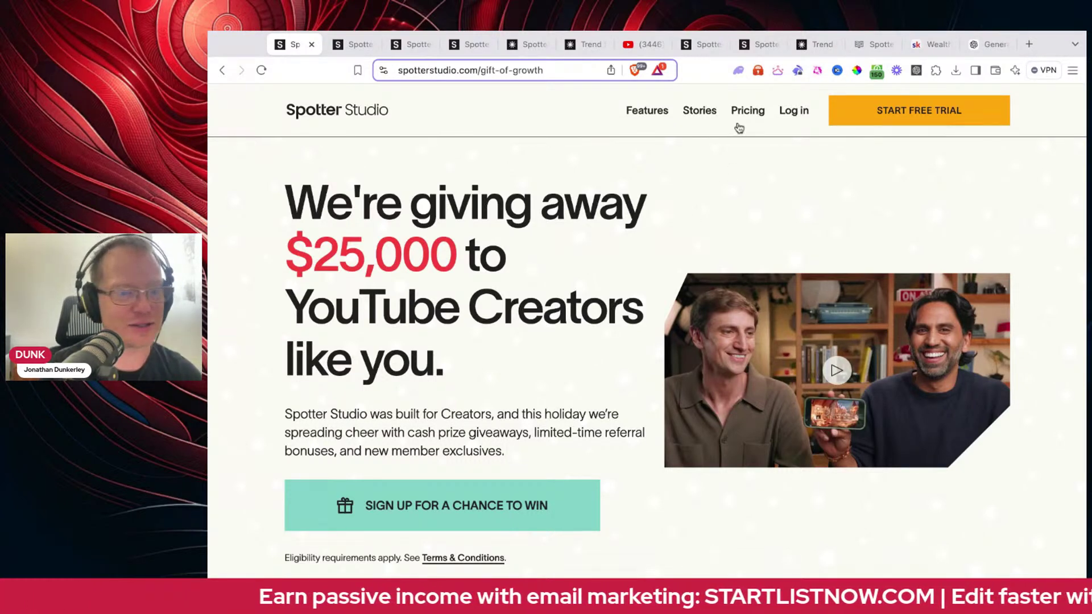
- Switch to the open brainstorm of the "Video project 12.0..." project and exit it to the home page
click(351, 47)
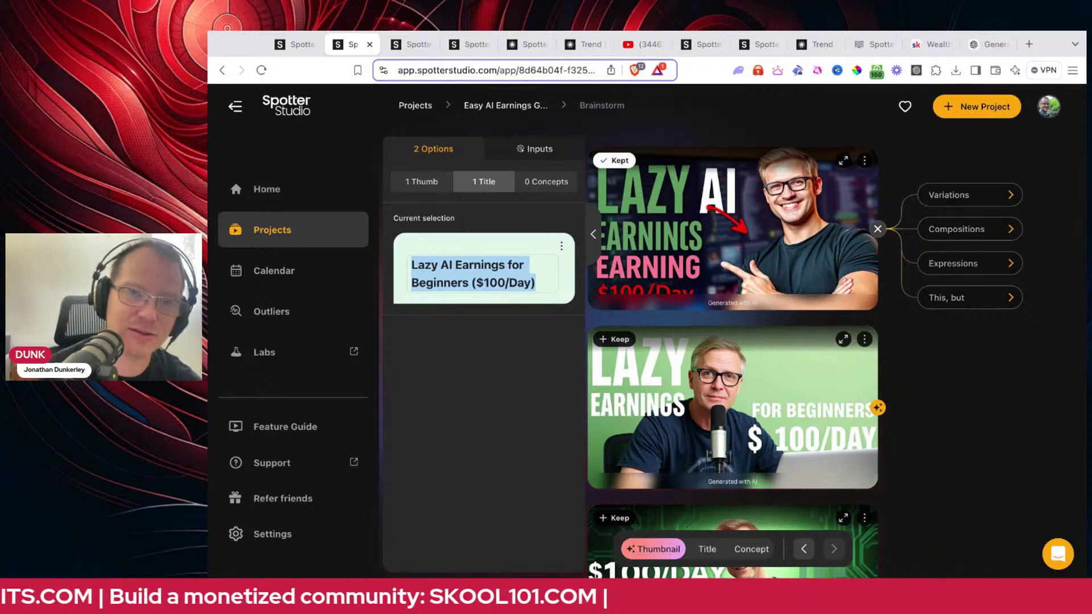
click(514, 368)
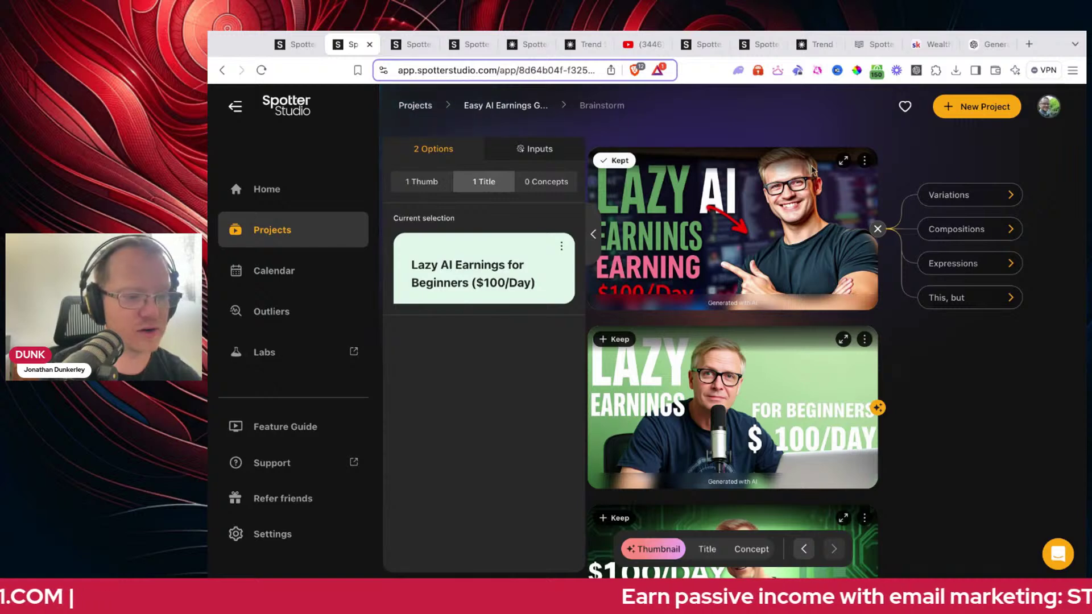
click(413, 45)
click(469, 45)
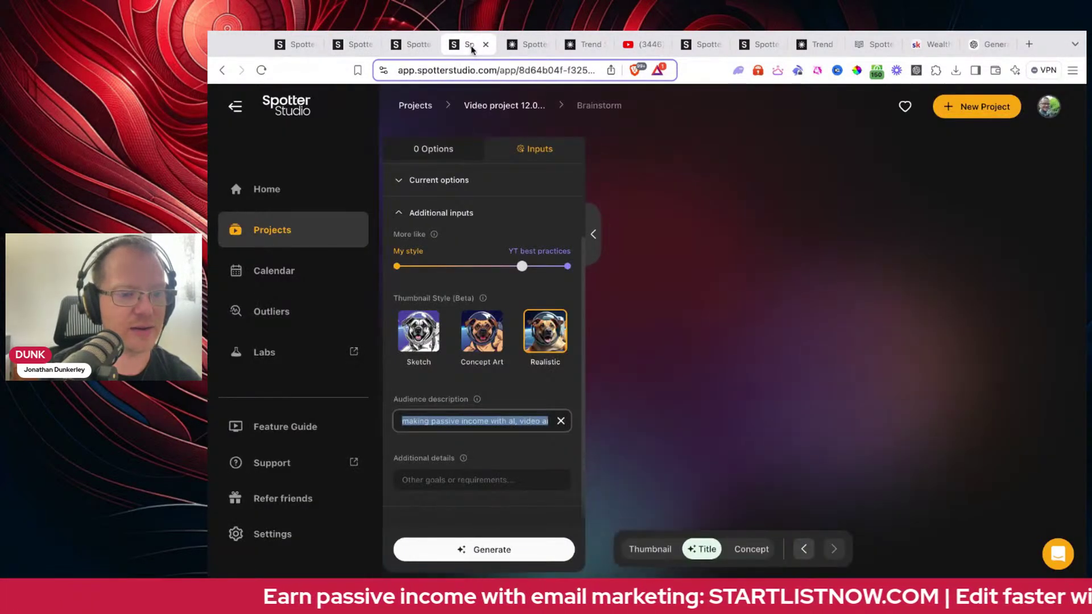
click(273, 189)
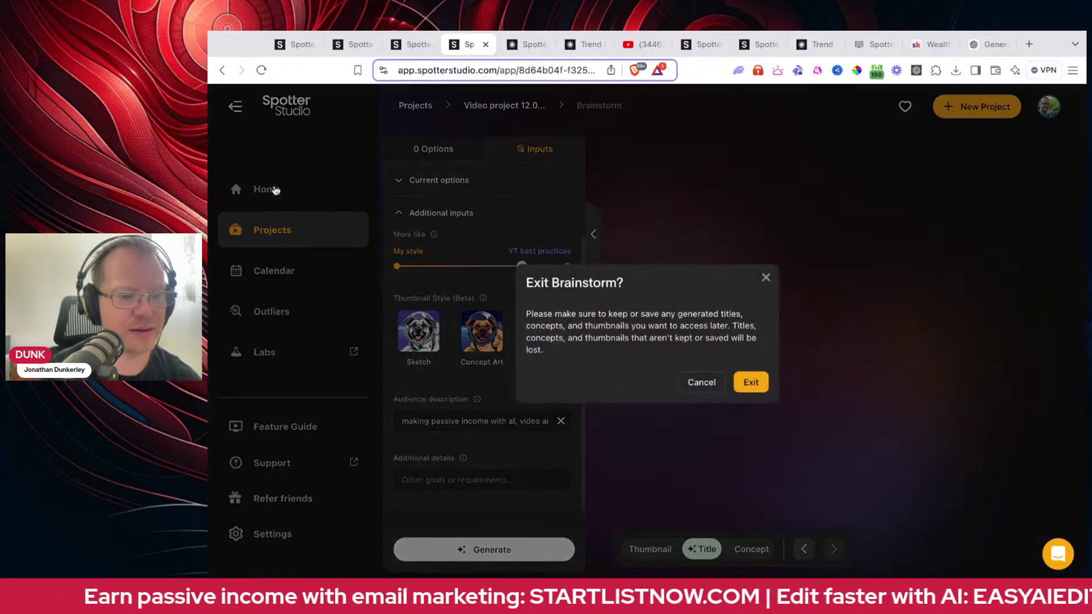
click(665, 406)
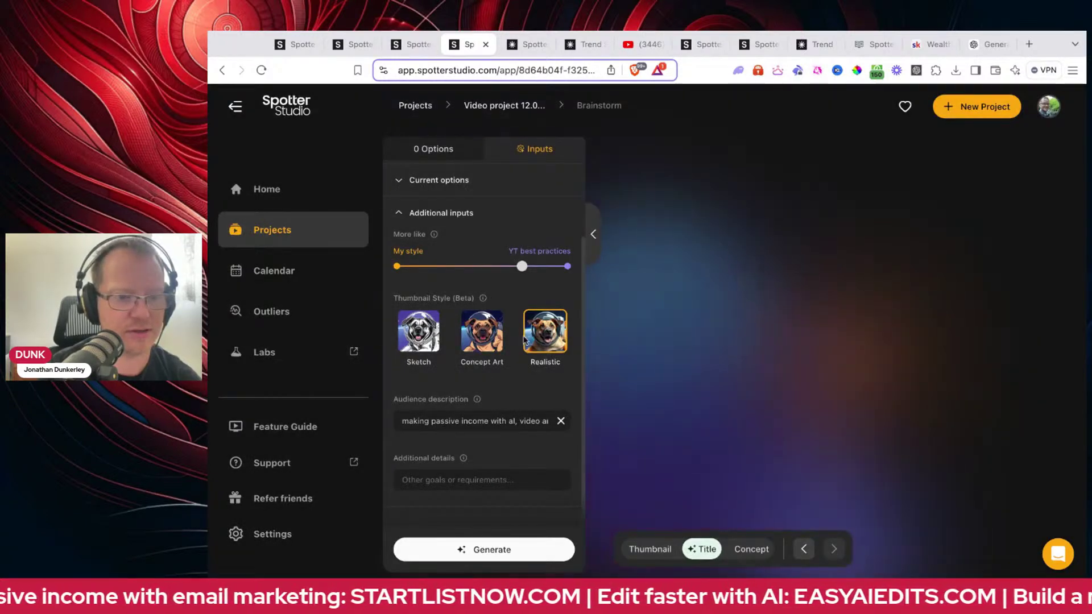
click(268, 190)
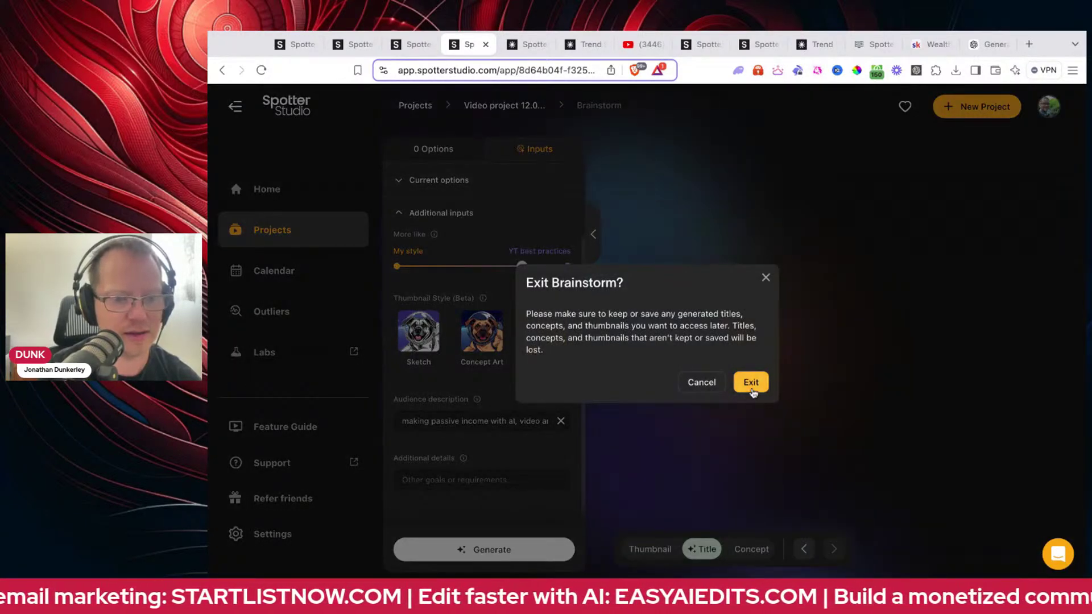
click(751, 389)
- Open the Outliers page from the home page and set the search scope to All
scroll(512, 330, down, 2)
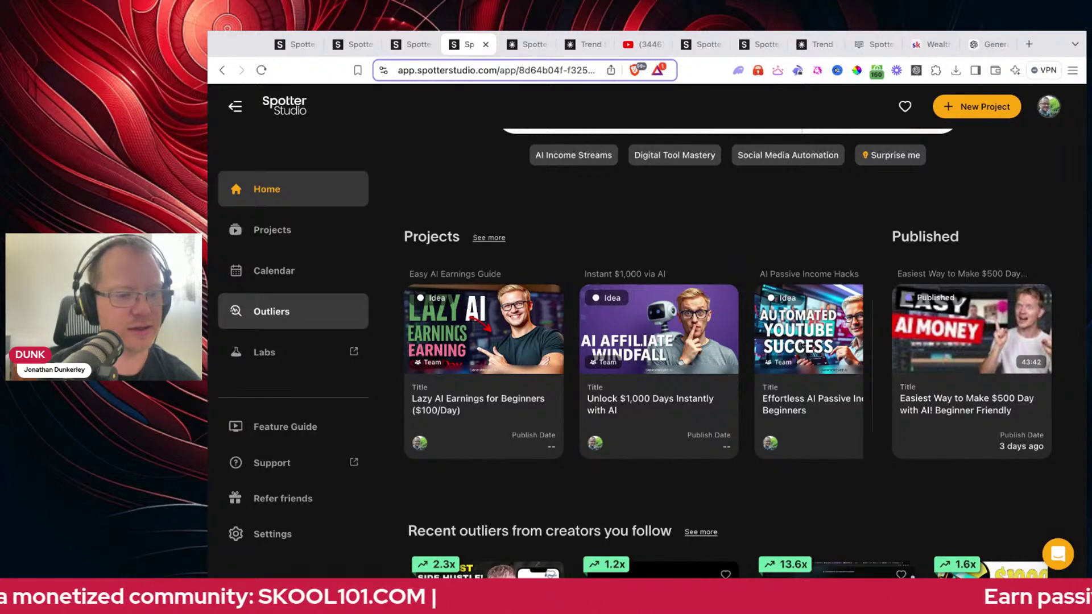
click(272, 311)
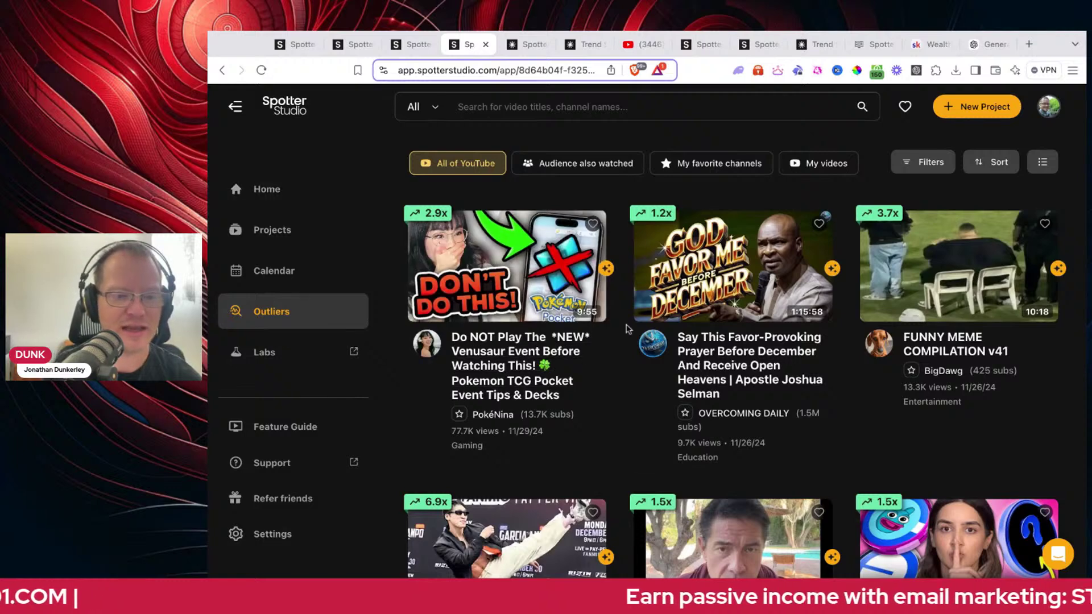
click(435, 111)
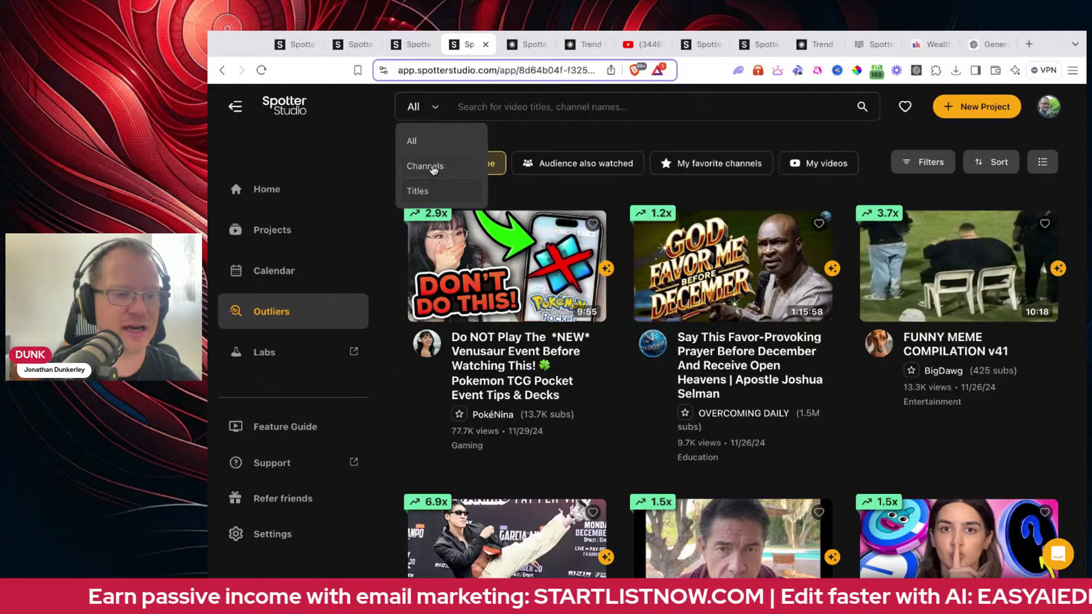
click(438, 143)
- Search the outlier videos for "film industry in boston"
click(516, 110)
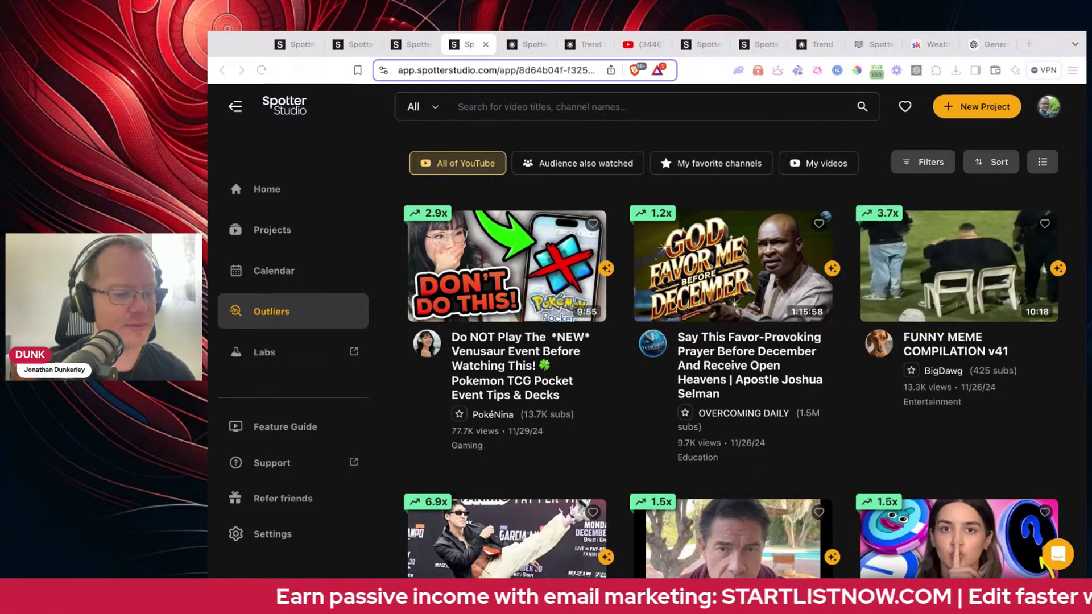
click(459, 107)
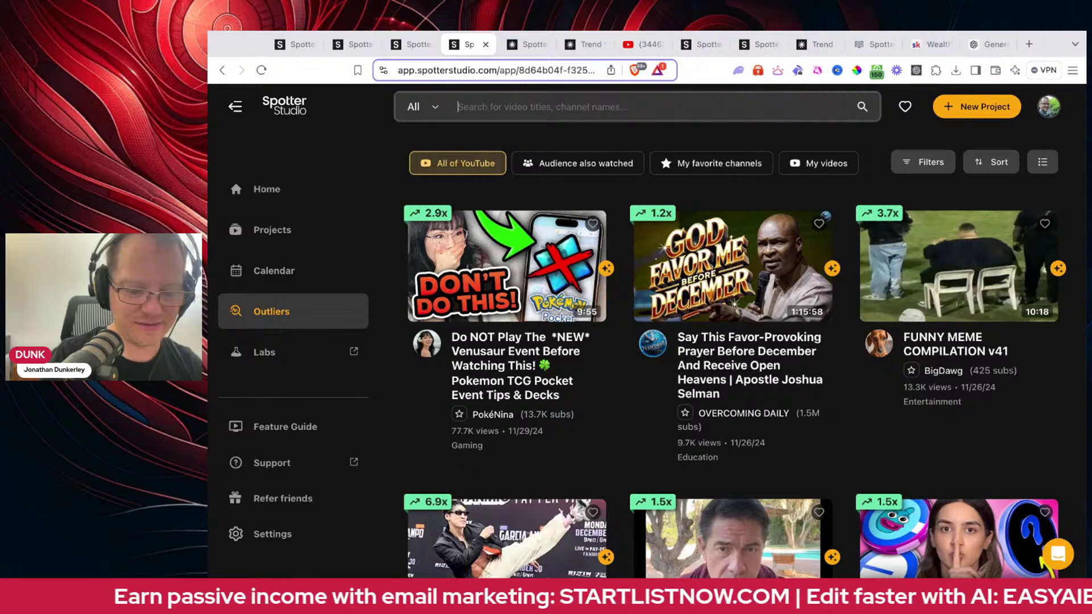
text(film in)
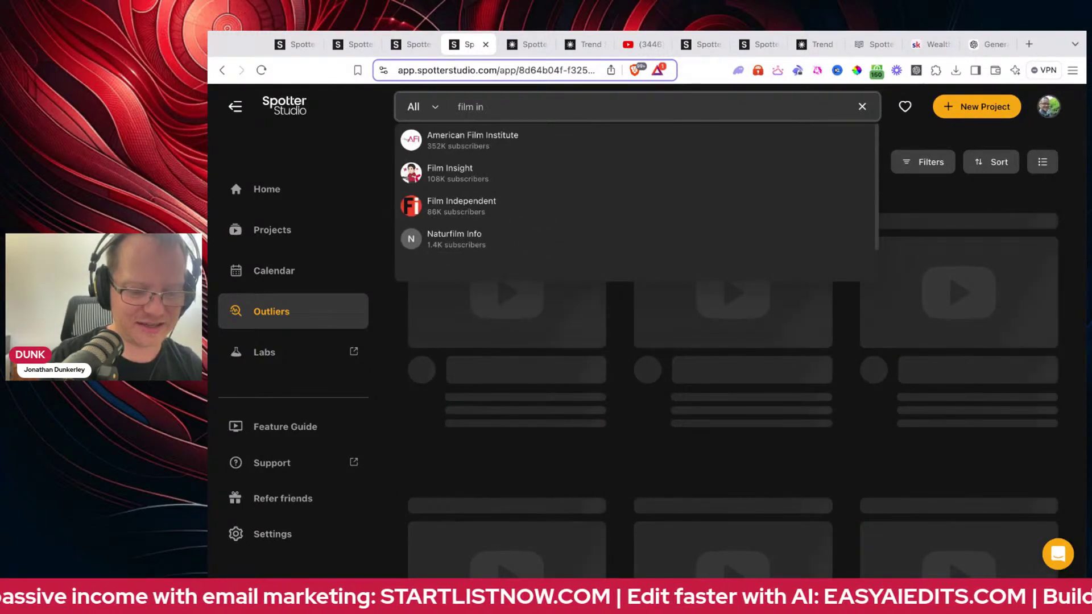
text(du)
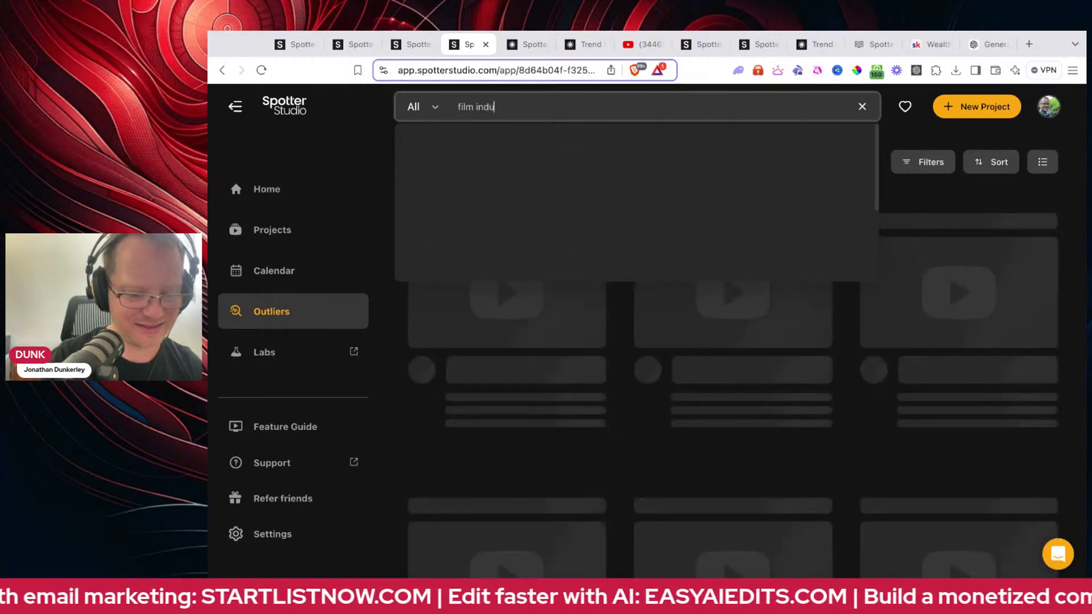
text(sty in boston)
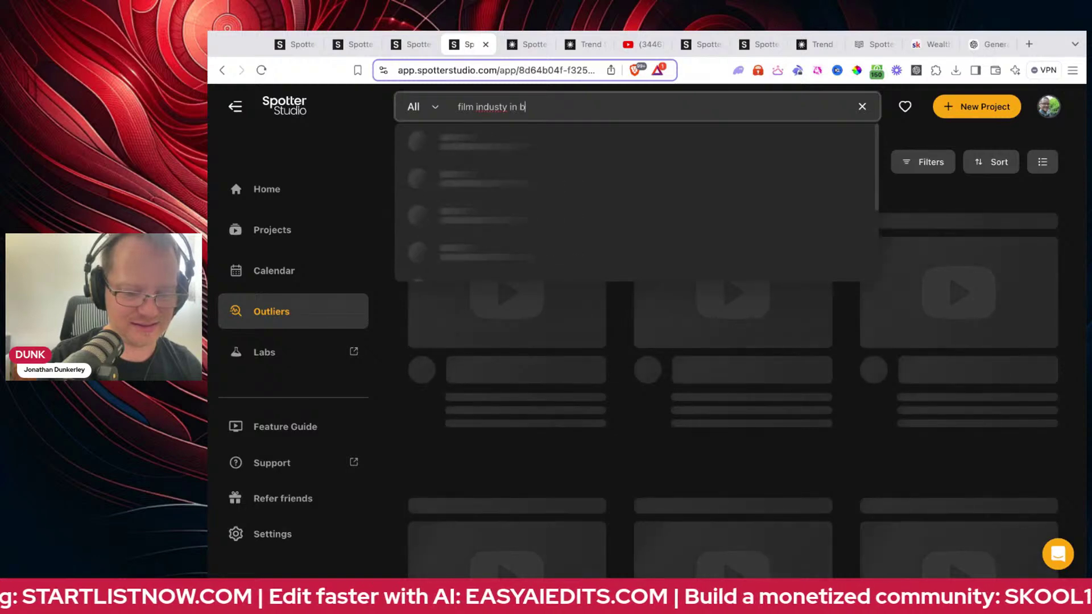
double_click(498, 108)
text(industry)
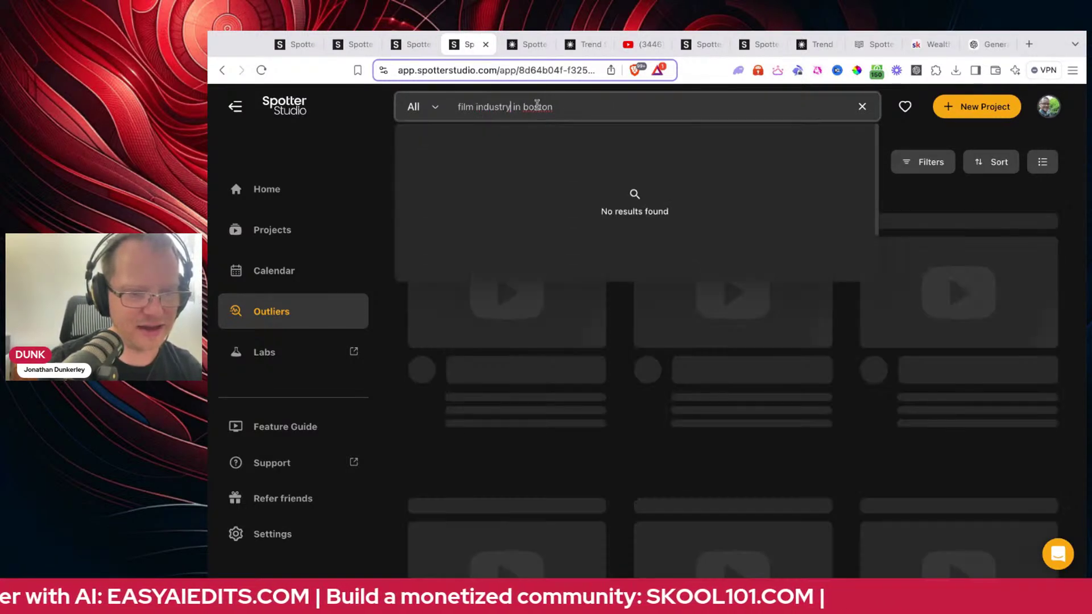
double_click(537, 106)
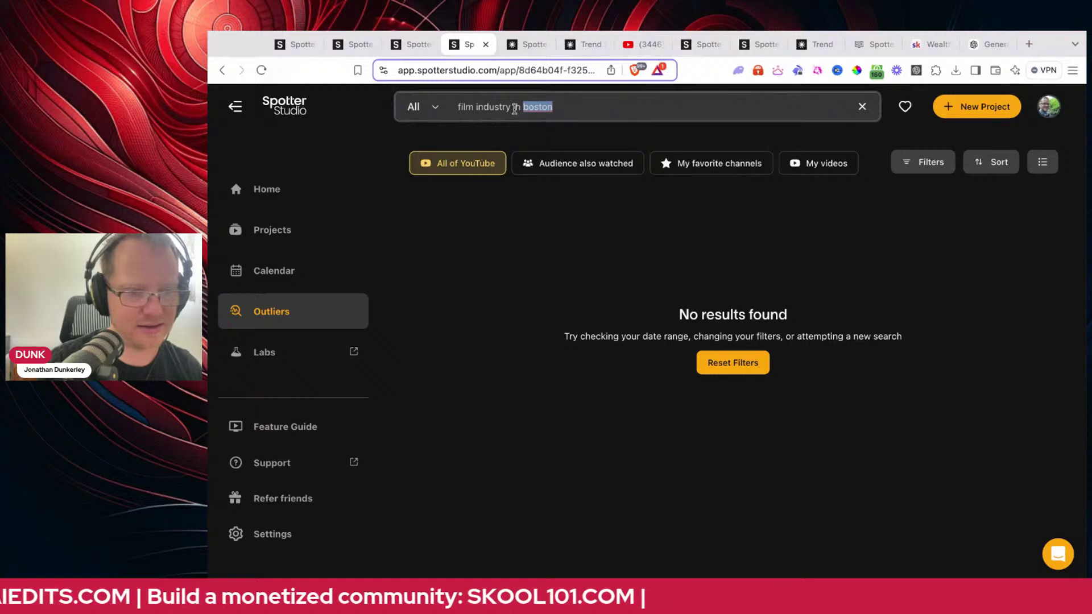
text(boston)
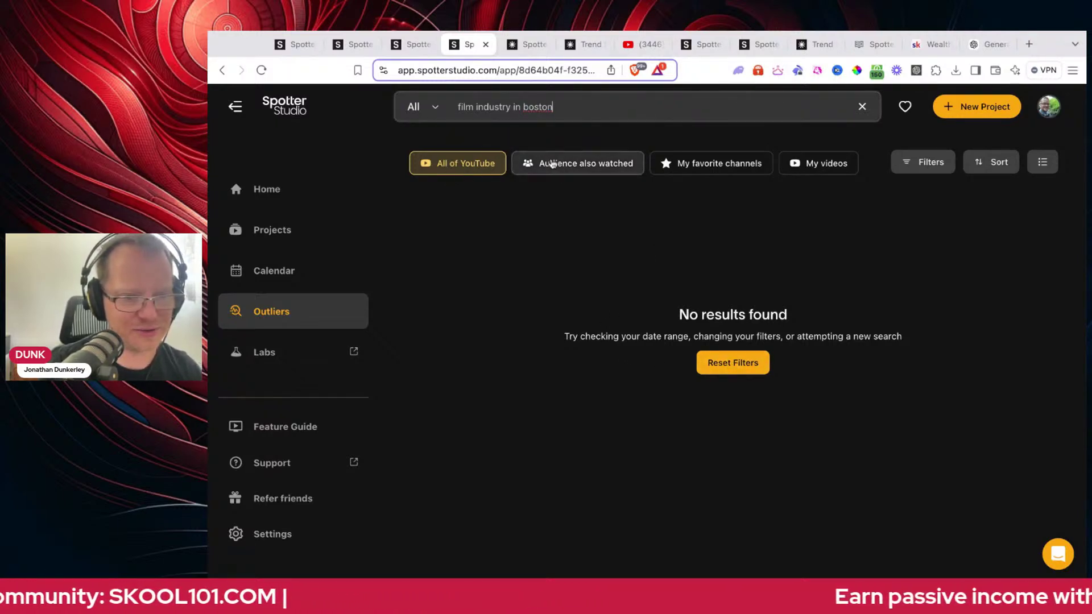
- Keep the source at All of YouTube, clear the search query and browse the unfiltered outlier videos
click(552, 164)
click(458, 163)
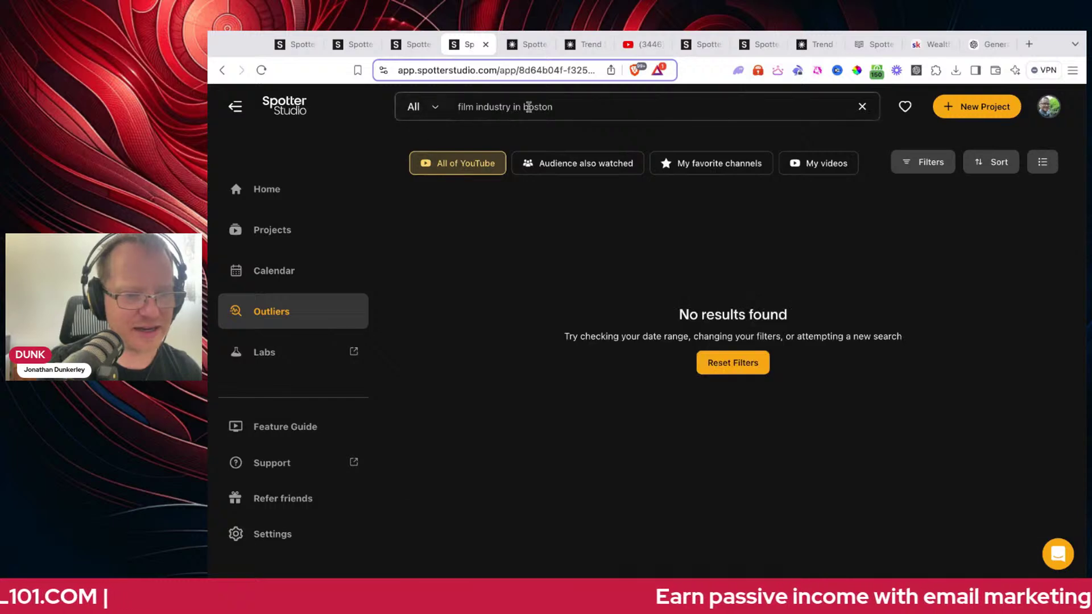
click(567, 112)
key(super+a)
key(BackSpace)
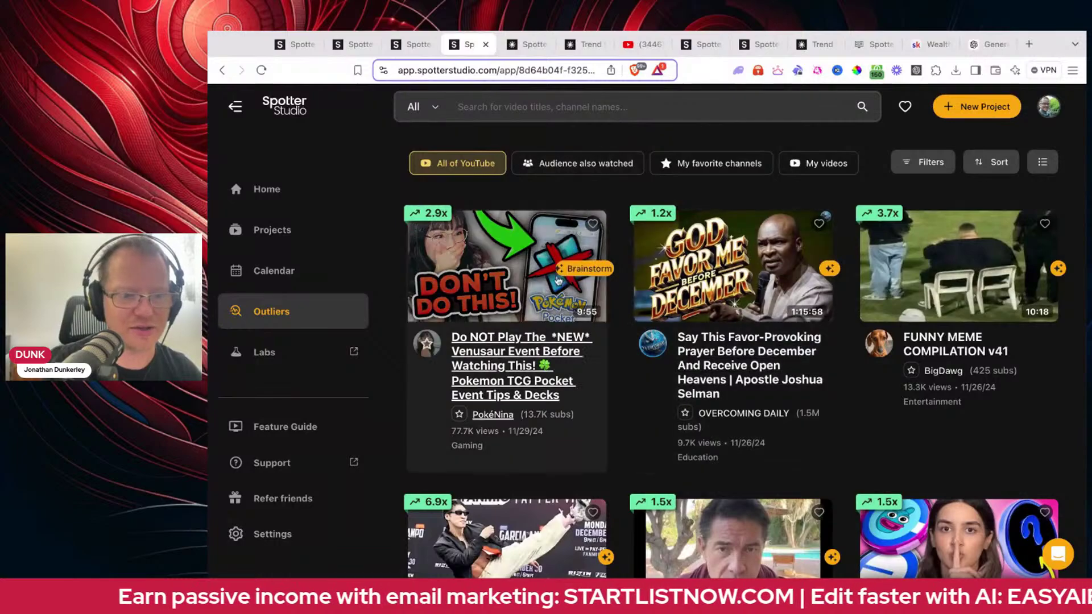
scroll(760, 390, down, 10)
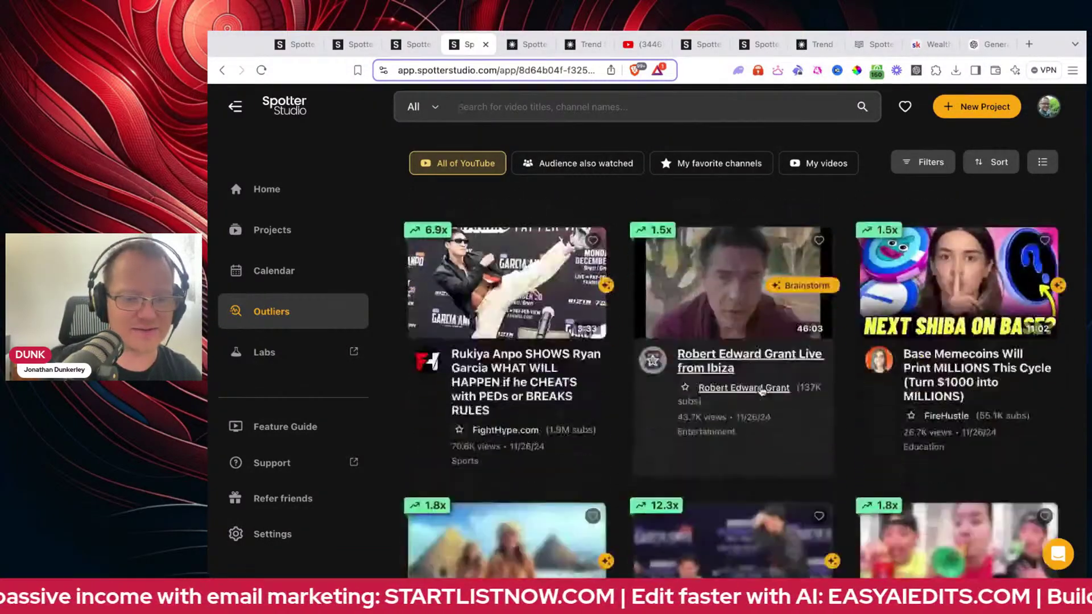
scroll(760, 390, down, 6)
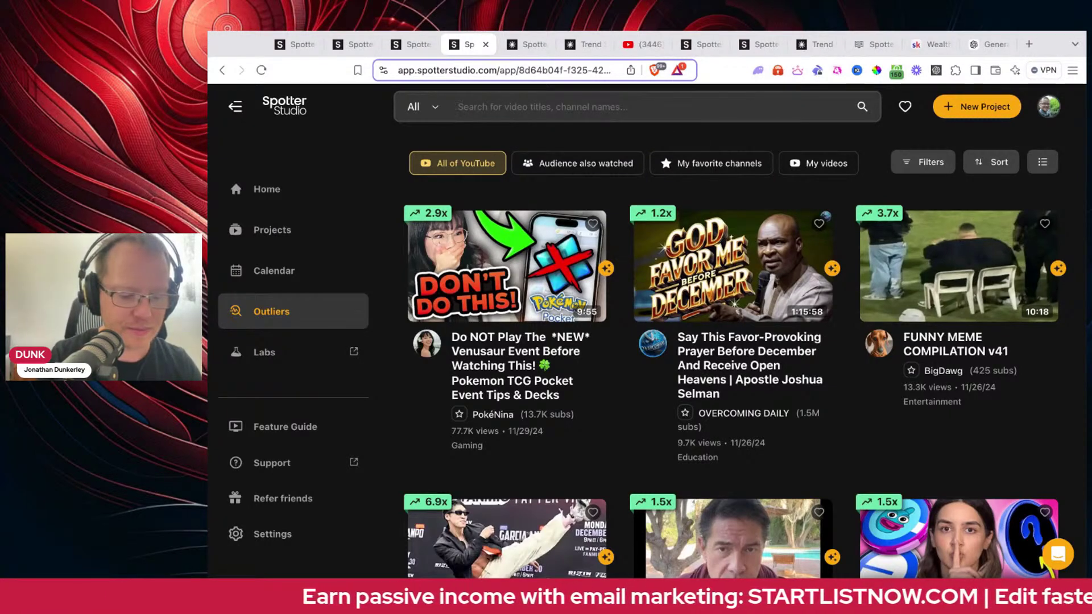
- Search the outlier videos for "make passive income with AI and video"
text(make passiv)
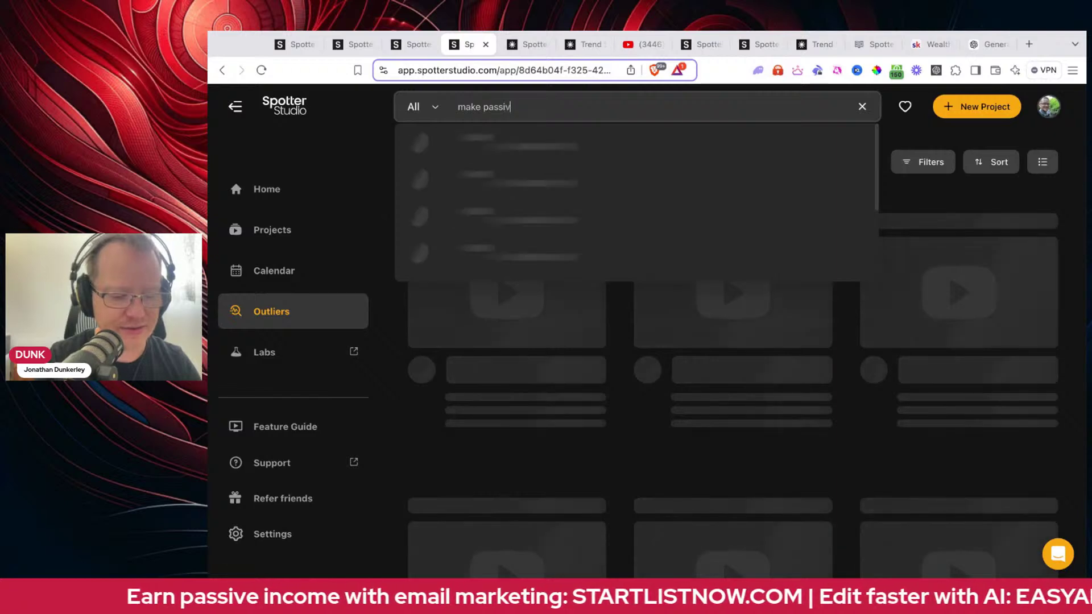
text(e)
key(BackSpace)
key(BackSpace)
text(e)
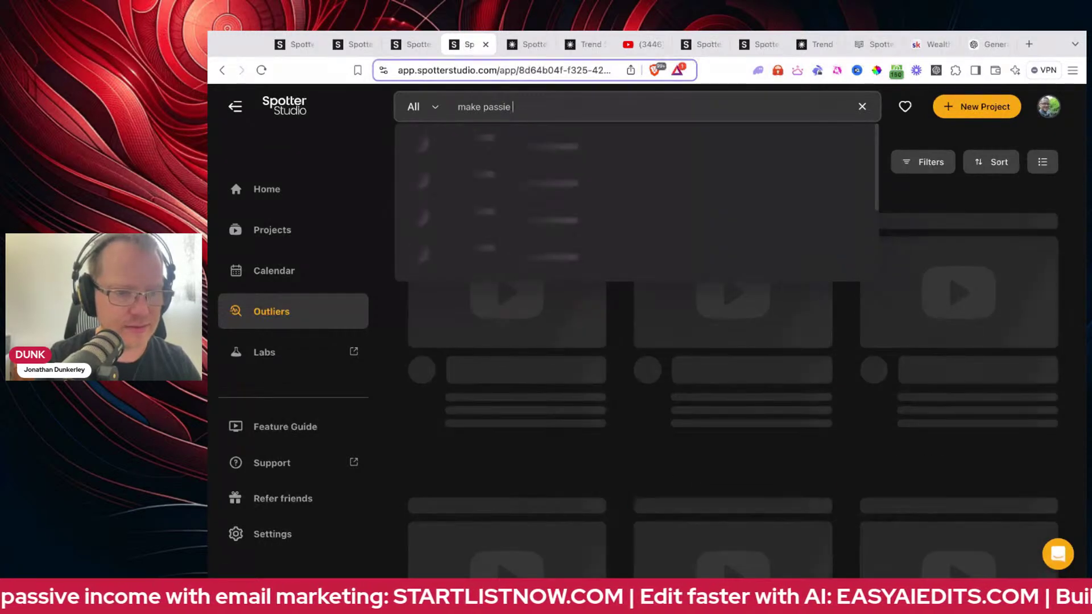
key(BackSpace)
key(BackSpace)
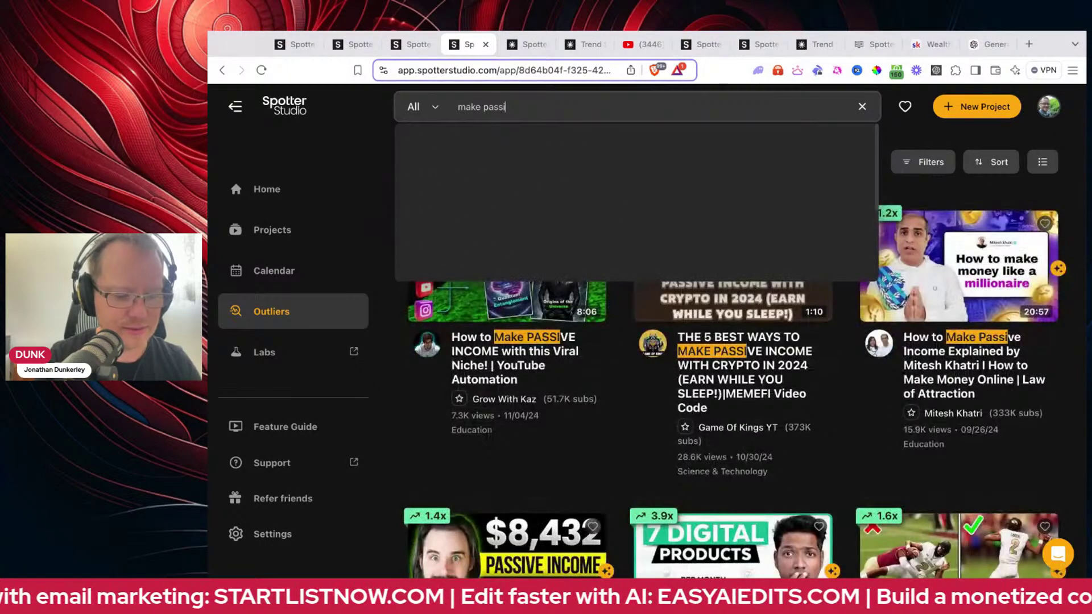
text(ve income wi)
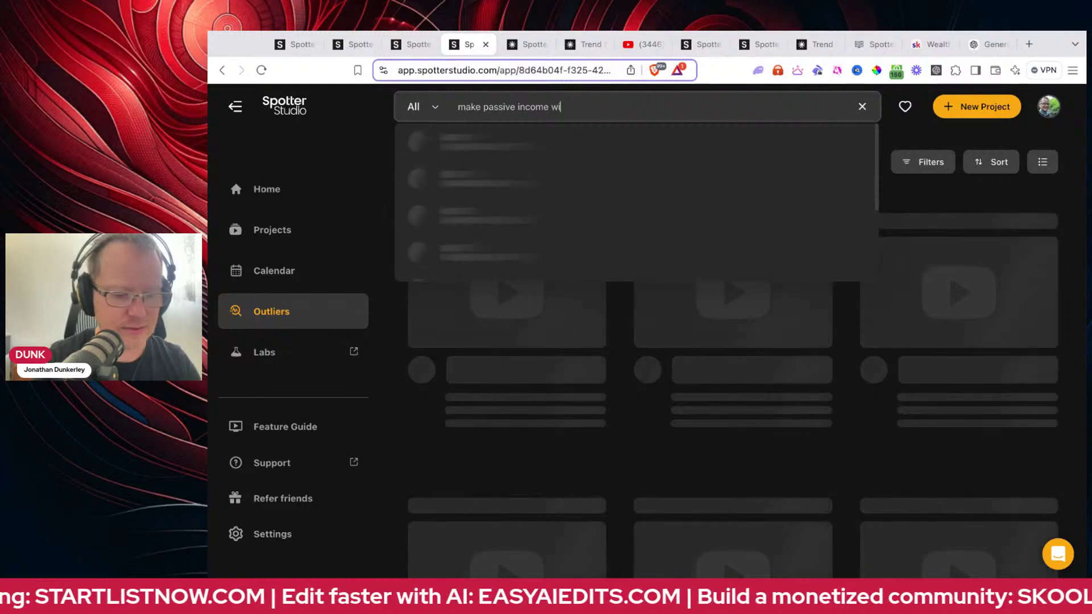
text(th AI and )
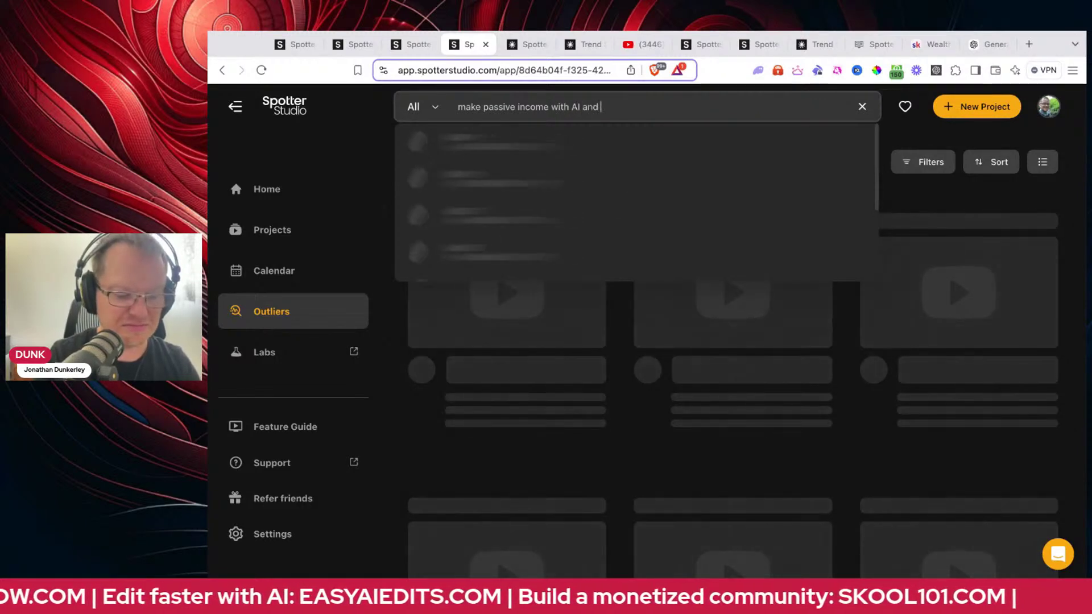
text(video)
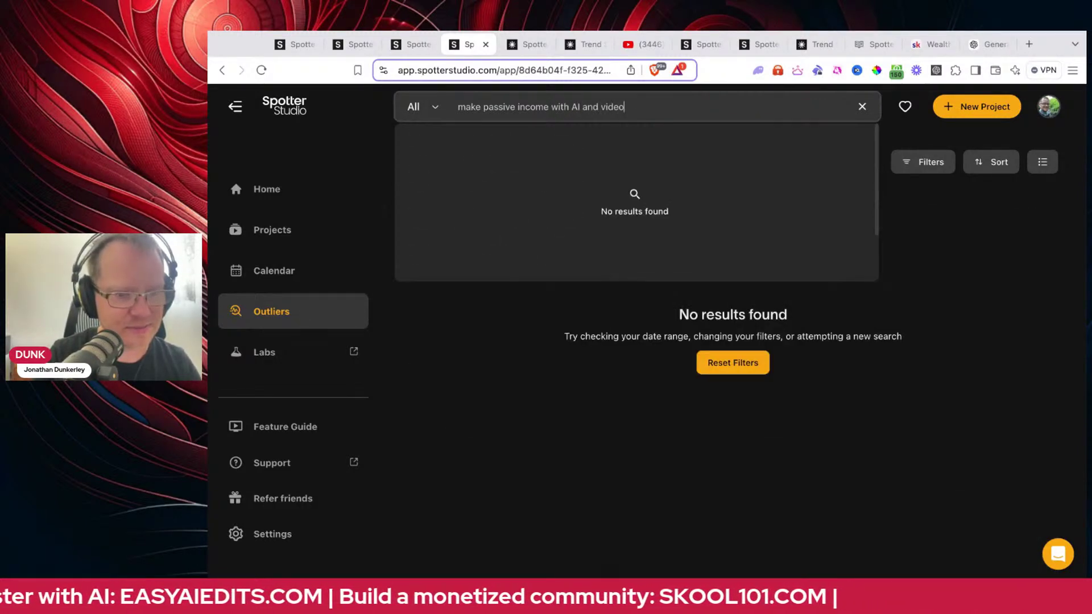
- Replace the search query with "make money with ai" and review the outlier scores of the matching videos
key(BackSpace)
key(BackSpace)
key(BackSpace)
key(BackSpace)
key(BackSpace)
key(BackSpace)
key(BackSpace)
key(BackSpace)
key(BackSpace)
key(BackSpace)
key(BackSpace)
key(BackSpace)
key(BackSpace)
key(BackSpace)
key(BackSpace)
key(BackSpace)
key(BackSpace)
key(BackSpace)
key(BackSpace)
key(BackSpace)
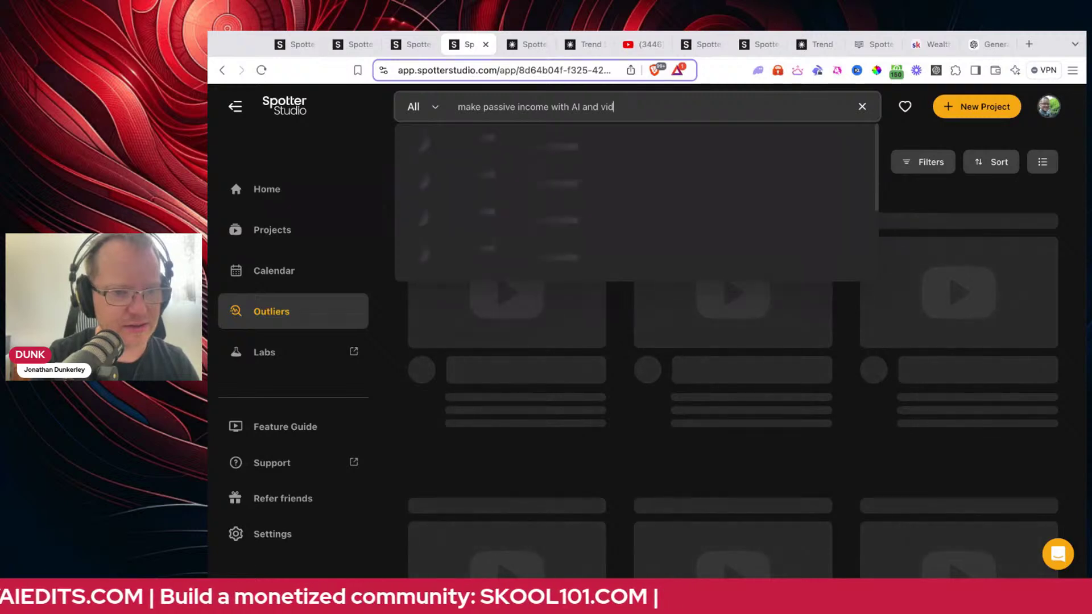
text(make )
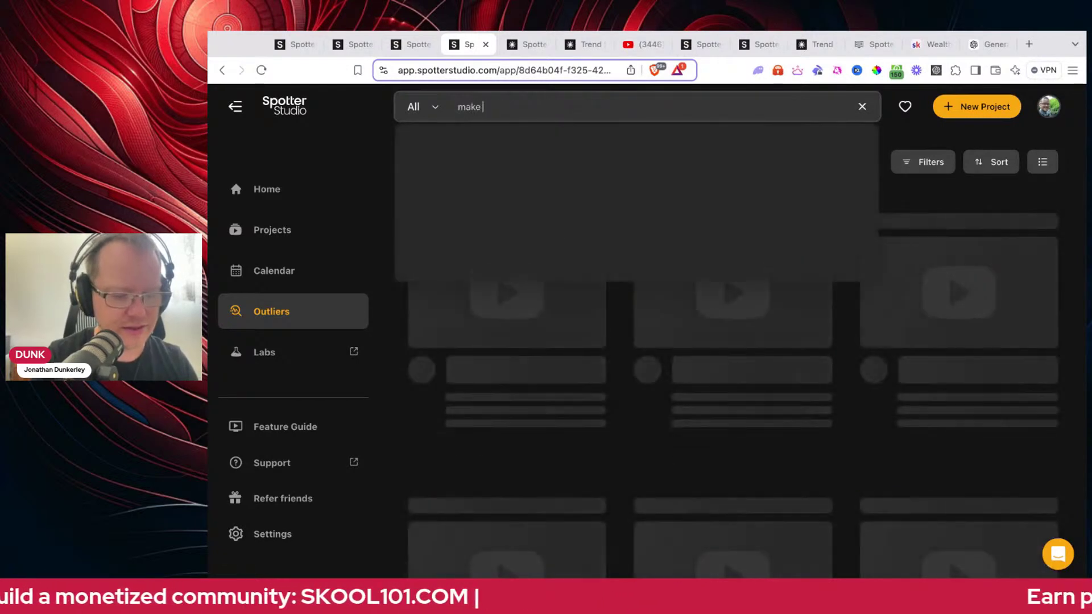
text(money with)
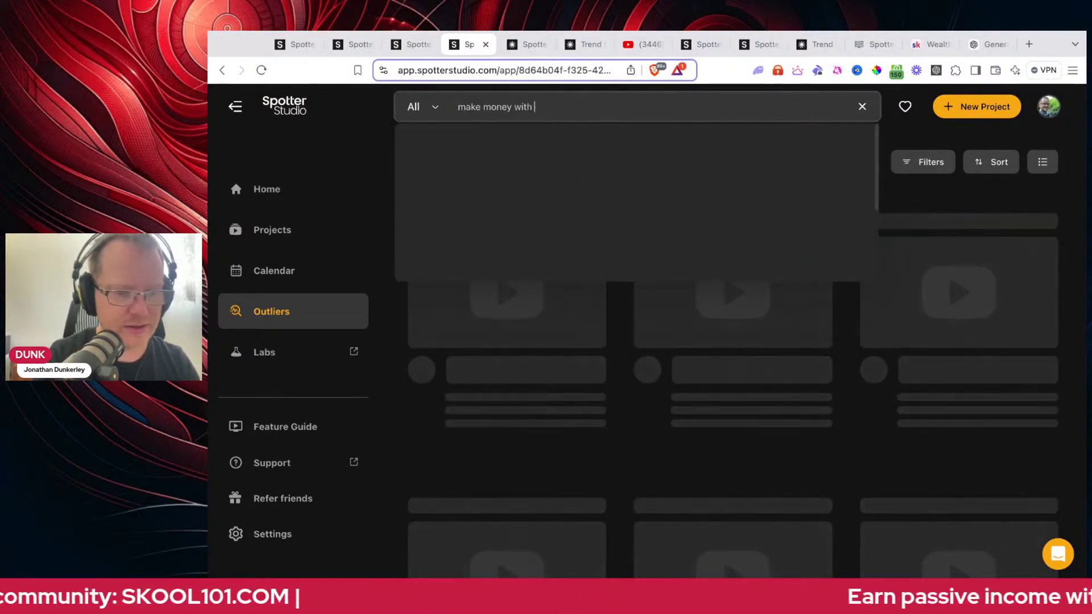
text( ai)
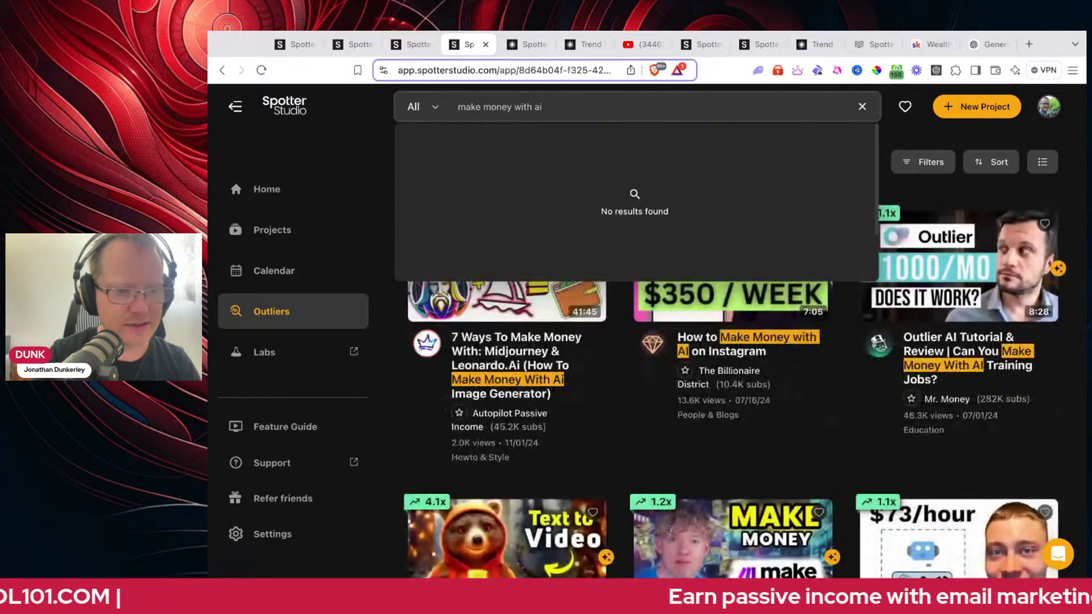
click(899, 141)
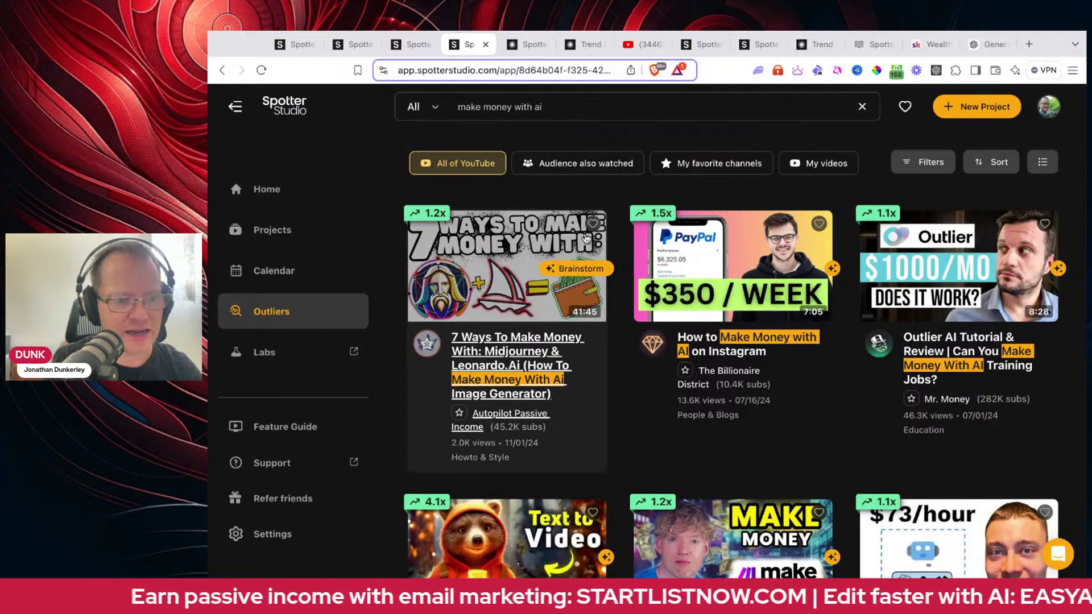
mouse_move(434, 214)
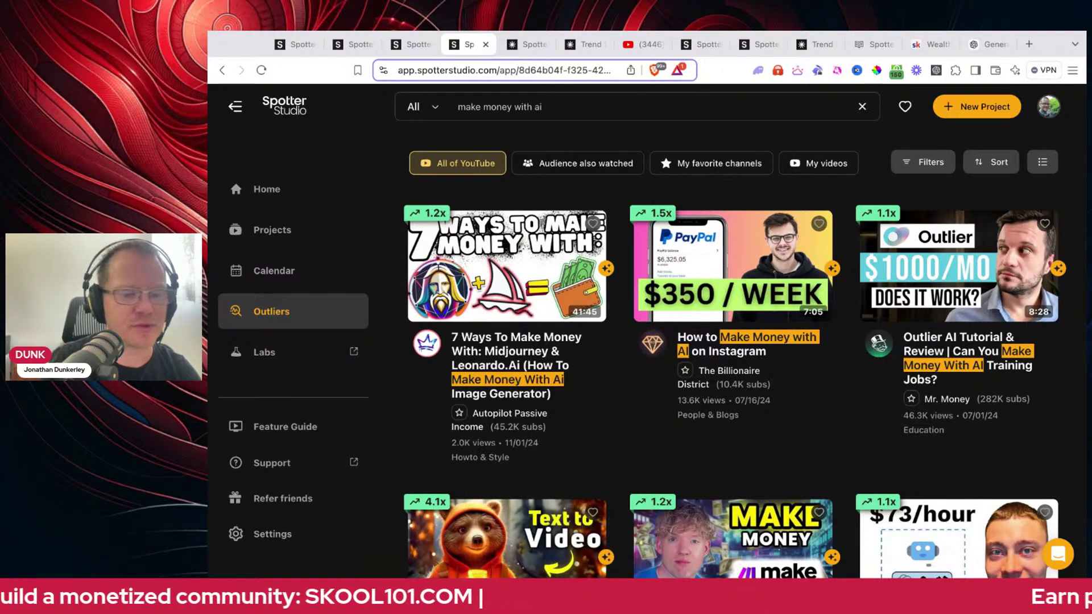
mouse_move(734, 261)
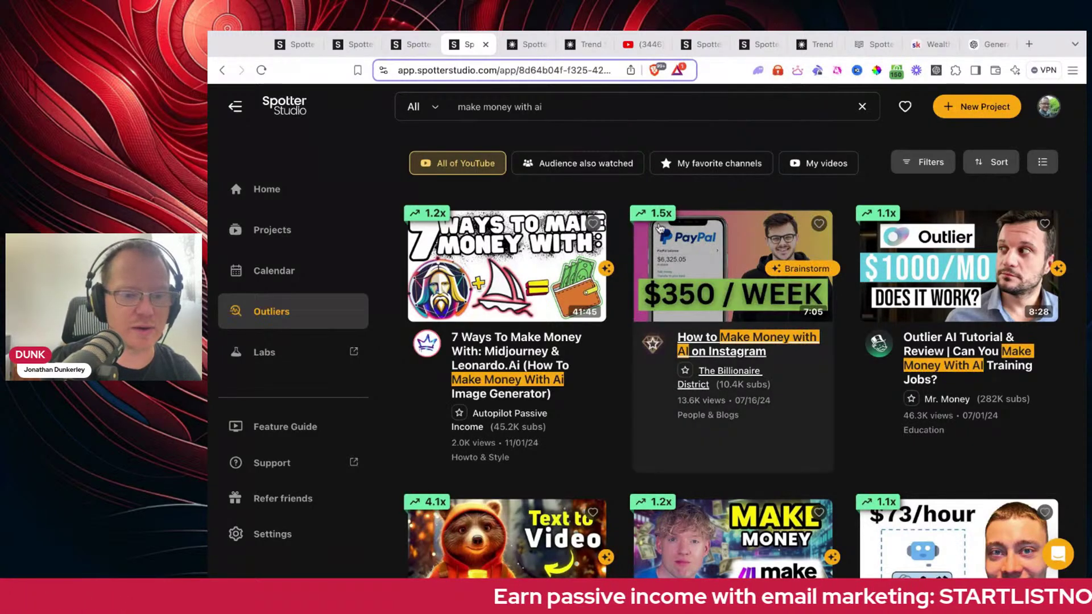
mouse_move(681, 338)
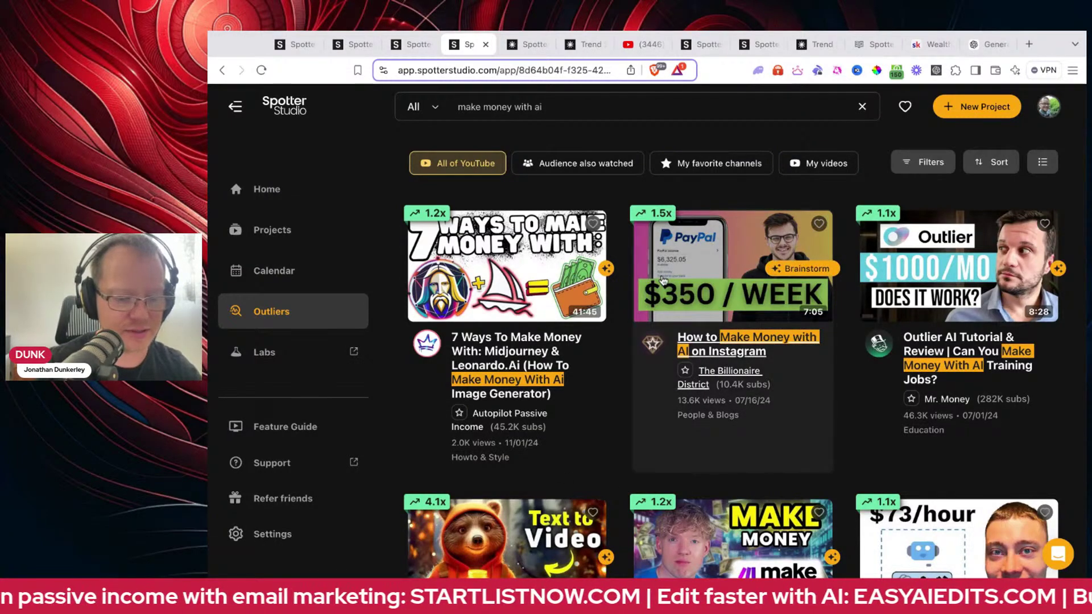
- Open replicate.com in a new browser tab
key(ctrl+t)
text(rep)
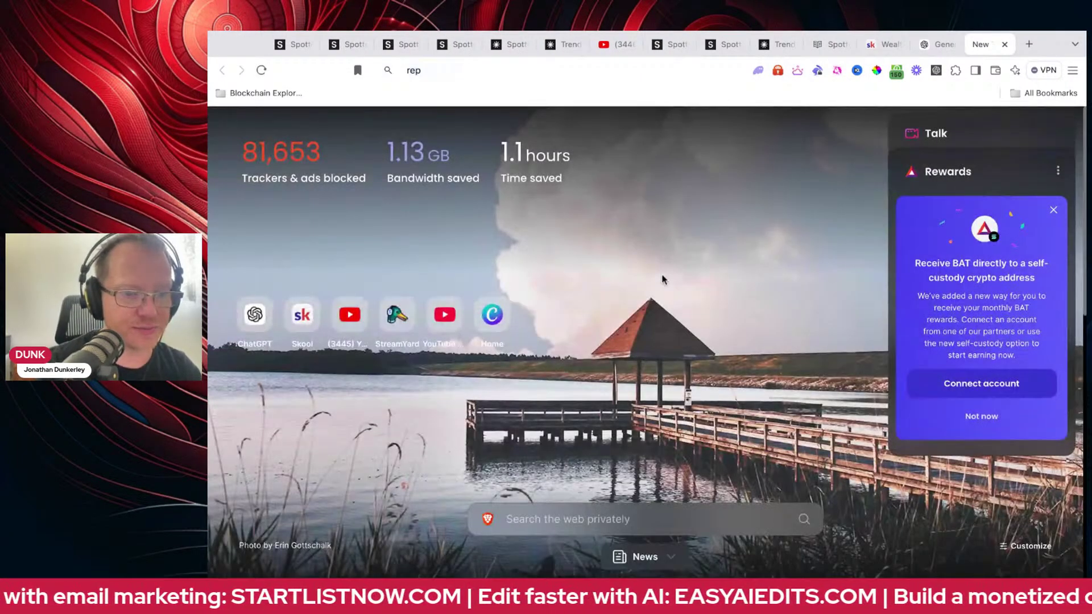
text(licate)
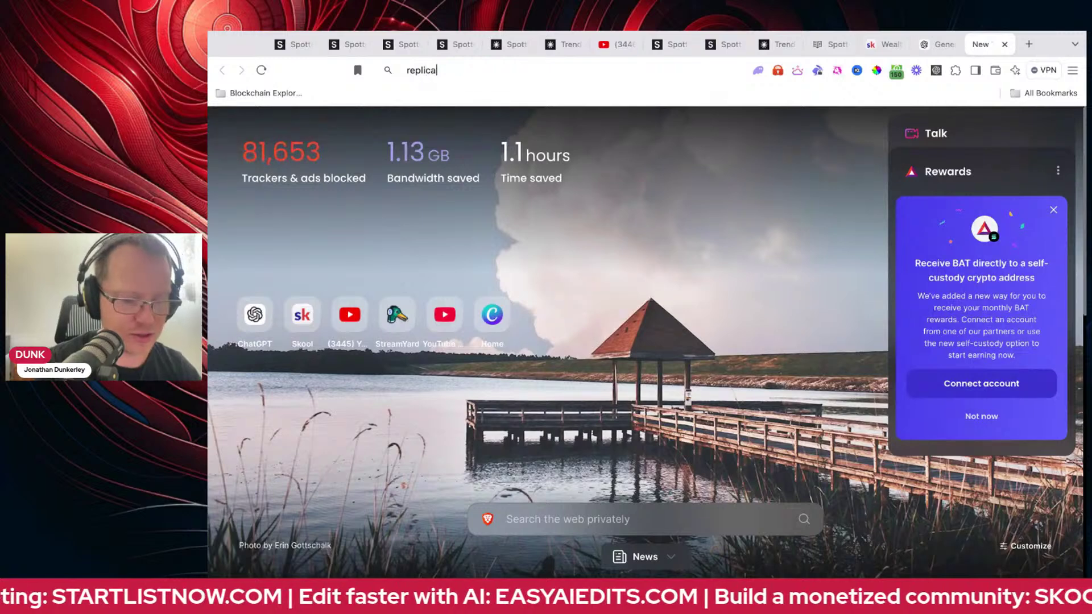
text(.com)
key(Return)
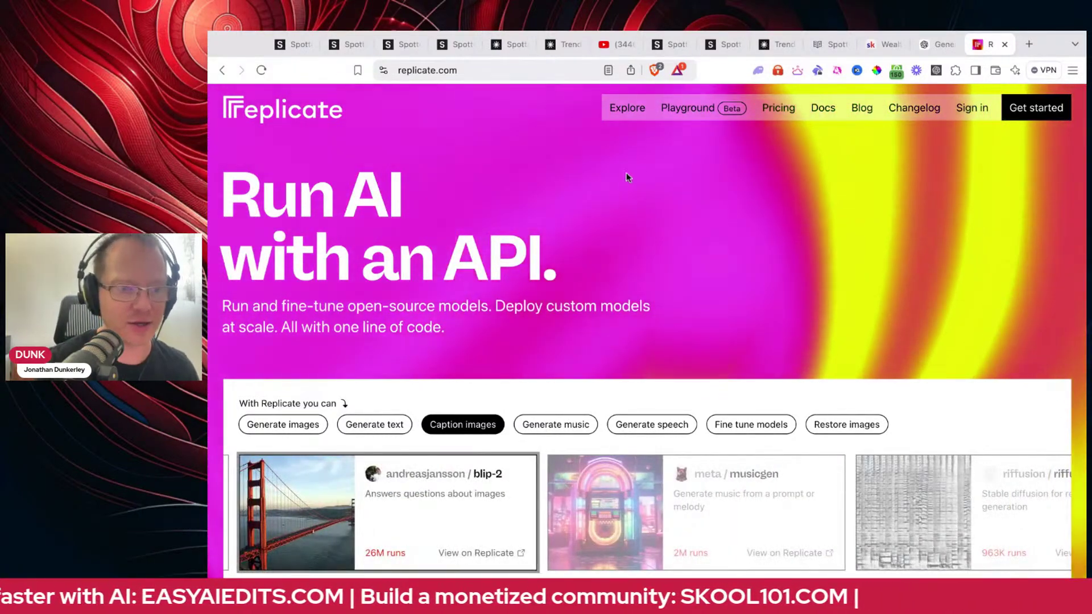
- Return to the Spotter Studio outliers and save the video "Best FREE AI Text To Animated Video Generator | Make Money With AI 2024"
click(455, 45)
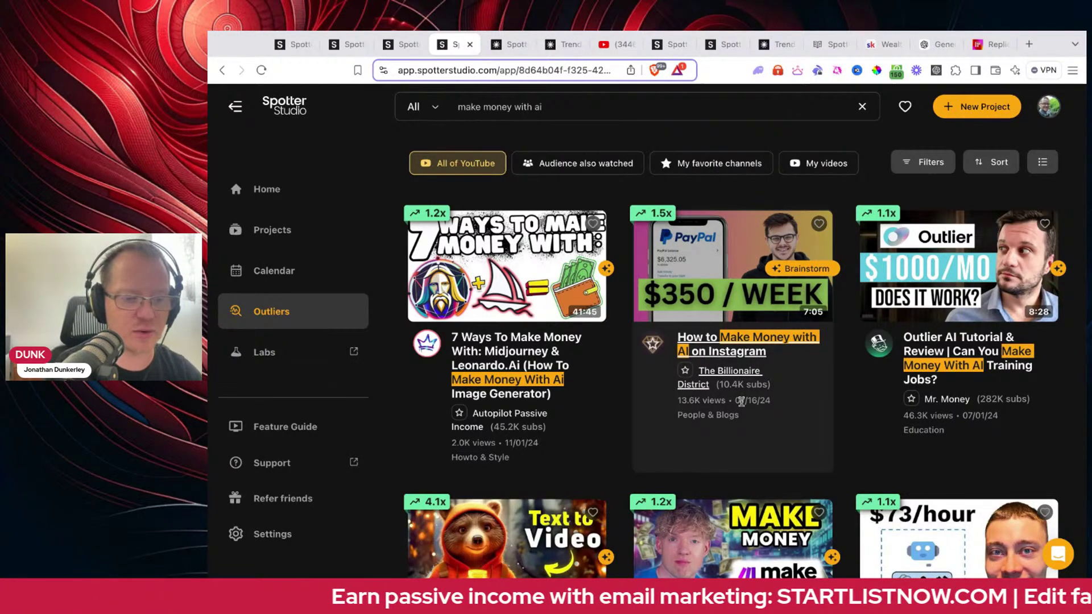
scroll(742, 402, down, 3)
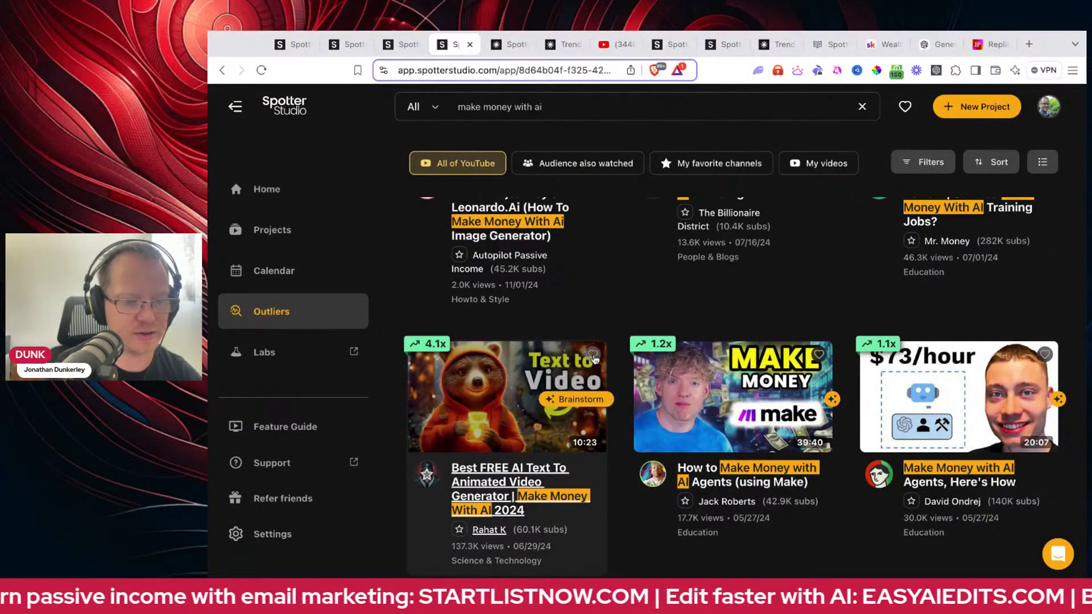
click(593, 357)
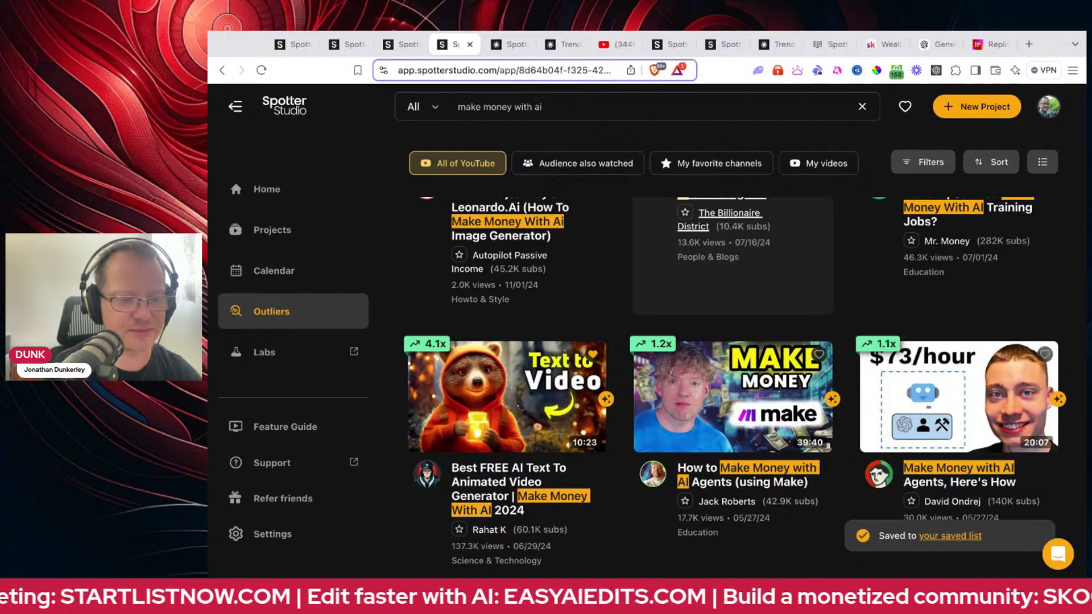
scroll(734, 371, up, 3)
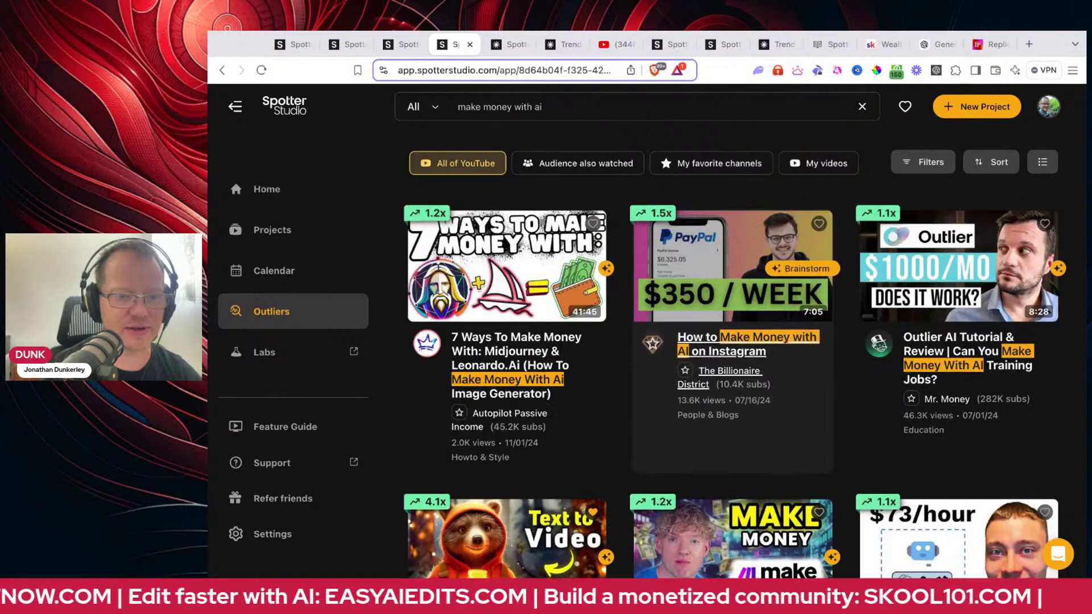
scroll(740, 352, down, 2)
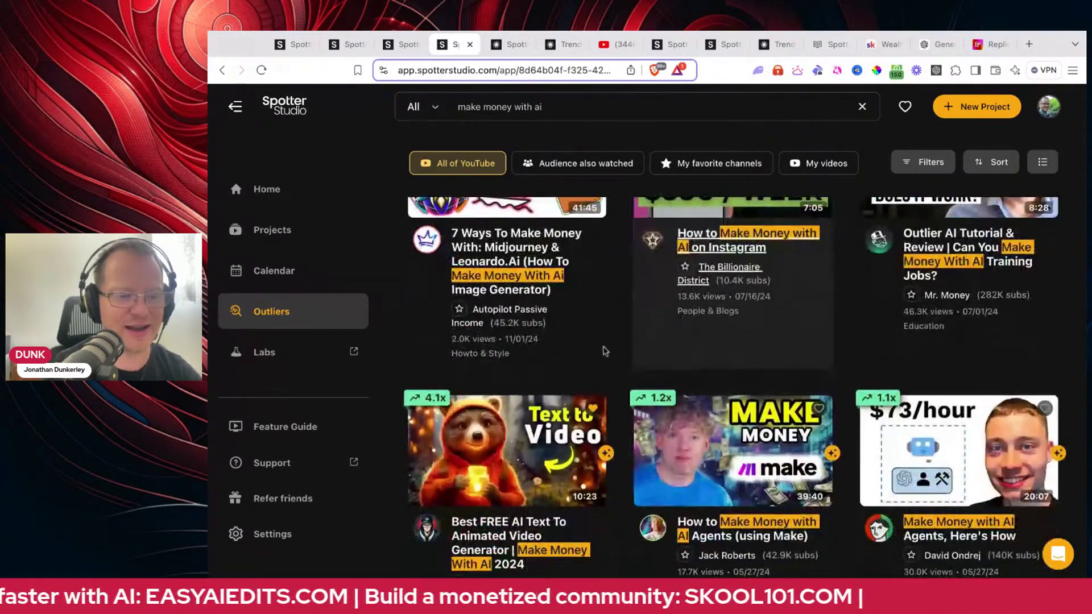
scroll(746, 370, up, 2)
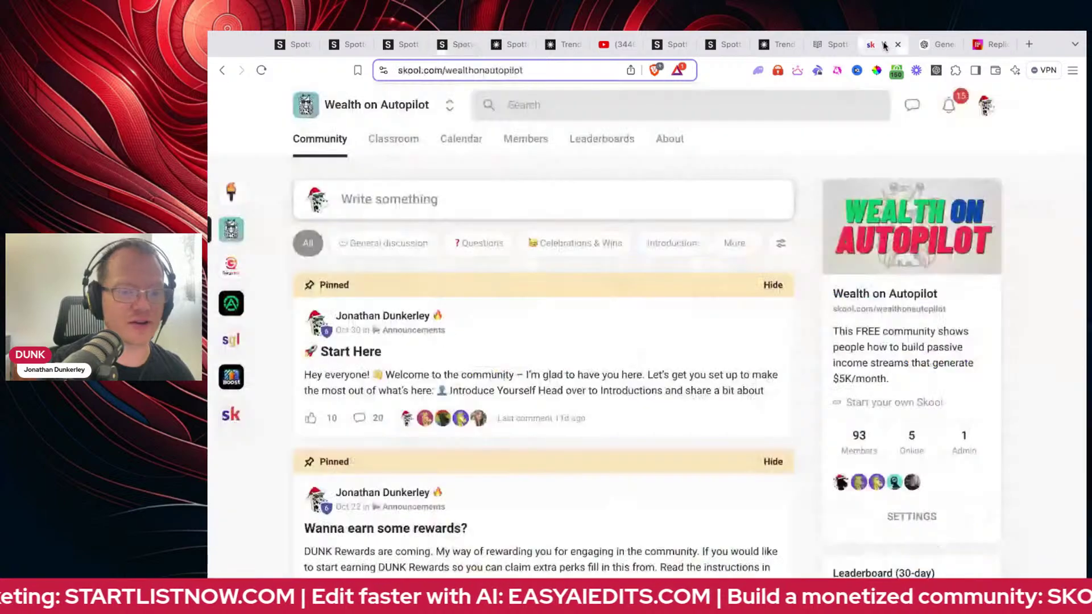
- Examine the description of the Wealth on Autopilot community on Skool, then switch back to the Replicate homepage
click(882, 43)
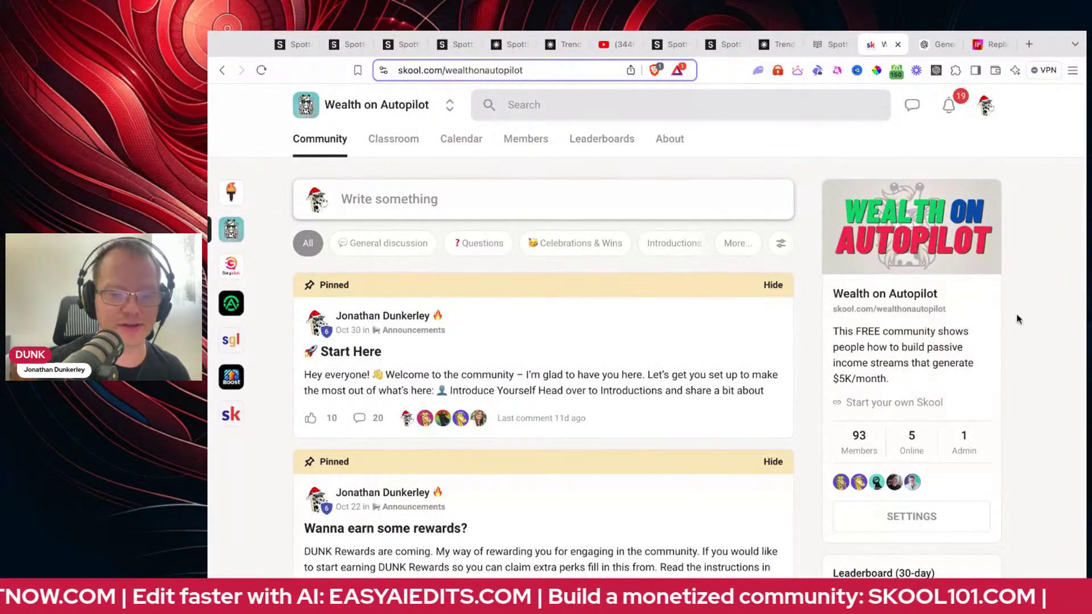
scroll(1018, 320, up, 5)
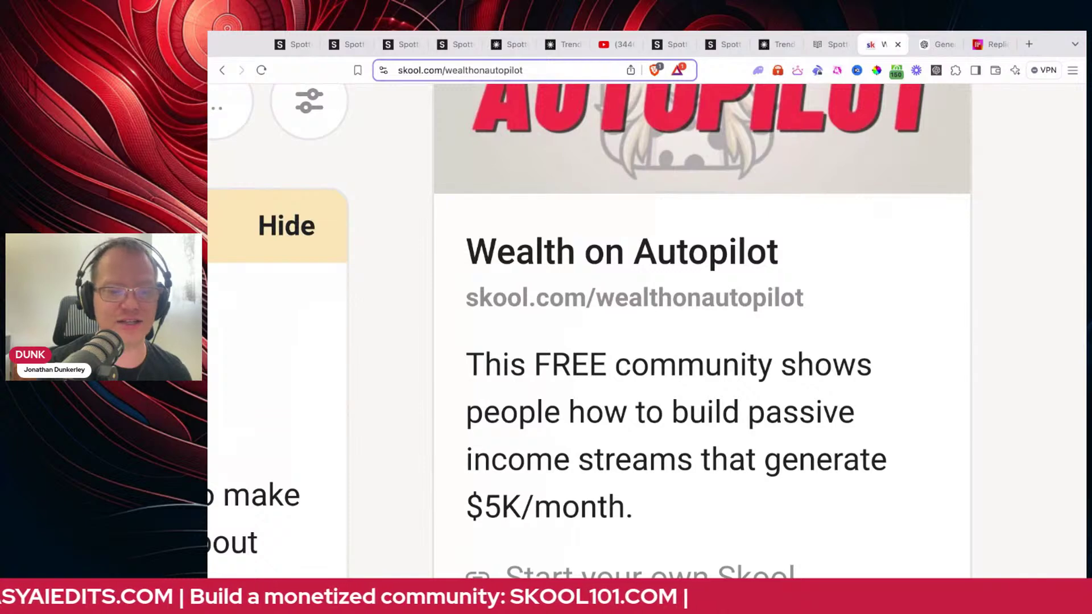
scroll(1016, 314, down, 5)
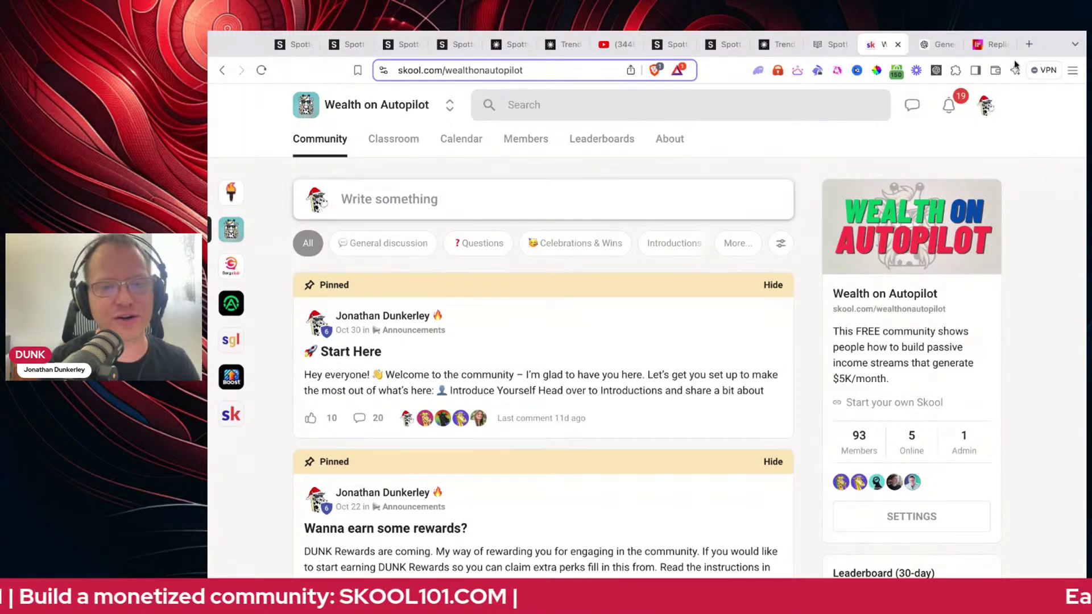
click(984, 45)
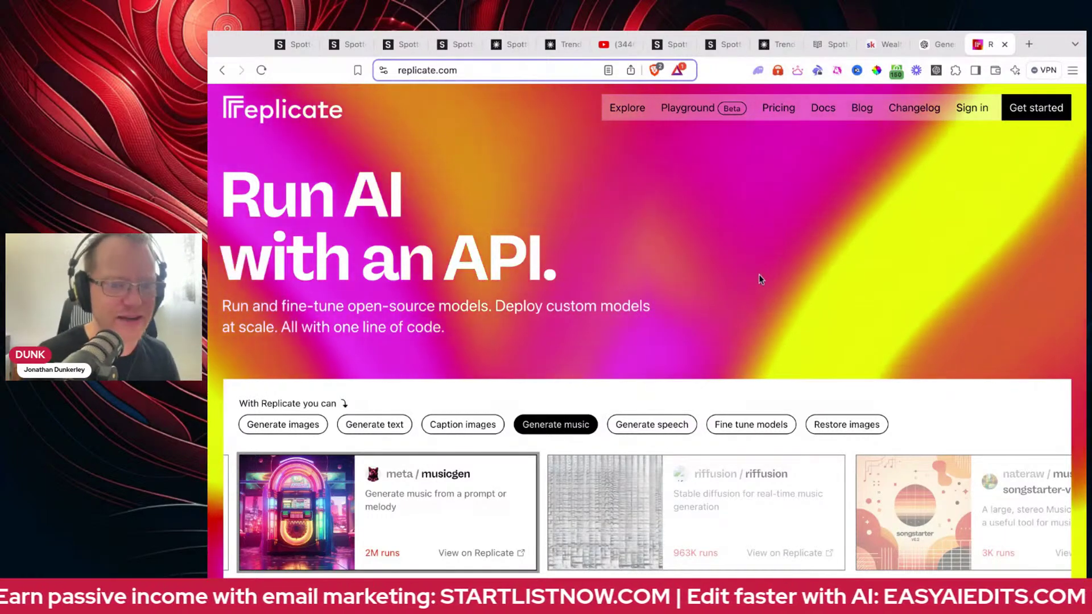
scroll(760, 277, down, 1)
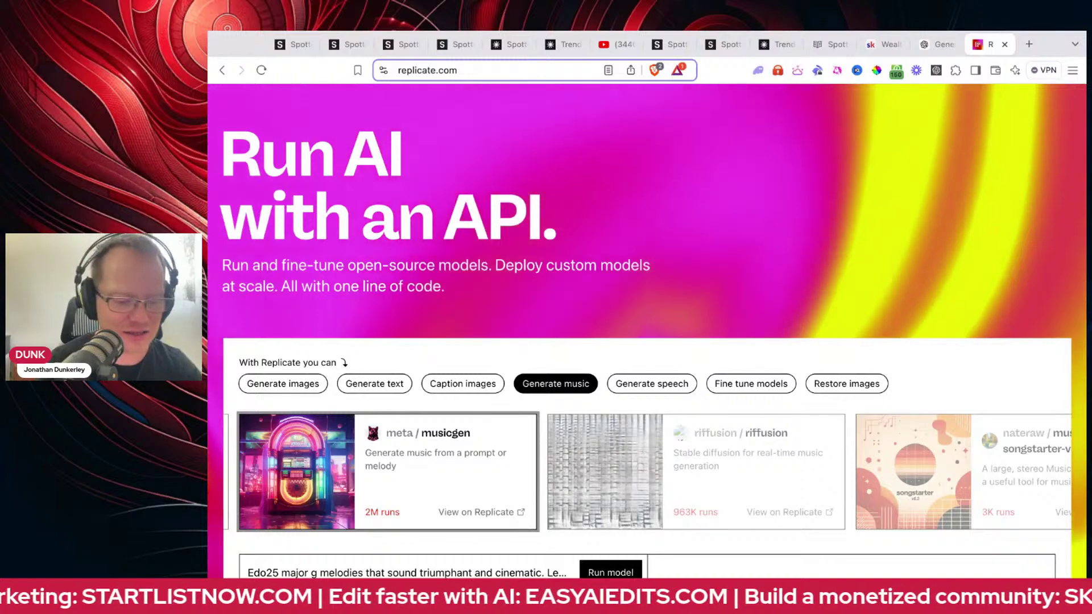
key(super+t)
text(raydium.io)
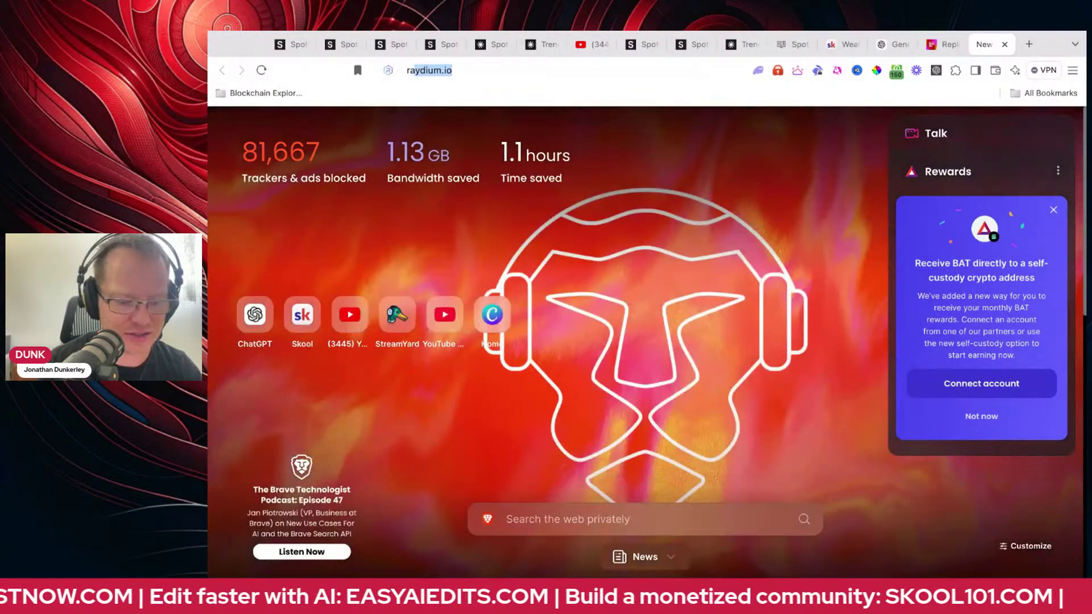
text(adaar)
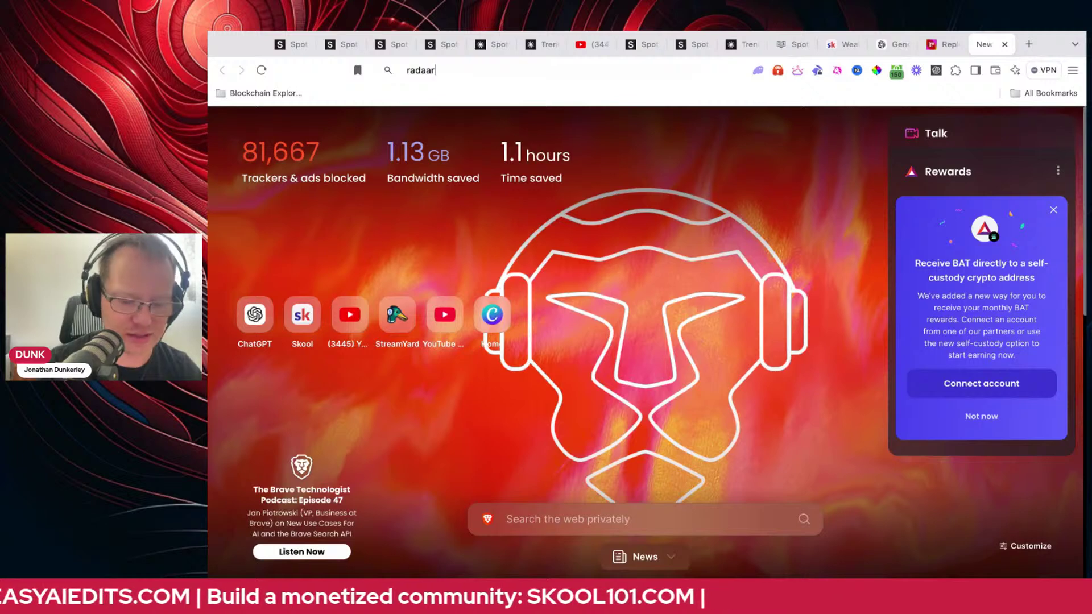
key(Return)
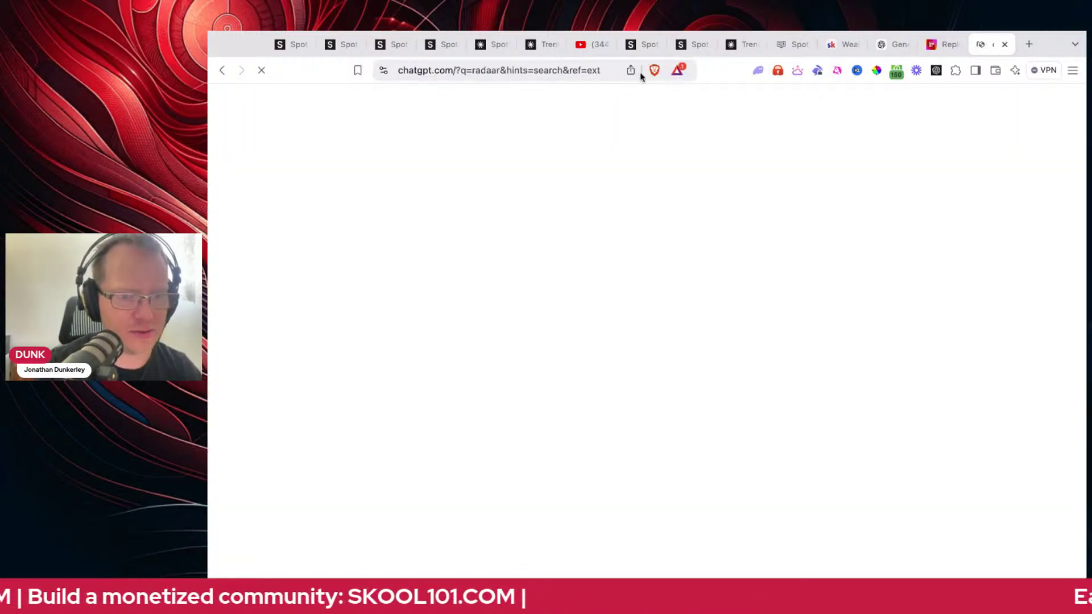
click(1005, 44)
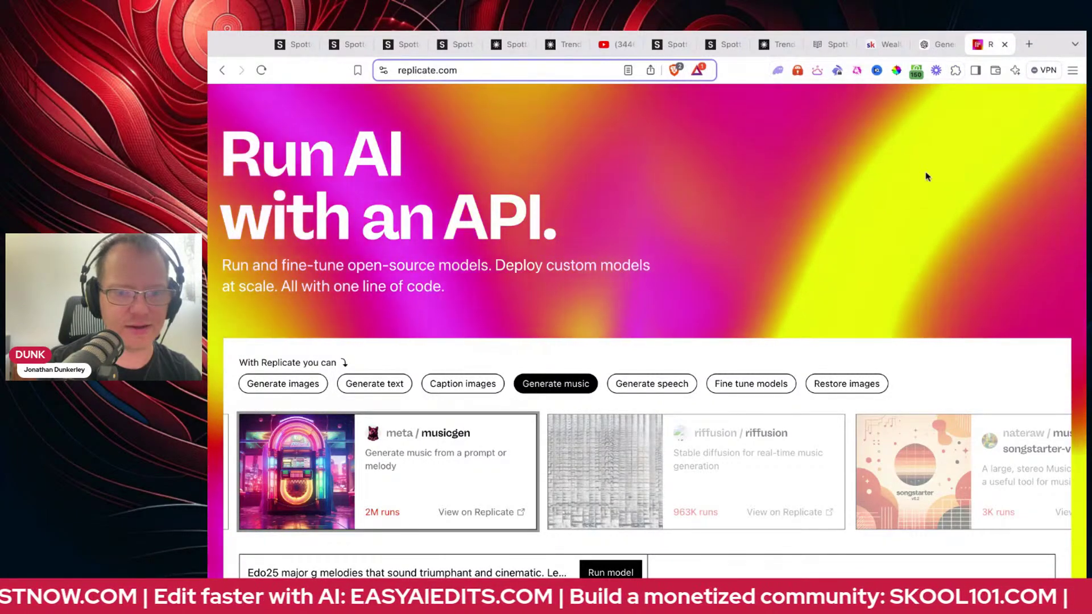
click(513, 70)
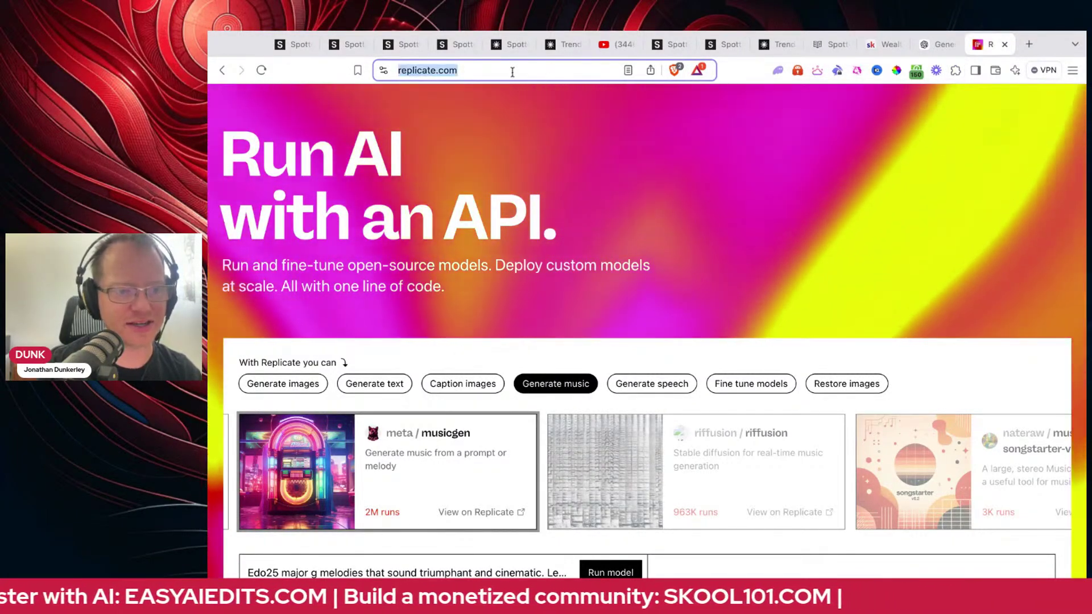
click(801, 163)
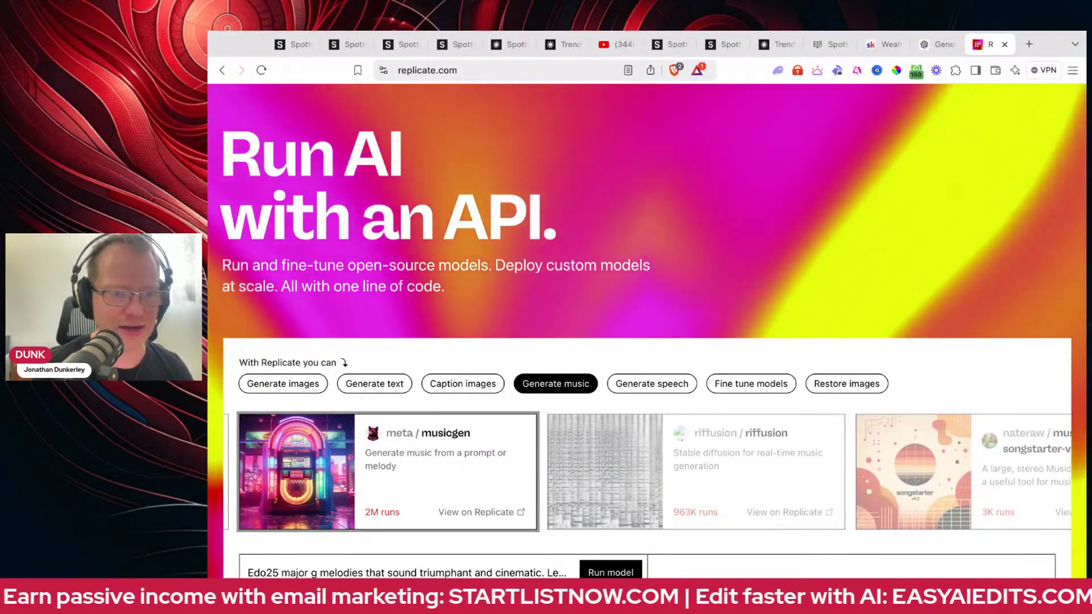
- Start a brainstorm in Spotter Studio from the outlier video "How to Make Money with AI on Instagram" and look through its inputs
click(453, 45)
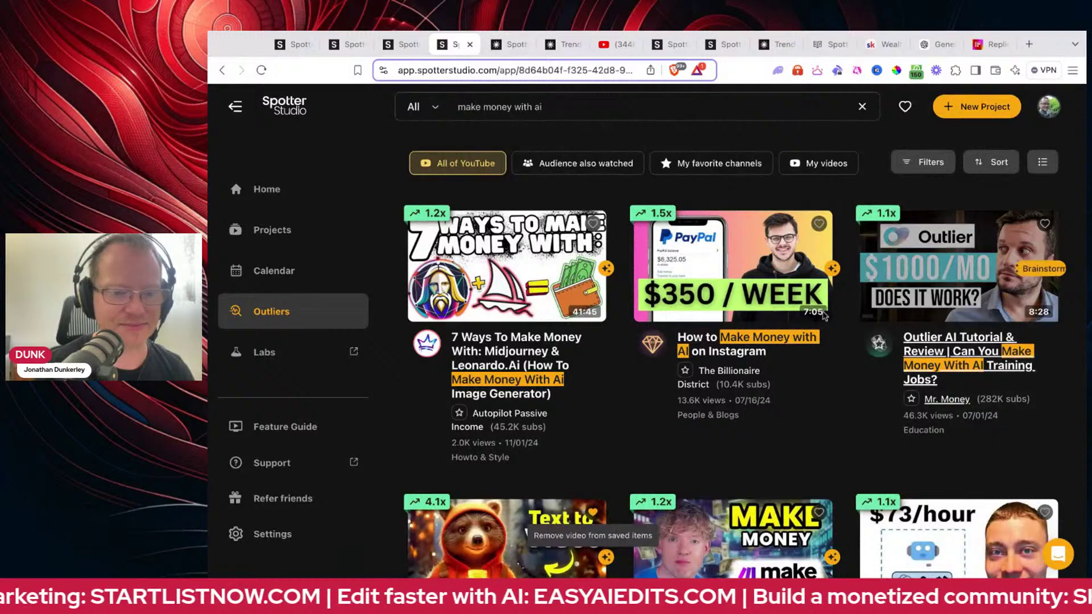
mouse_move(652, 210)
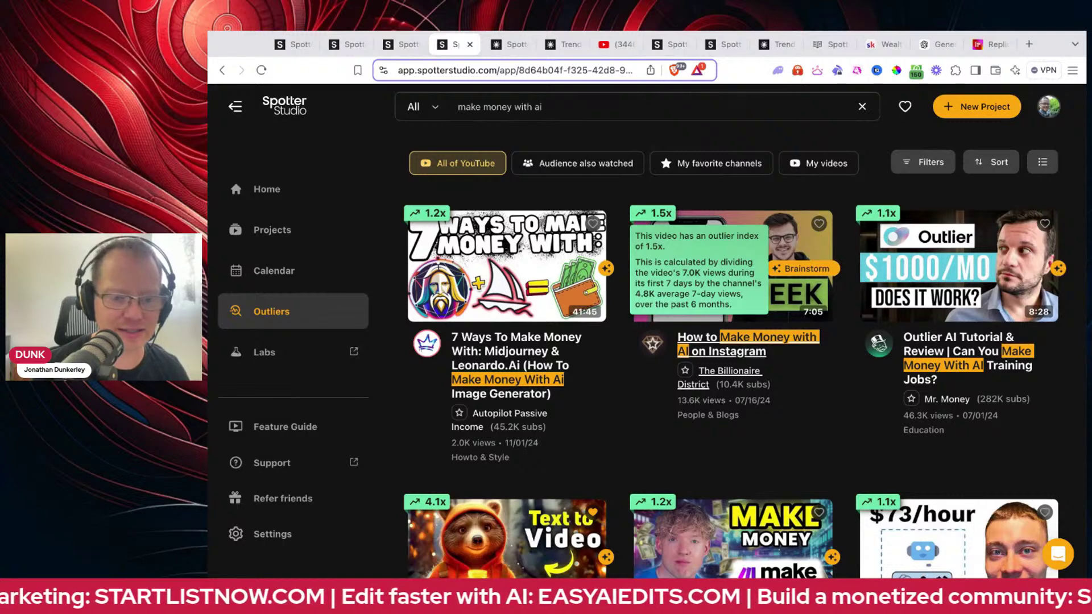
click(811, 273)
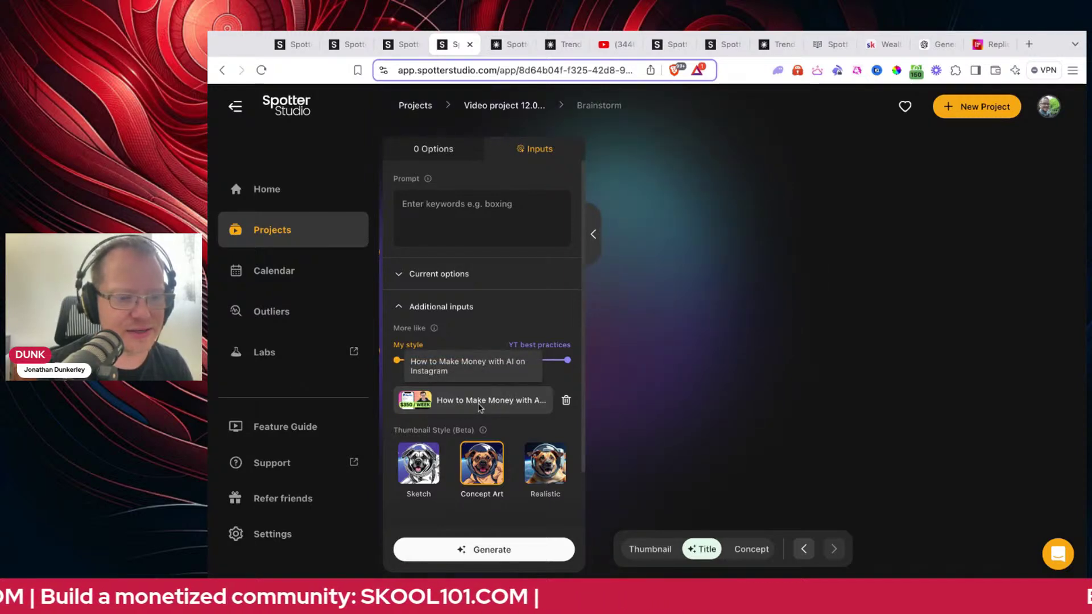
scroll(480, 407, down, 3)
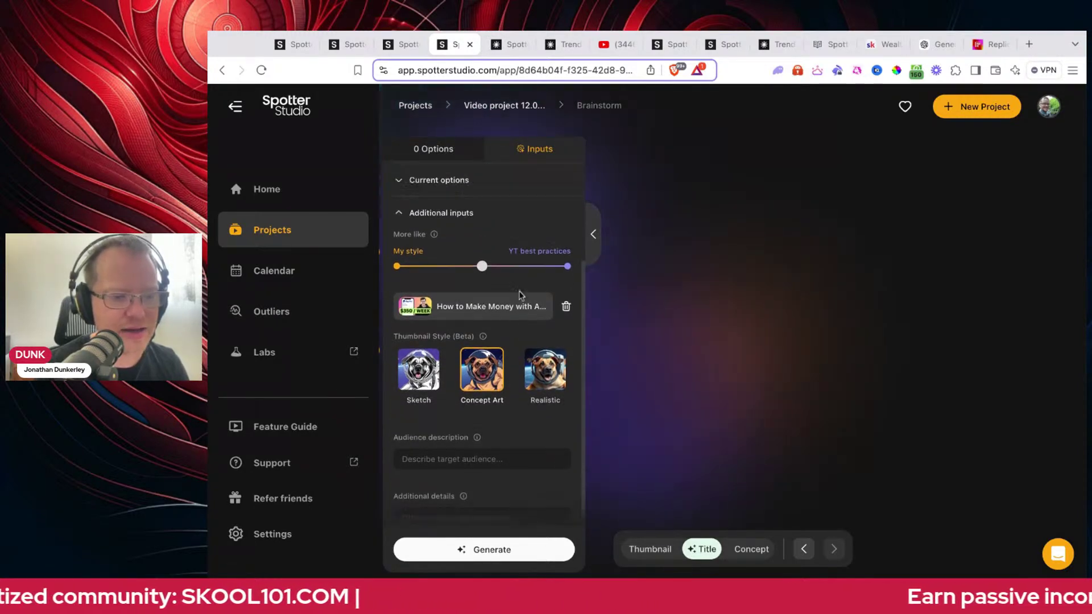
scroll(518, 294, up, 3)
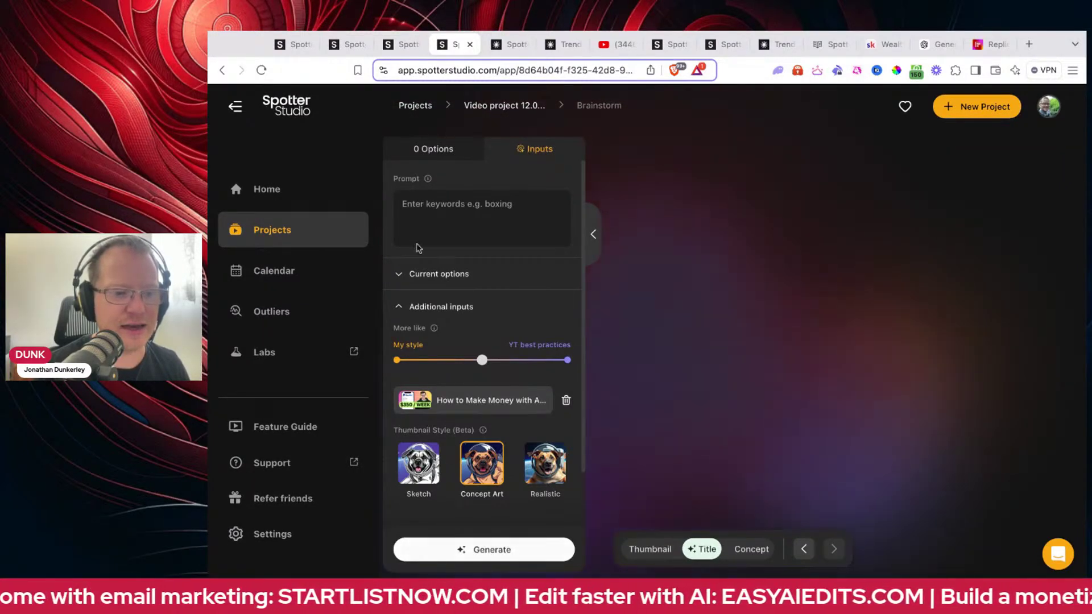
scroll(464, 220, down, 3)
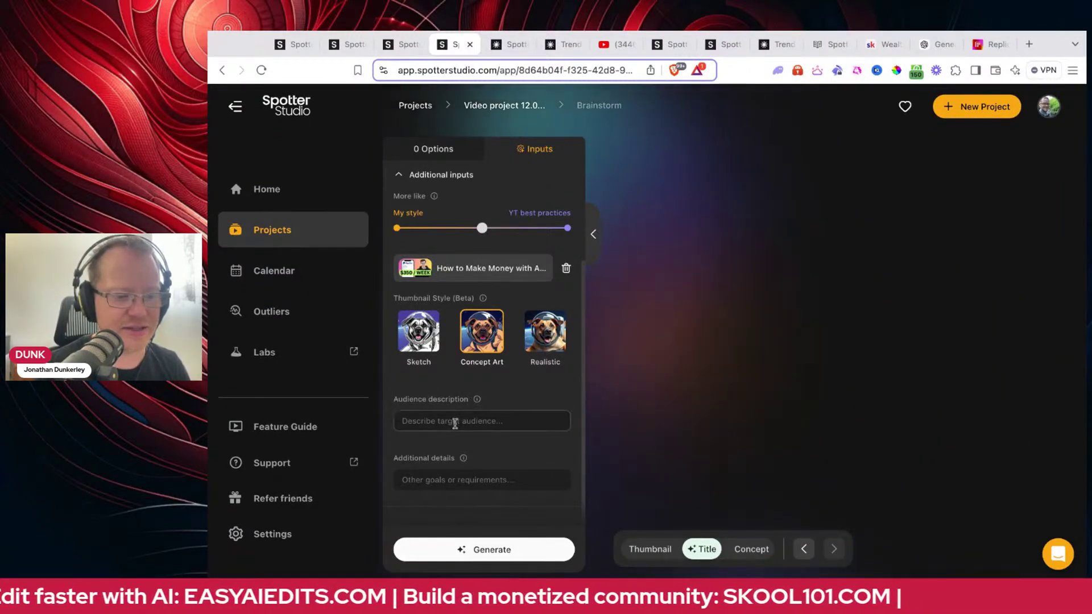
- Find the already open brainstorm of the Easy AI Earnings project among the browser tabs
click(455, 423)
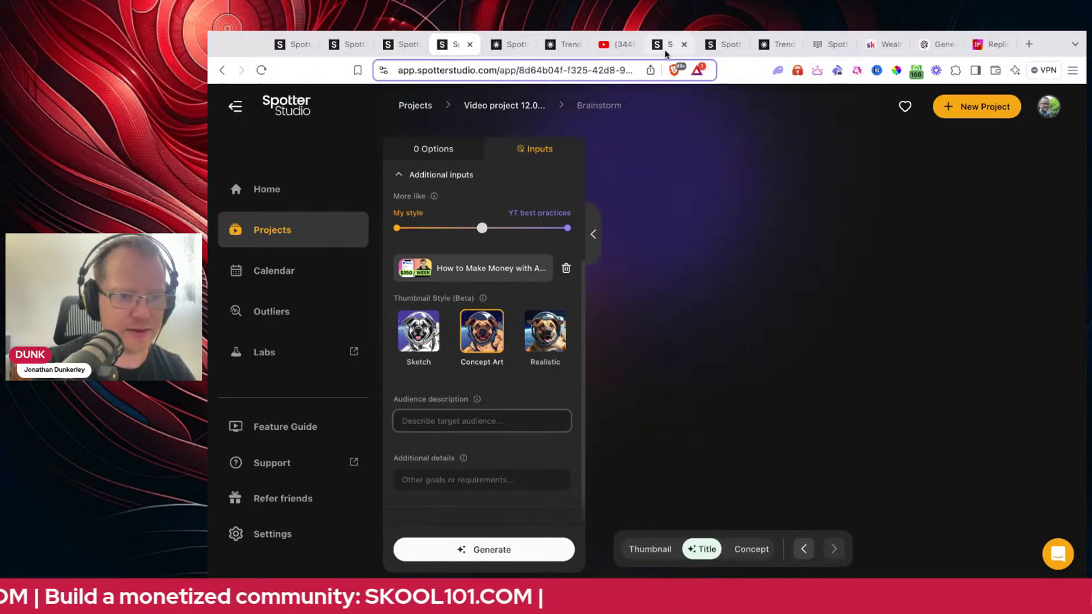
click(668, 45)
click(561, 45)
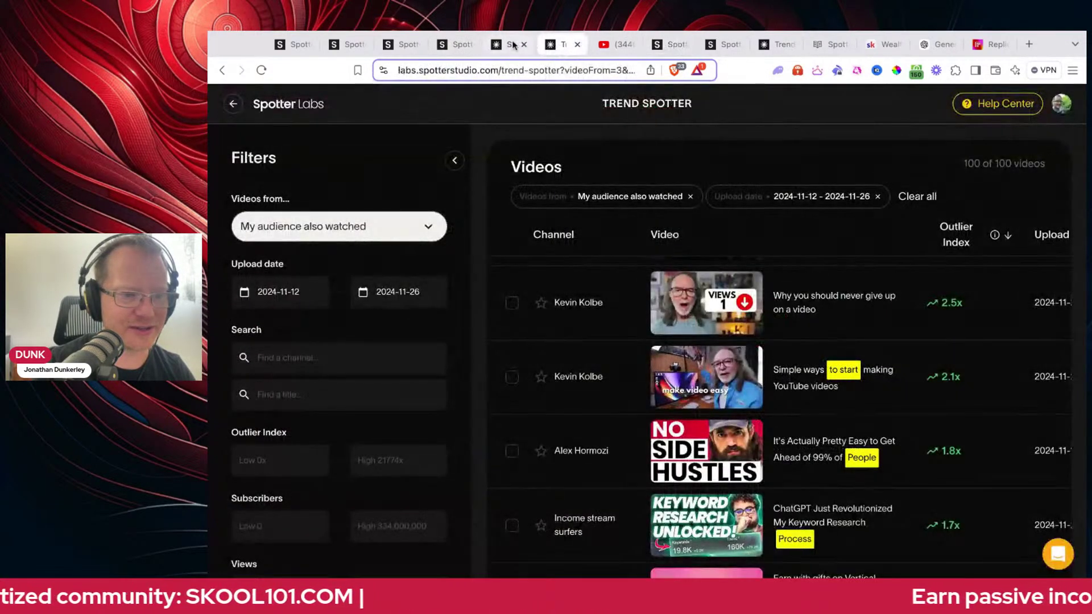
click(509, 44)
click(447, 45)
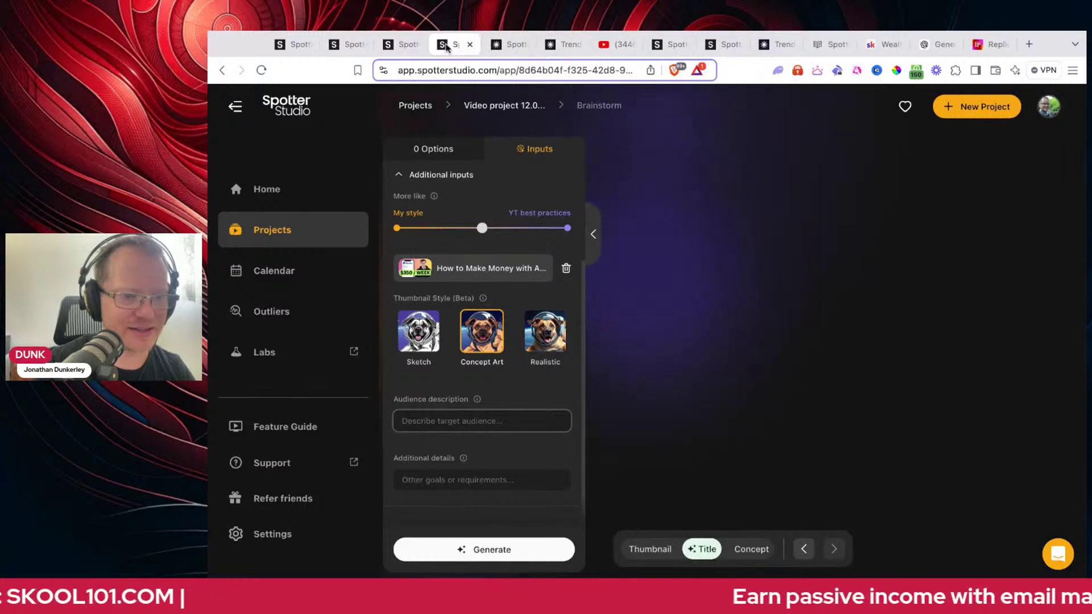
click(395, 46)
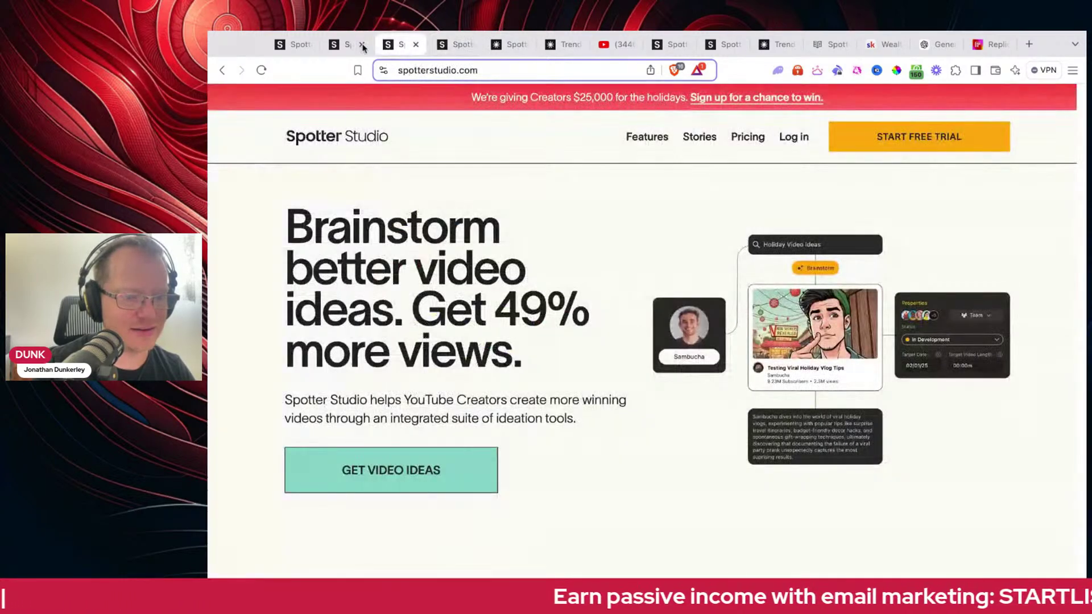
click(355, 46)
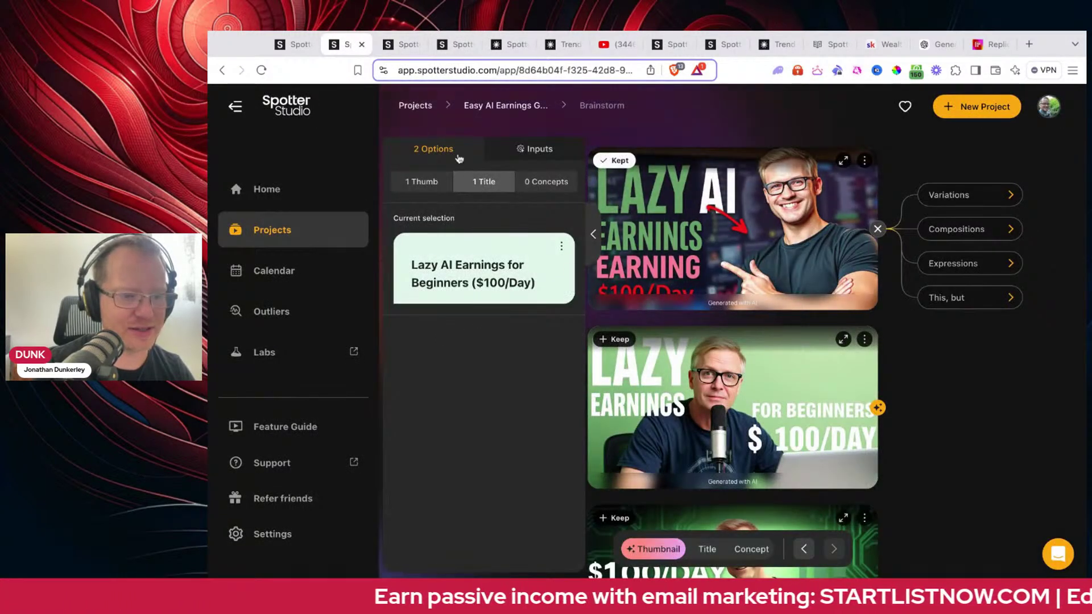
- Copy the audience description from the Easy AI Earnings brainstorm into the audience description of the new video project's brainstorm
click(522, 149)
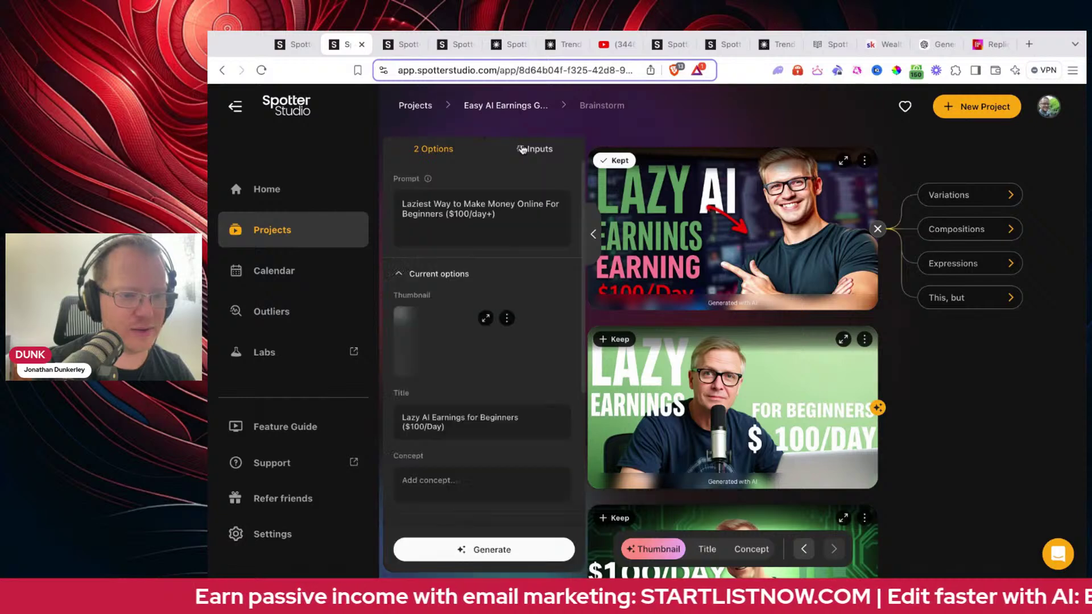
scroll(490, 398, down, 5)
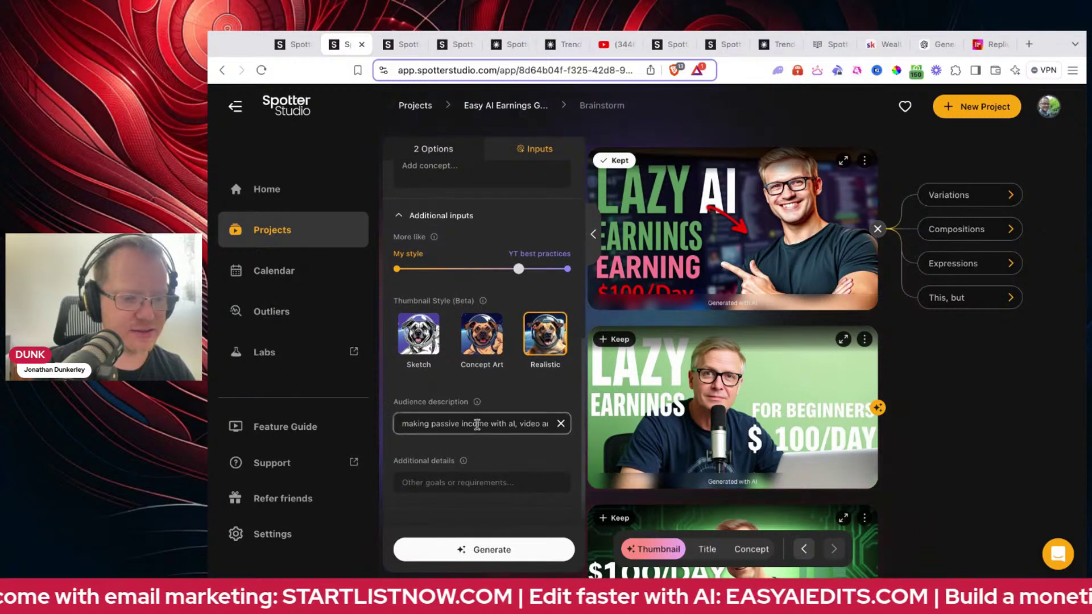
triple_click(476, 424)
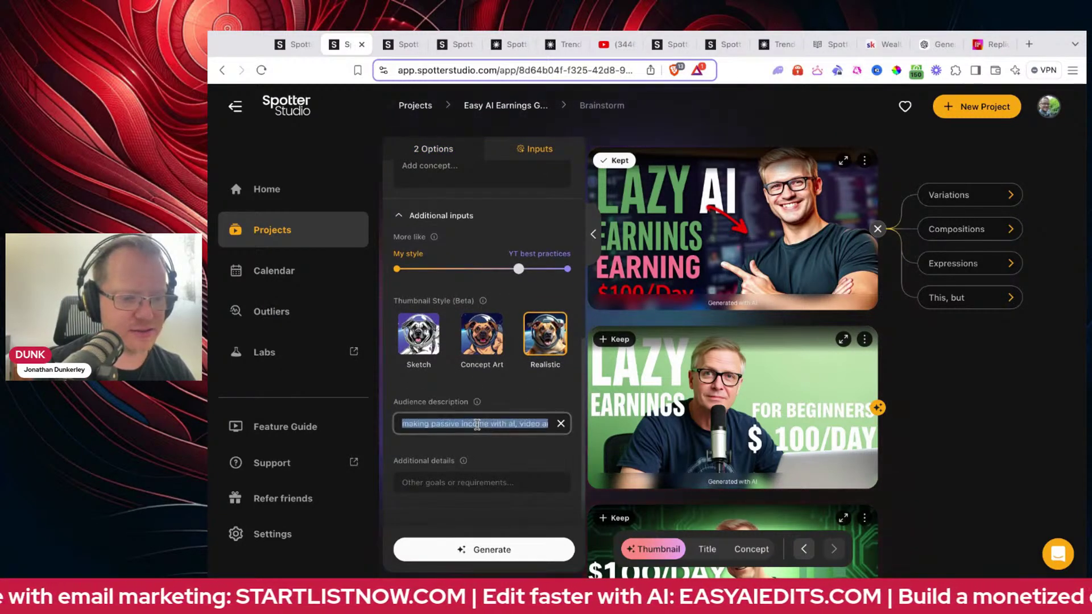
click(405, 46)
click(454, 45)
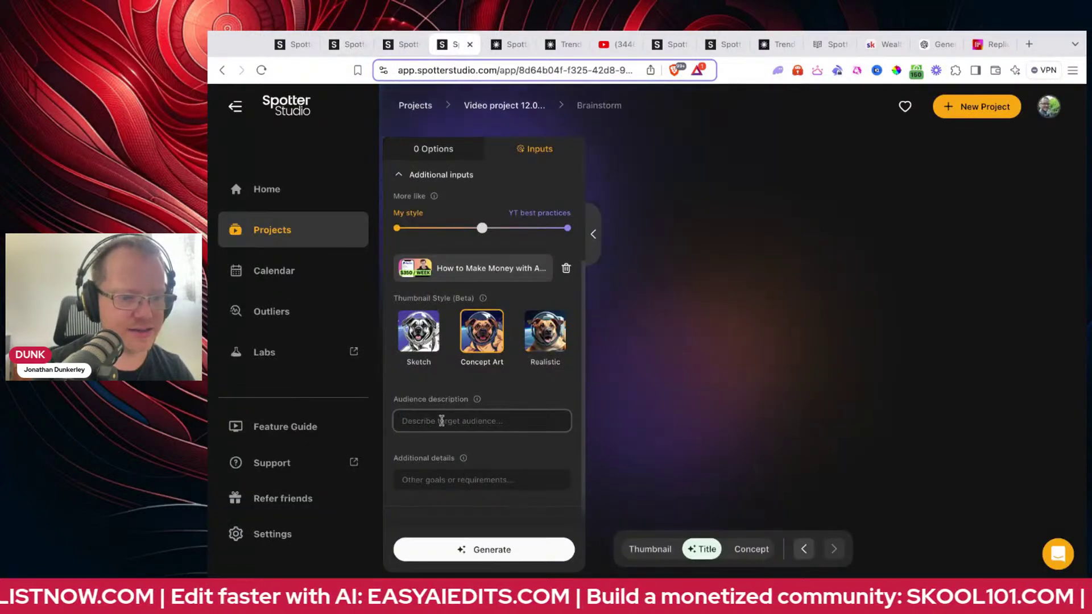
click(441, 421)
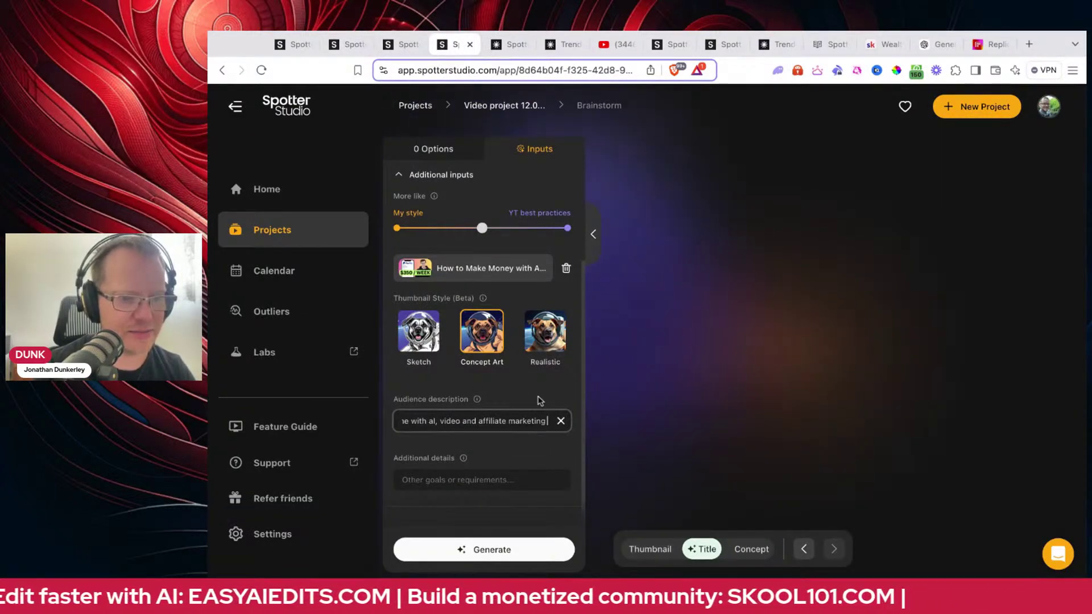
- Try to generate title ideas for the new video project with the prompt left empty
scroll(539, 400, up, 3)
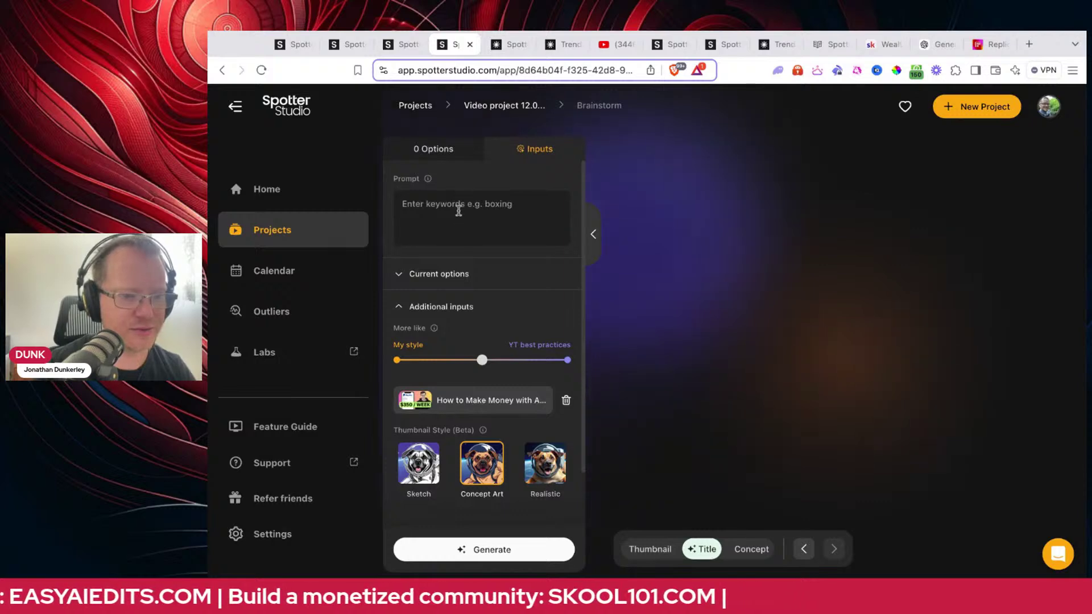
click(458, 210)
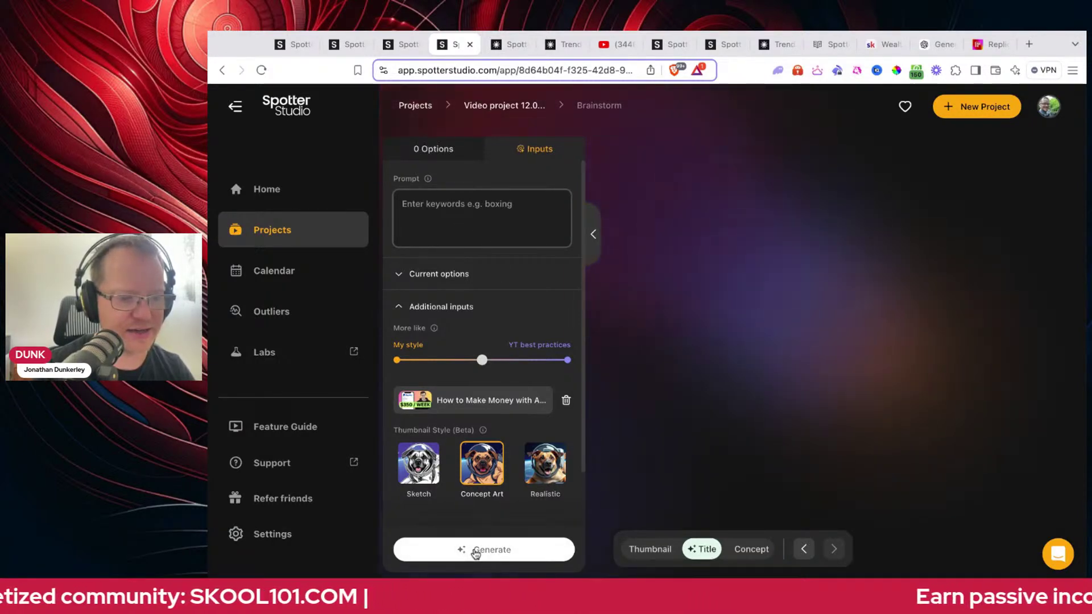
click(475, 550)
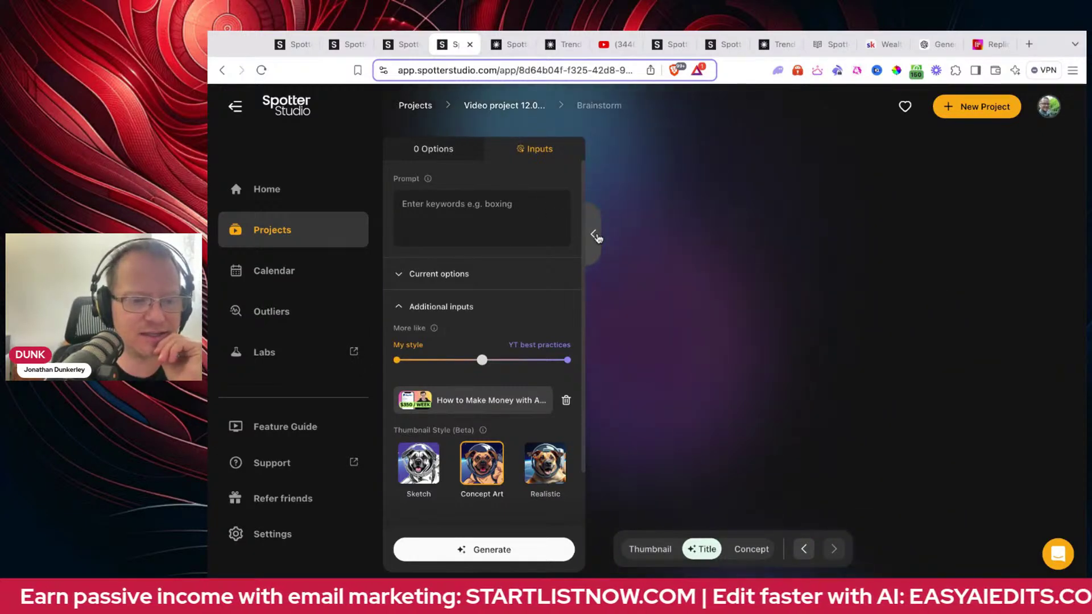
- Check the new brainstorm's additional inputs and empty prompt, hiding and reshowing the inputs to look for generated titles
scroll(500, 417, down, 3)
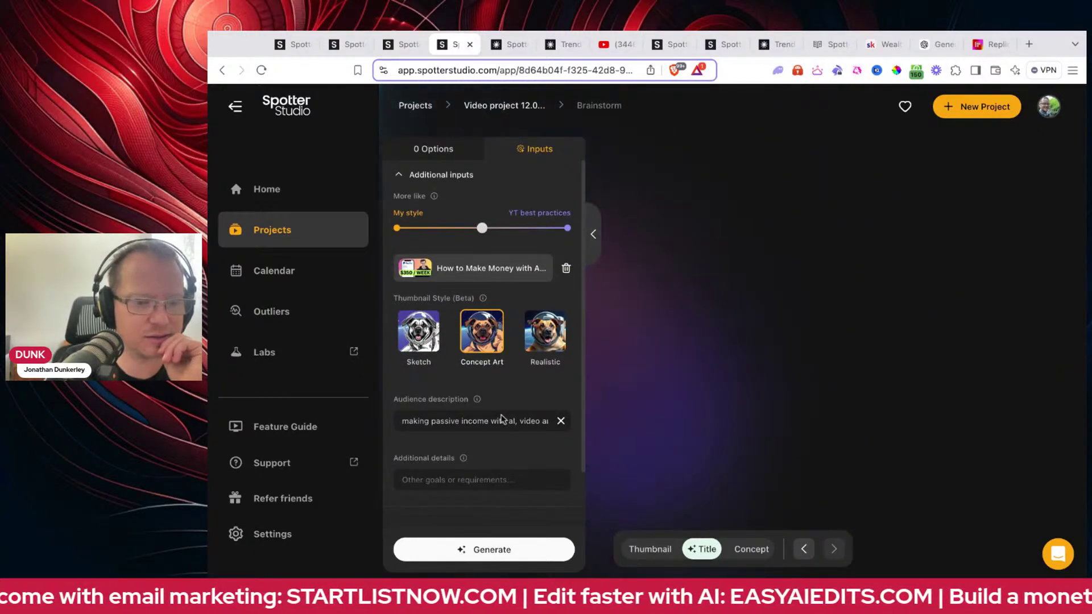
click(593, 234)
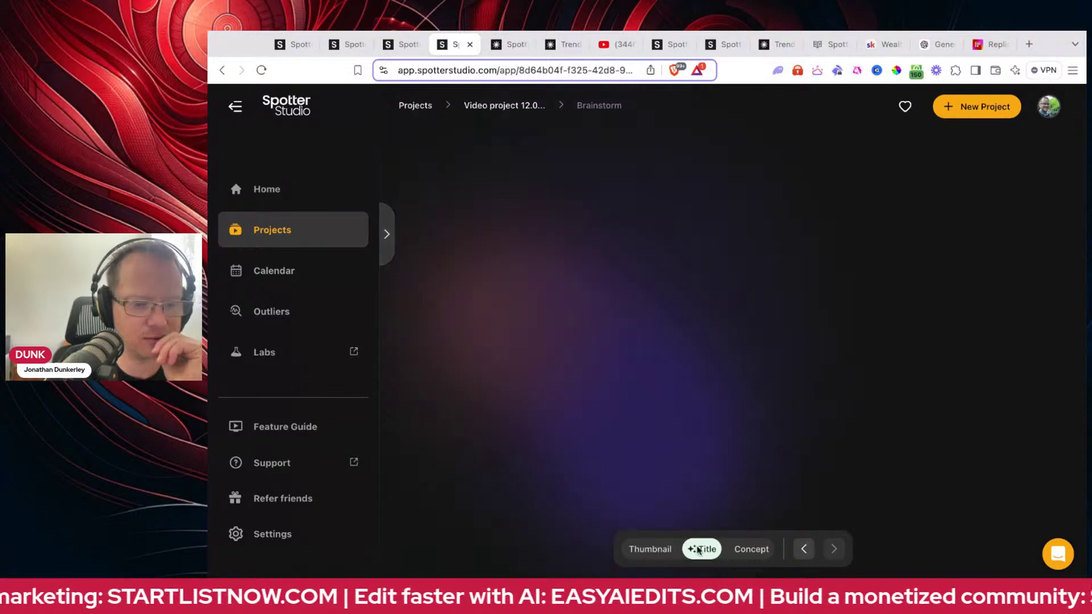
click(385, 244)
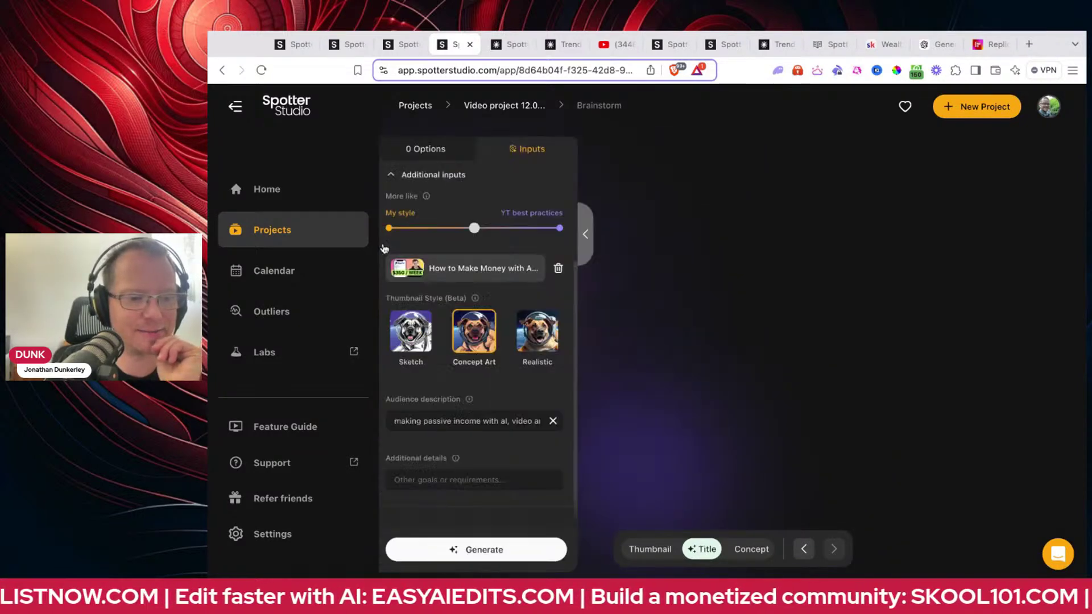
scroll(502, 359, up, 3)
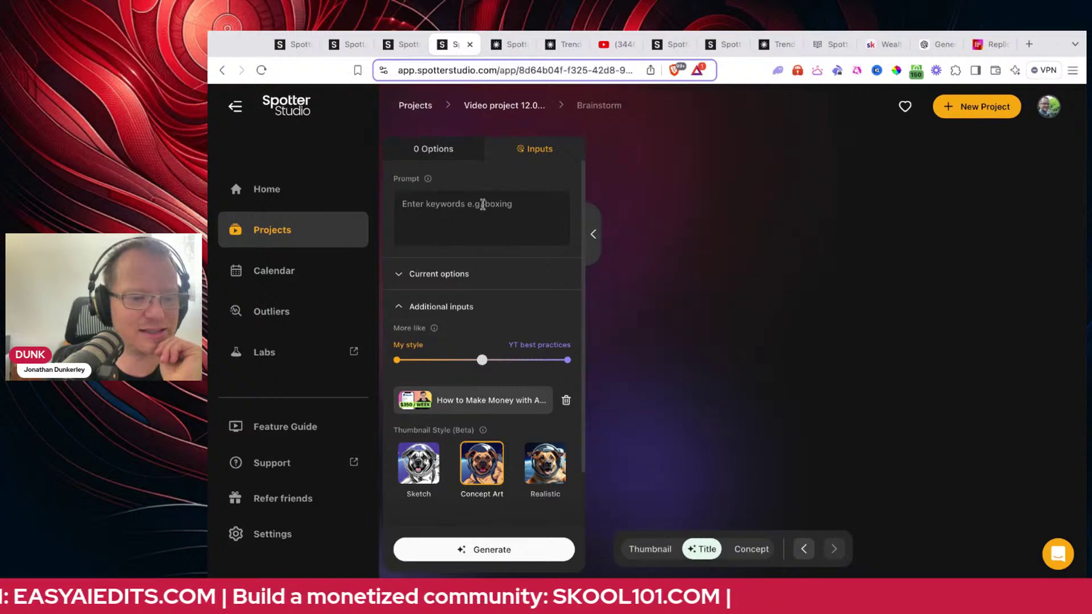
click(439, 215)
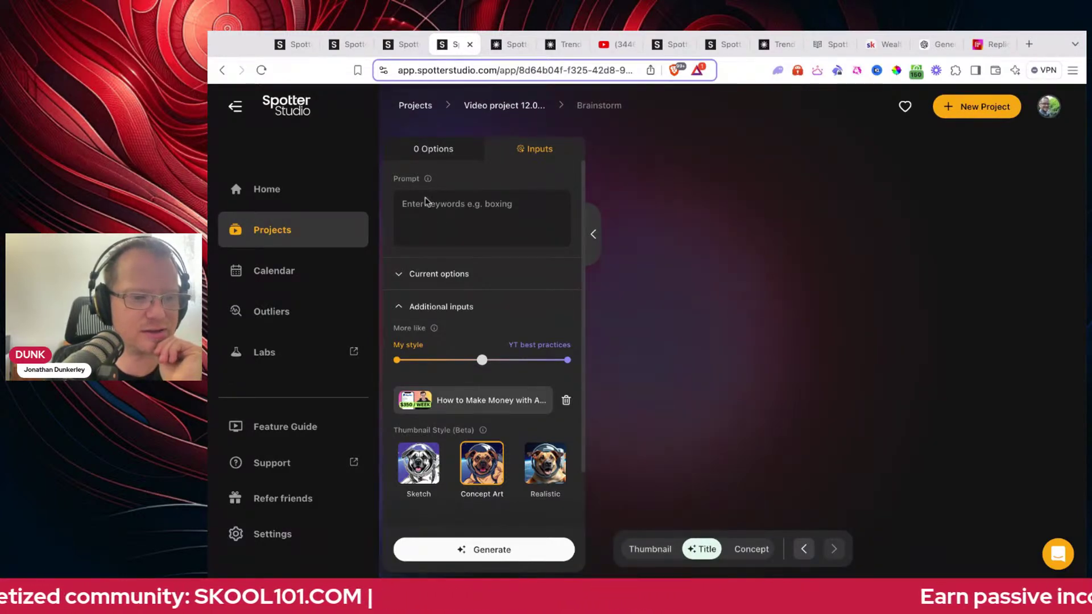
click(427, 202)
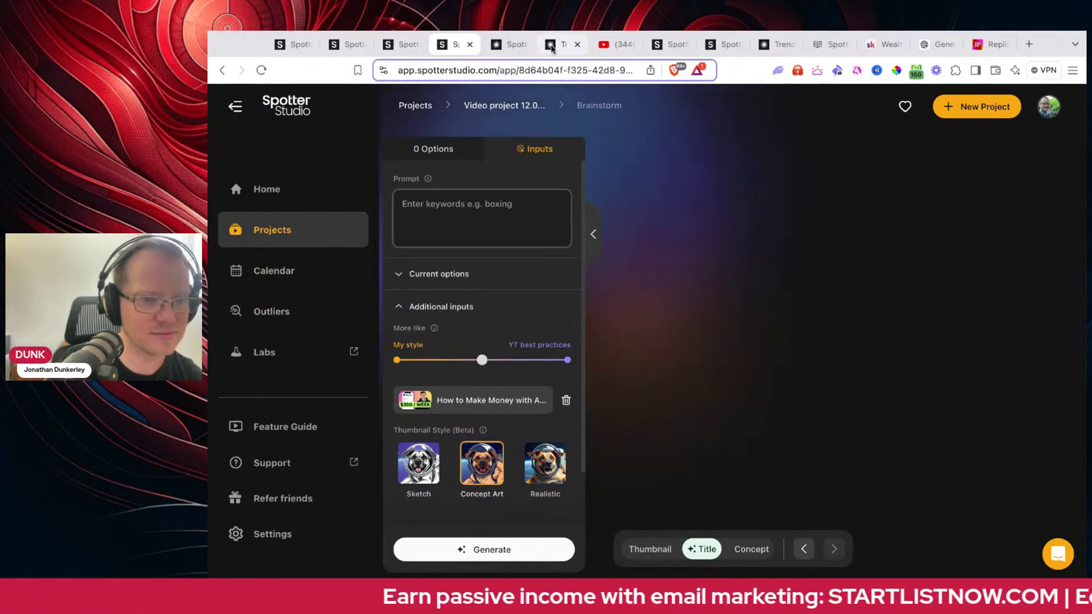
- Go back to the Easy AI Earnings brainstorm among the open tabs and check how its prompt is filled in
click(551, 46)
click(504, 46)
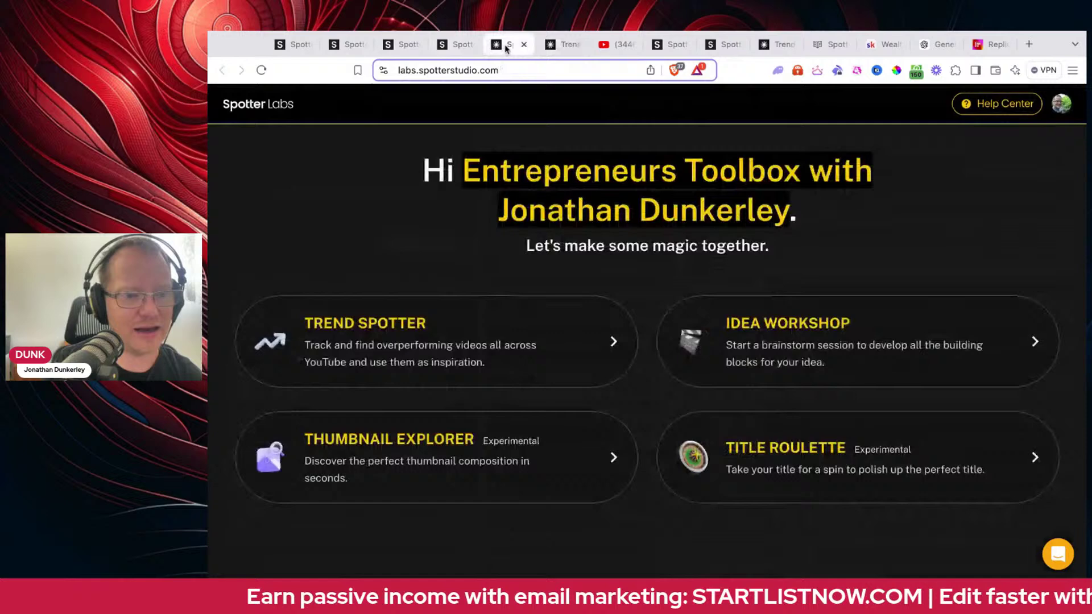
click(448, 47)
click(401, 45)
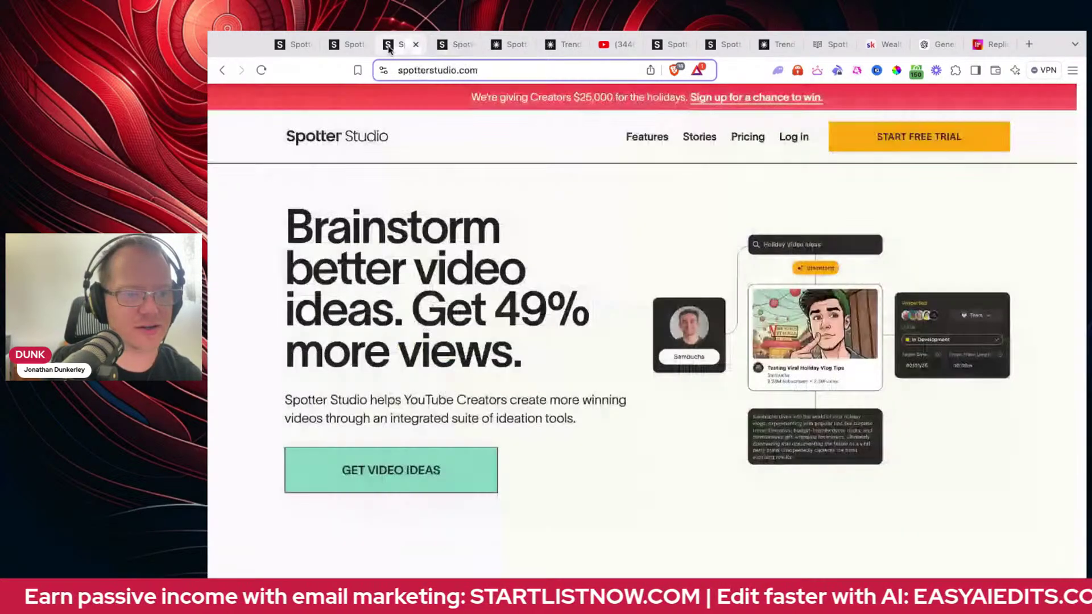
click(335, 47)
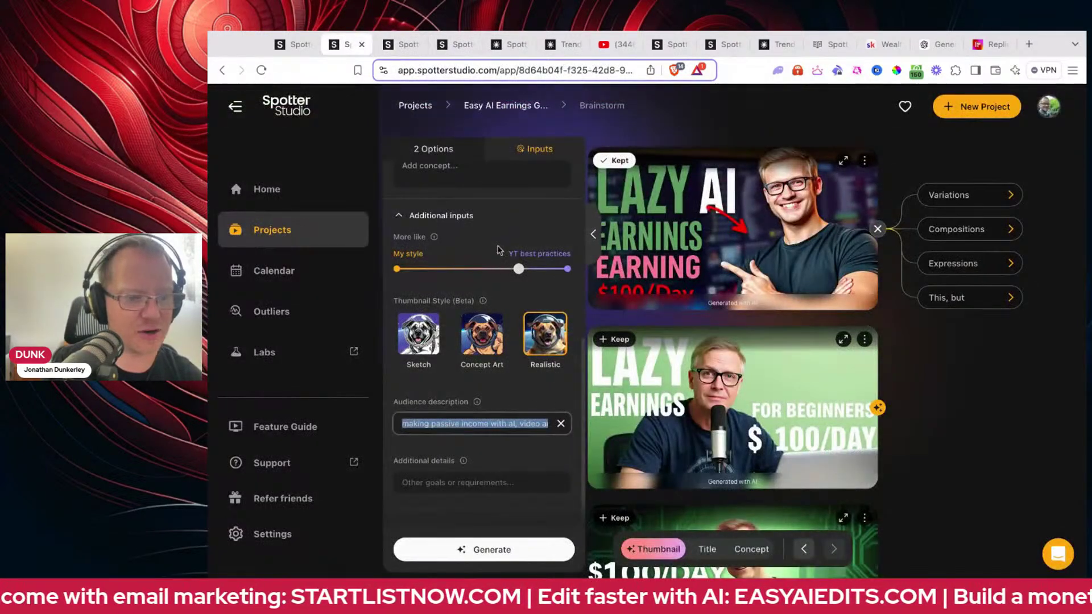
scroll(487, 256, up, 5)
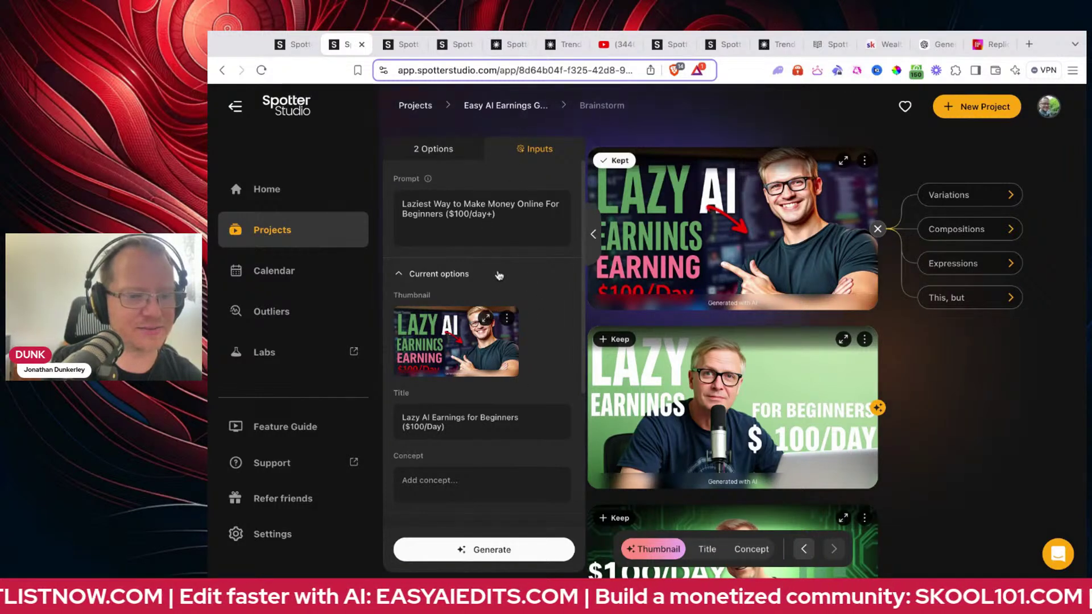
- In the new video project's brainstorm, enter the prompt "make money using ai and creating passive income" and generate title ideas
click(455, 45)
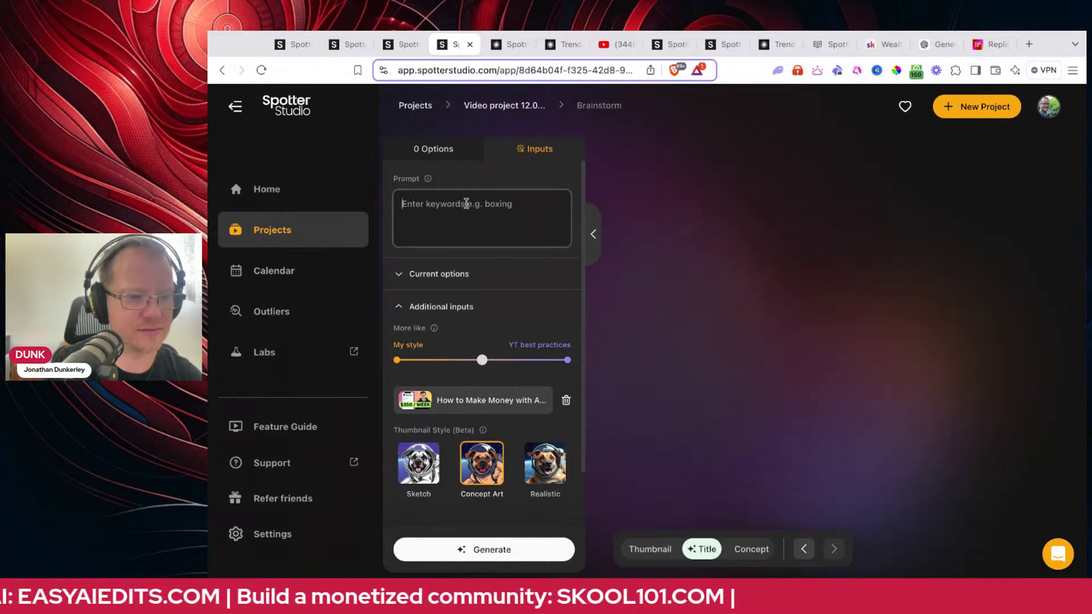
text(make m)
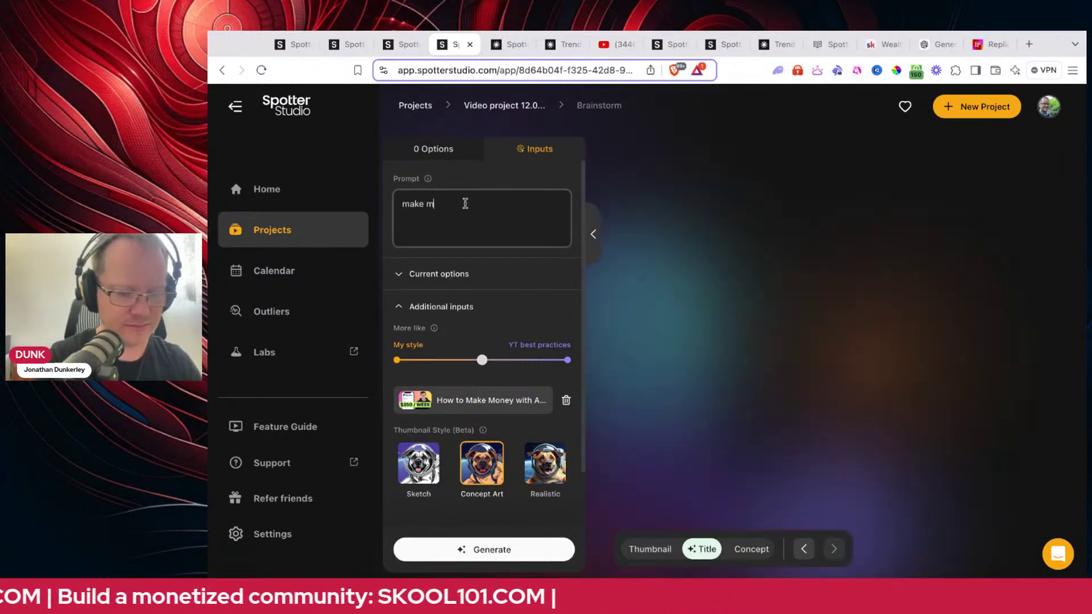
text(oney with AI )
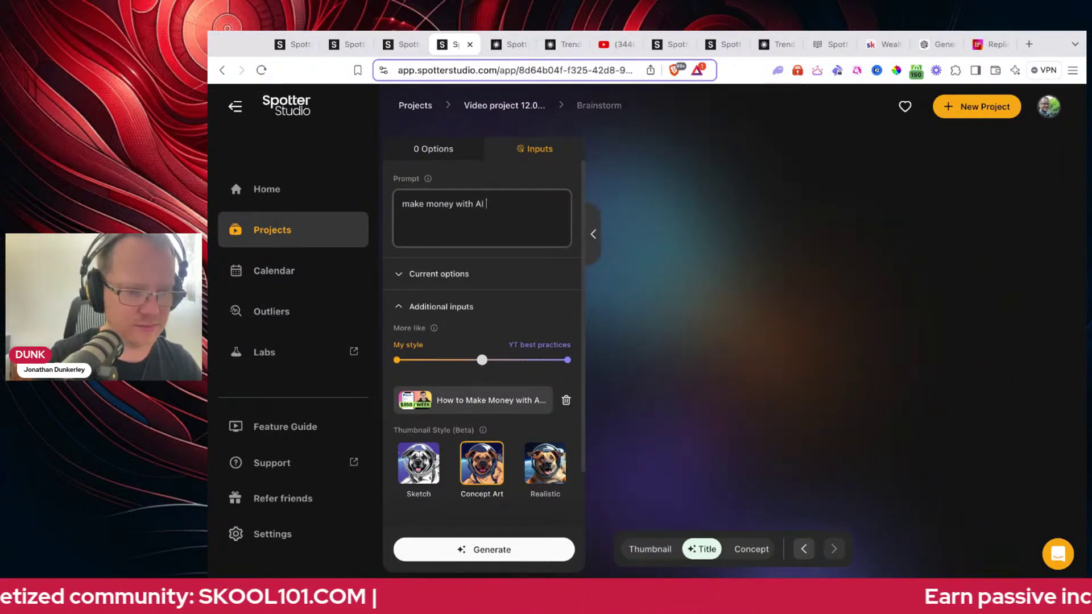
text(using)
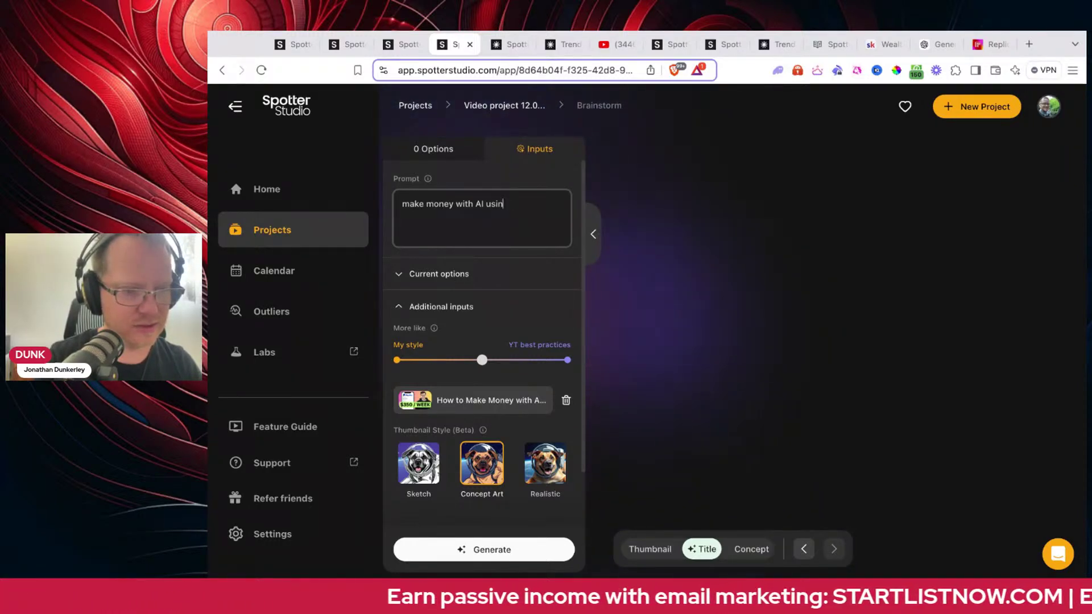
key(BackSpace)
key(BackSpace)
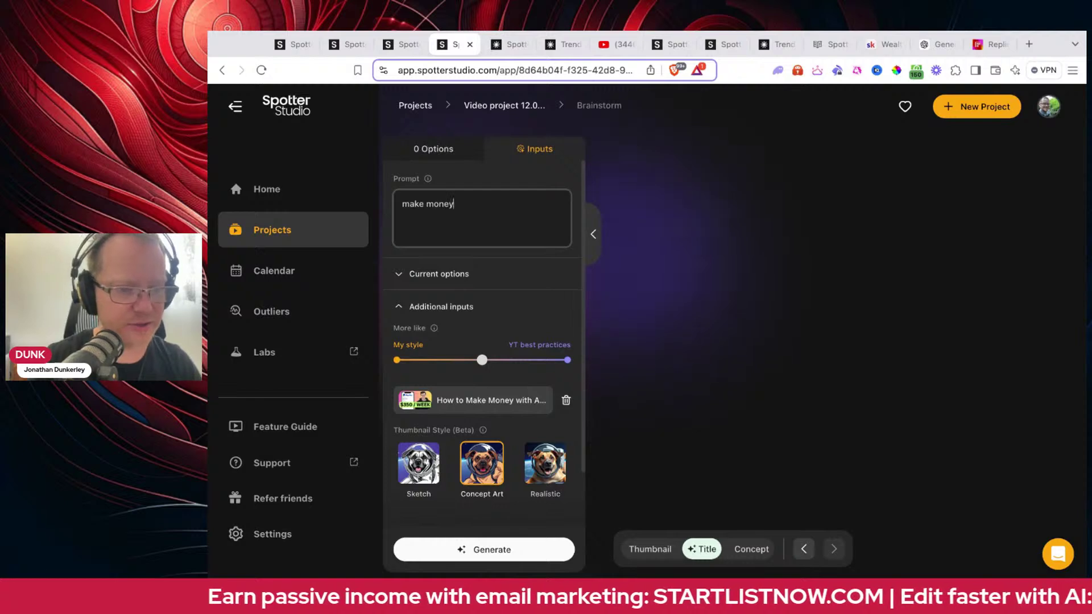
text(using ai)
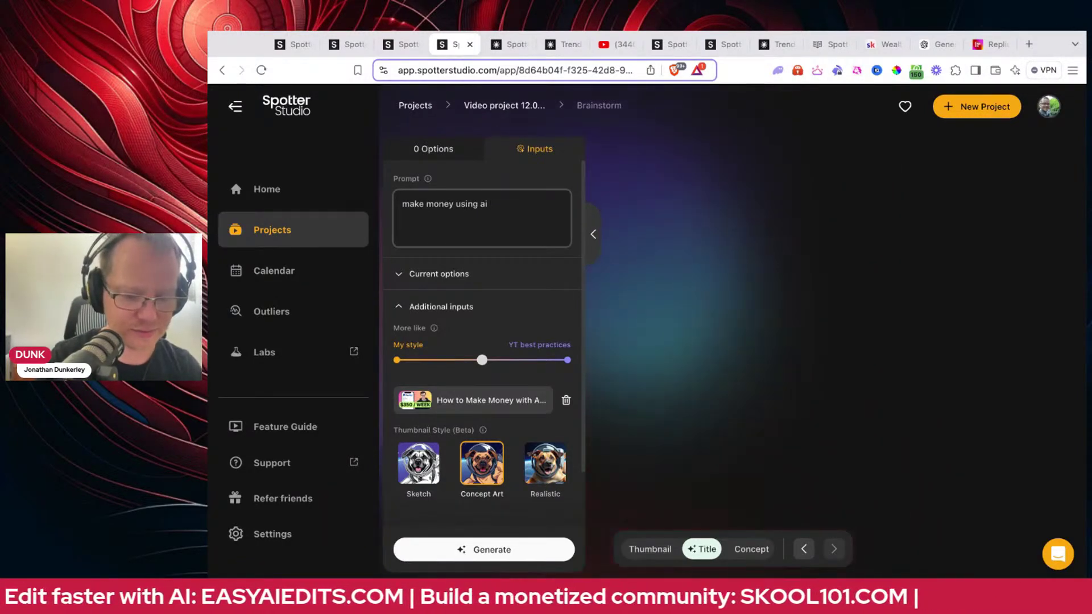
text(cr)
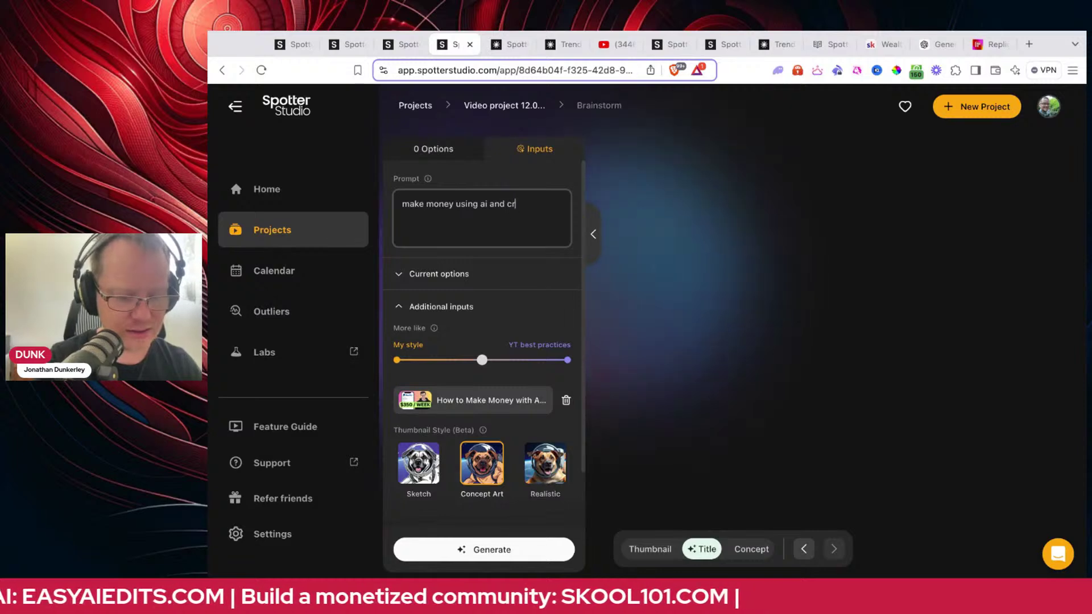
text(eating passive income)
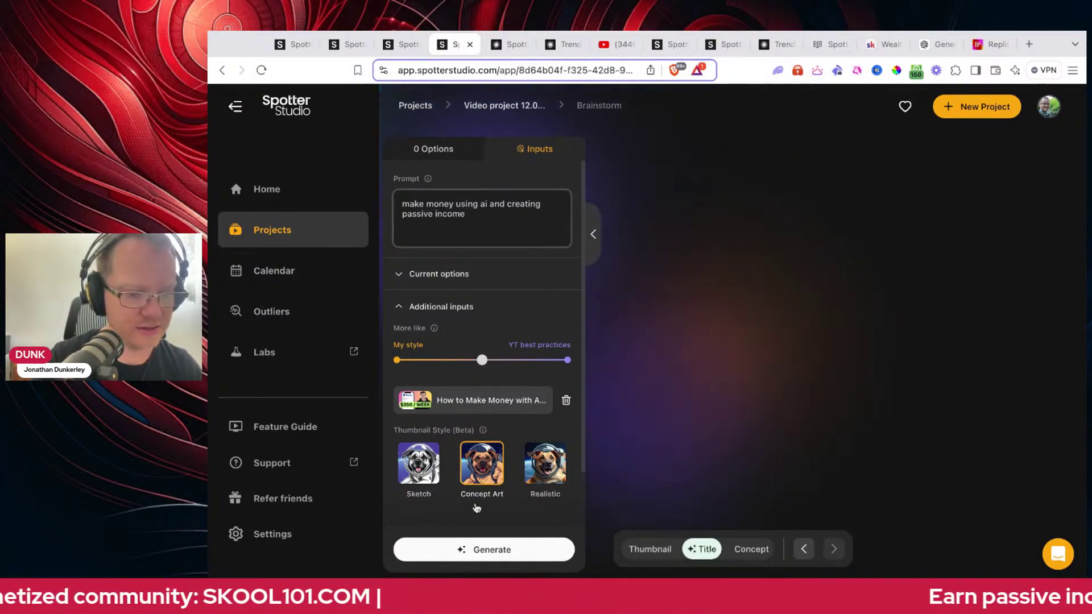
click(493, 550)
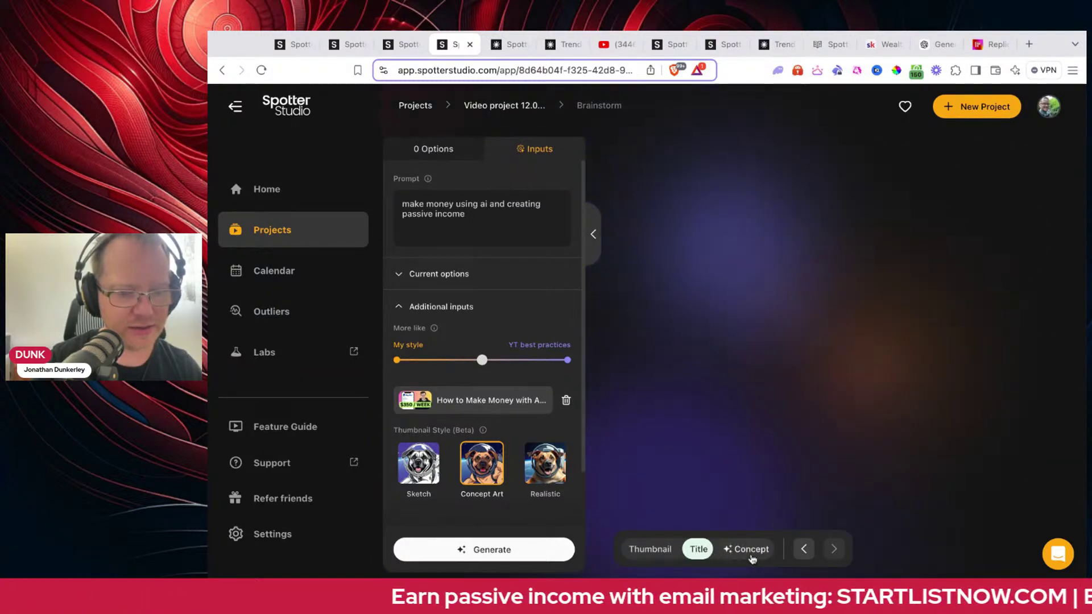
- Check the concept, title and options views, then shift the style balance slightly toward YT best practices and generate titles again
click(751, 552)
click(695, 552)
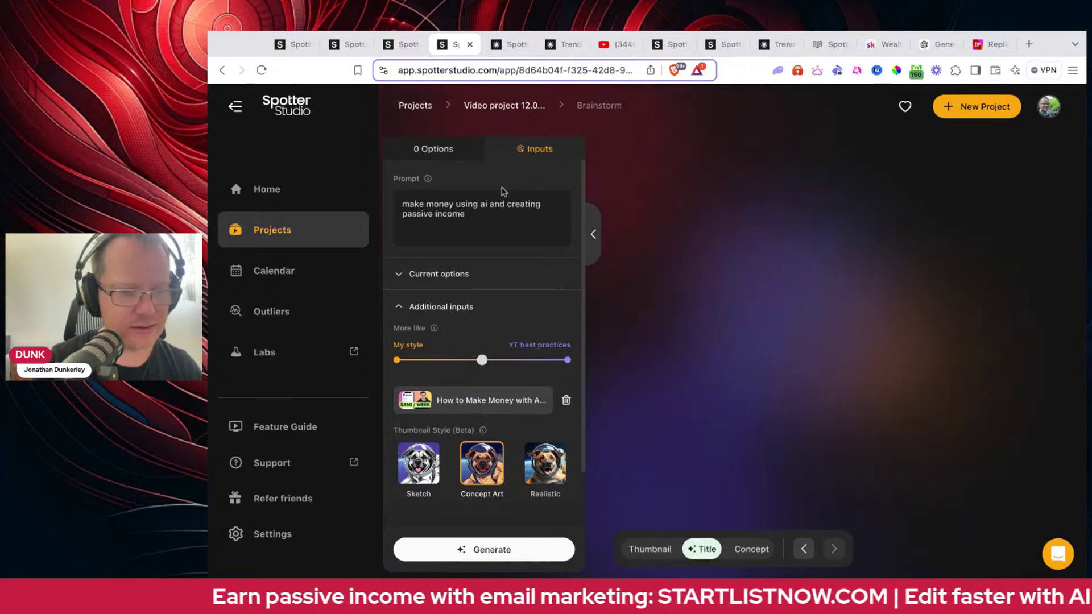
click(441, 150)
click(551, 150)
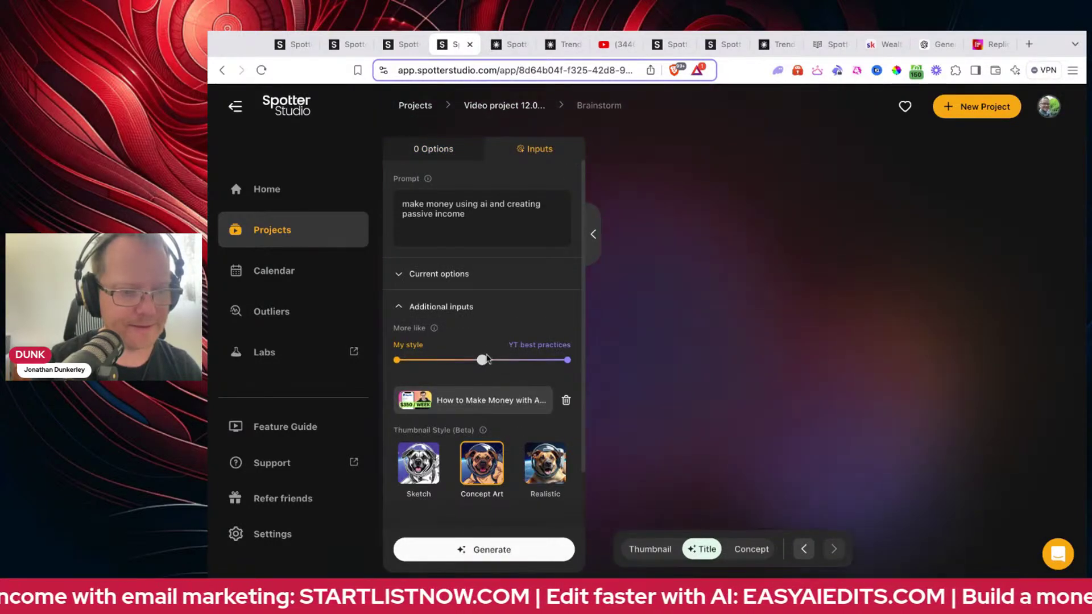
click(497, 360)
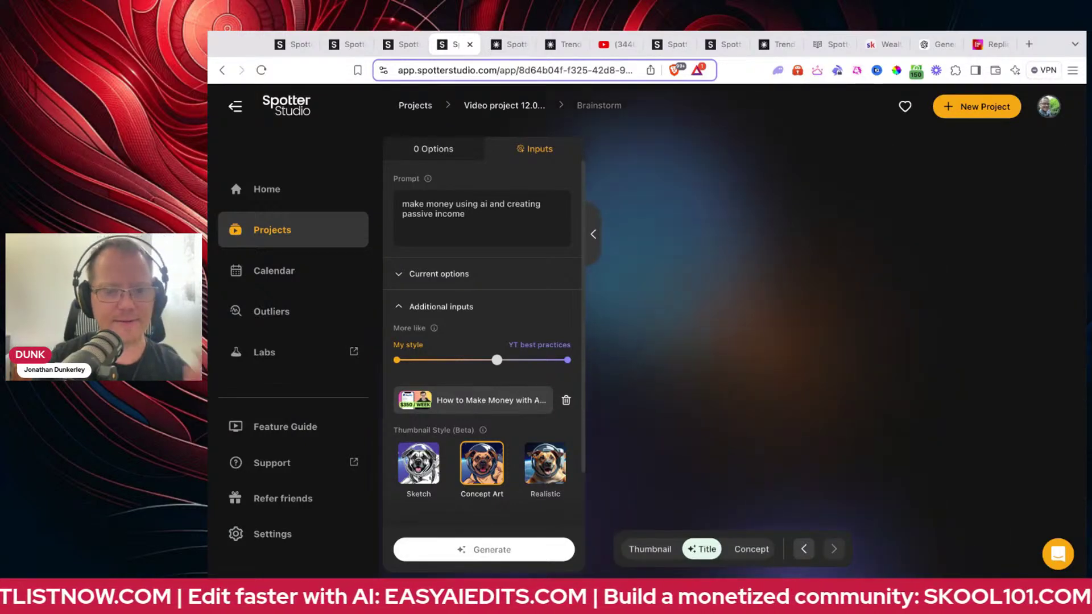
click(510, 549)
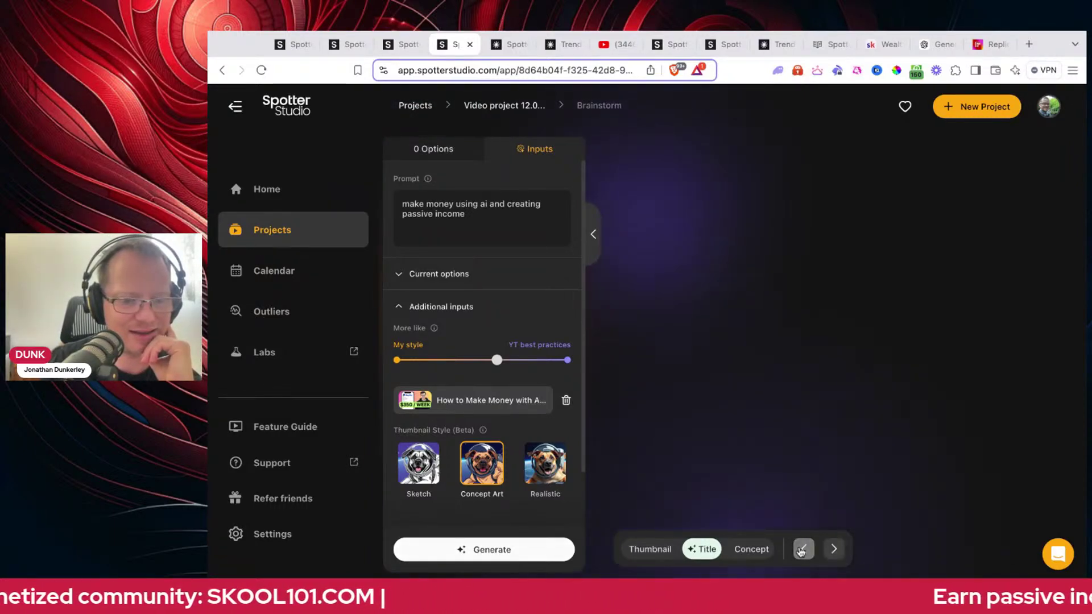
- Set the thumbnail style to Realistic and switch the brainstorm from titles to thumbnails
scroll(523, 441, down, 1)
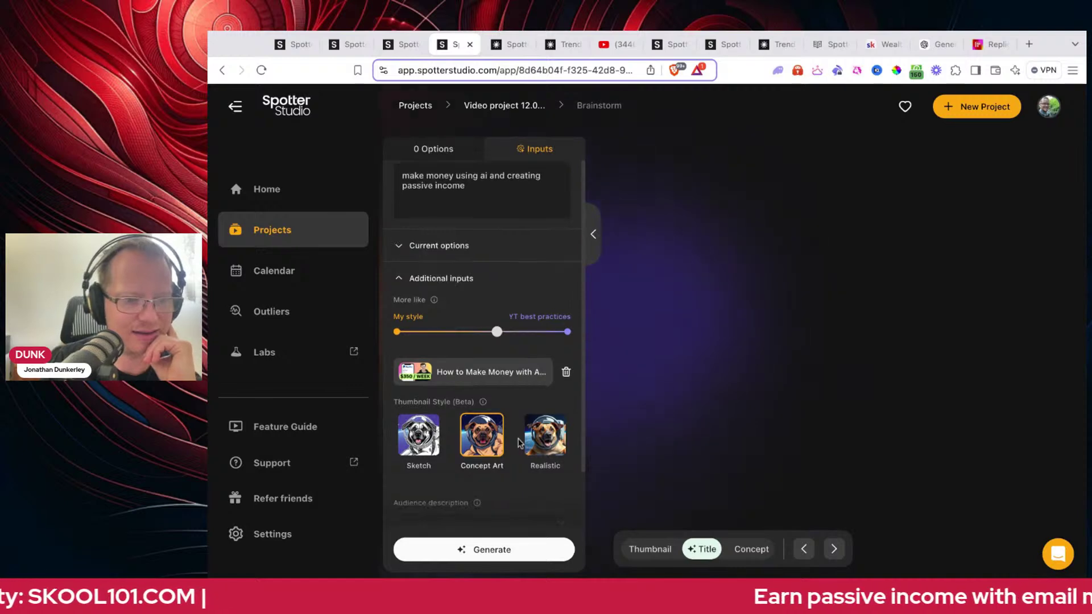
scroll(532, 418, down, 2)
click(539, 340)
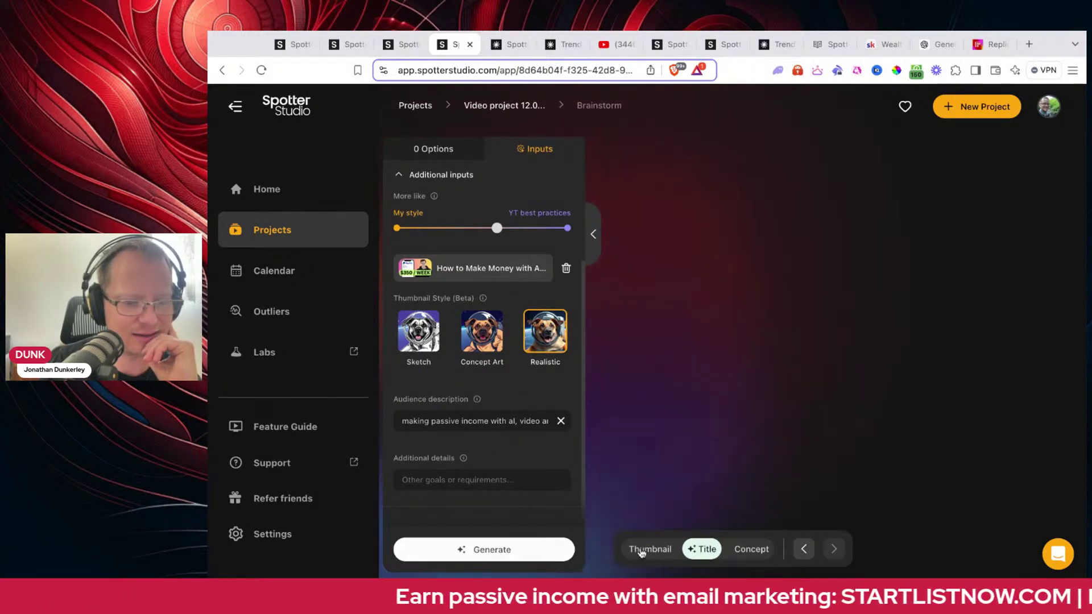
click(640, 550)
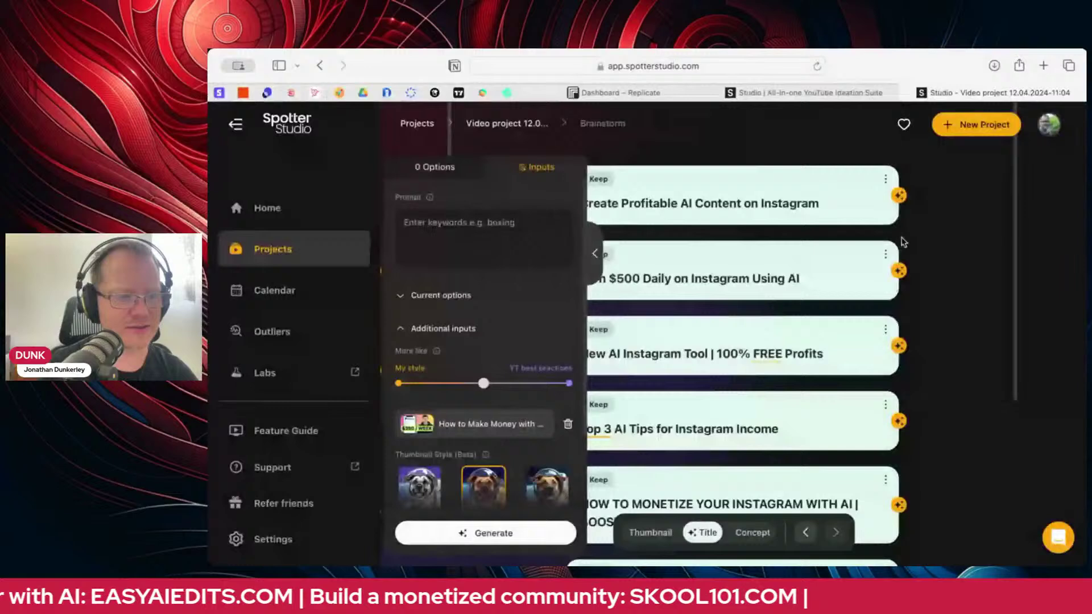
mouse_move(721, 221)
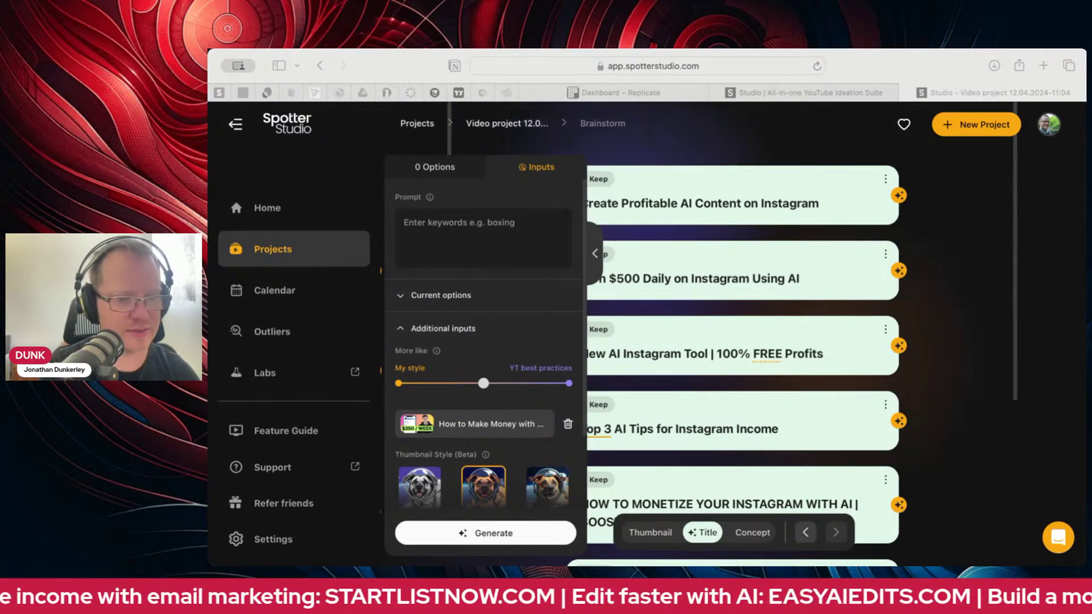
- Fill in the audience description with the copied text ending in "video and affiliate marketing"
scroll(418, 421, down, 5)
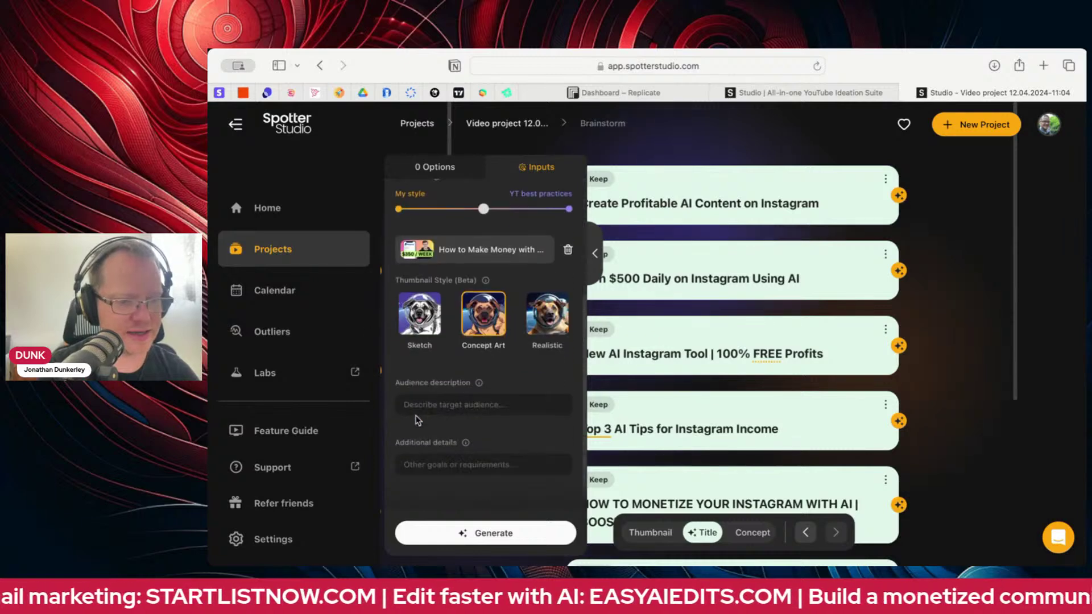
click(428, 401)
key(super+v)
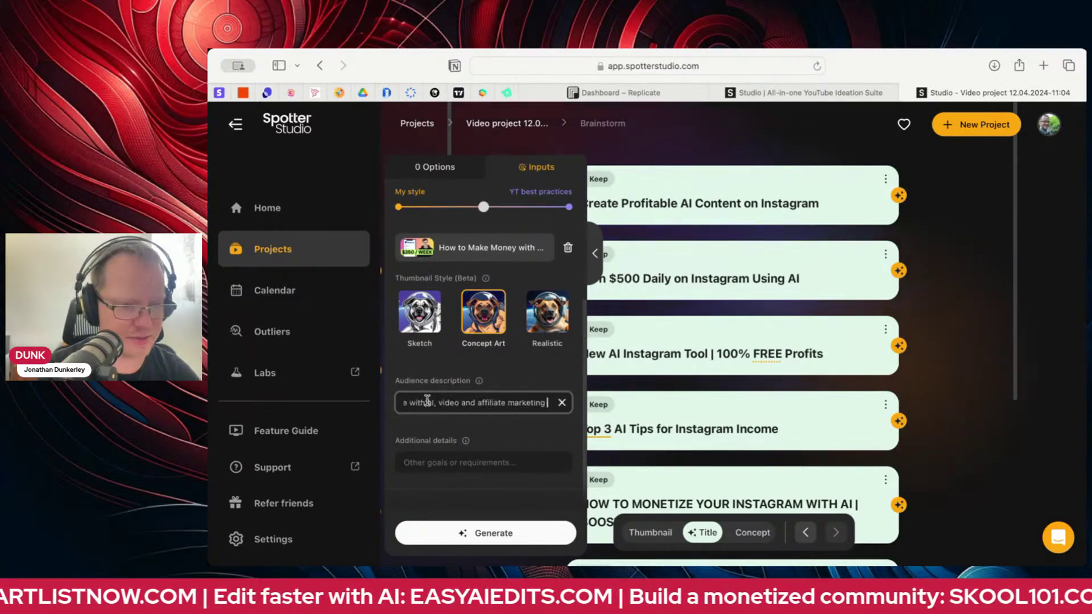
scroll(513, 305, up, 4)
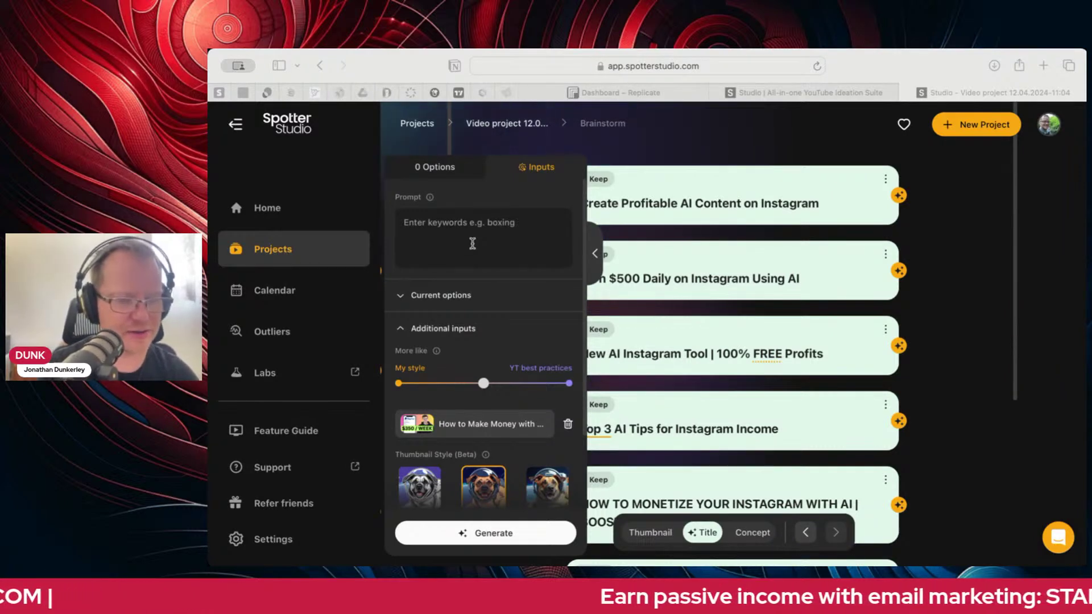
- Enter the prompt "make money using ai and creating passive income", generate titles and review the resulting ideas
click(610, 237)
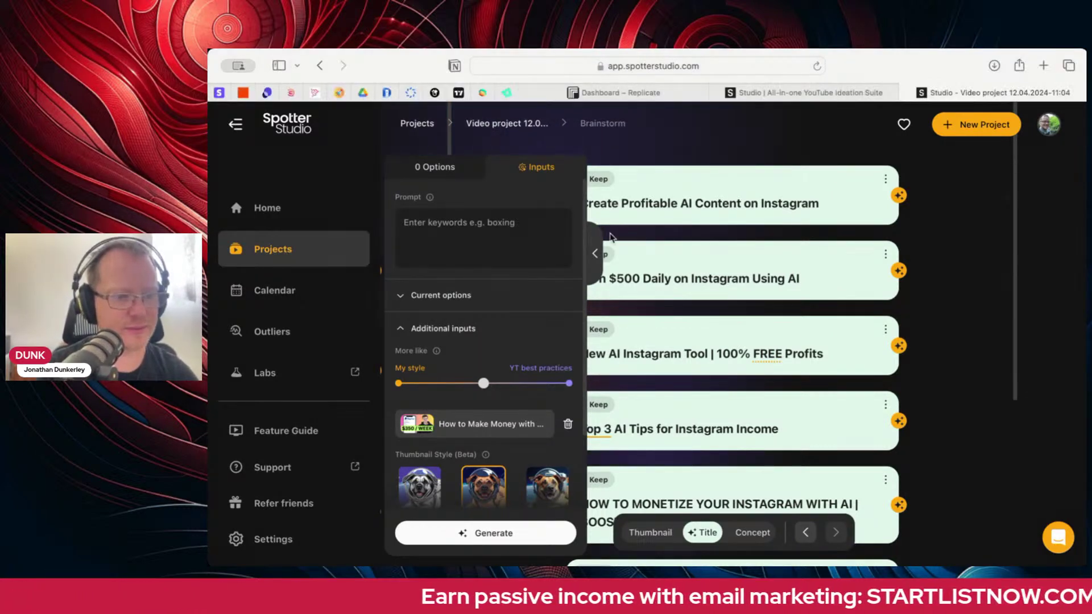
click(487, 223)
text(make money using ai and creating passive income)
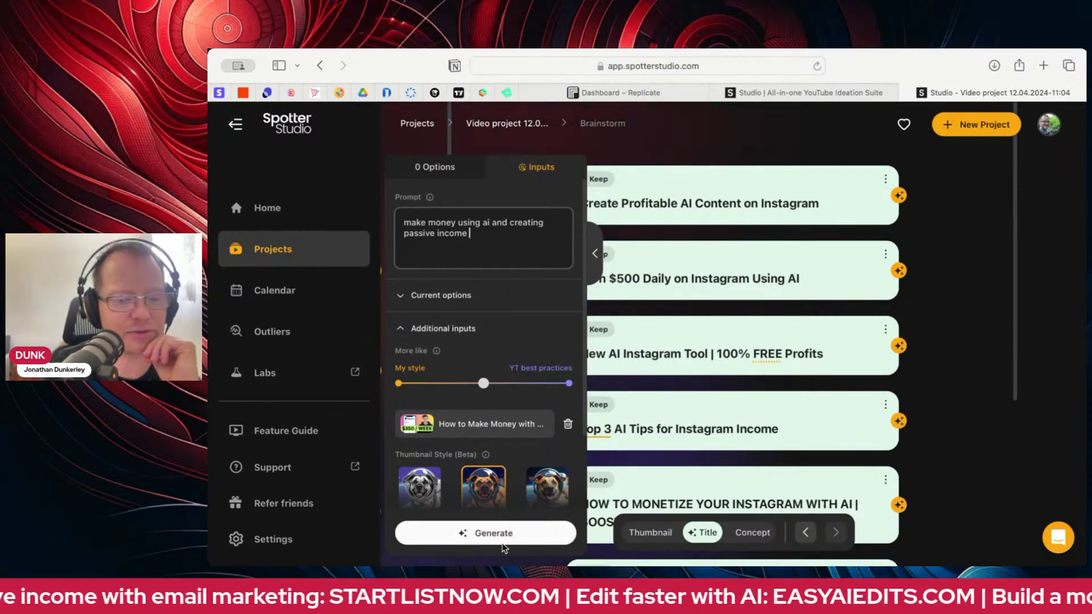
click(503, 533)
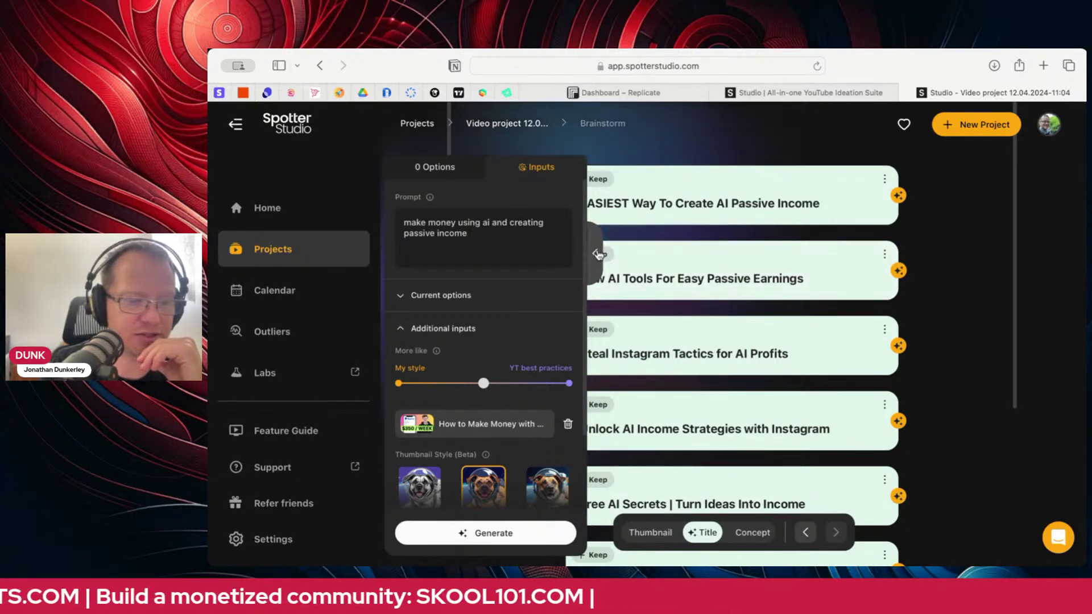
click(596, 253)
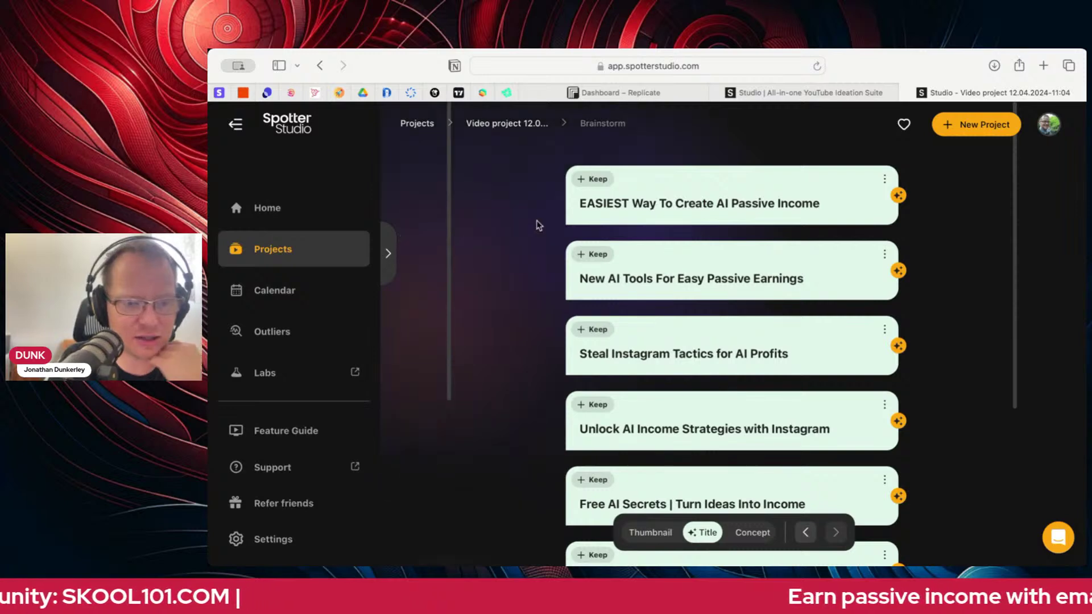
mouse_move(637, 221)
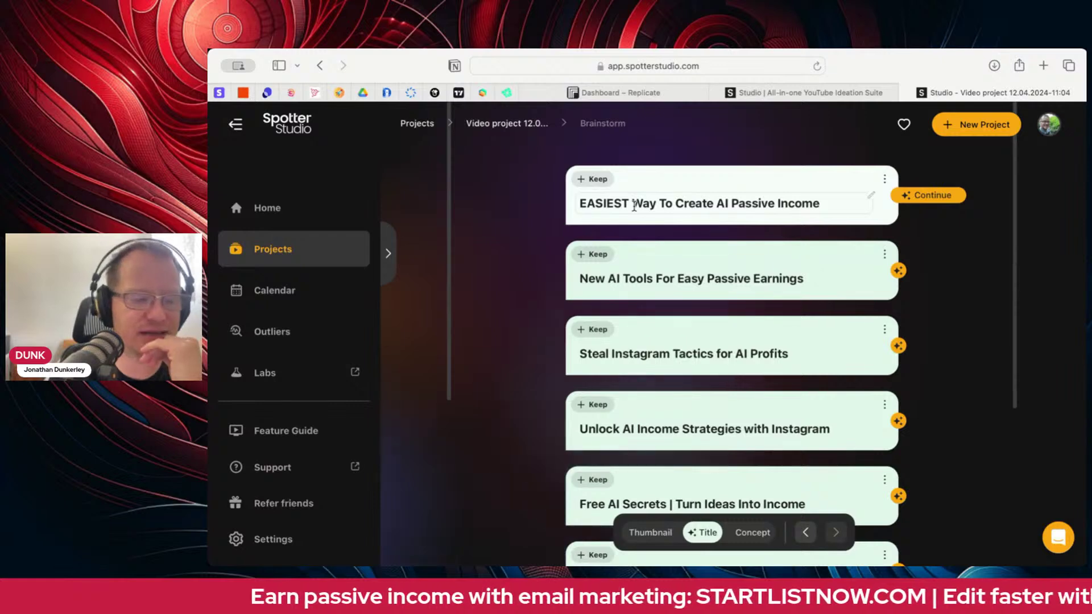
mouse_move(624, 279)
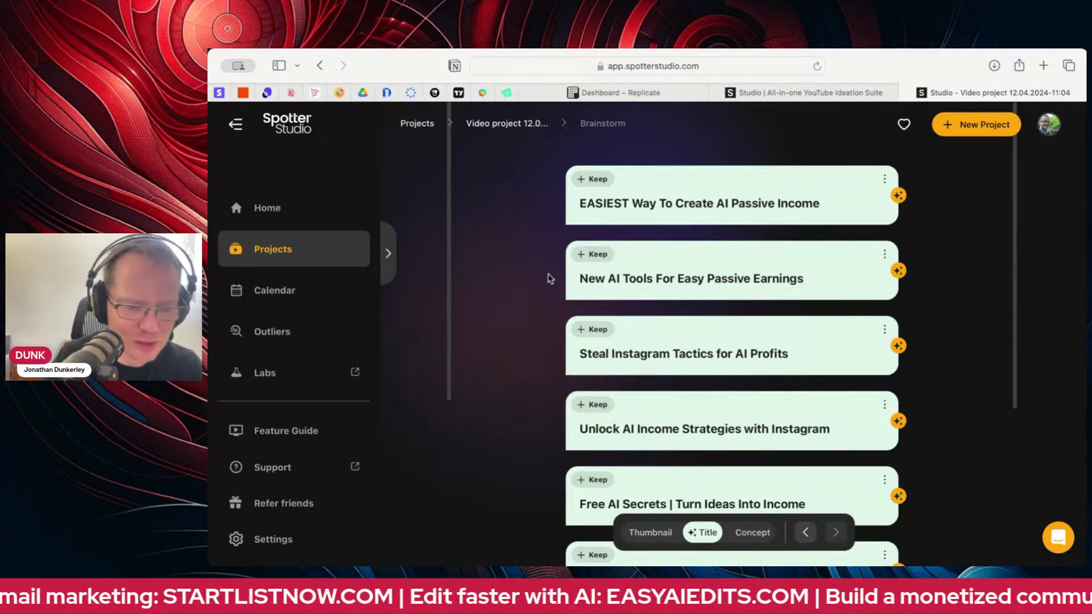
scroll(547, 278, down, 3)
scroll(548, 278, up, 3)
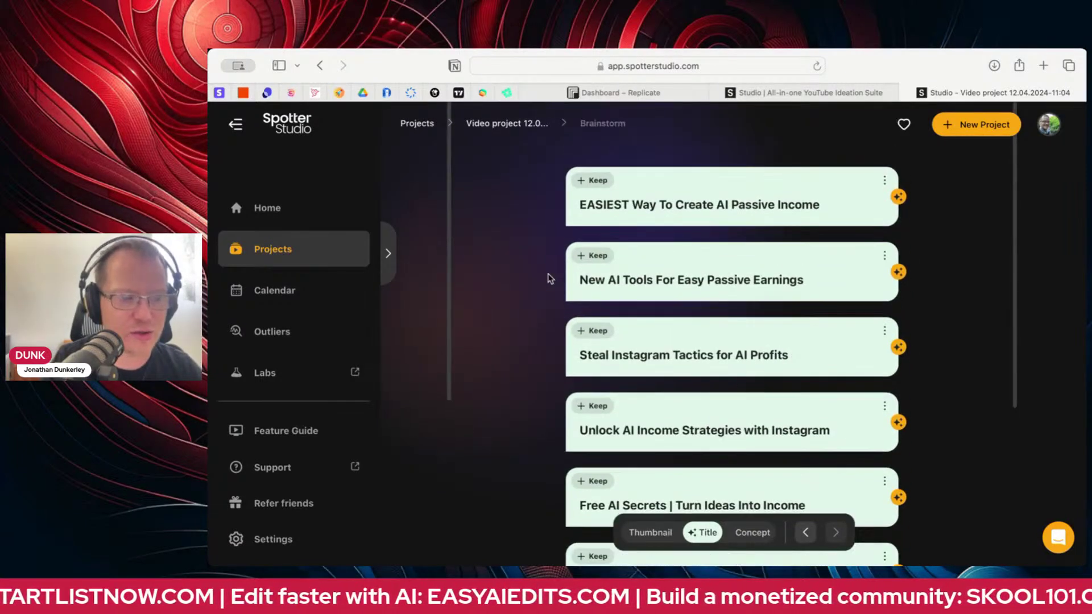
- Shift the style balance most of the way toward YT best practices and generate a new set of titles
click(389, 255)
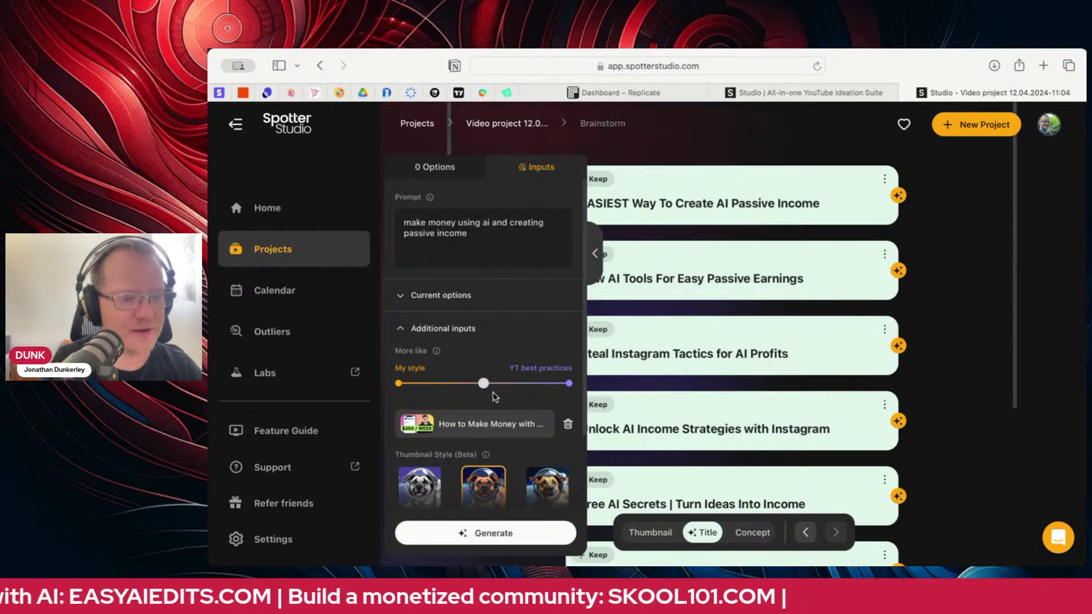
drag(484, 390, 541, 383)
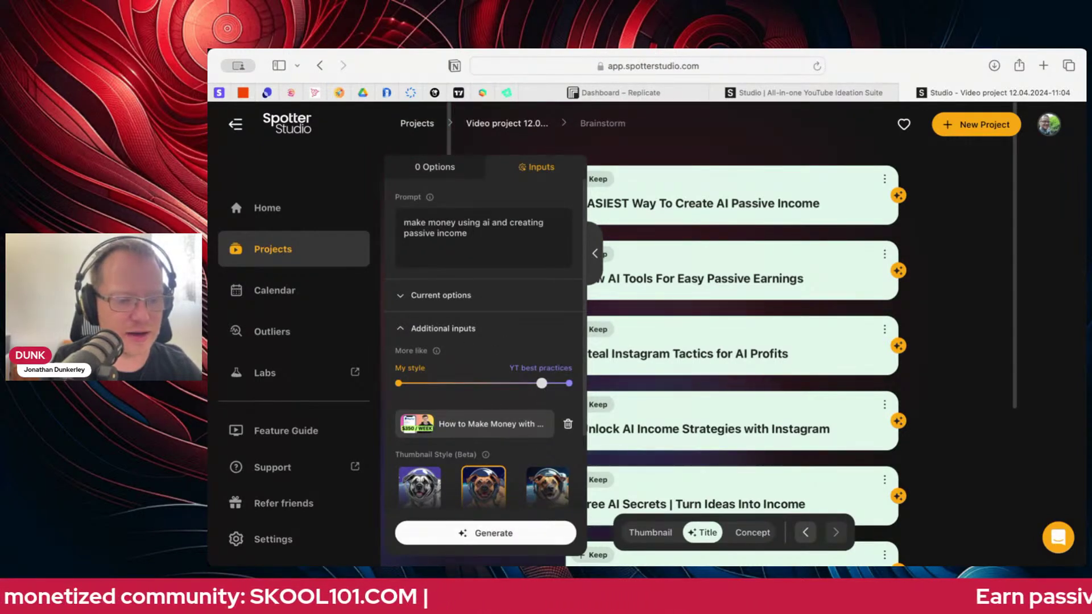
click(504, 534)
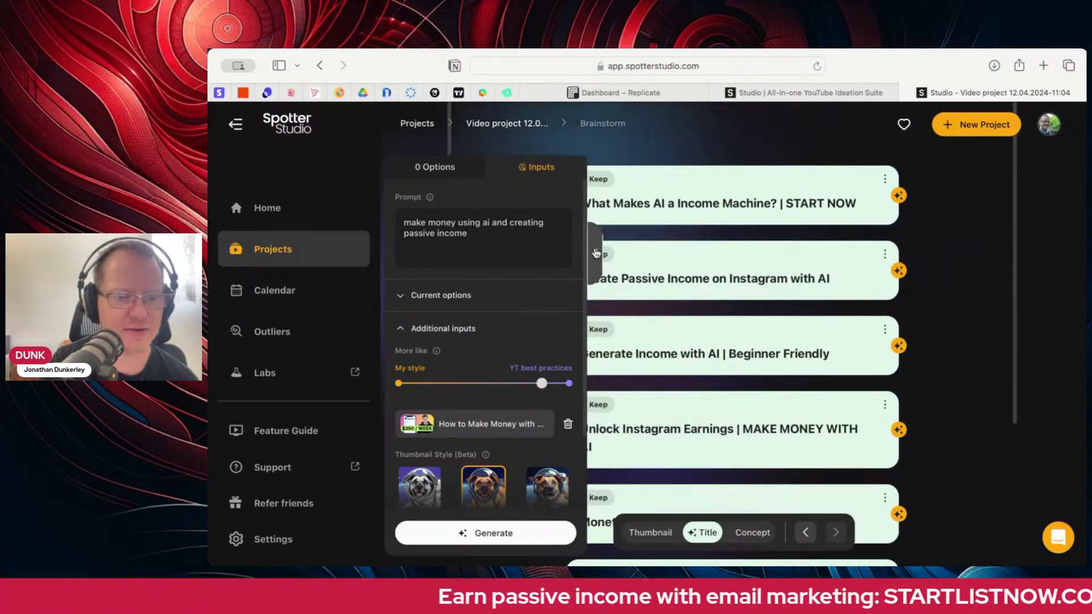
- Examine the full list of newly generated titles with the inputs collapsed
click(596, 253)
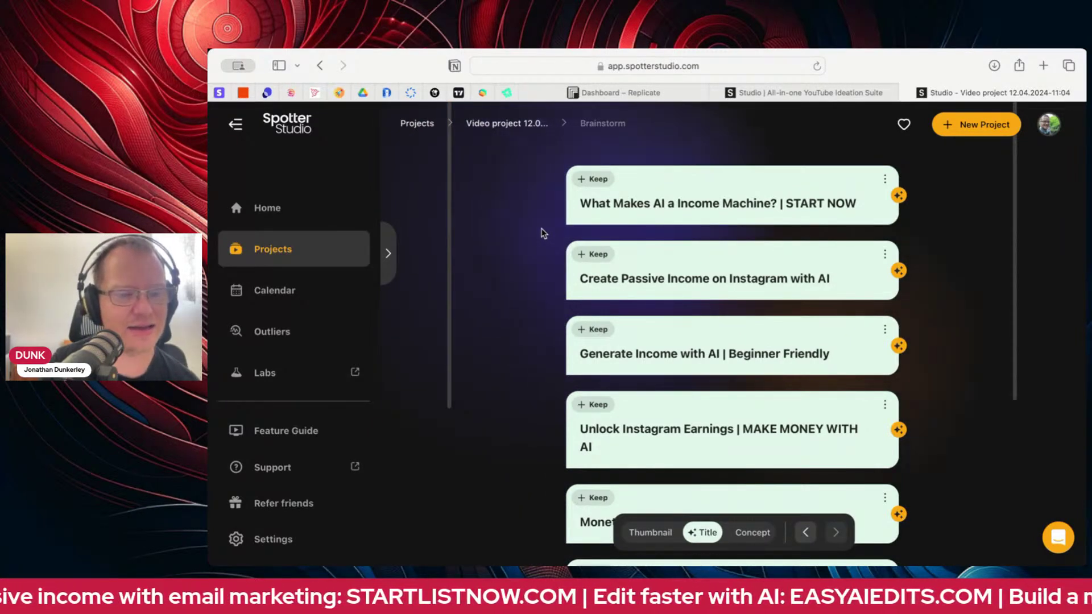
scroll(543, 234, down, 2)
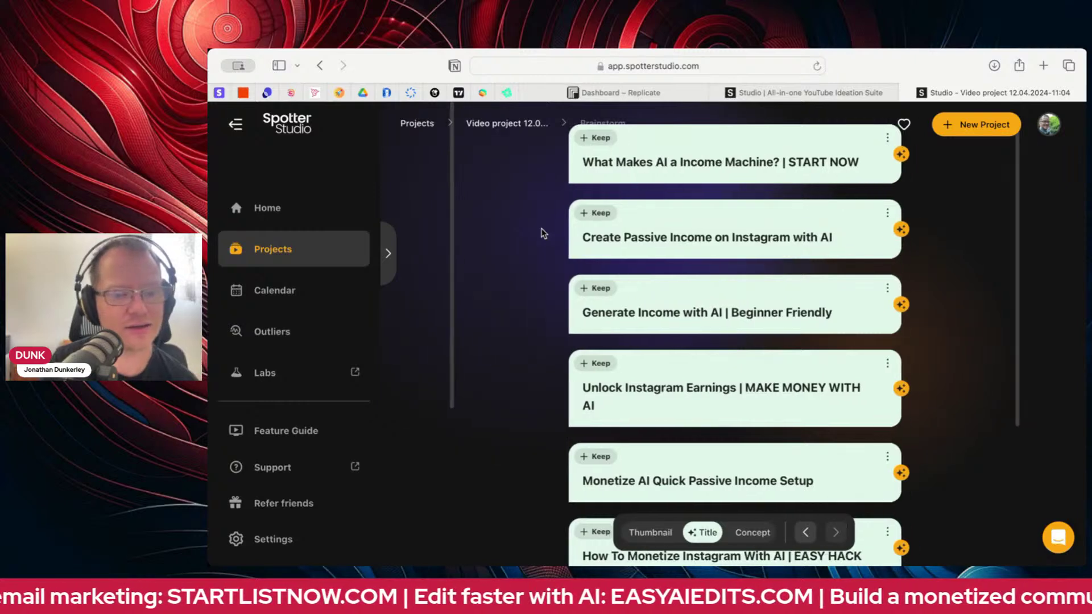
scroll(543, 233, up, 2)
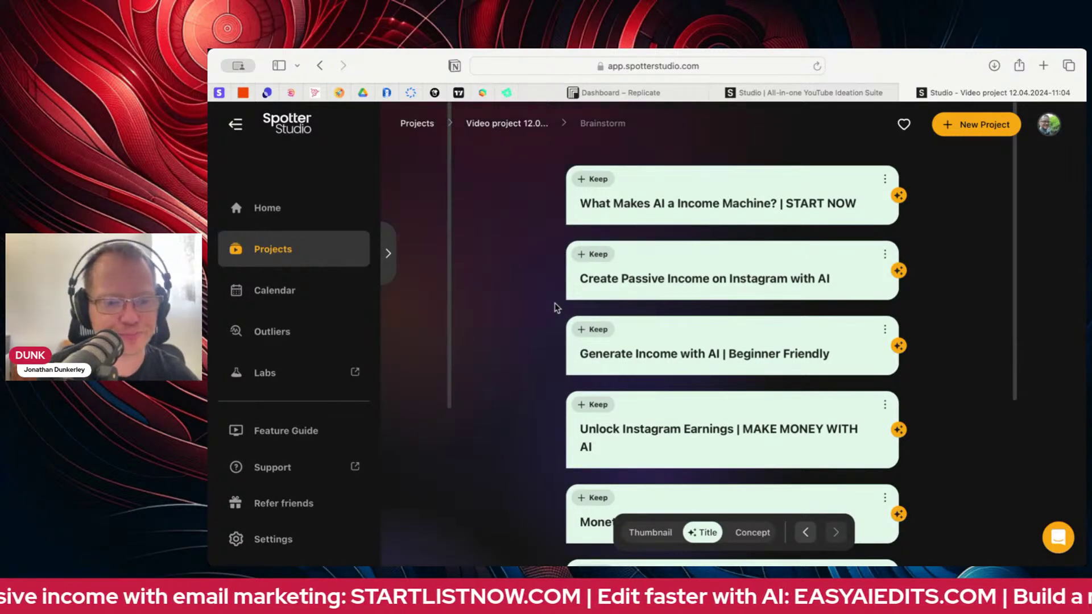
scroll(557, 308, down, 2)
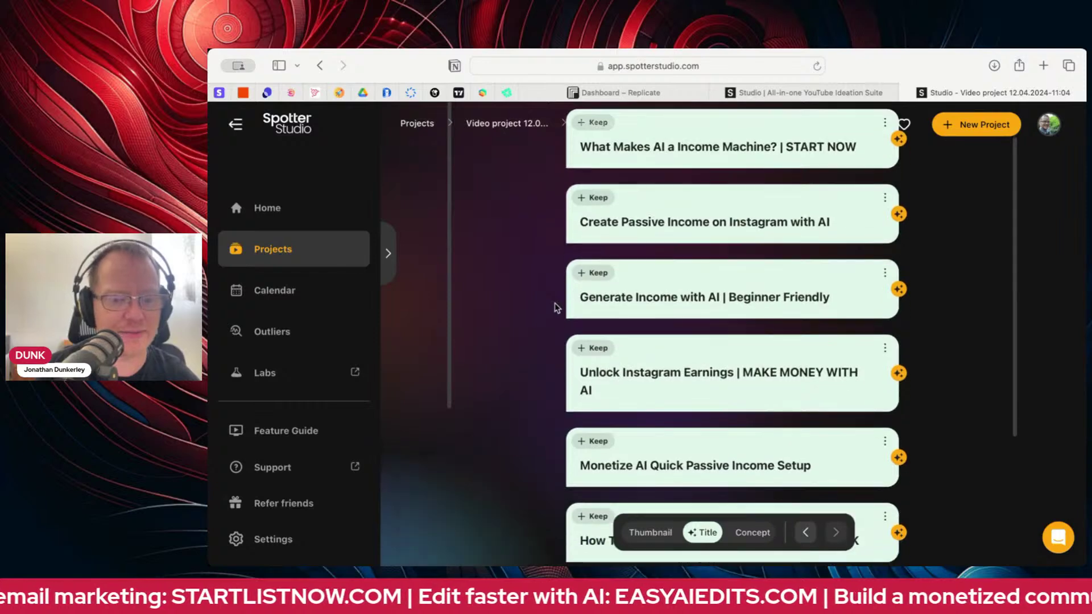
mouse_move(623, 300)
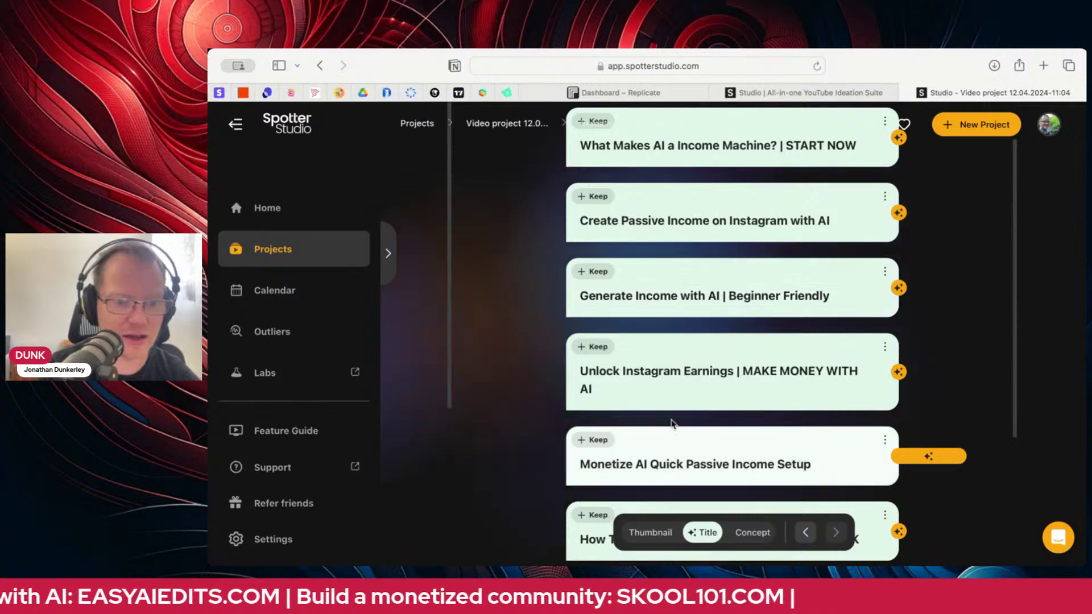
mouse_move(680, 391)
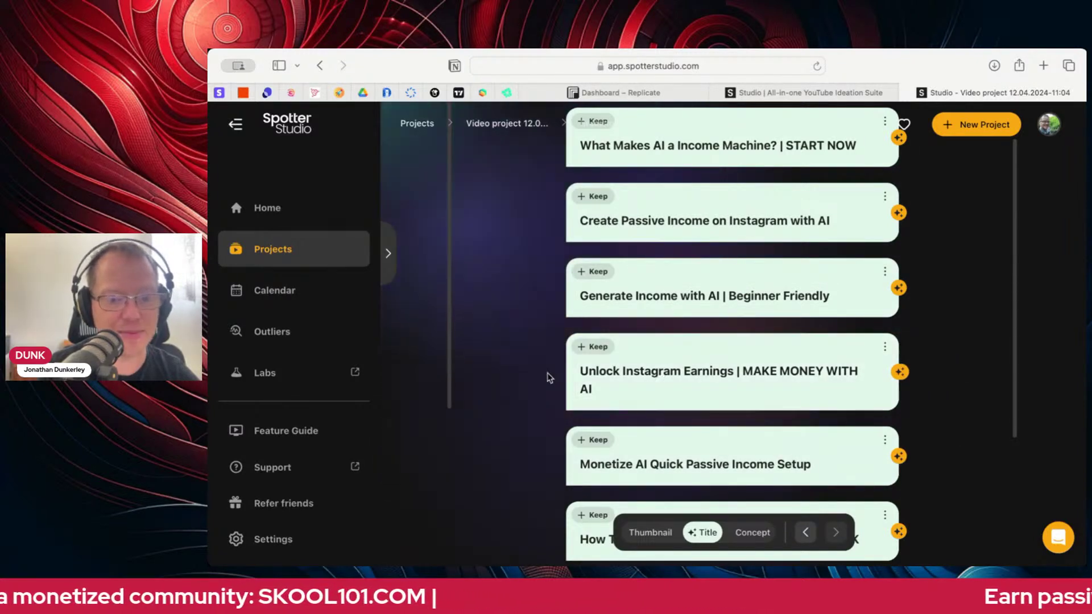
scroll(502, 391, down, 3)
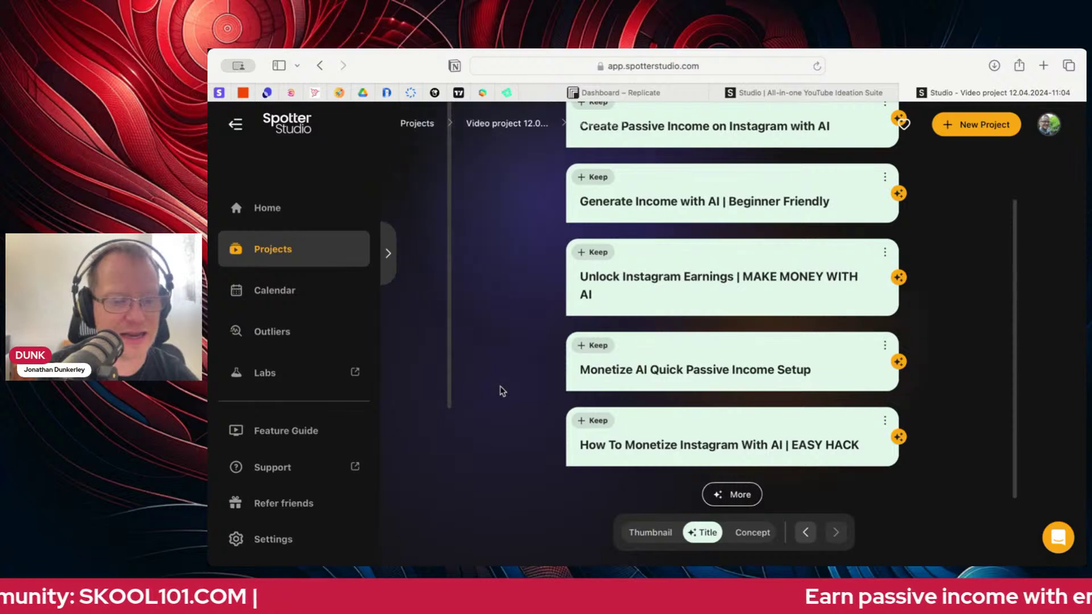
scroll(502, 391, up, 4)
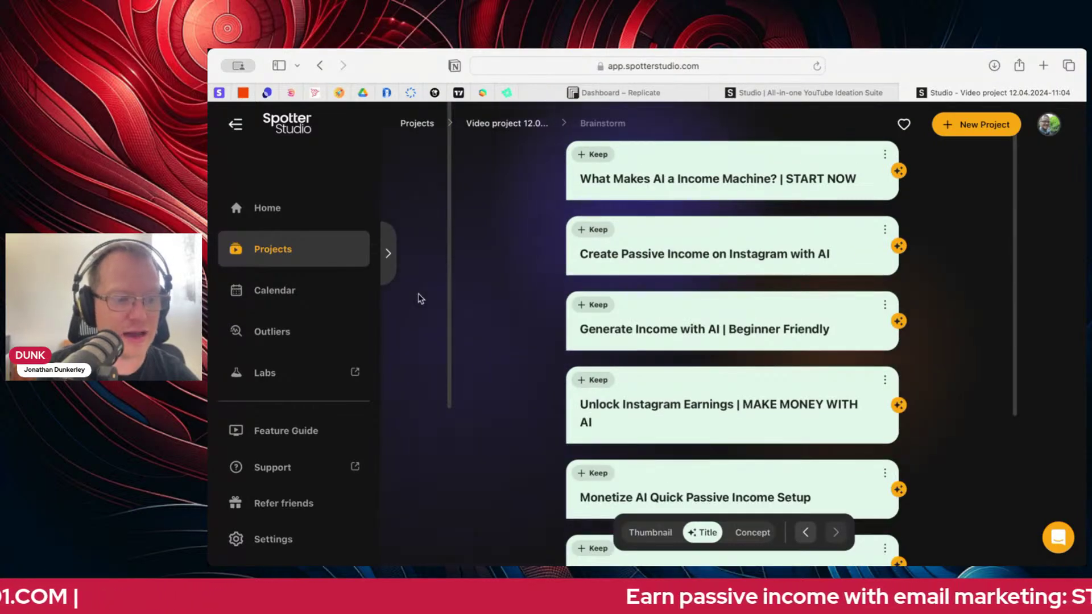
- Set the style balance fully to YT best practices, regenerate the titles and review the new list
click(384, 254)
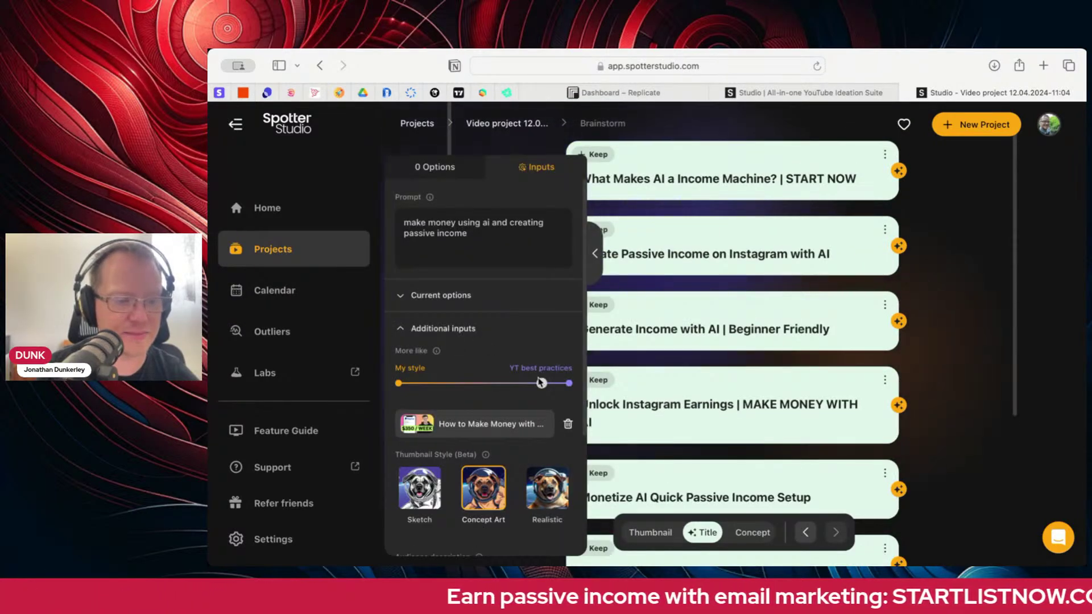
drag(541, 383, 585, 387)
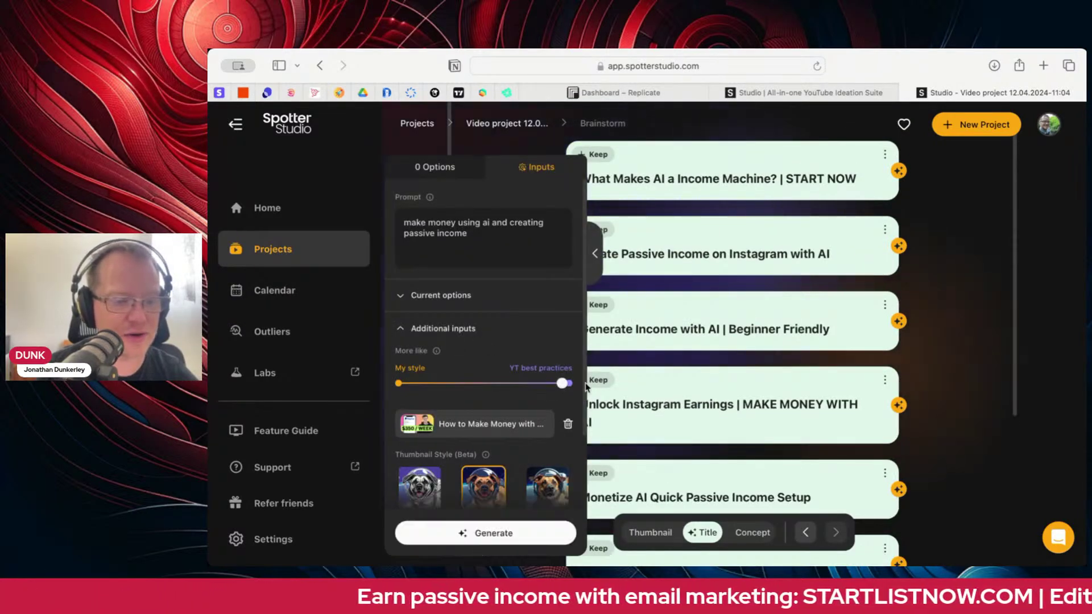
click(542, 544)
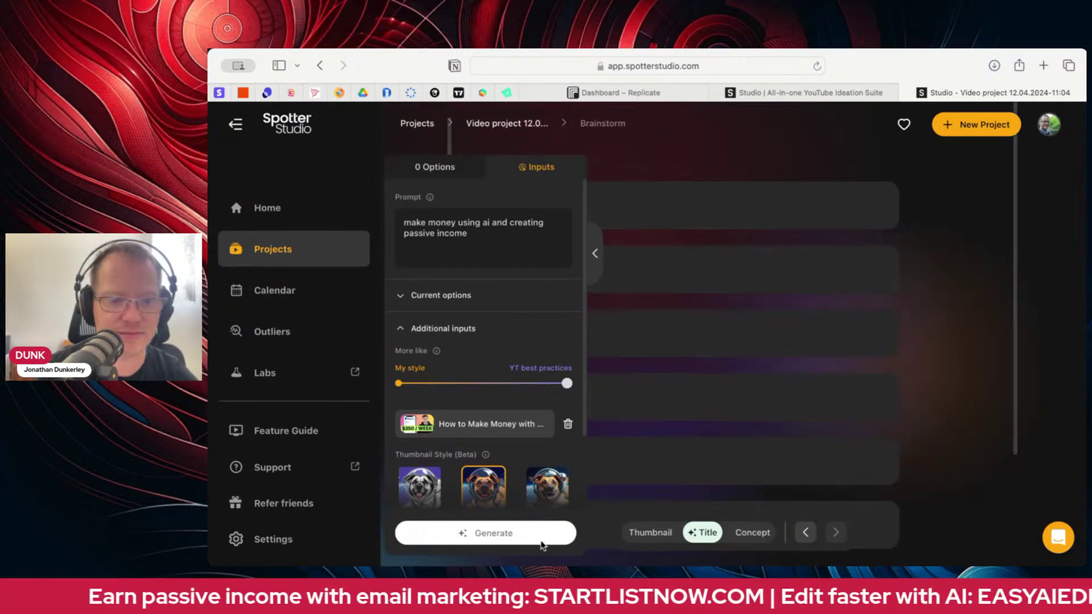
click(596, 255)
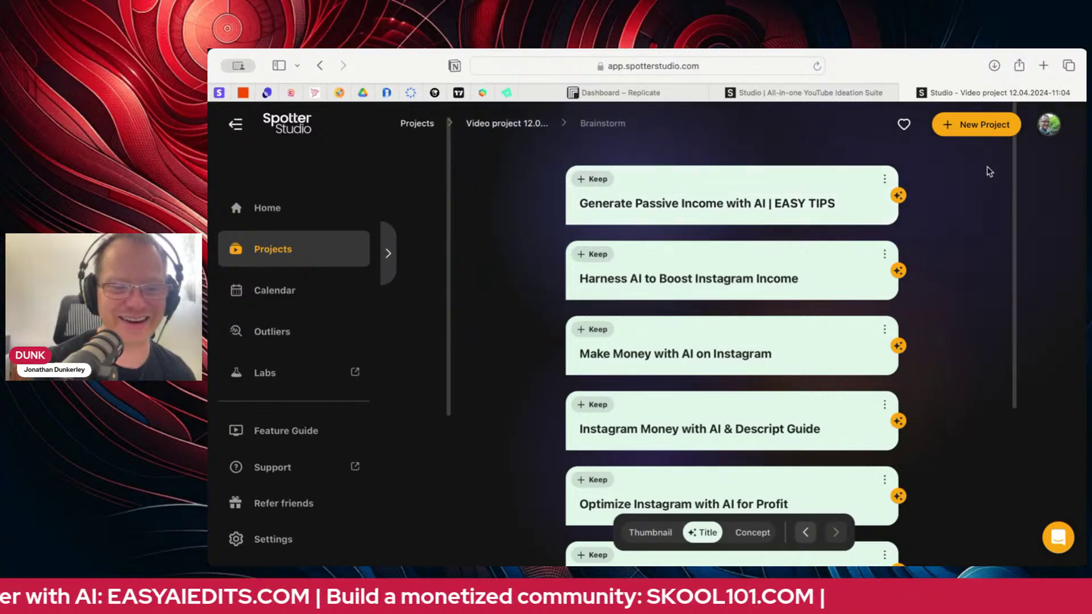
scroll(1001, 322, down, 4)
scroll(1002, 322, up, 5)
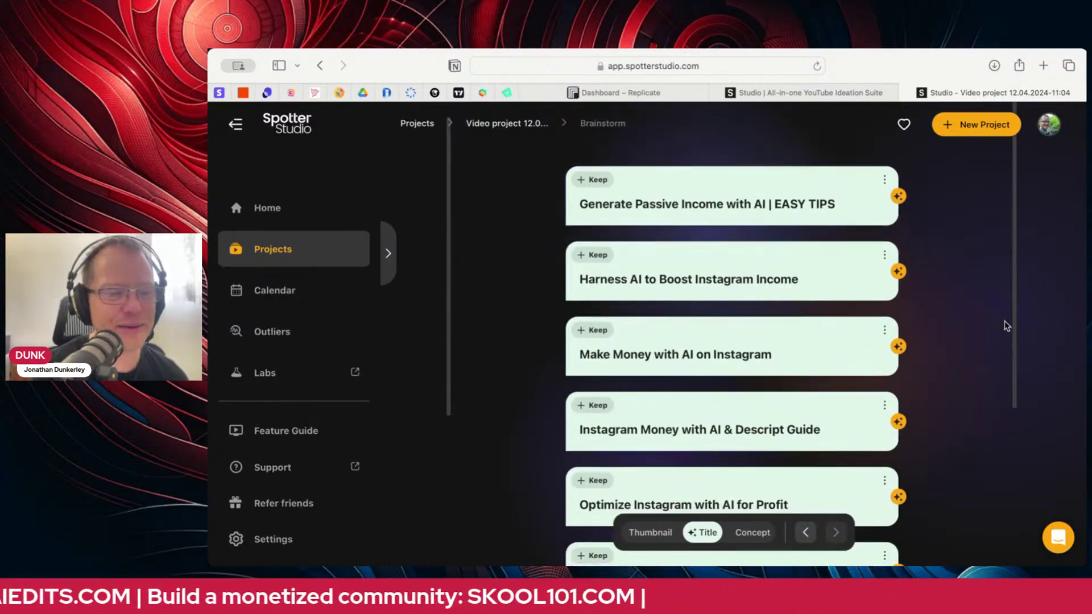
mouse_move(707, 187)
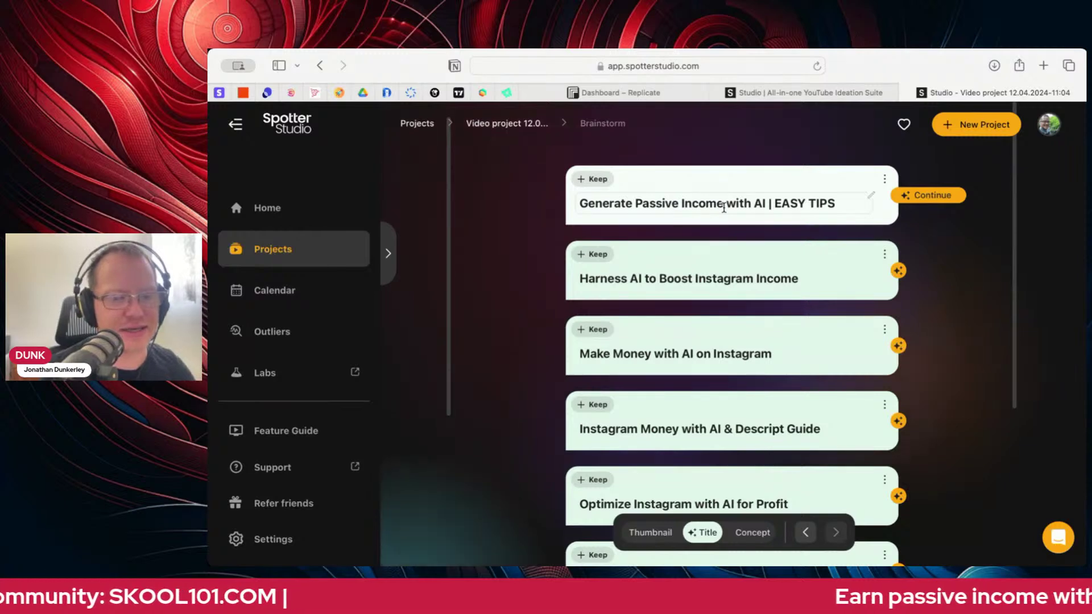
mouse_move(632, 273)
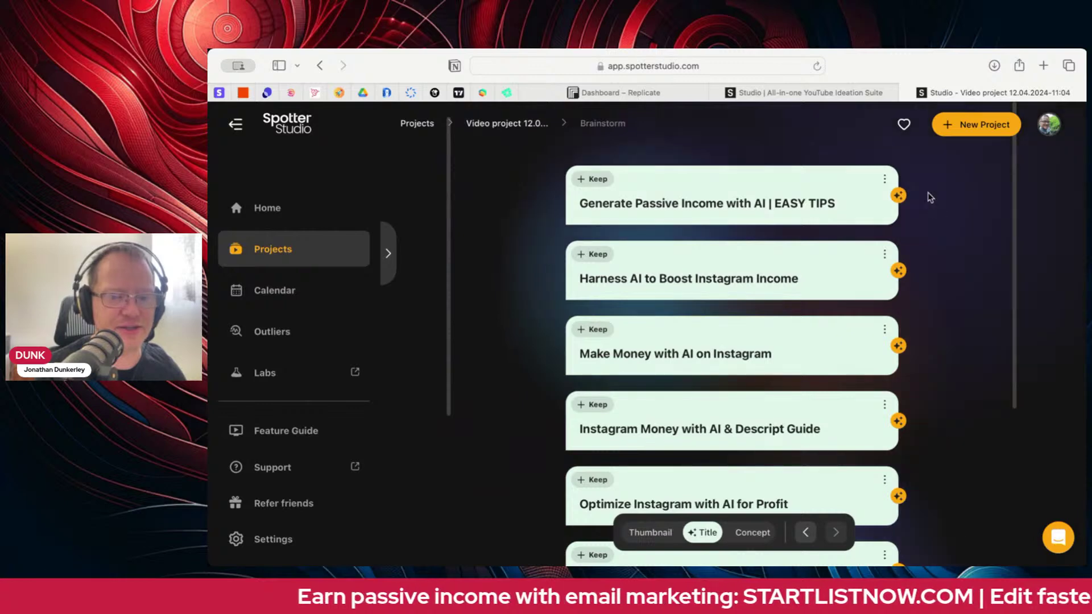
- Refine the title "Harness AI to Boost Instagram Income" using "This, but" with the instruction "but it is about ai video on youtube"
click(903, 197)
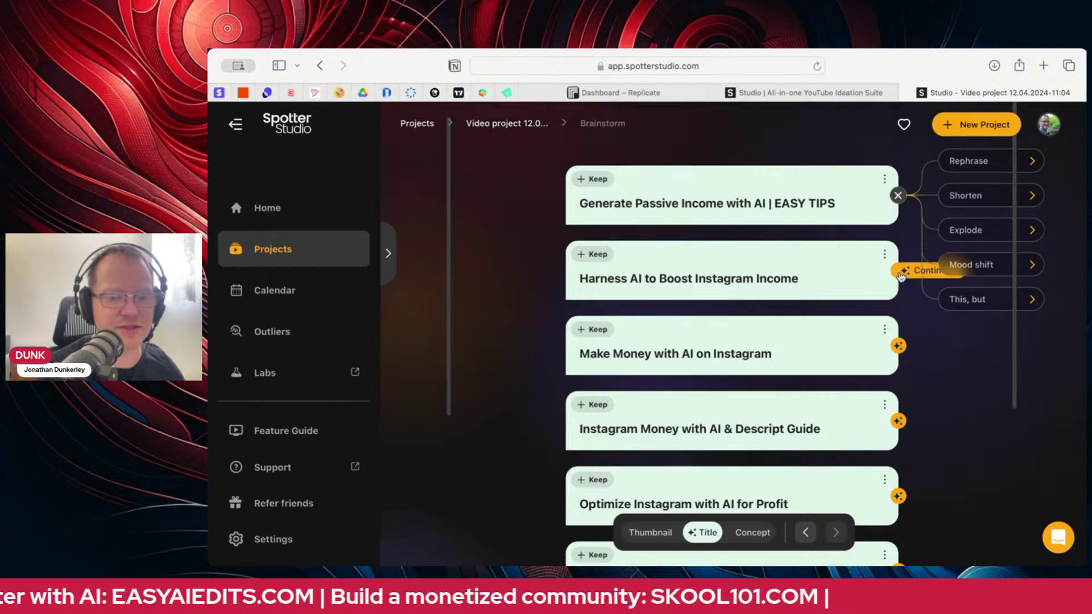
click(899, 272)
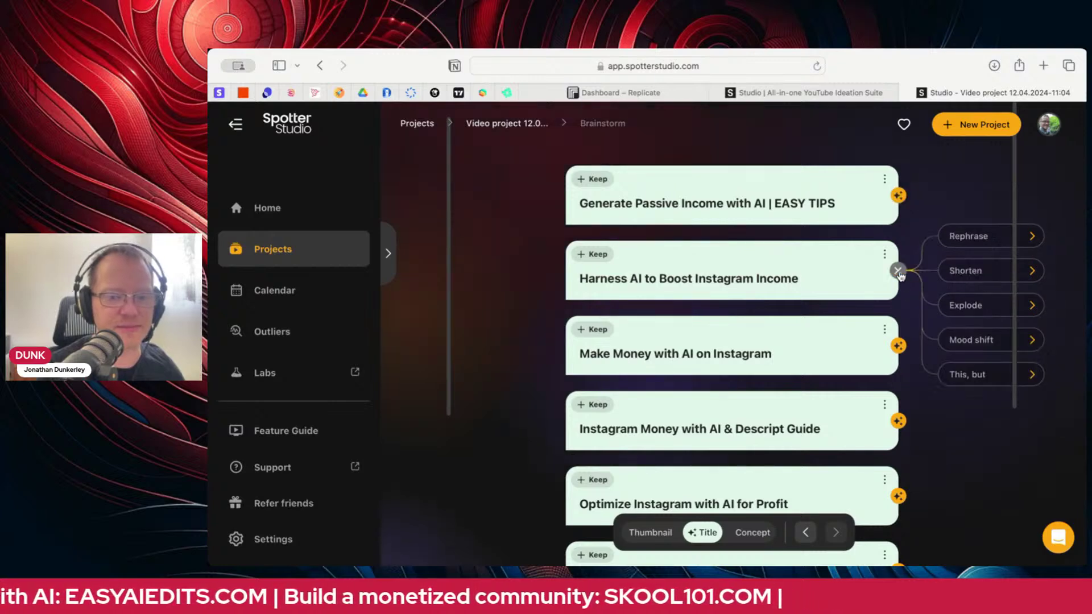
click(973, 376)
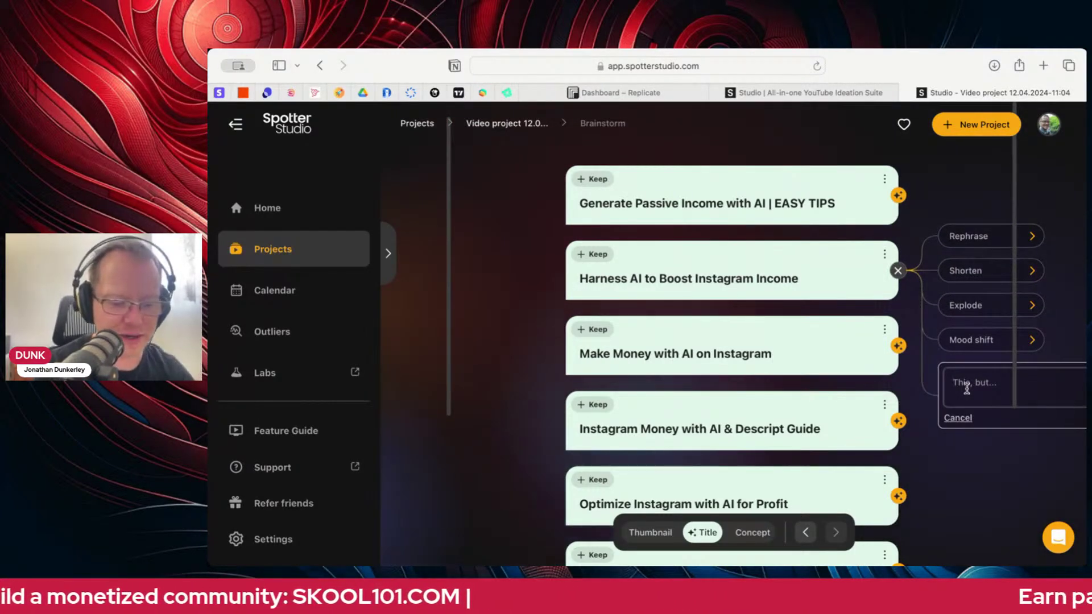
text(but it is )
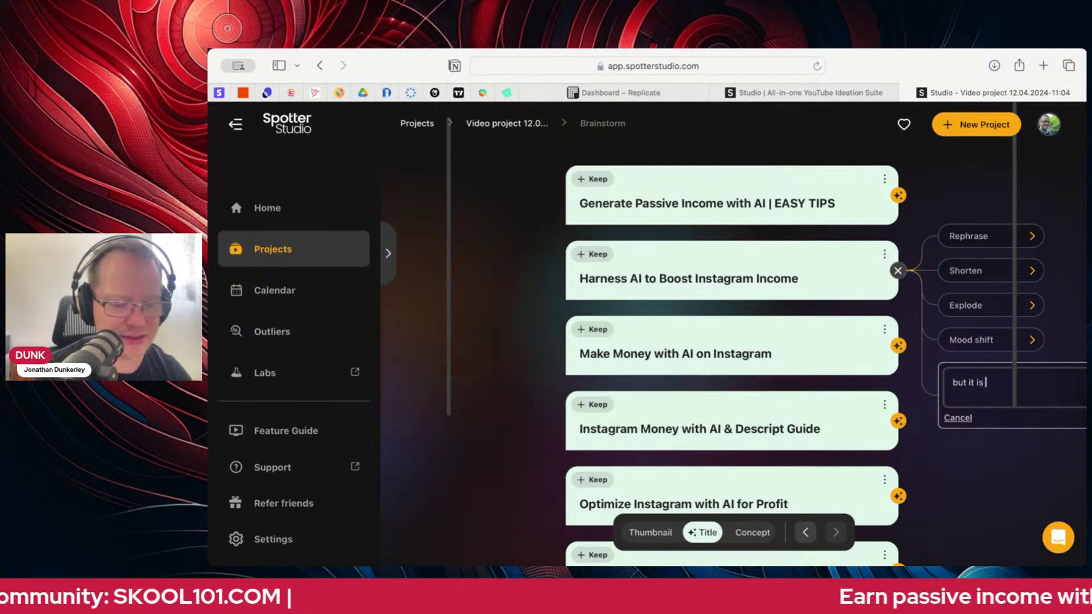
text(about )
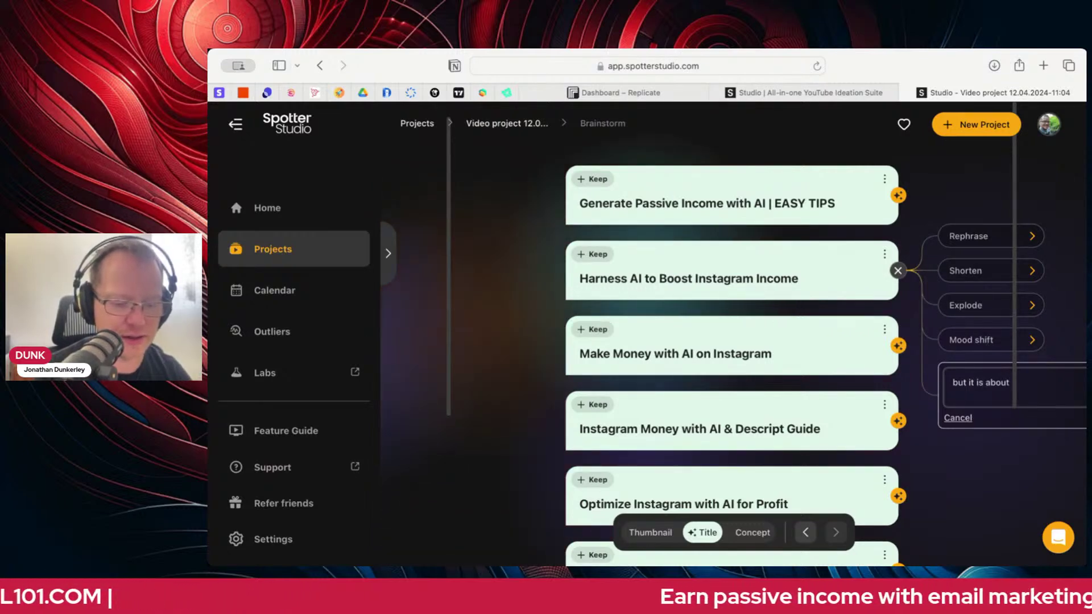
text(ai)
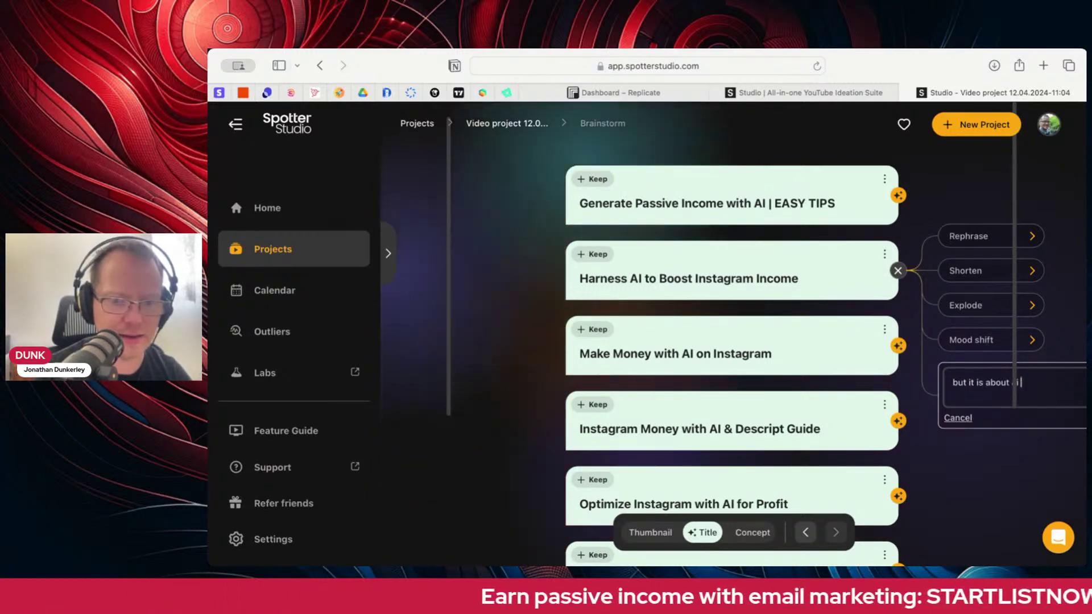
text( video)
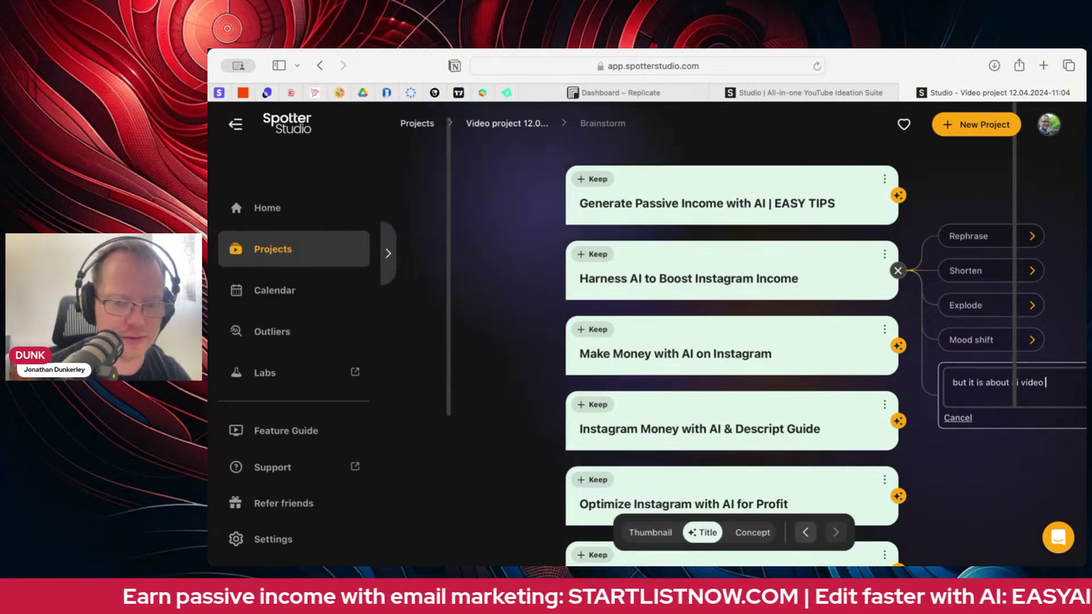
text( on youtub)
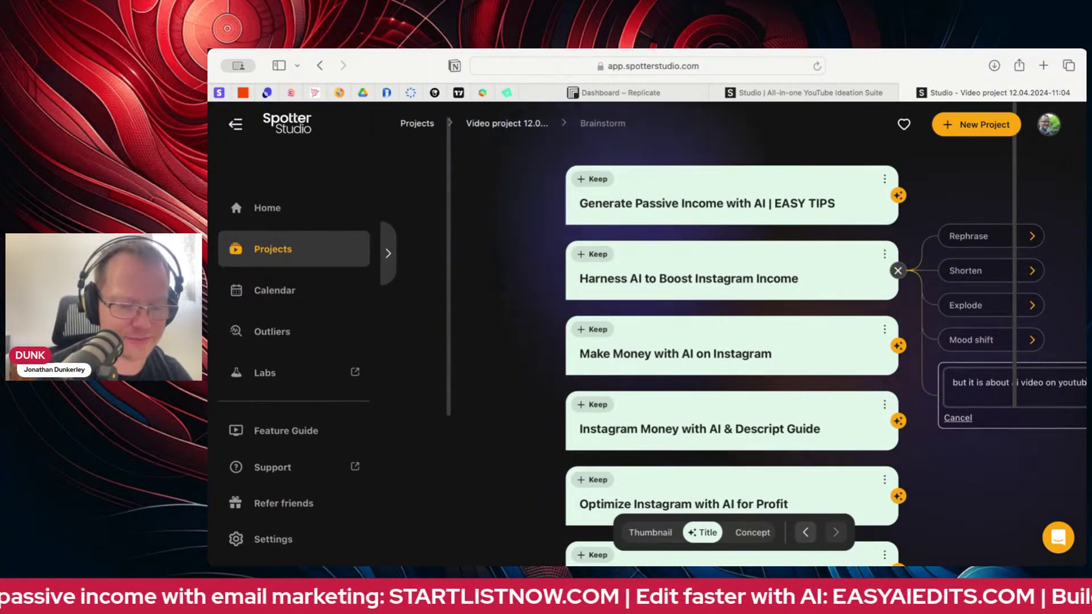
key(Return)
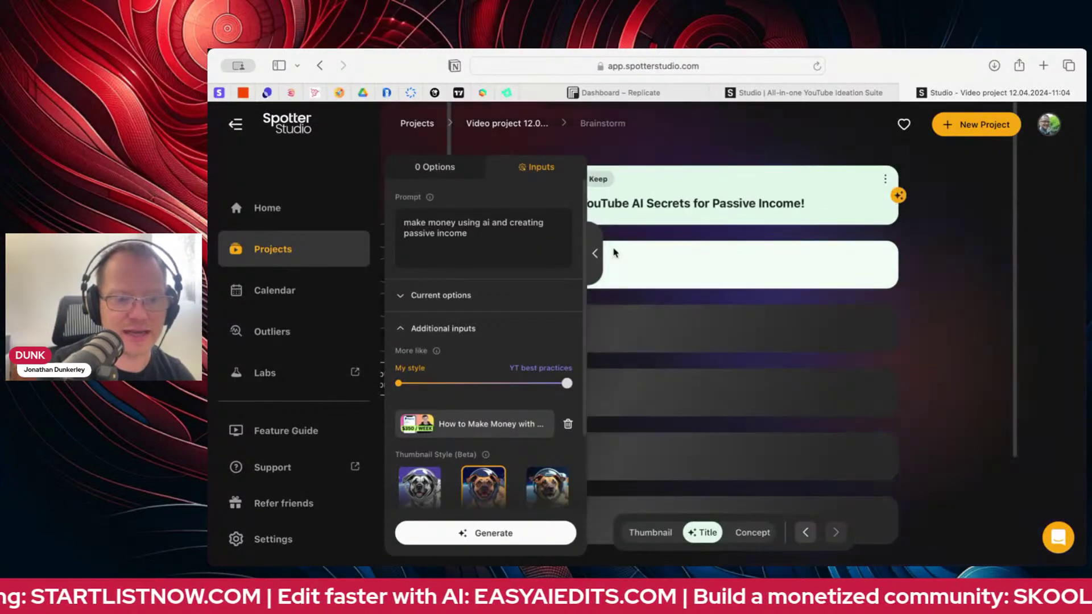
click(594, 253)
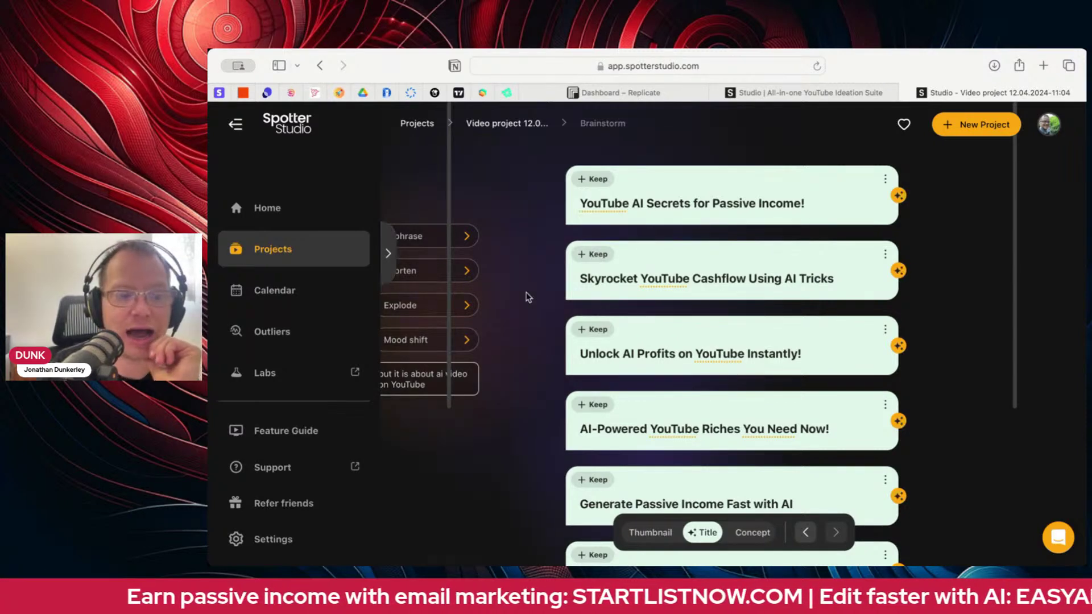
- Return to the previous title list and generate Explode alternatives for "Generate Passive Income with AI | EASY TIPS"
scroll(495, 353, left, 2)
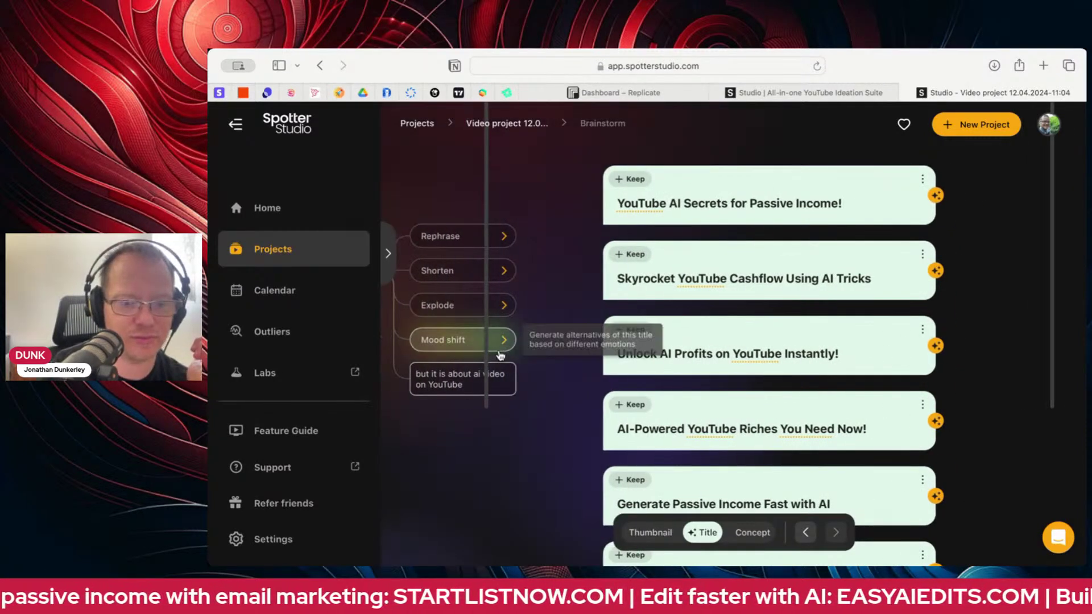
scroll(489, 342, right, 2)
click(387, 254)
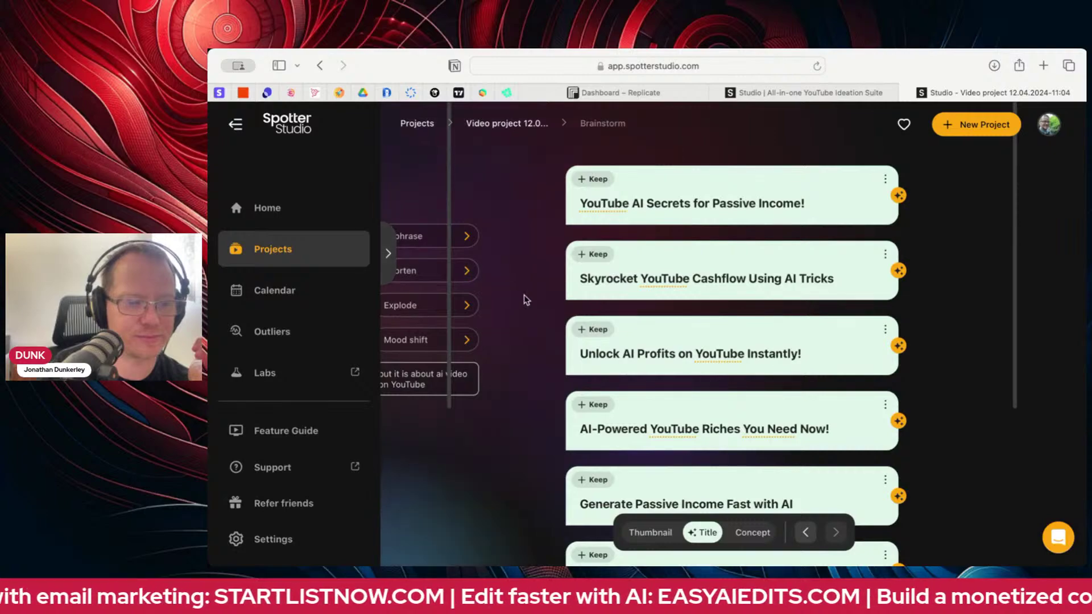
scroll(770, 269, right, 5)
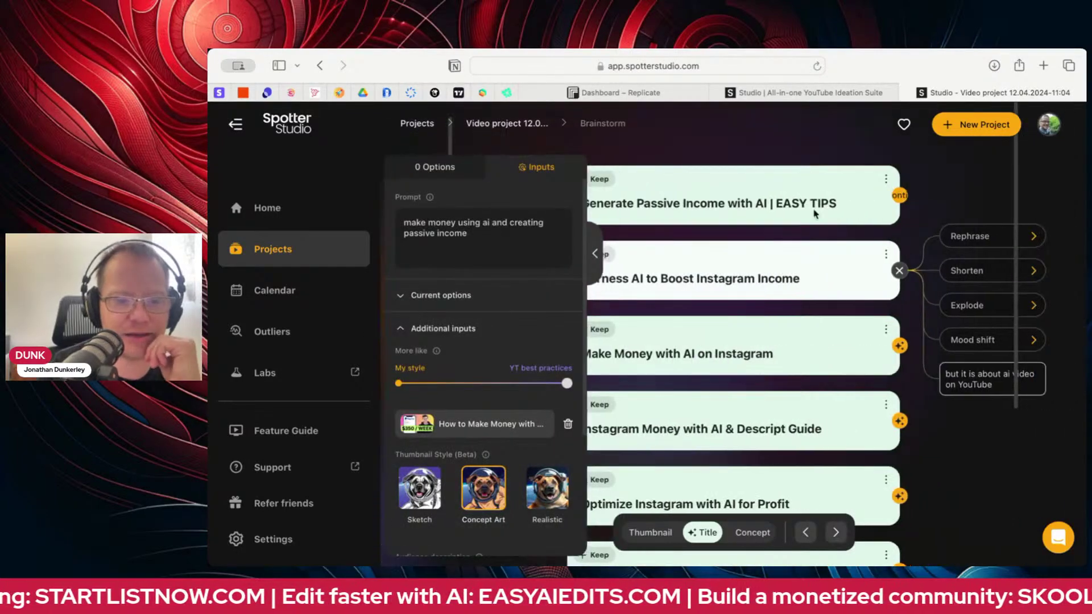
mouse_move(922, 201)
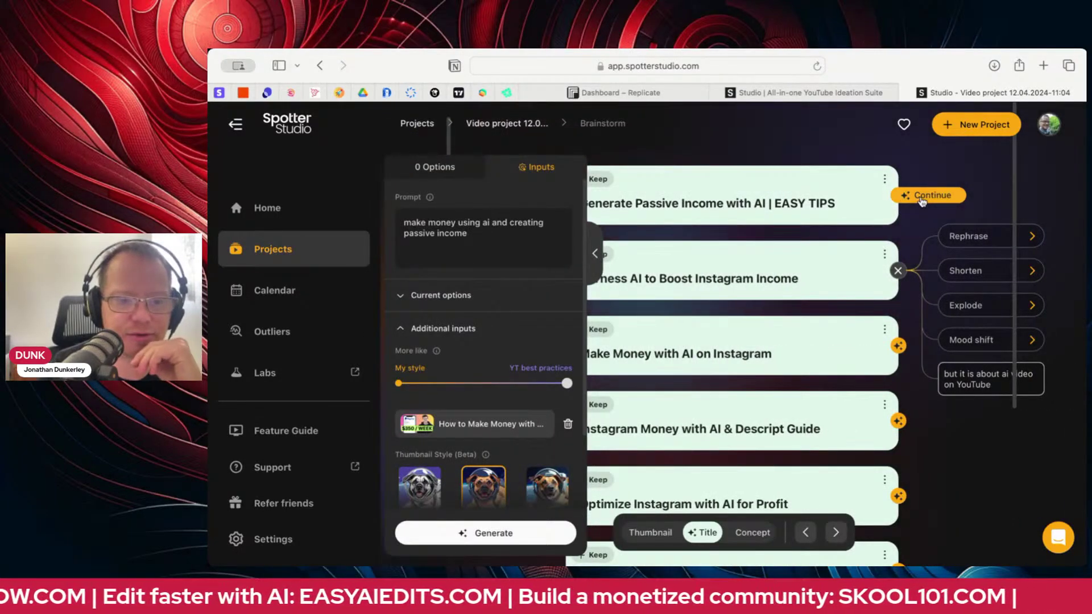
click(927, 196)
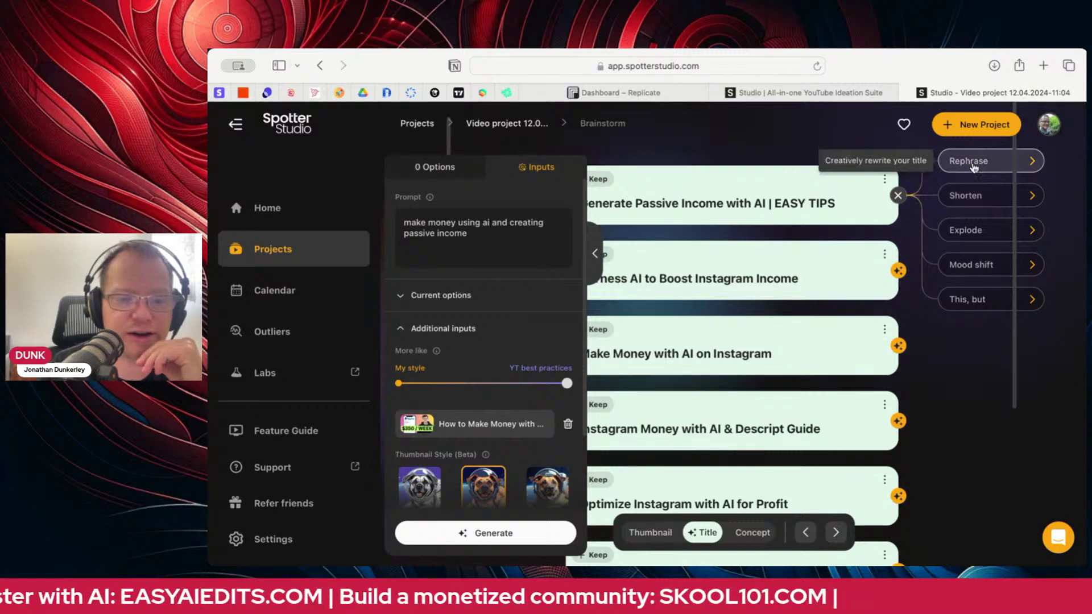
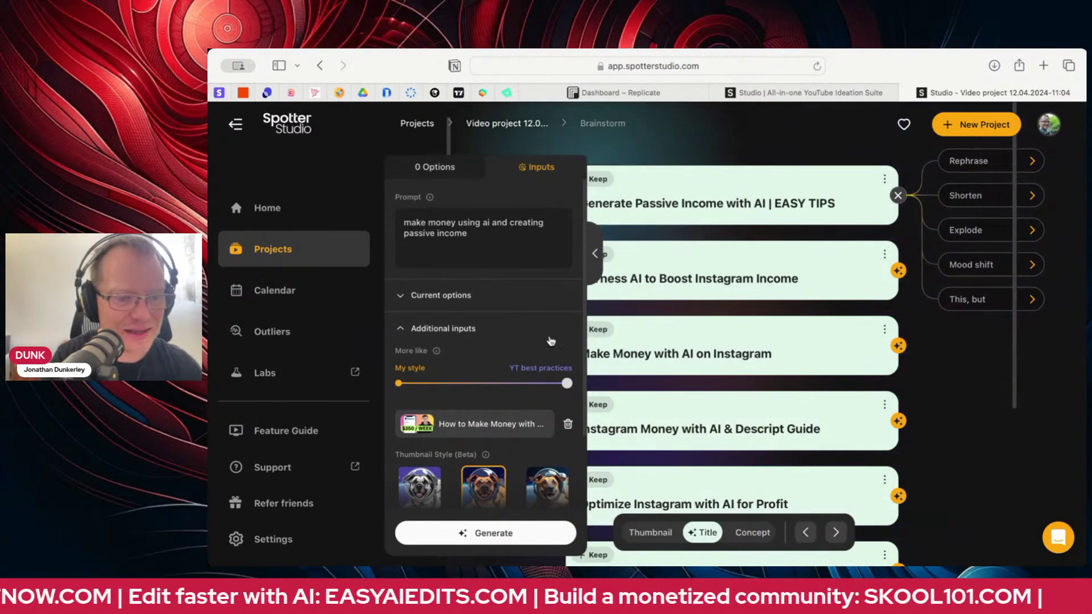
scroll(548, 342, down, 1)
scroll(550, 343, down, 1)
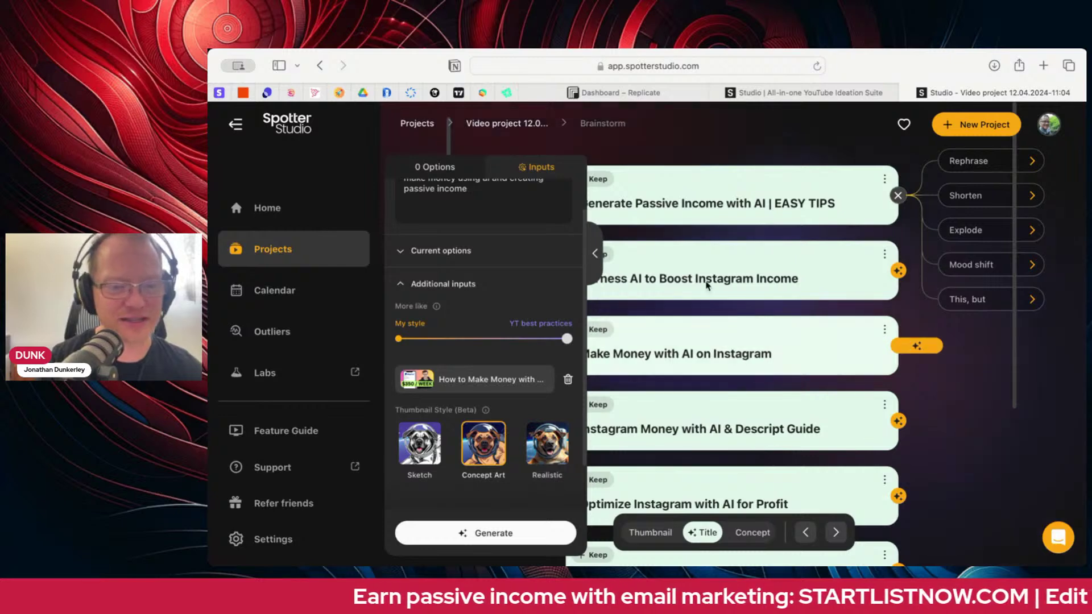
click(604, 256)
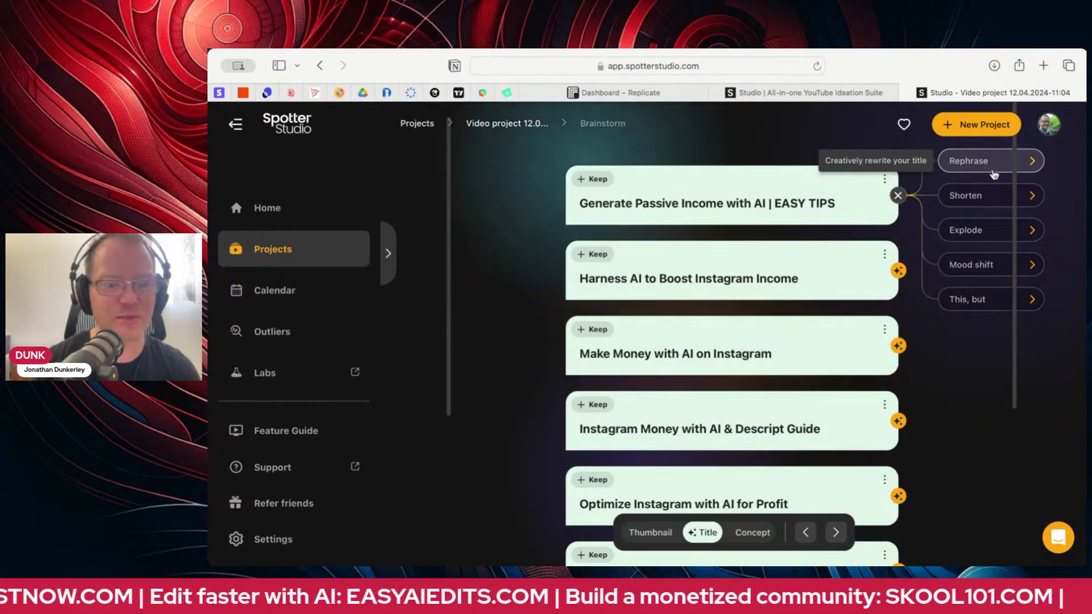
click(986, 228)
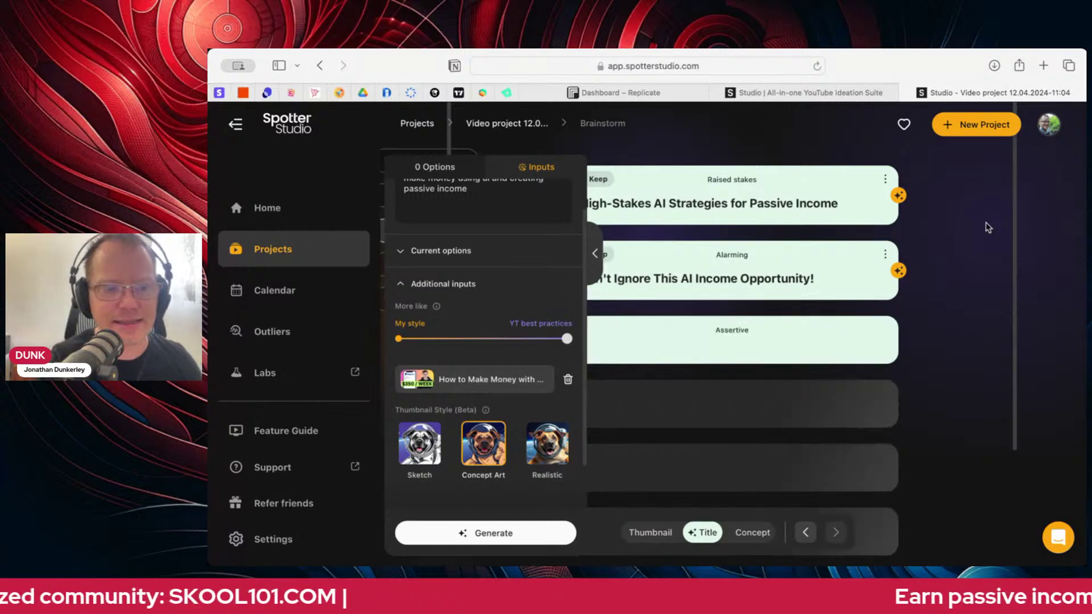
click(602, 258)
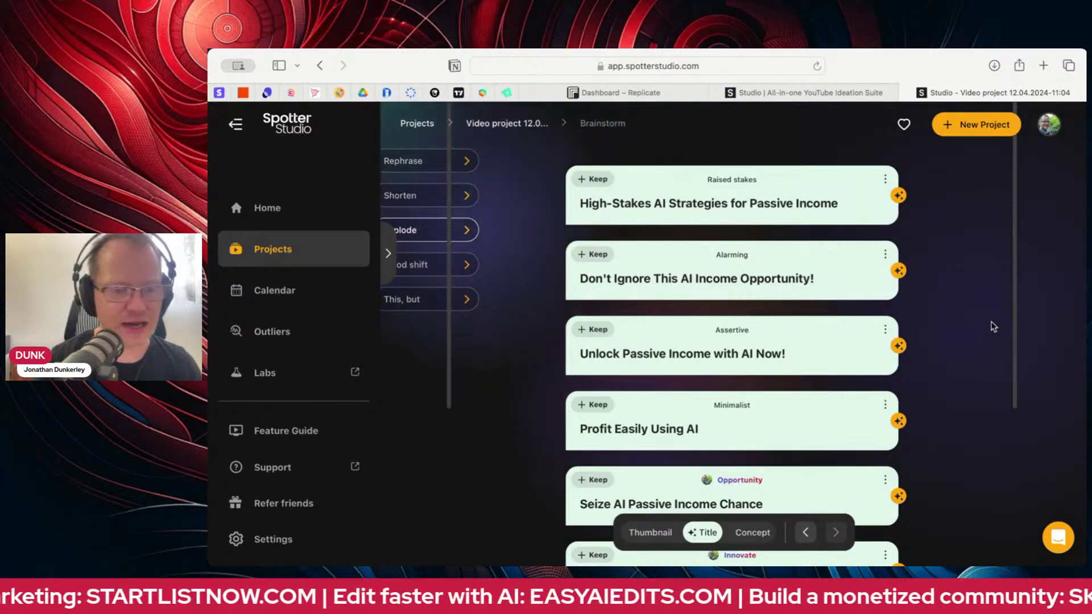
- Review the exploded titles and keep "Don't Ignore This AI Income Opportunity!"
scroll(993, 327, down, 1)
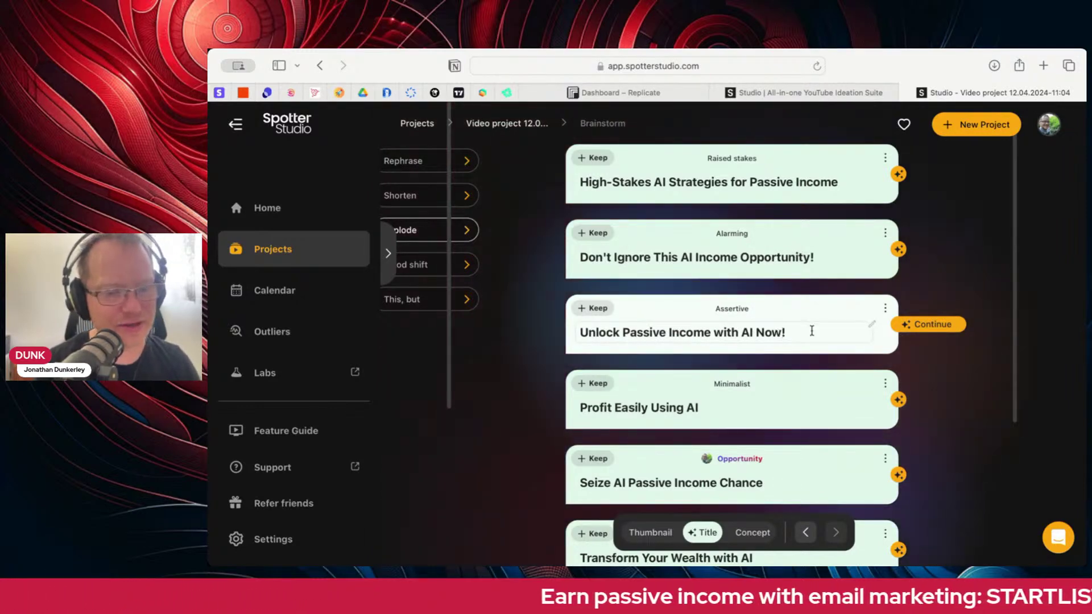
scroll(818, 442, down, 3)
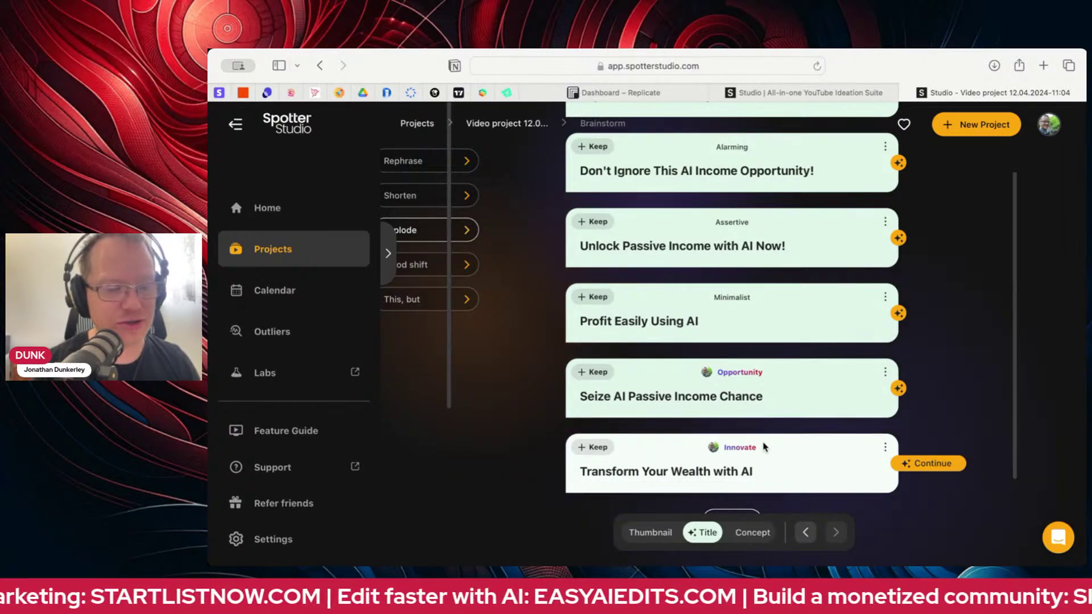
mouse_move(737, 454)
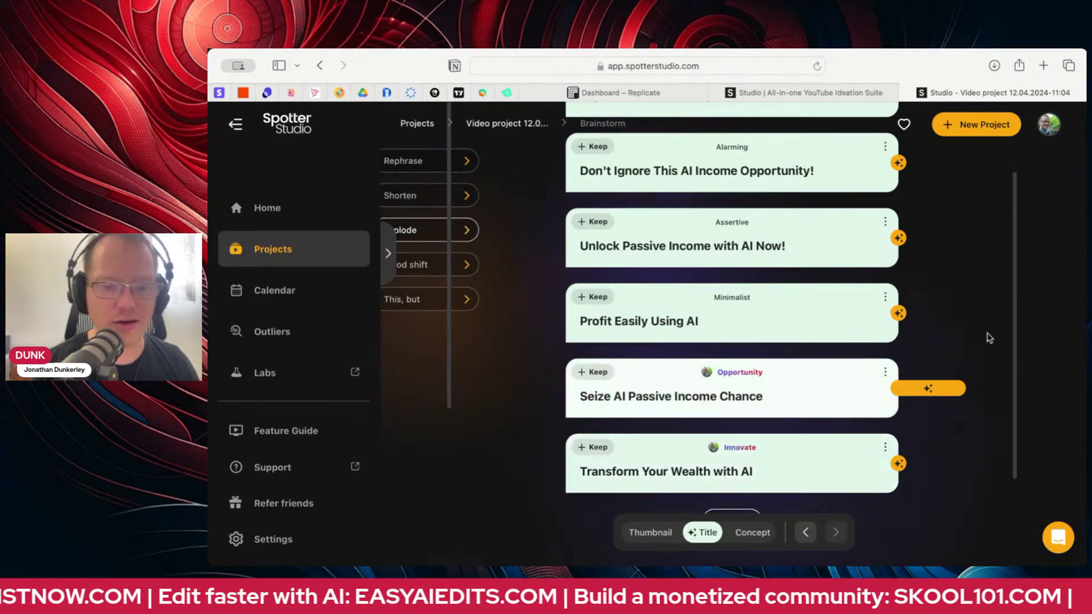
scroll(989, 338, up, 2)
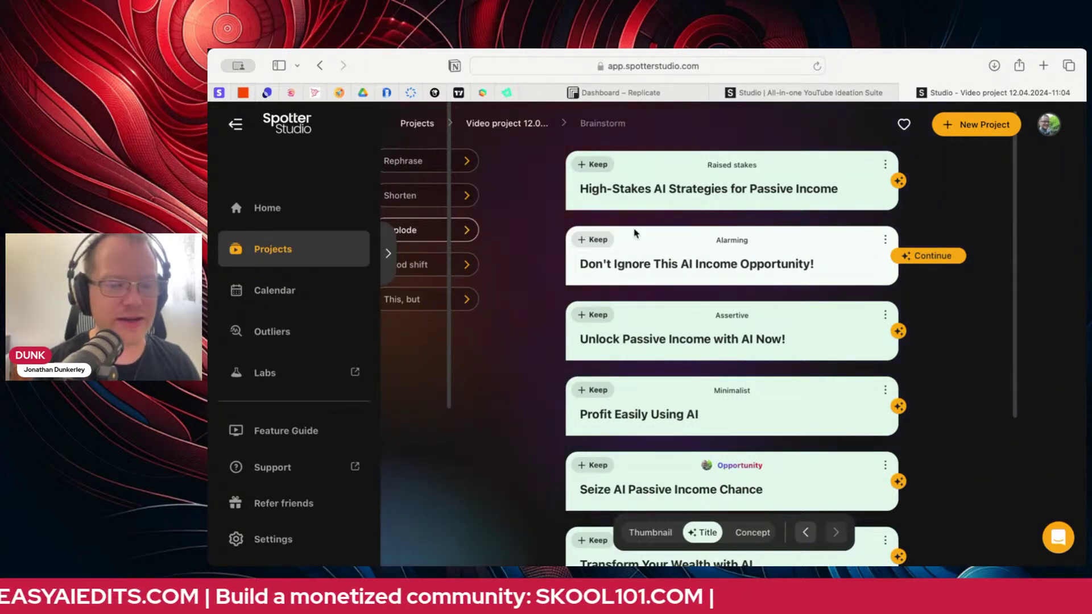
click(584, 242)
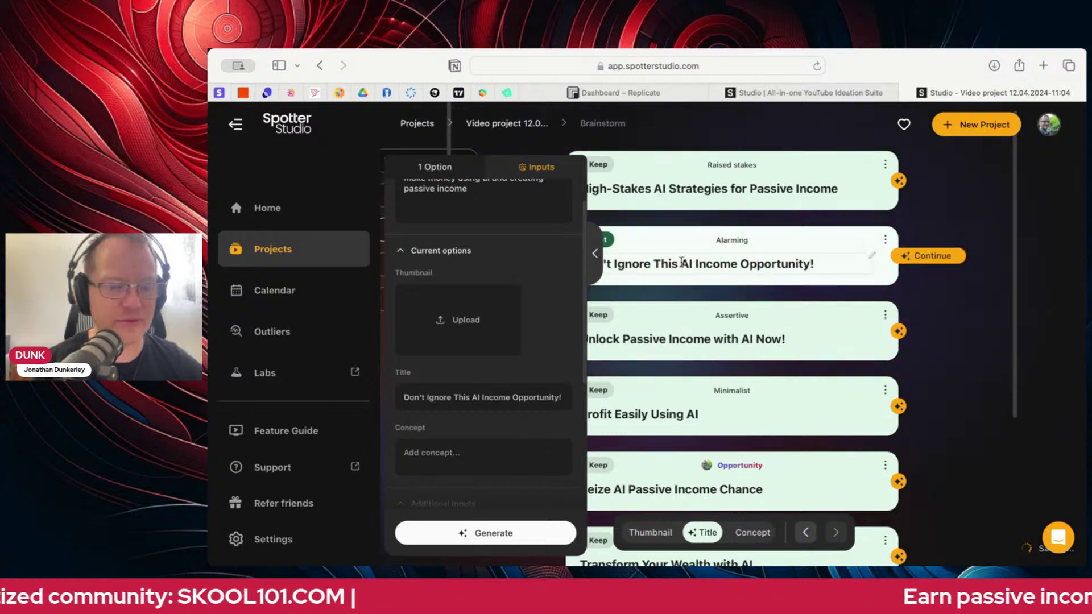
click(592, 257)
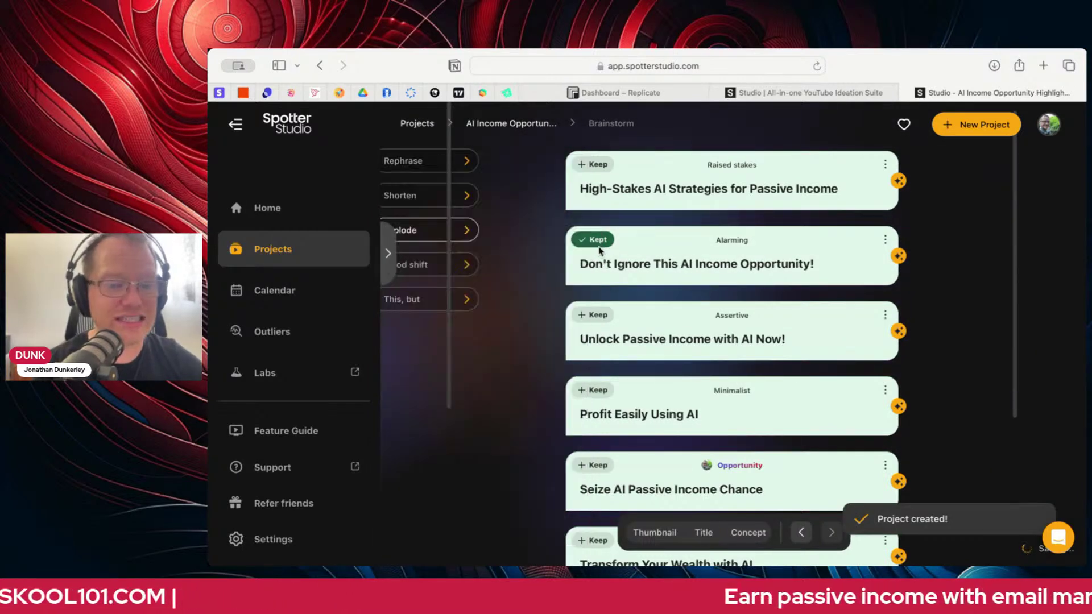
- Show the refinement options for the kept title, generate video concepts and collapse the inputs
click(905, 260)
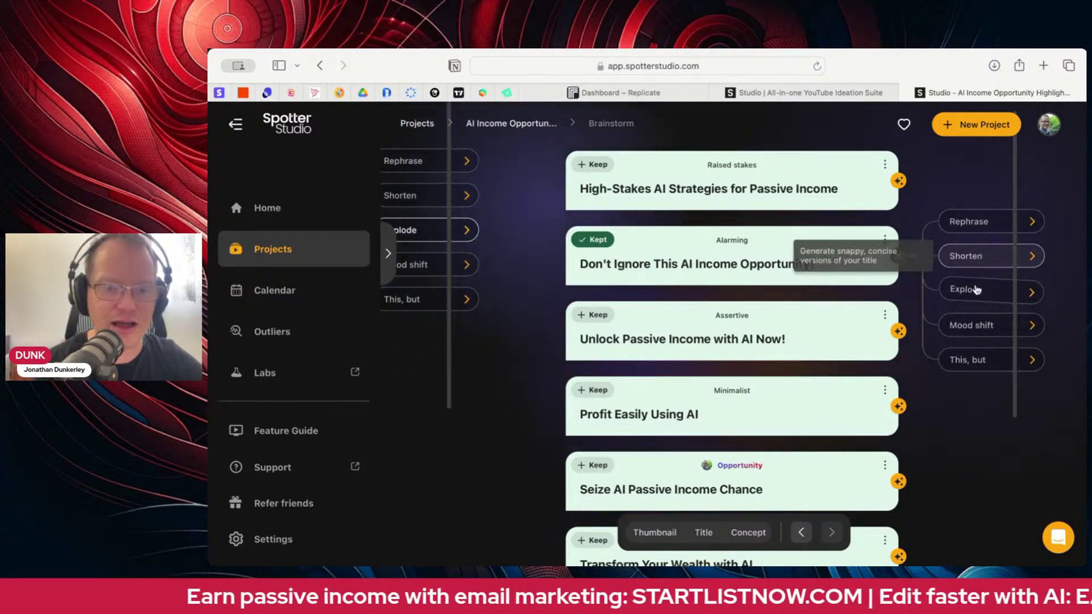
click(967, 327)
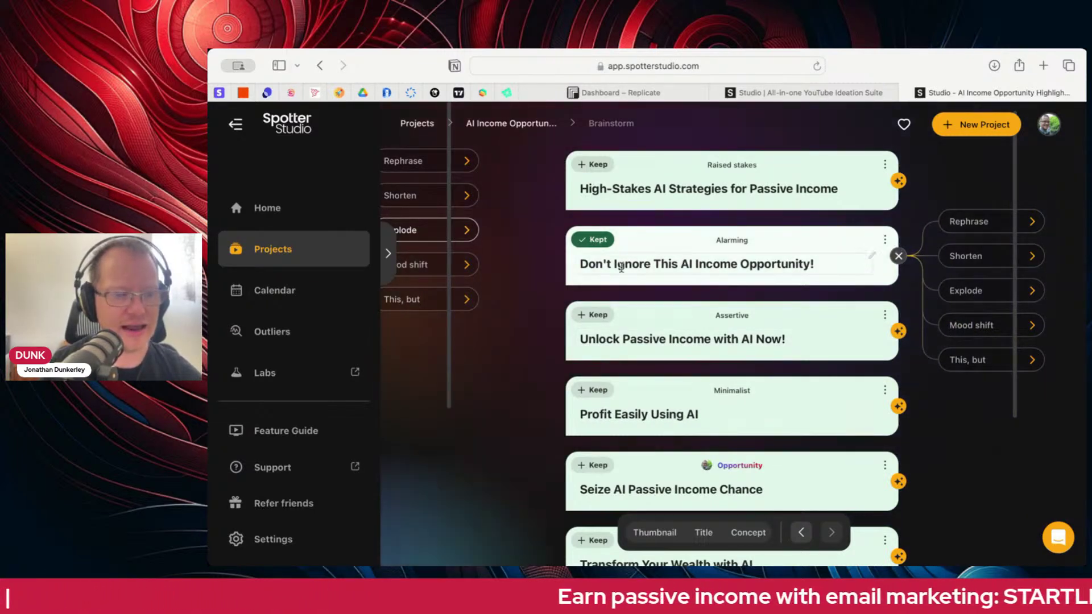
scroll(863, 532, left, 2)
scroll(862, 532, right, 2)
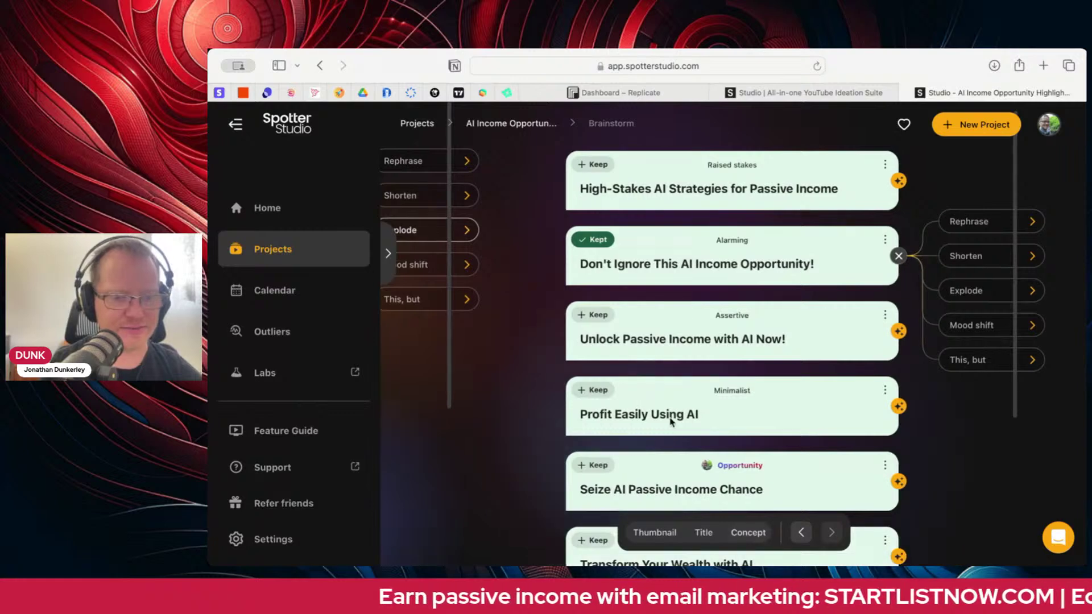
click(749, 534)
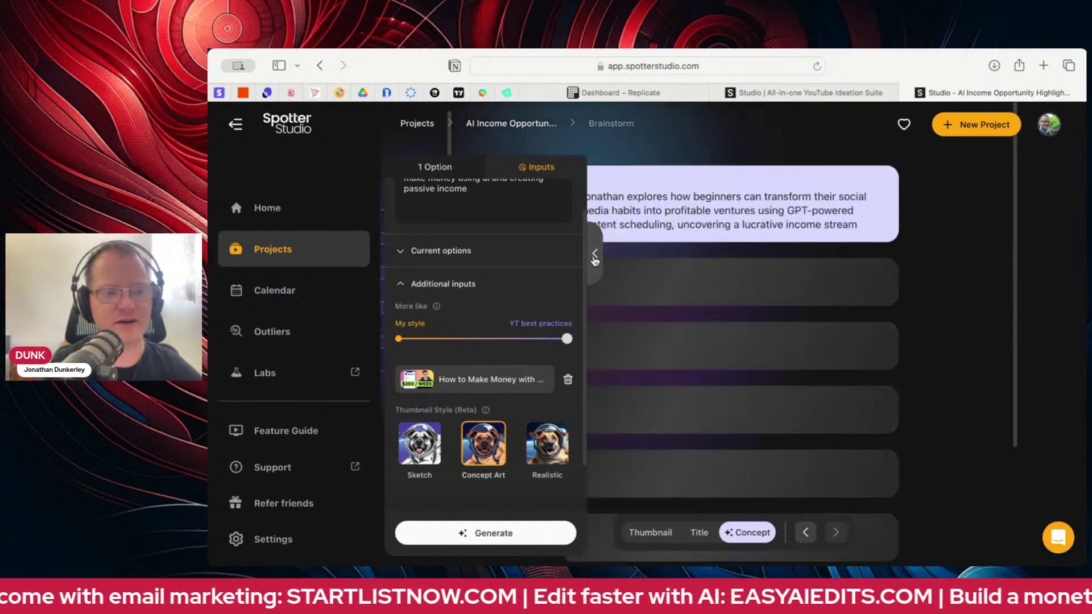
click(596, 255)
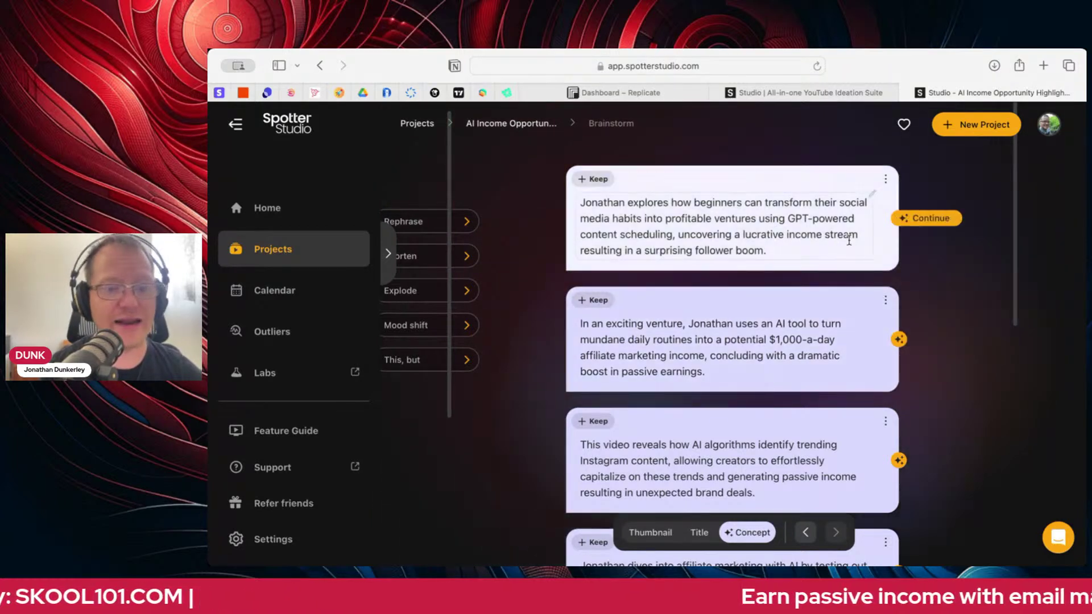
- Refine the concept about beginners' social media habits using "This, but" with the instruction "we are creating ai video content", and collapse the inputs
click(905, 220)
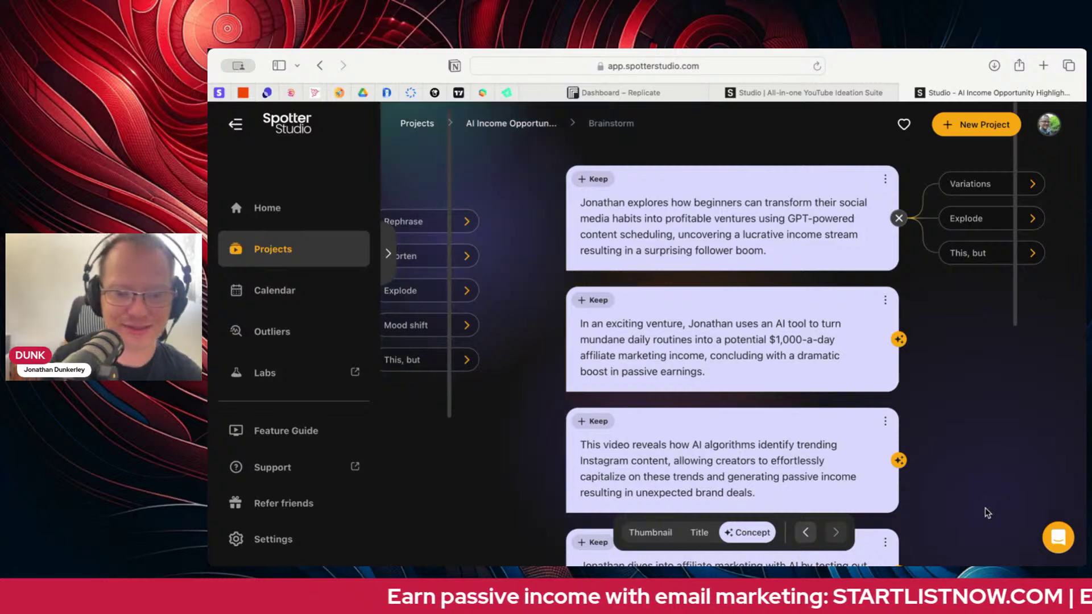
click(972, 257)
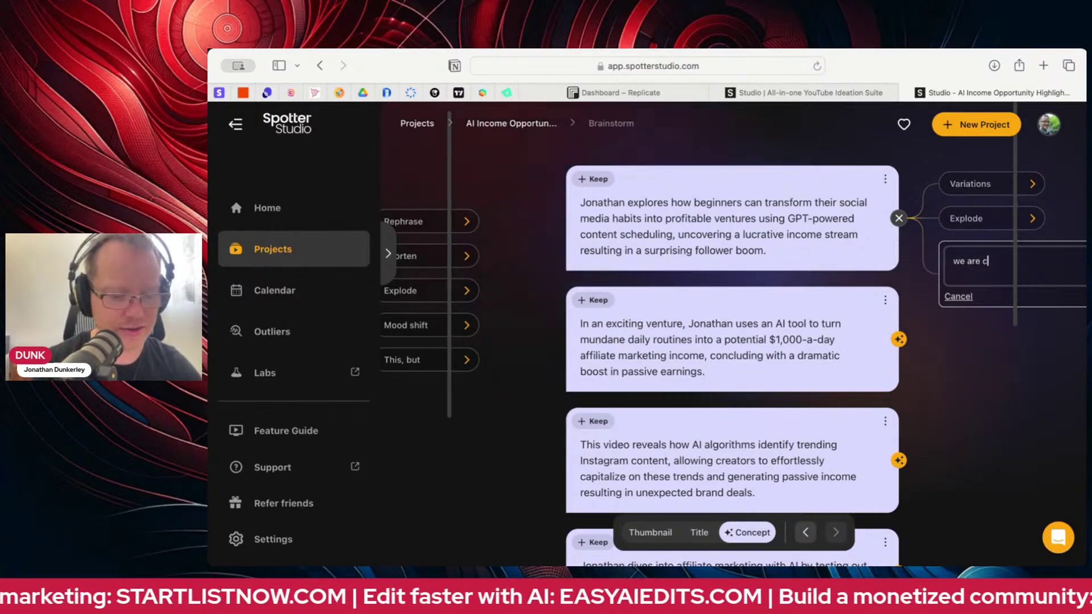
text(we are creating )
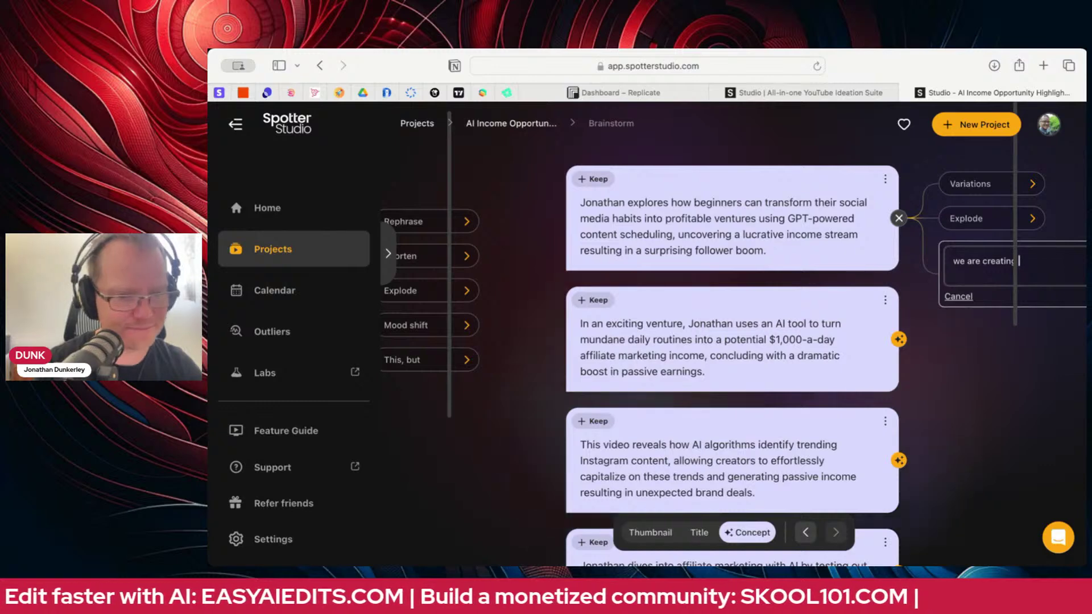
text(ai vid)
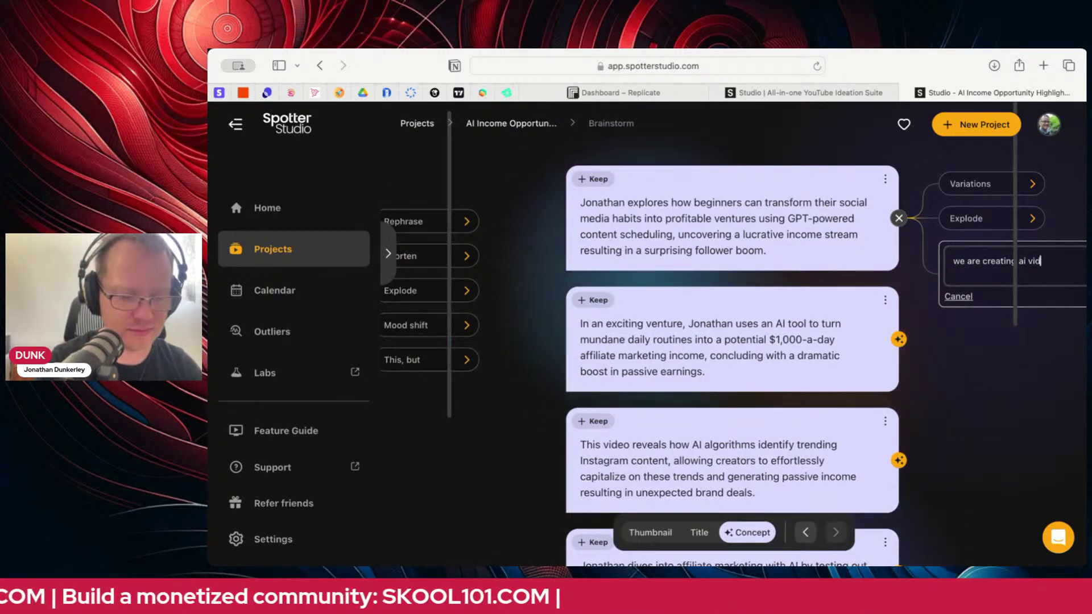
text(eo content)
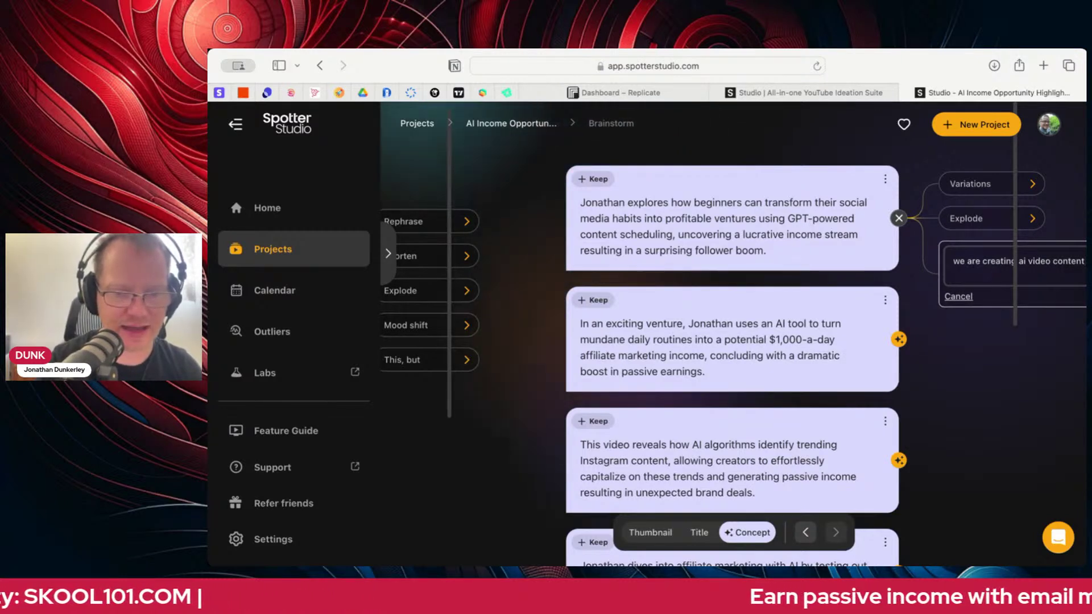
key(Return)
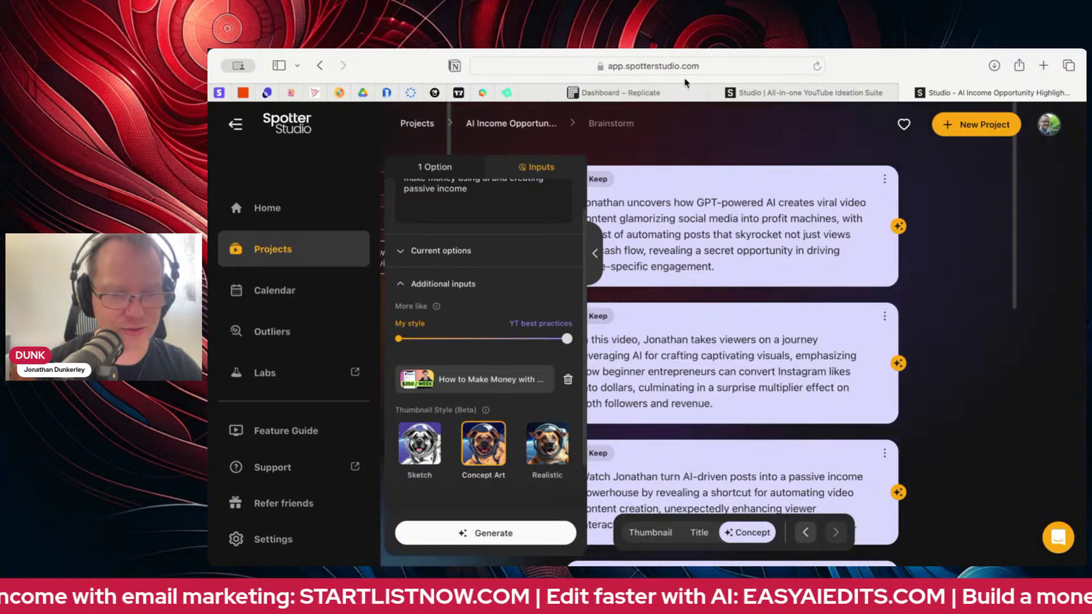
click(595, 253)
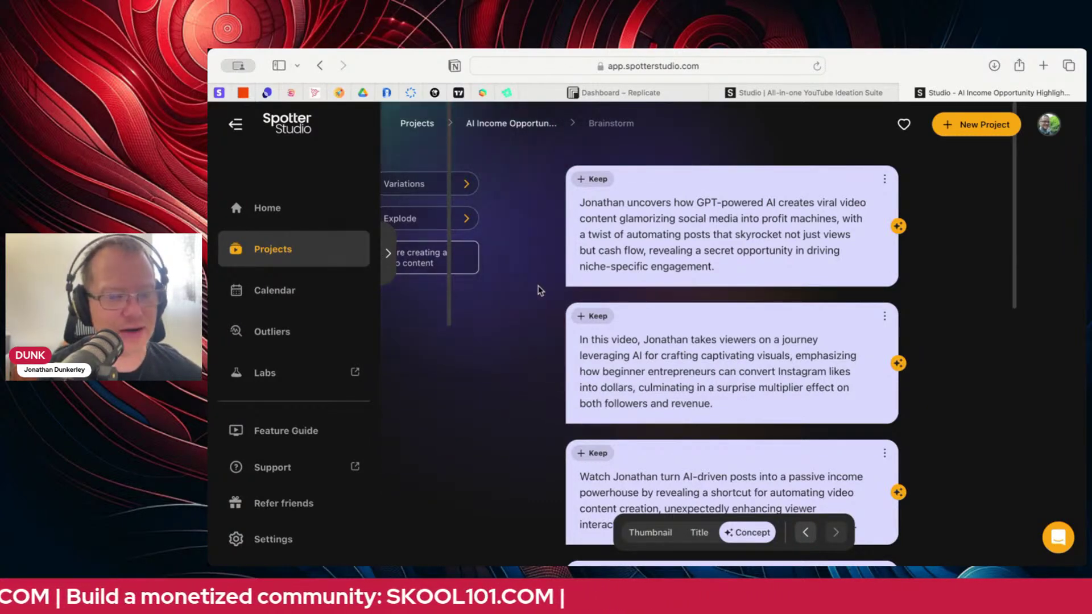
- Generate Explode alternatives for the concept about GPT-powered AI creating viral video content, and collapse the inputs
click(907, 227)
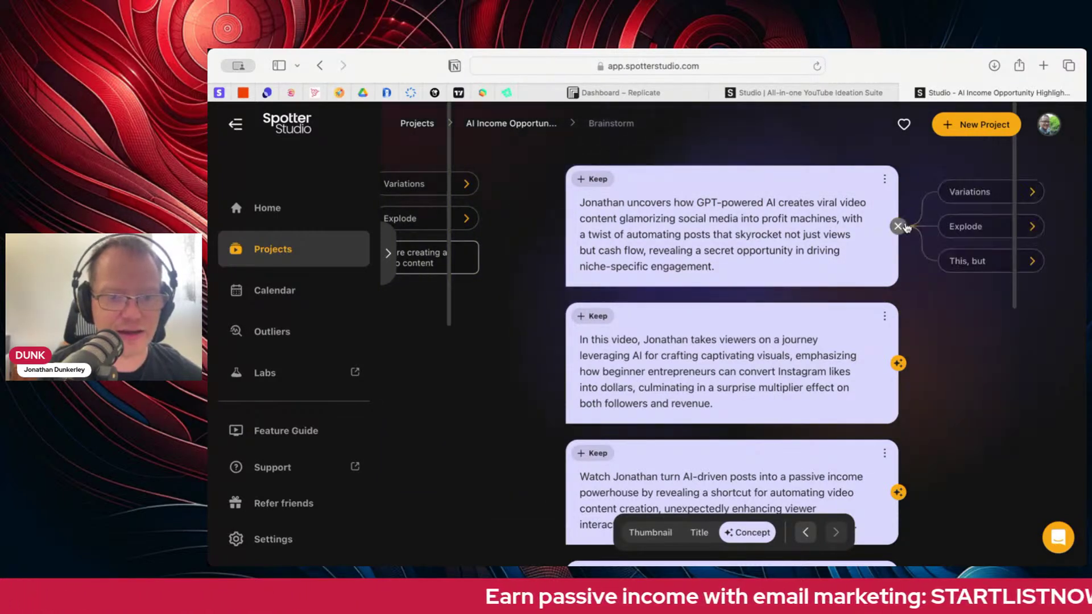
click(965, 227)
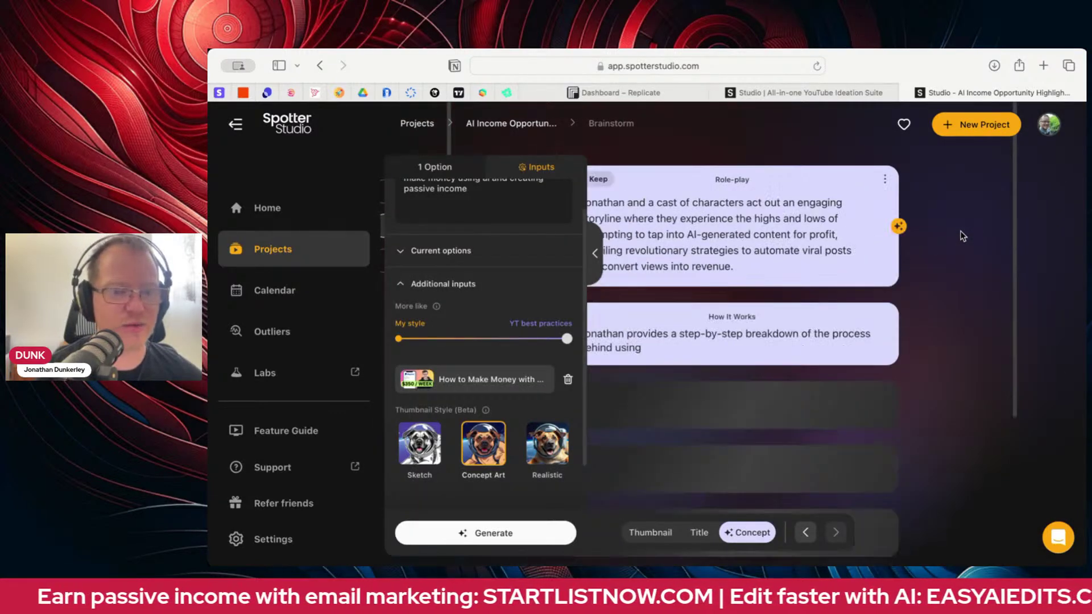
click(595, 253)
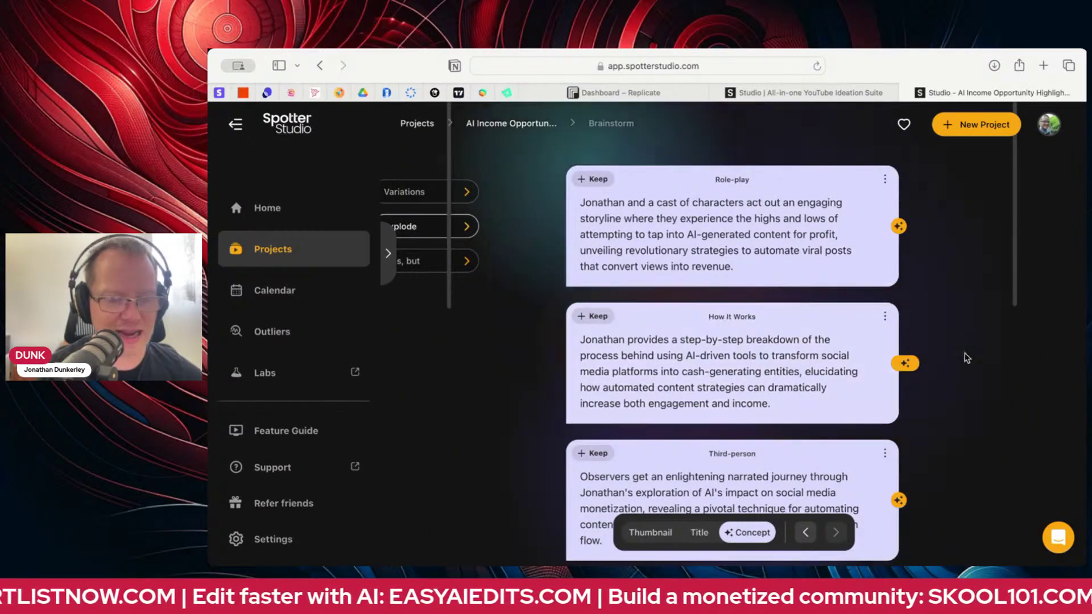
- Review the exploded concepts and keep the "User Journey Exploration" one
scroll(967, 360, down, 2)
scroll(967, 360, down, 3)
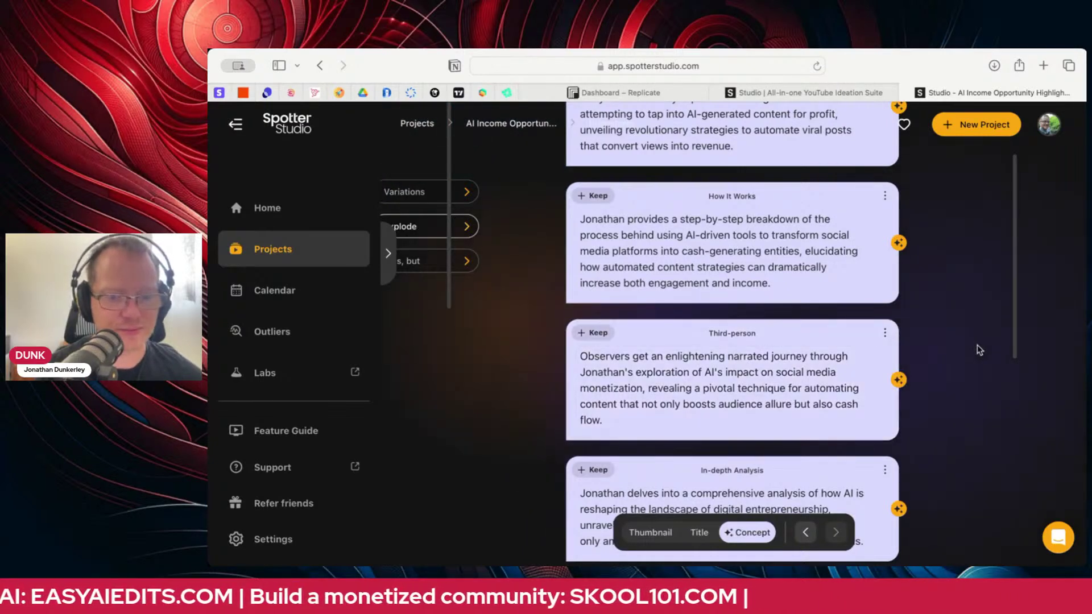
scroll(973, 347, down, 5)
scroll(946, 350, down, 1)
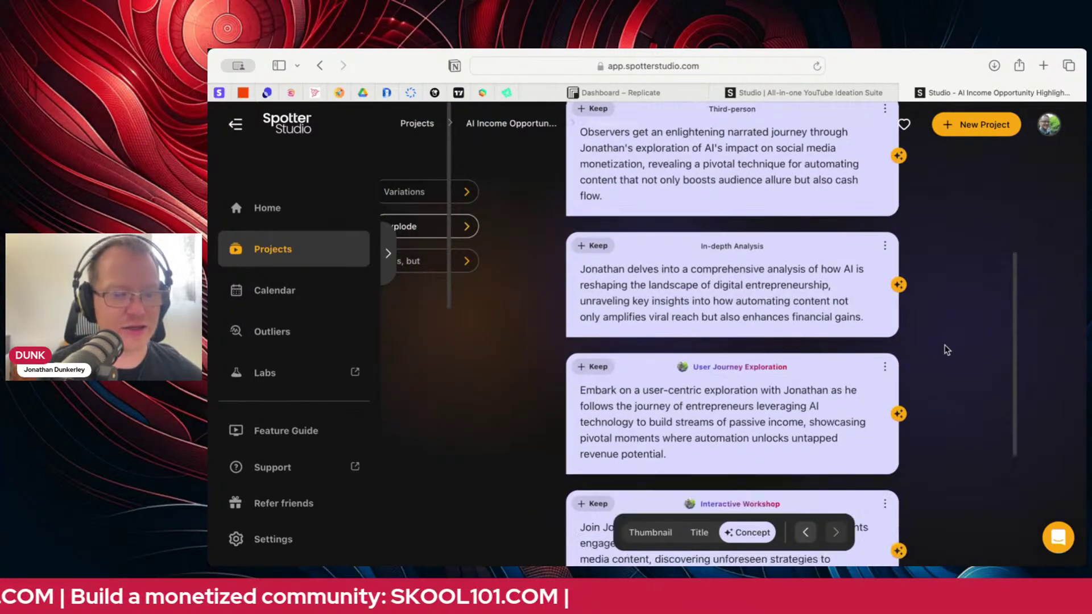
scroll(939, 353, down, 3)
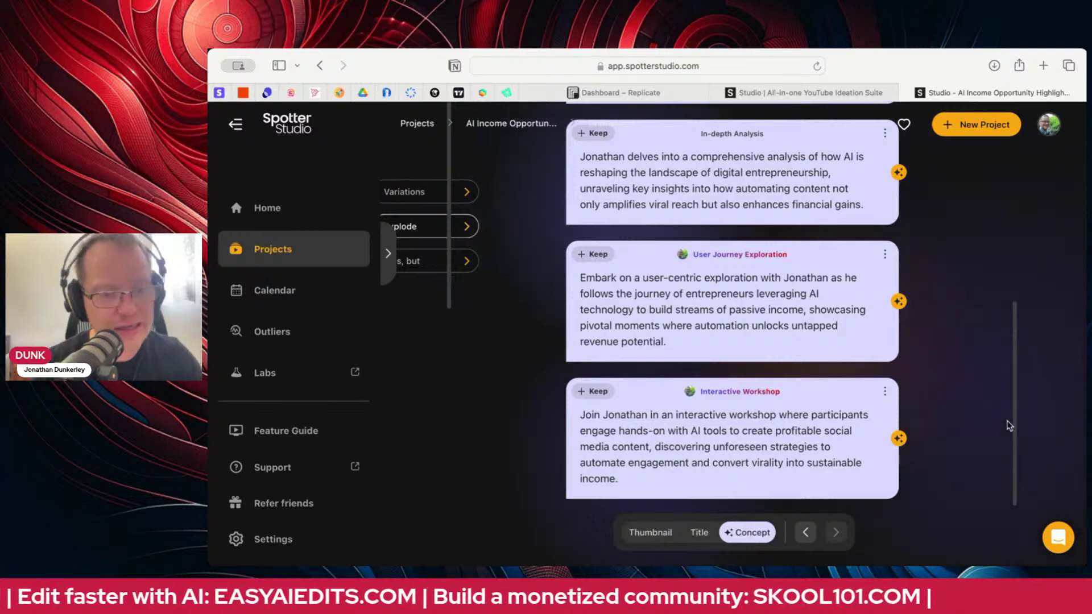
click(904, 306)
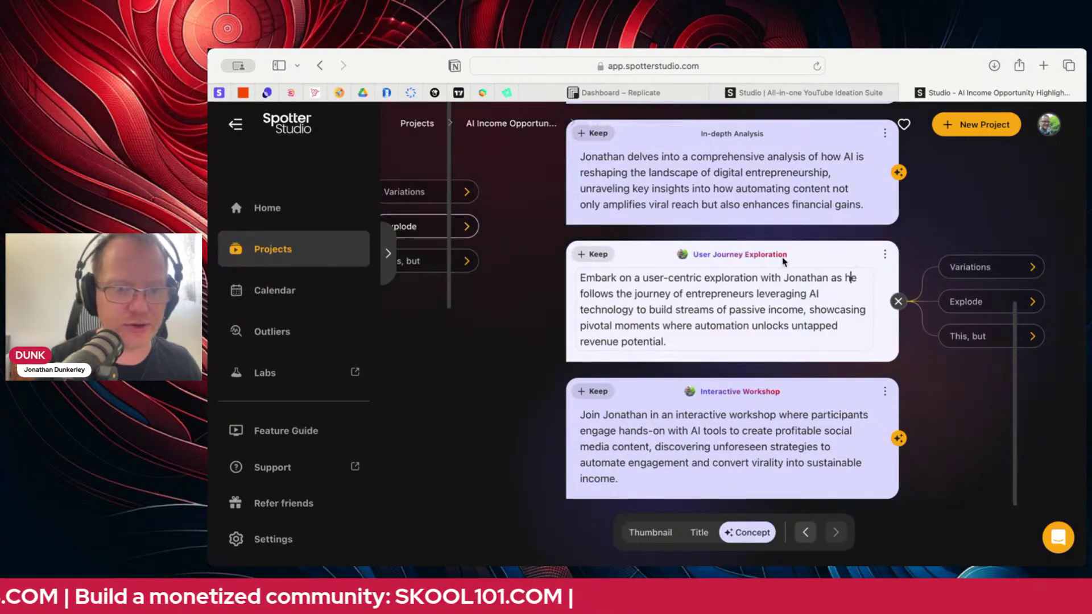
click(595, 255)
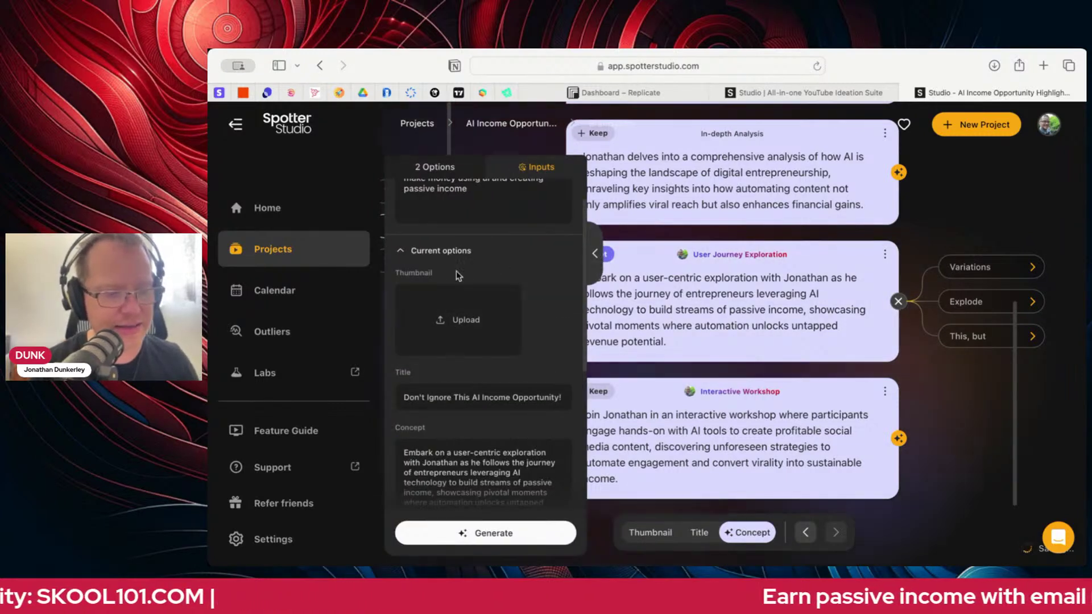
- Review the current inputs, set the thumbnail style to Realistic, and generate new concepts followed by thumbnails
scroll(546, 347, up, 2)
scroll(546, 346, down, 2)
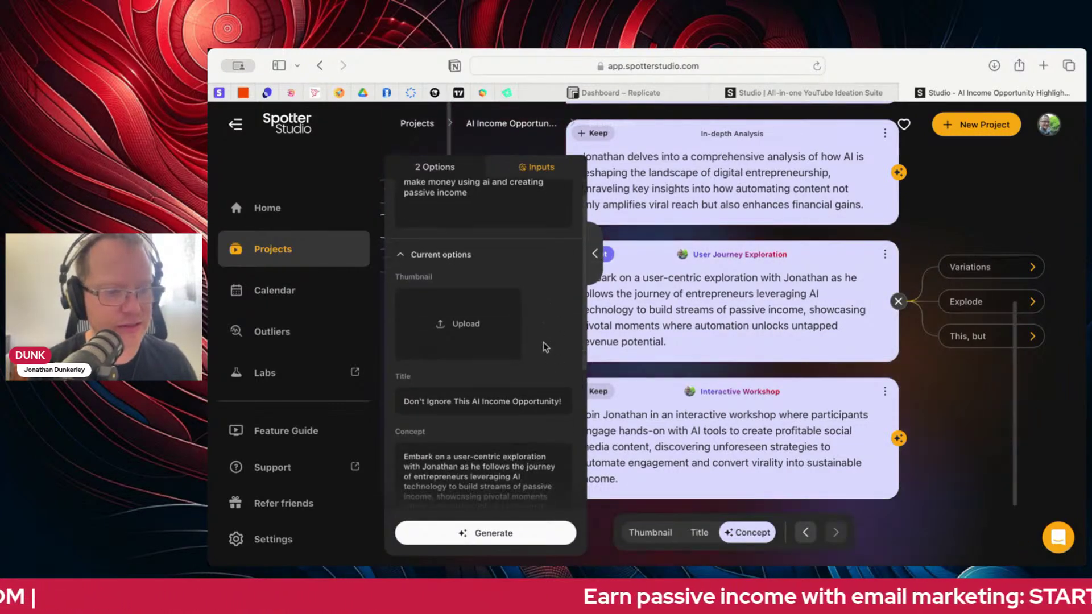
scroll(546, 346, down, 1)
scroll(546, 346, up, 2)
scroll(546, 346, down, 2)
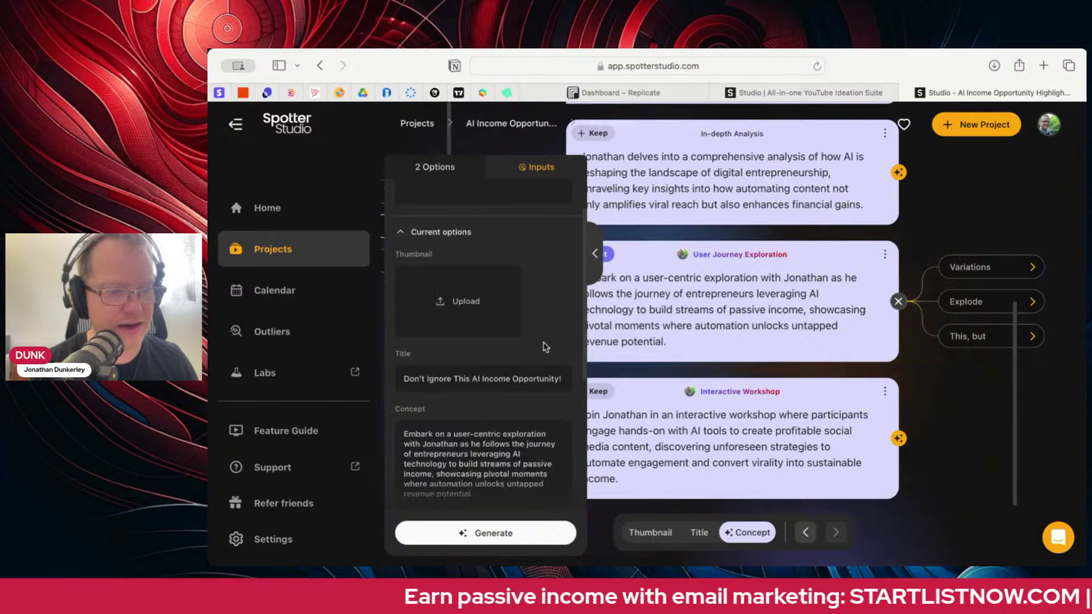
scroll(545, 346, down, 5)
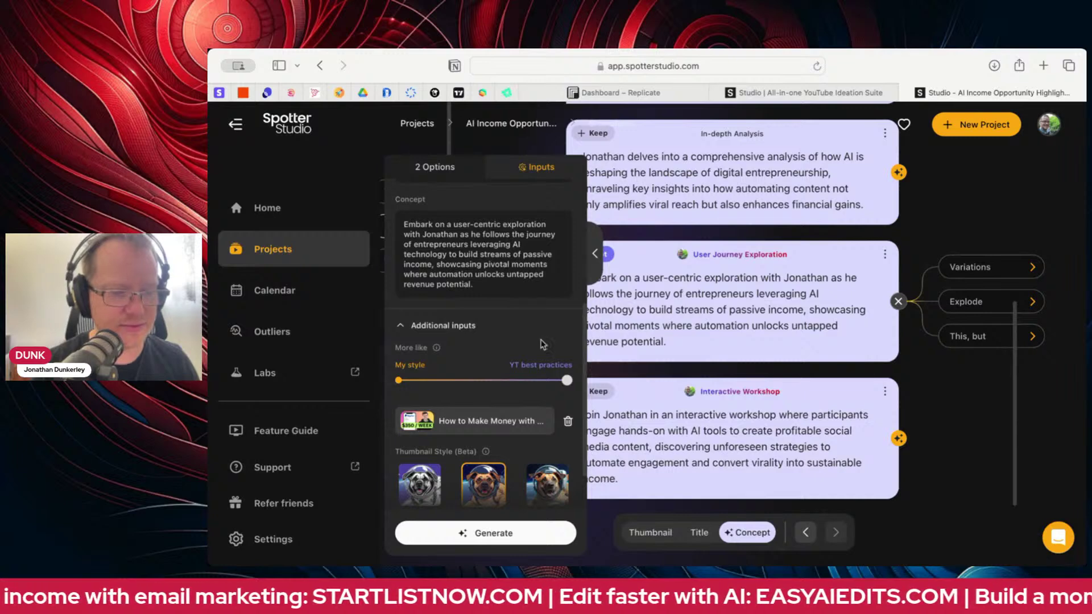
scroll(531, 449, down, 5)
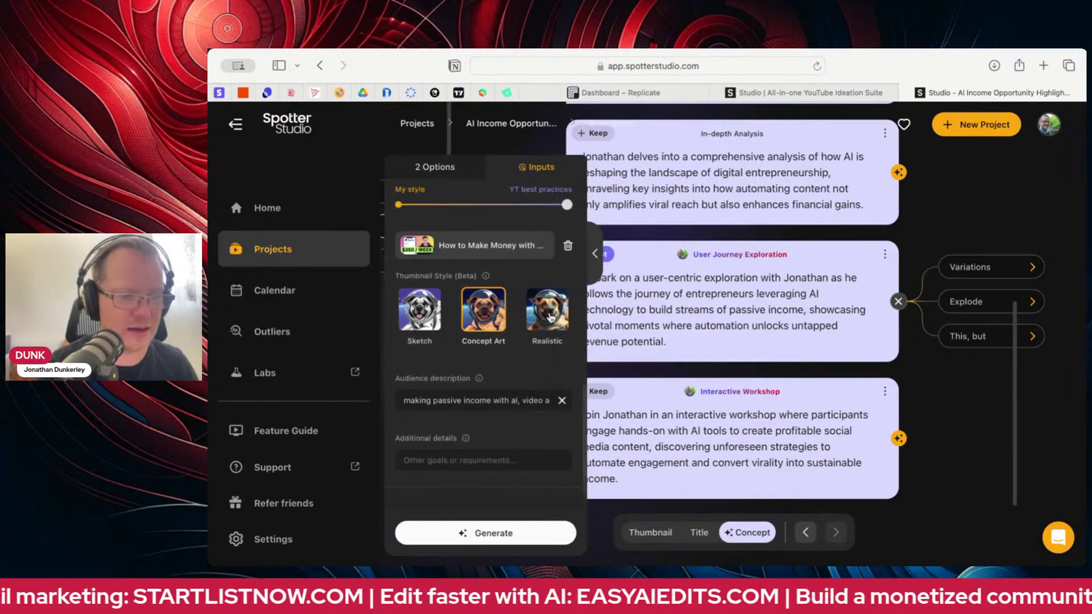
click(554, 307)
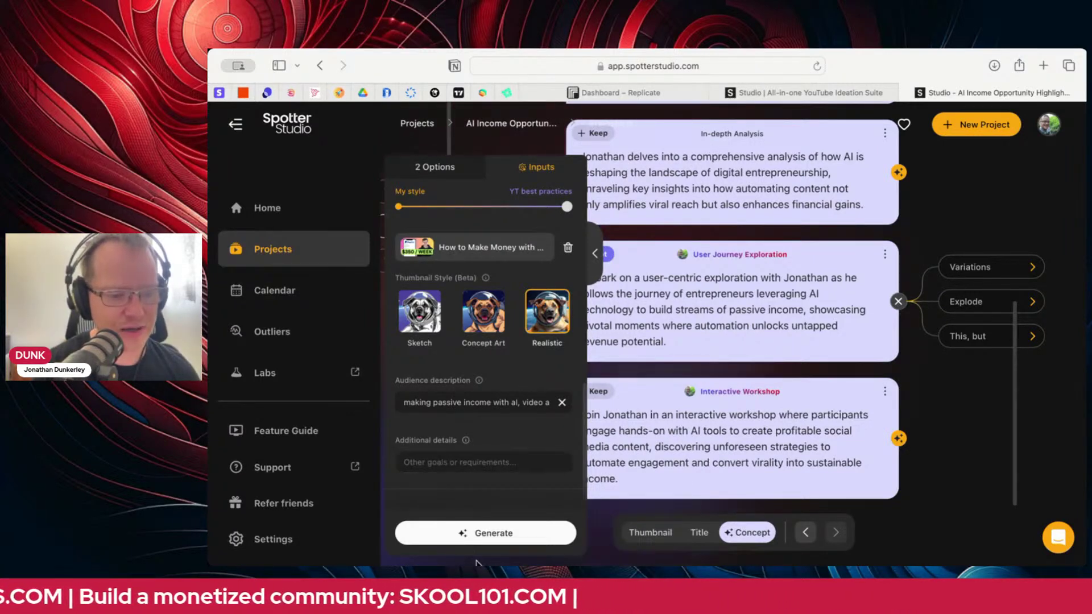
click(476, 538)
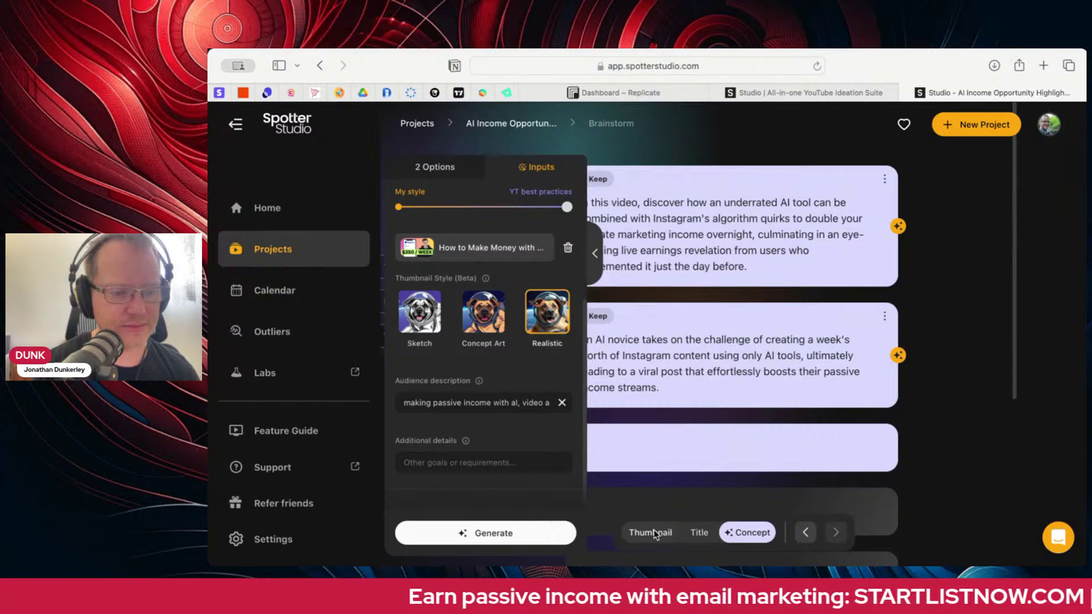
click(653, 531)
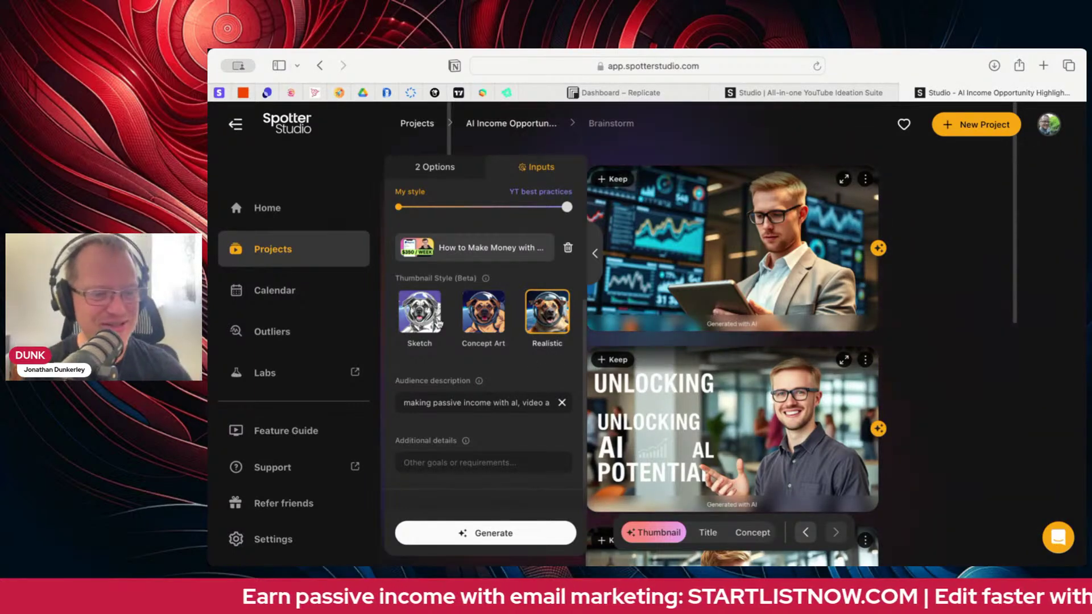
- Try out the thumbnail styles, settle on Sketch and generate a new set of thumbnails
click(419, 312)
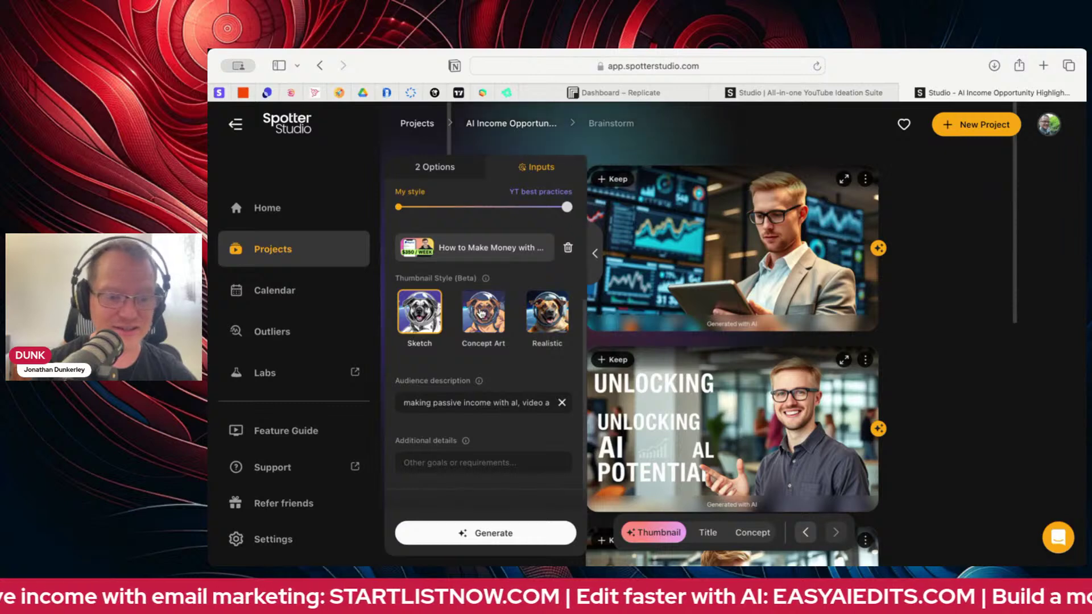
click(482, 314)
click(542, 316)
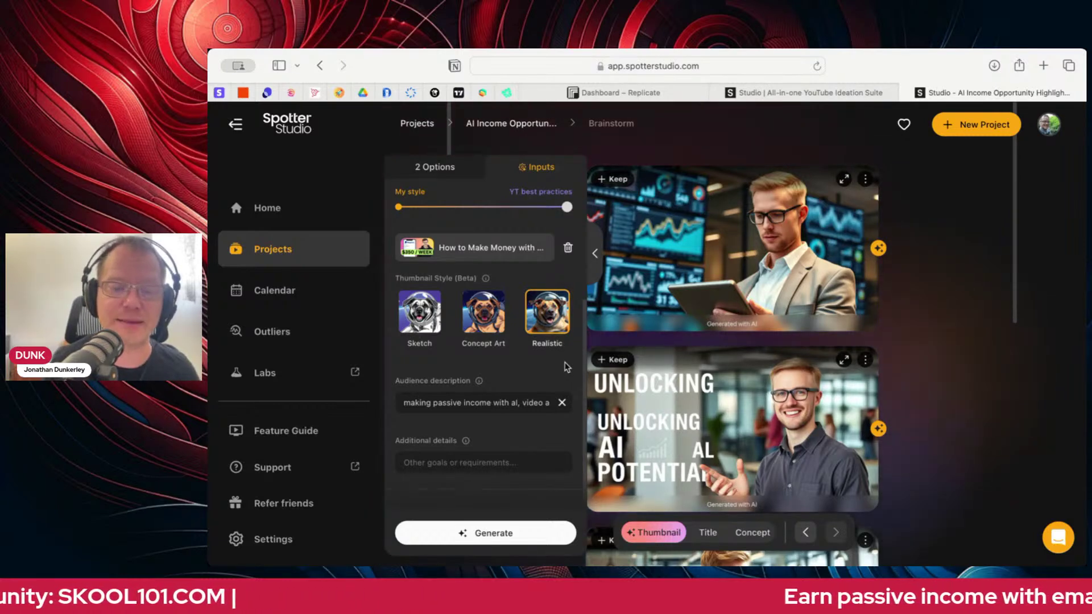
click(427, 321)
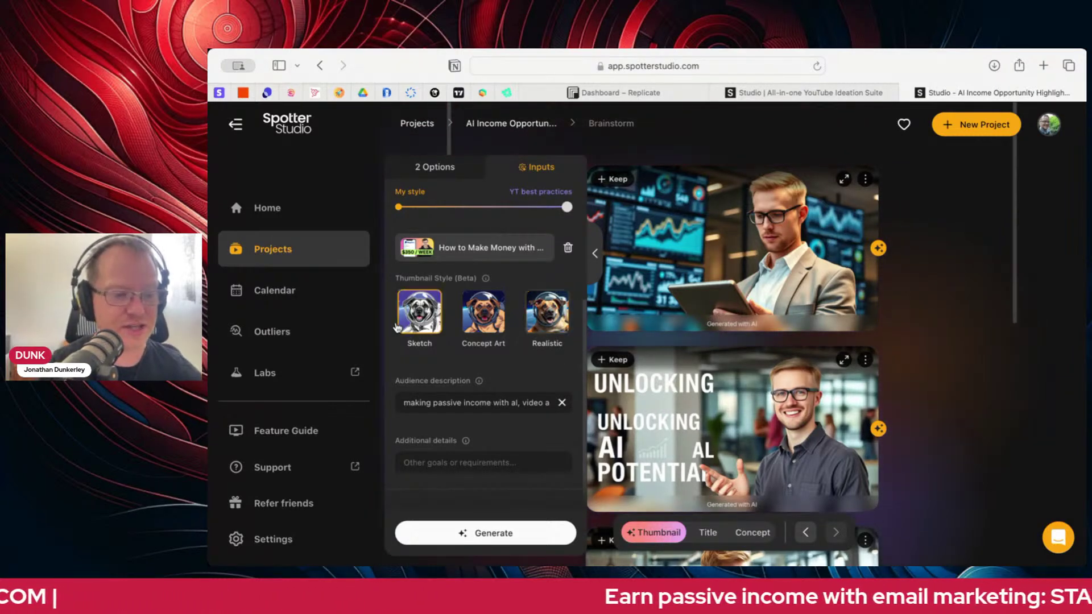
click(495, 533)
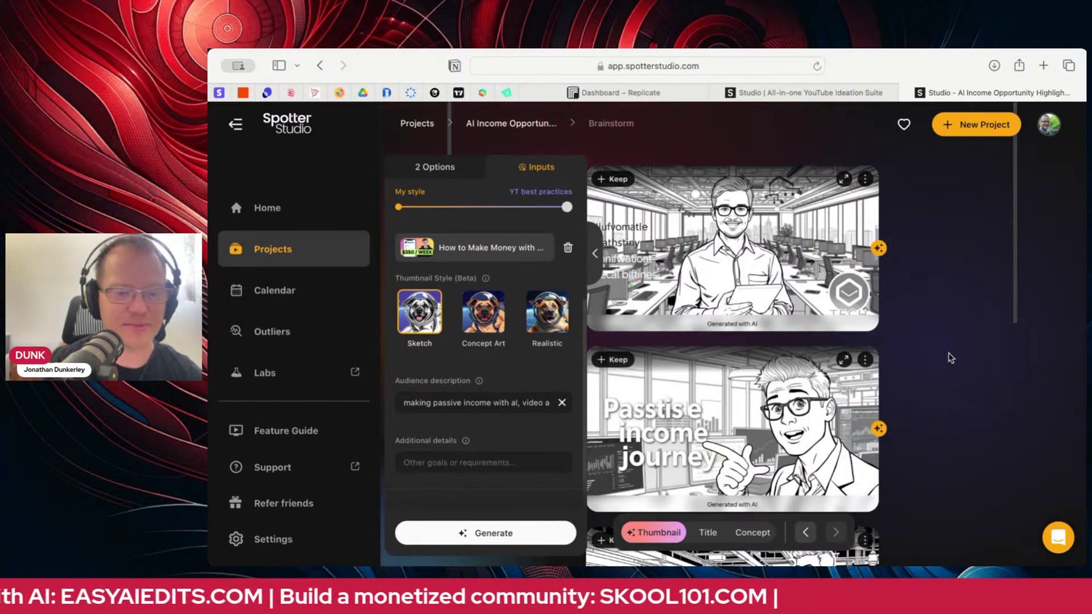
- Examine the generated Sketch thumbnails through to the end of the list and return to the first ones
scroll(950, 357, down, 3)
scroll(949, 357, down, 2)
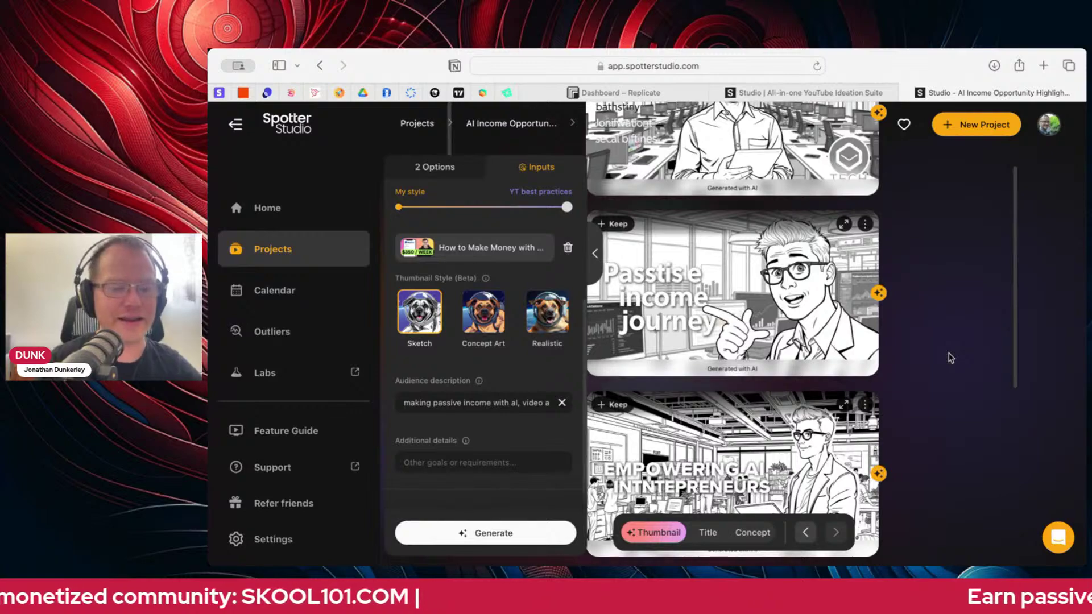
scroll(951, 358, down, 4)
scroll(951, 357, down, 5)
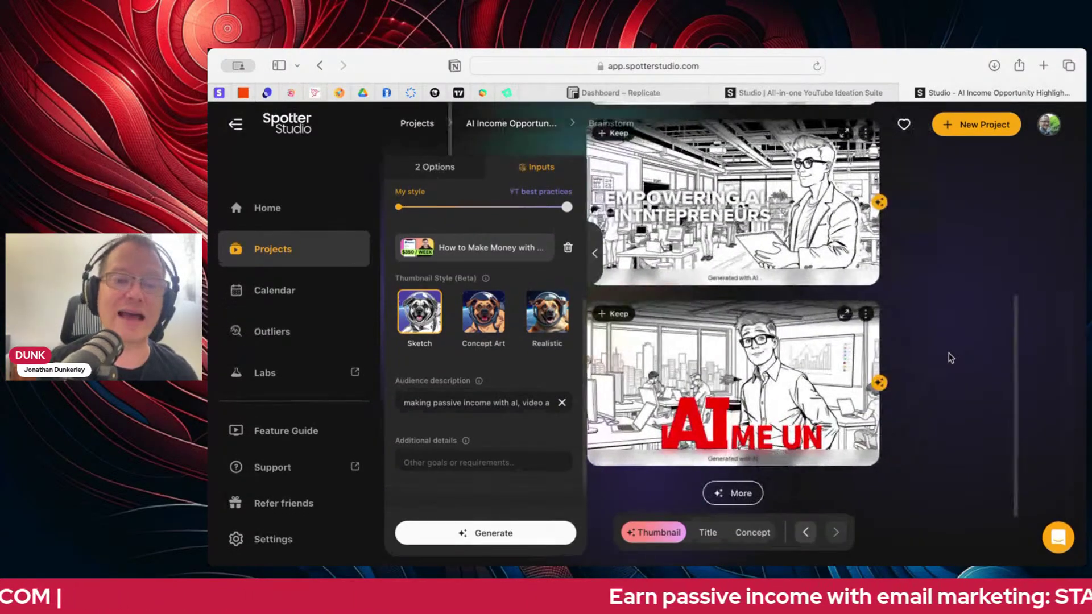
scroll(951, 357, up, 1)
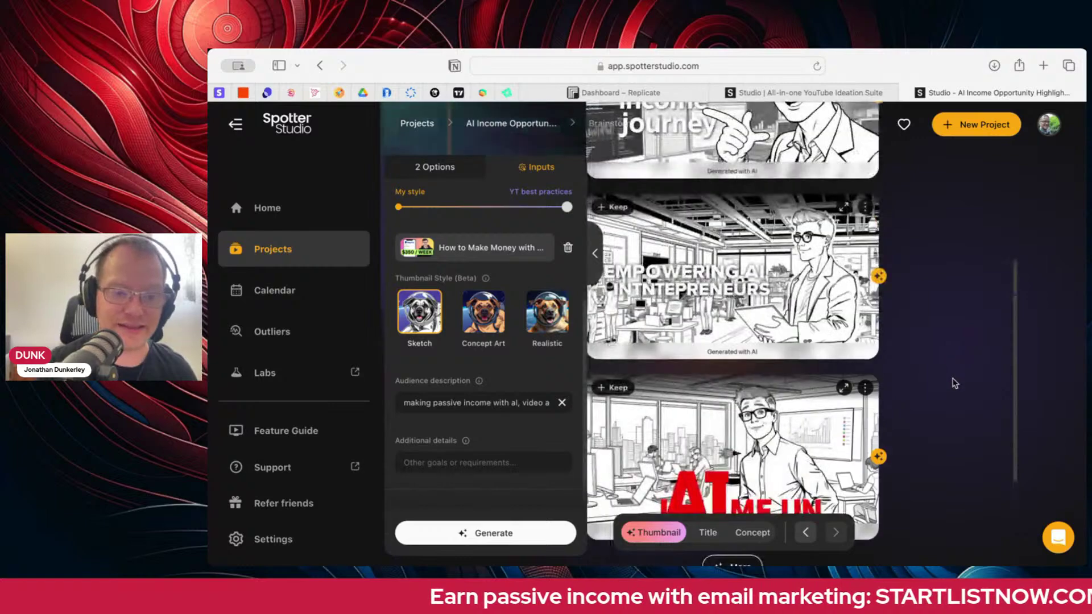
scroll(951, 381, up, 6)
mouse_move(791, 324)
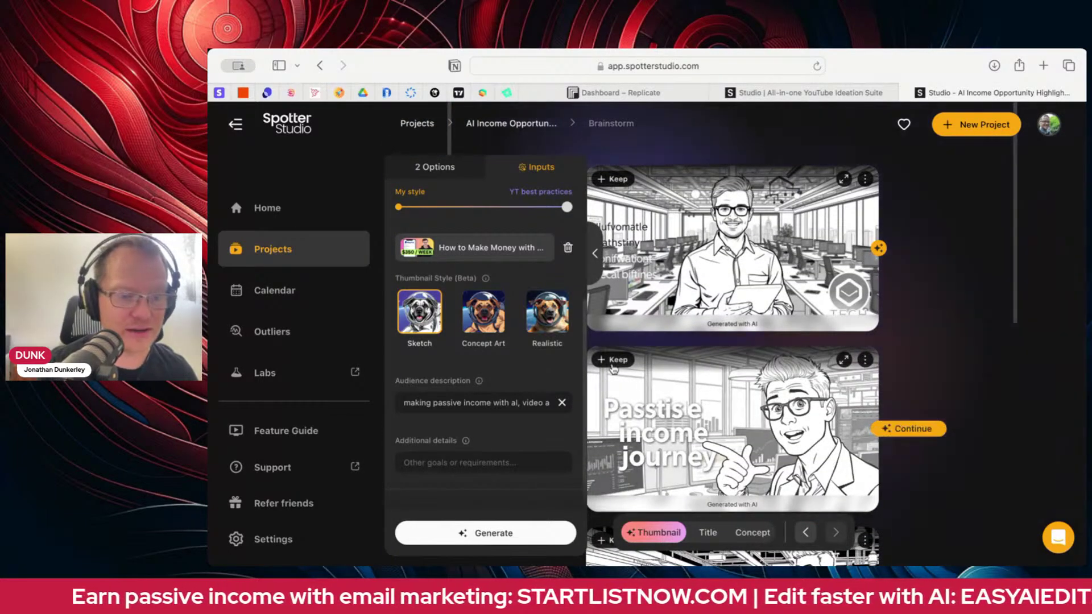
- Set the thumbnail style to Concept Art, generate a new set of thumbnails and review them all
click(494, 328)
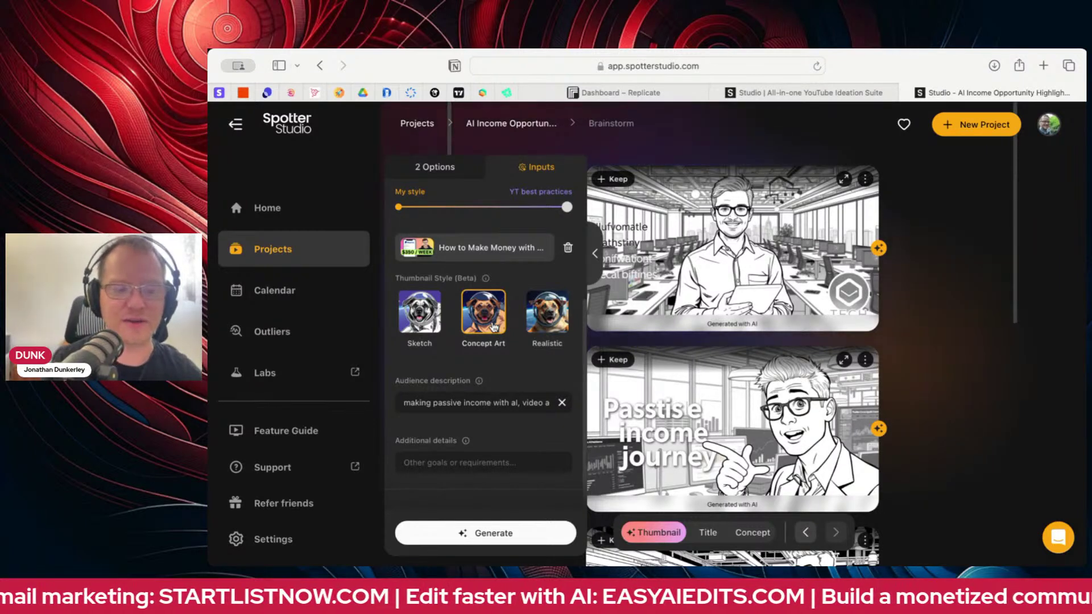
click(537, 543)
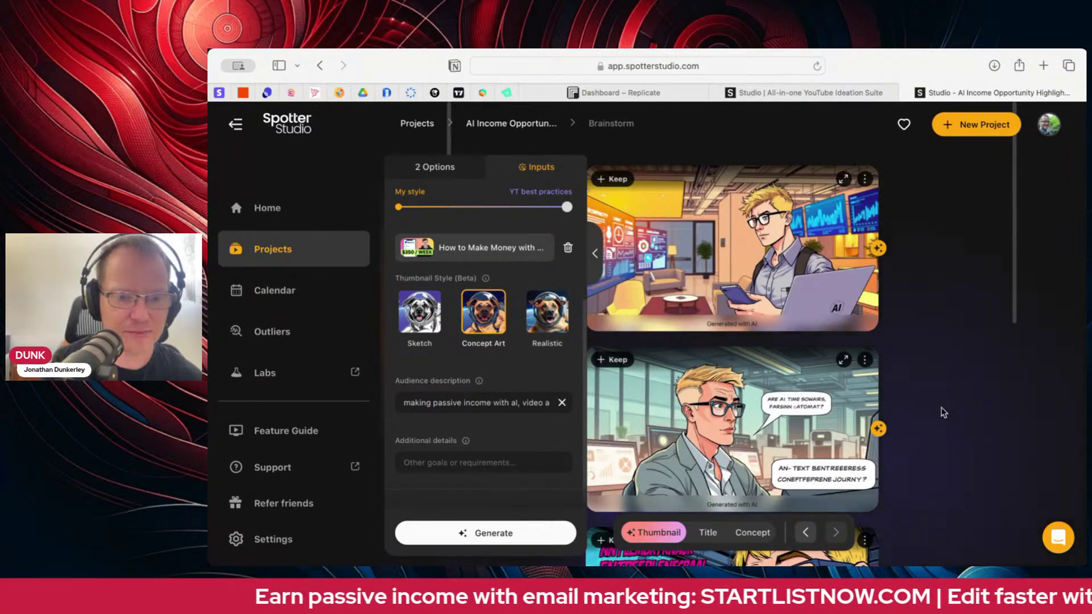
scroll(941, 407, down, 2)
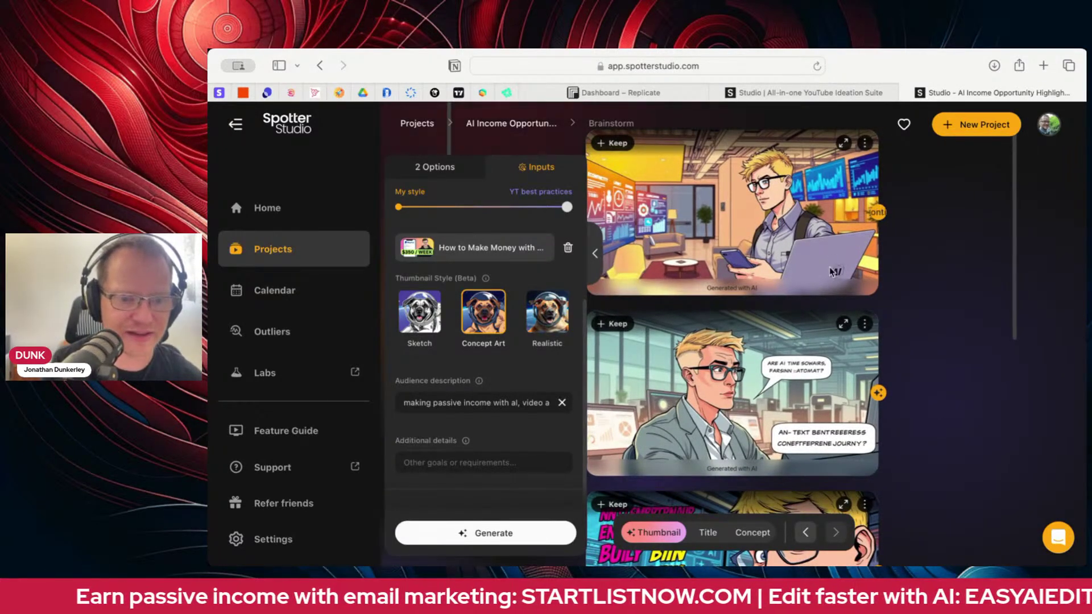
scroll(1001, 341, down, 1)
scroll(1001, 341, down, 5)
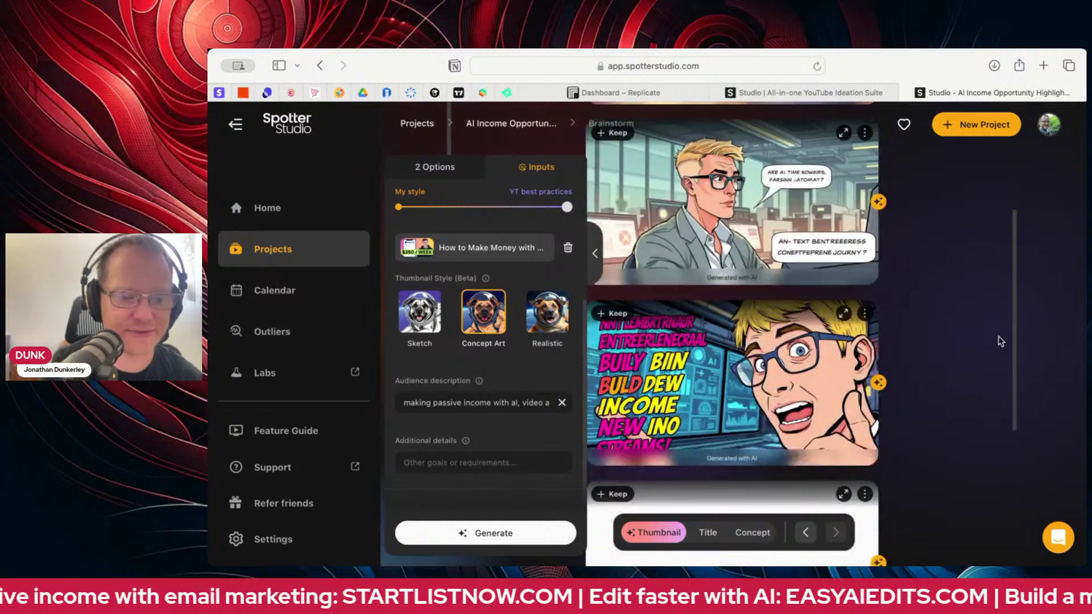
scroll(1001, 342, down, 3)
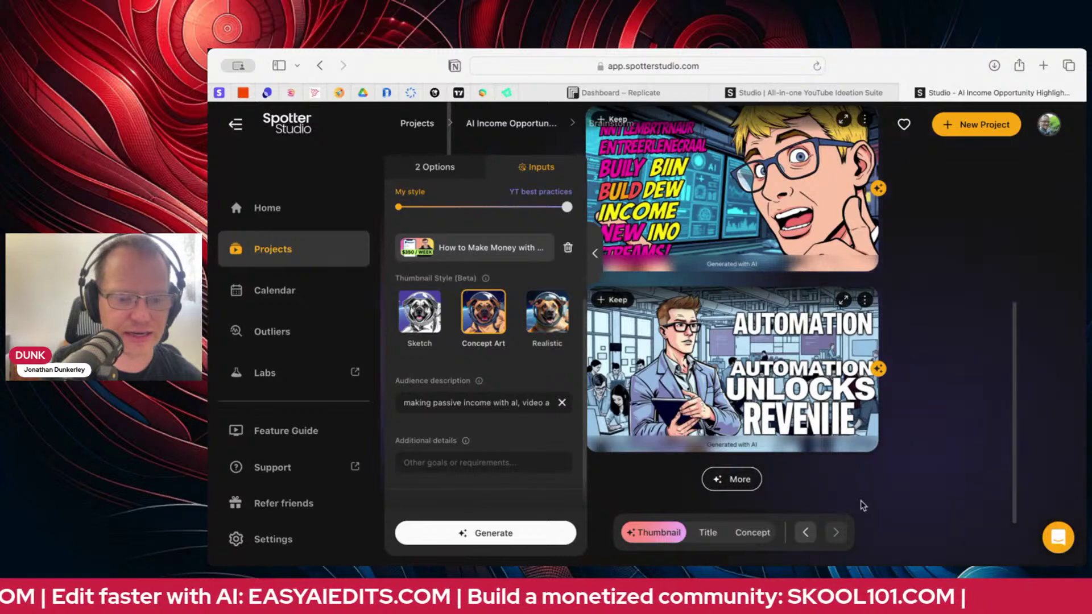
- Generate more Concept Art thumbnails below the existing ones and review the additional results
click(736, 482)
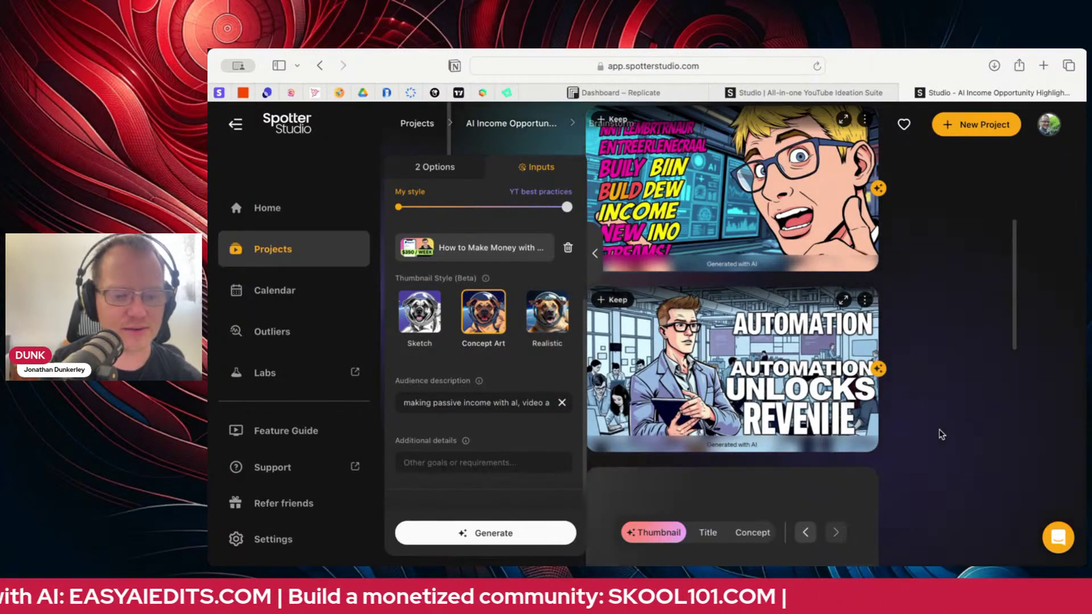
scroll(942, 435, down, 2)
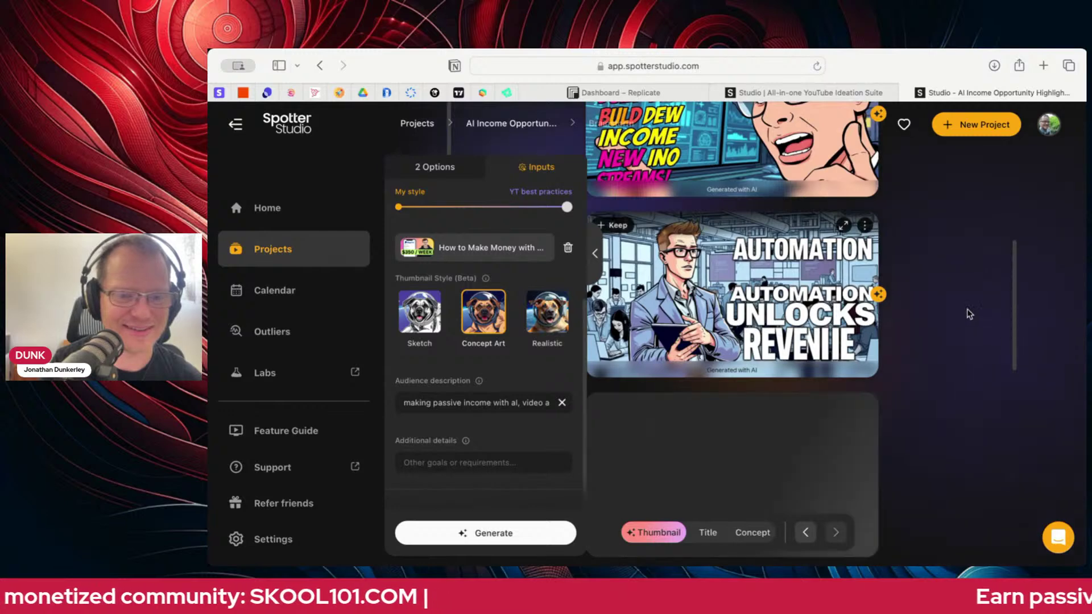
scroll(978, 313, down, 3)
scroll(969, 314, down, 4)
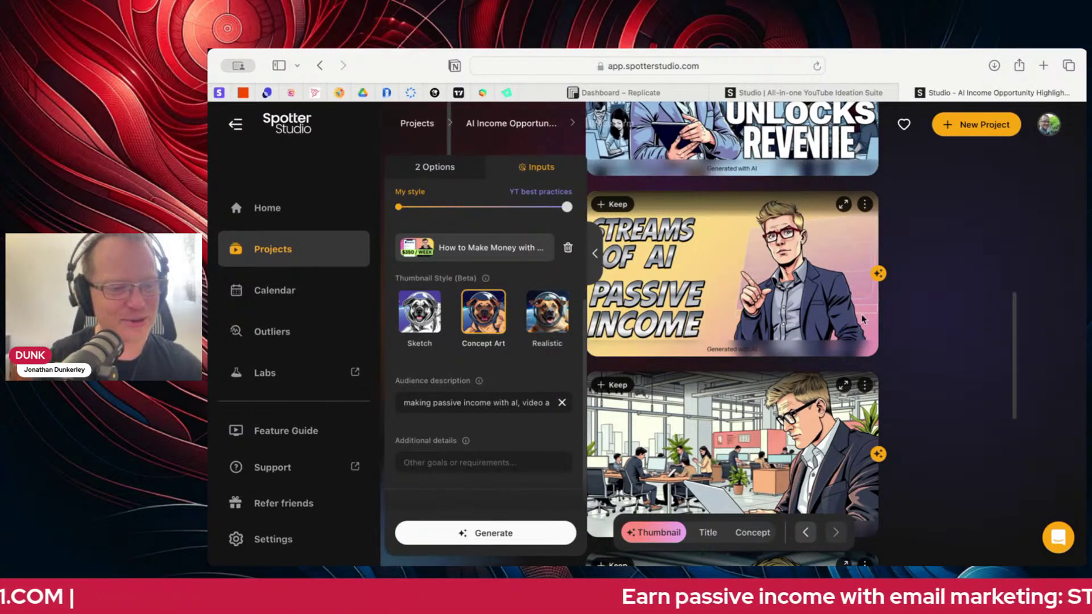
- Set the thumbnail style to Realistic, generate a new set of thumbnails and review them through to the end
click(546, 329)
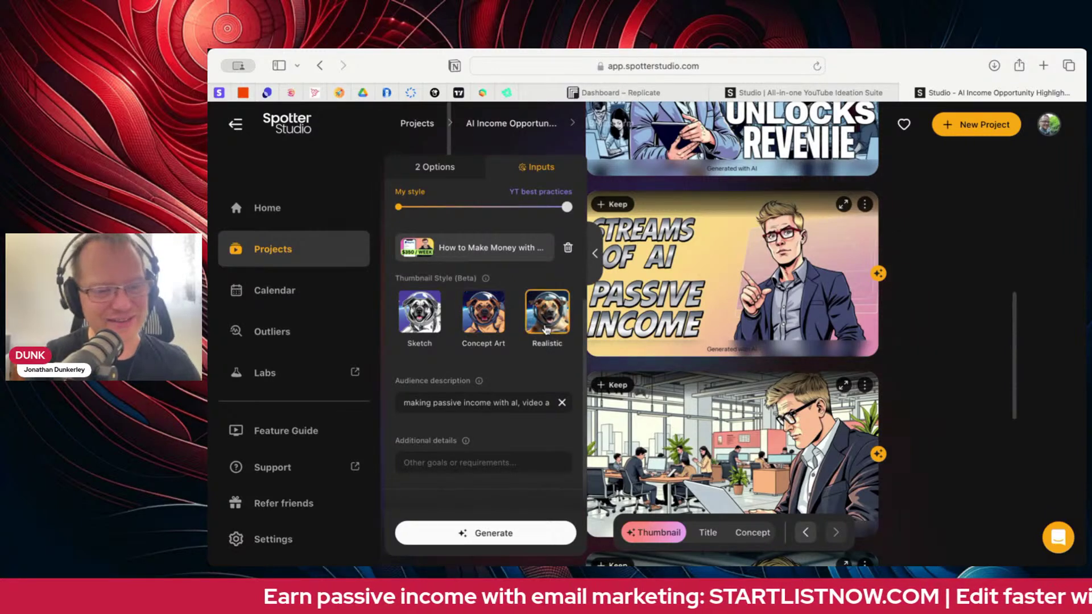
click(533, 539)
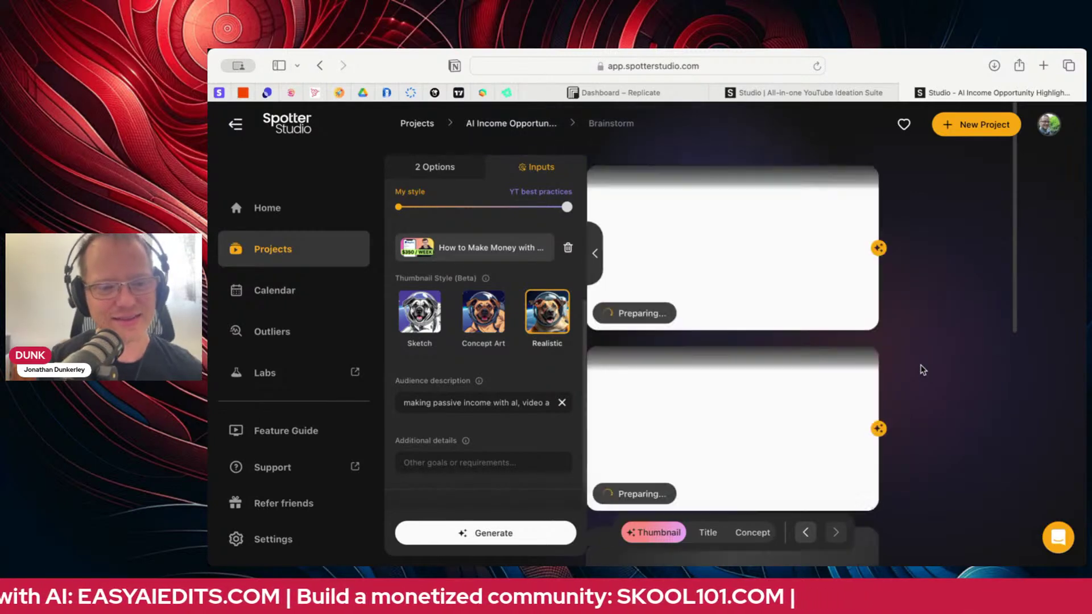
scroll(922, 370, down, 8)
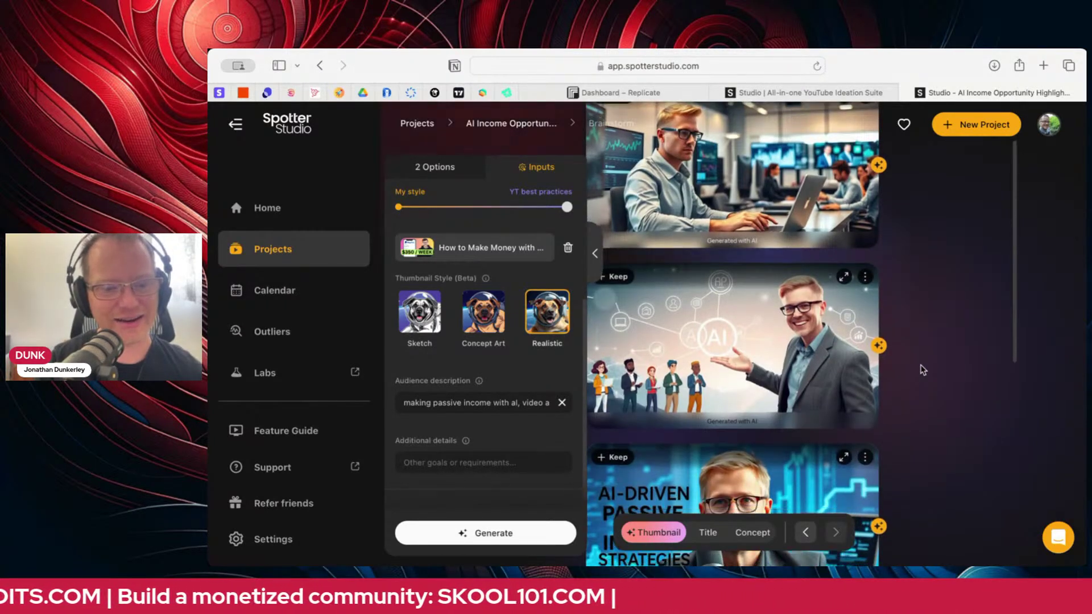
scroll(922, 370, up, 3)
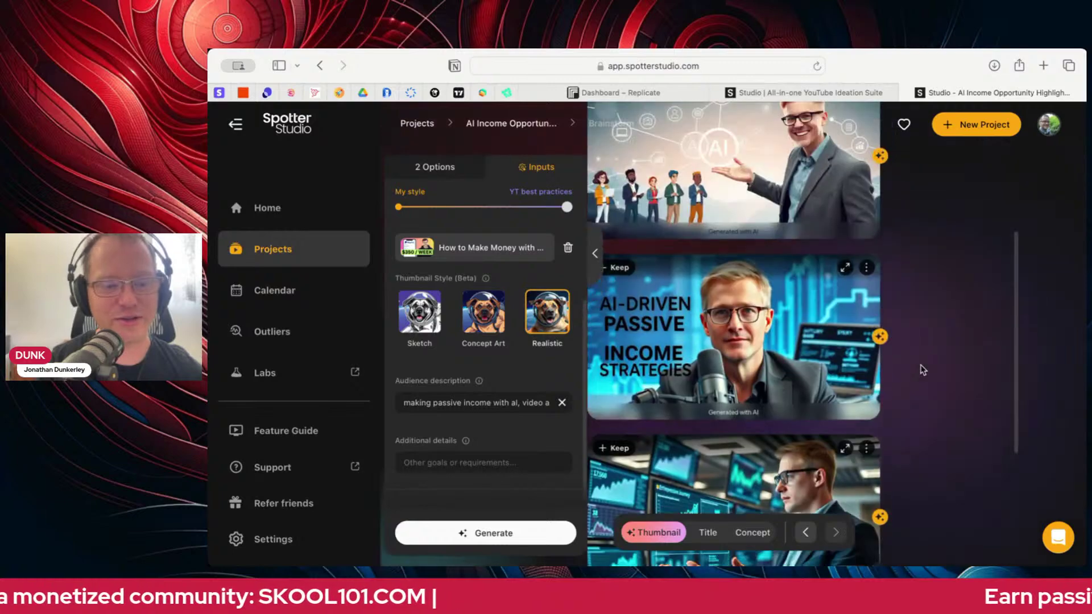
scroll(922, 370, down, 4)
scroll(922, 370, down, 2)
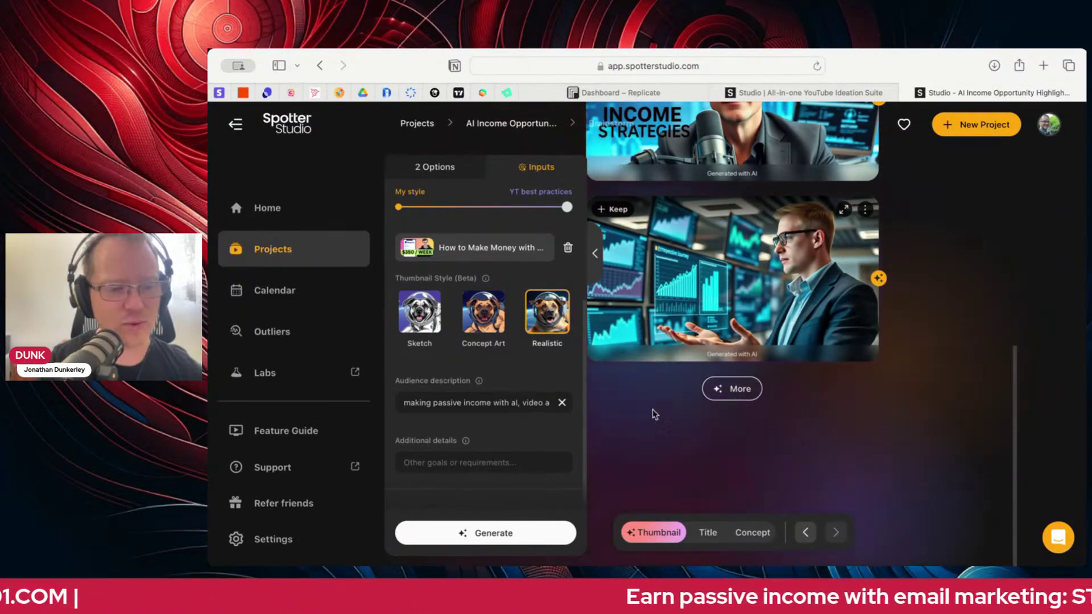
- Extend the prompt after "passive income" with ". Futuristic robots in the background on screens."
scroll(520, 334, up, 4)
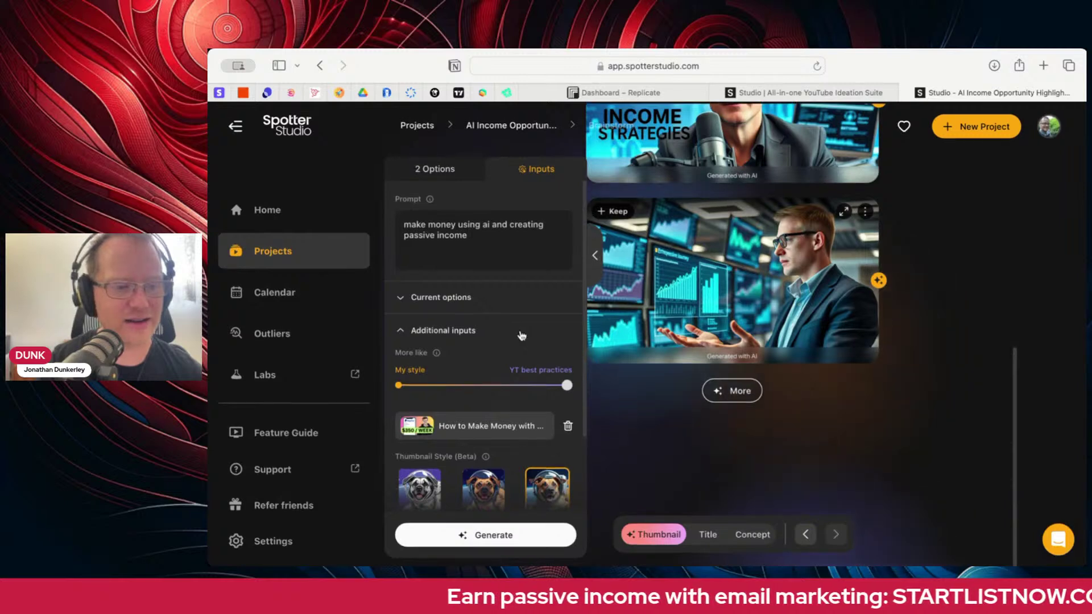
click(472, 232)
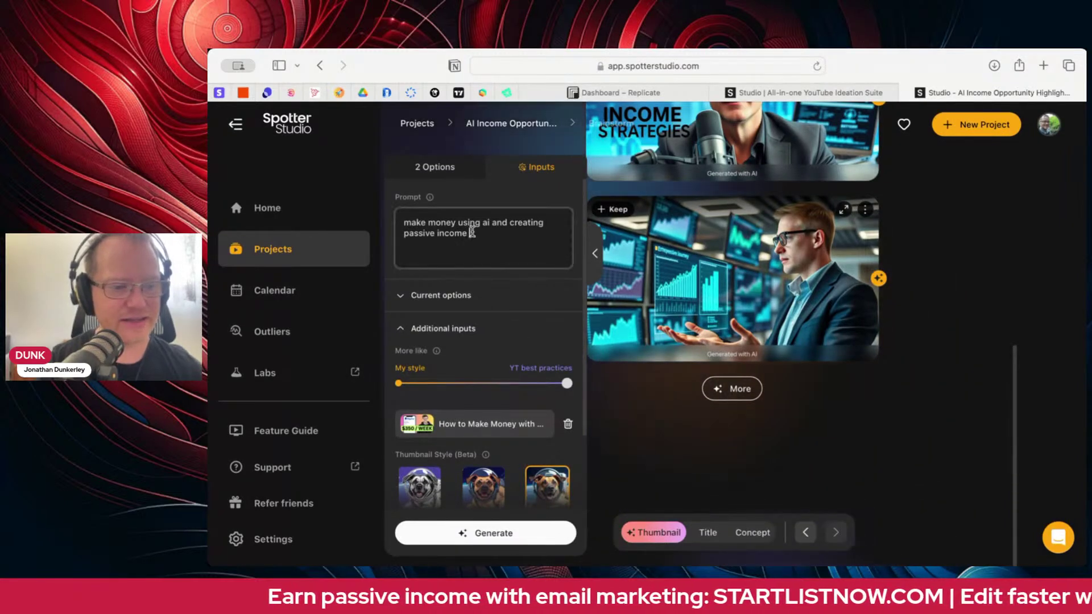
text(. Rob)
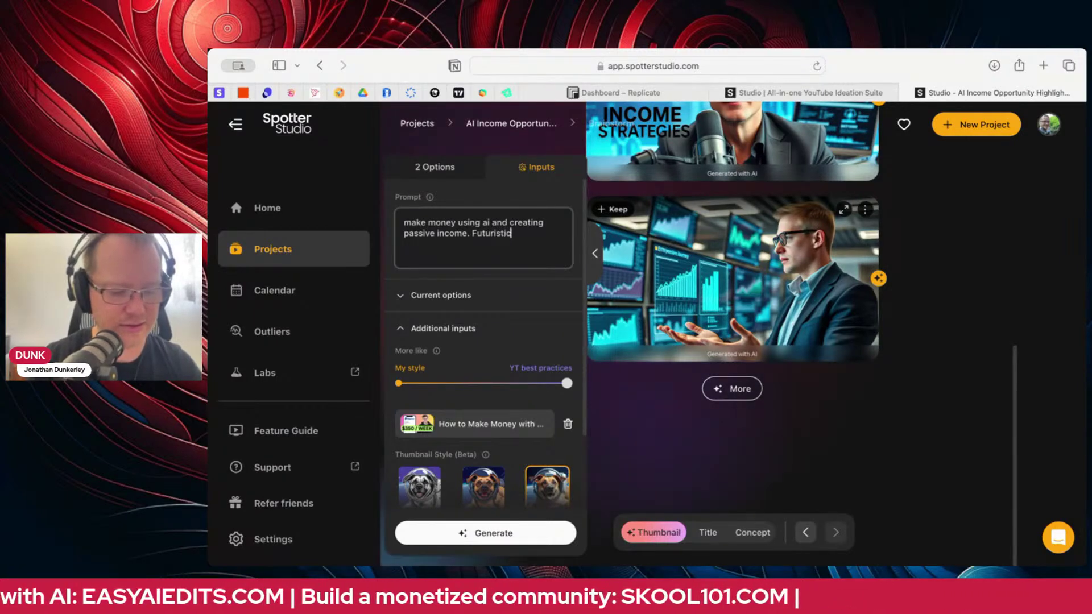
text(robots in the back)
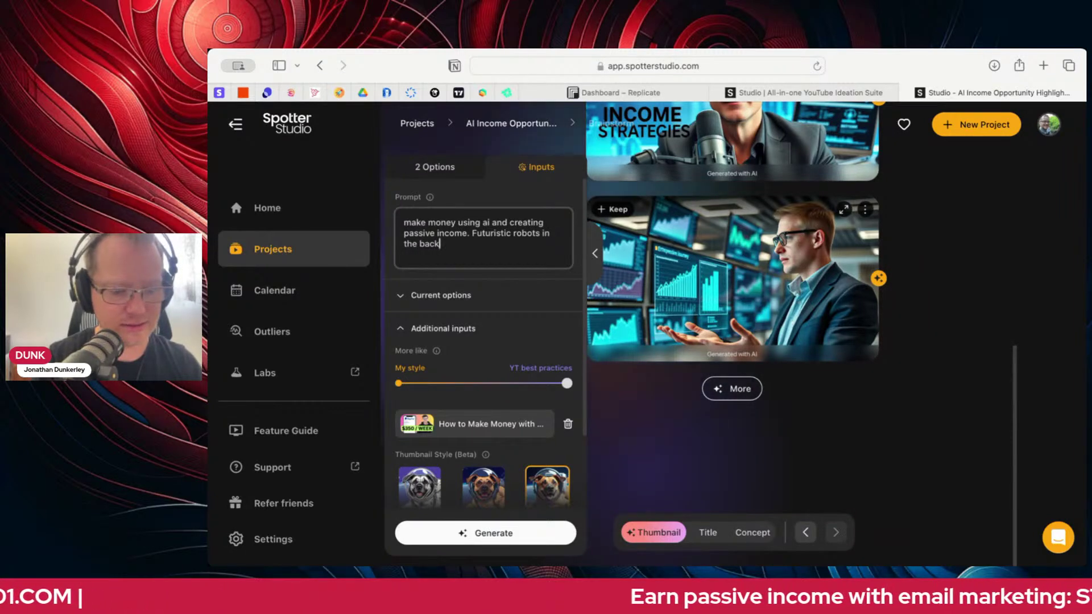
text(ground on screens.)
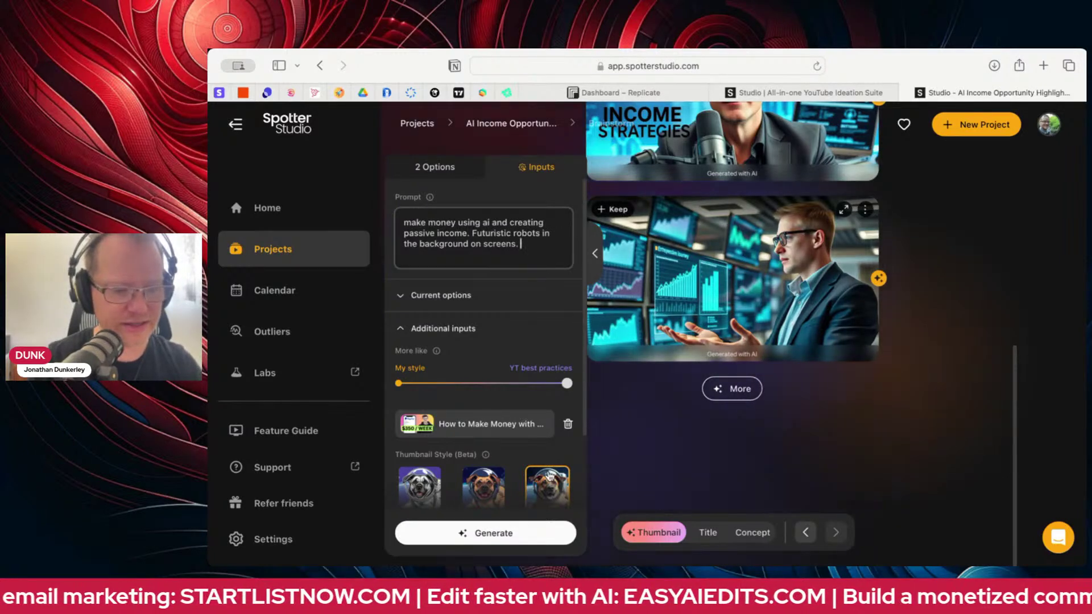
- Generate thumbnails from the prompt about making money with AI, with futuristic robots on background screens, and look through the new images
click(533, 532)
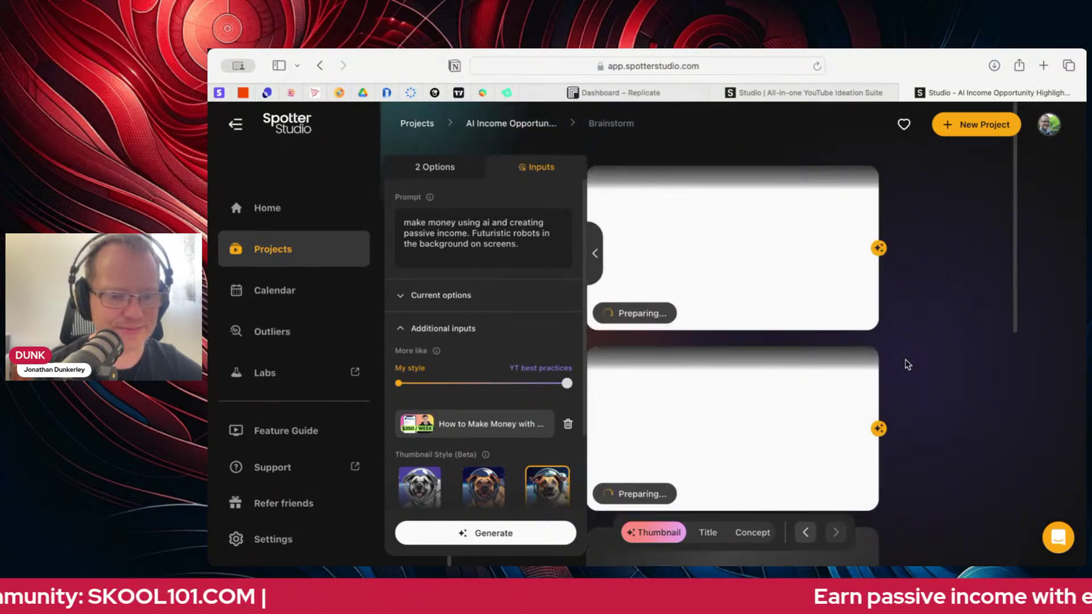
scroll(908, 364, down, 3)
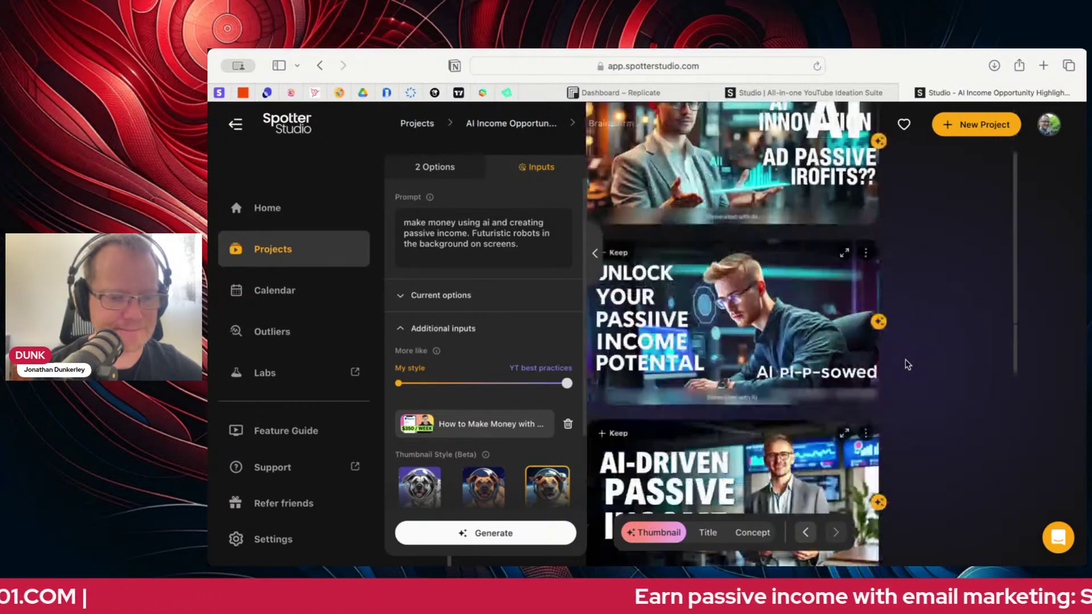
scroll(908, 365, down, 5)
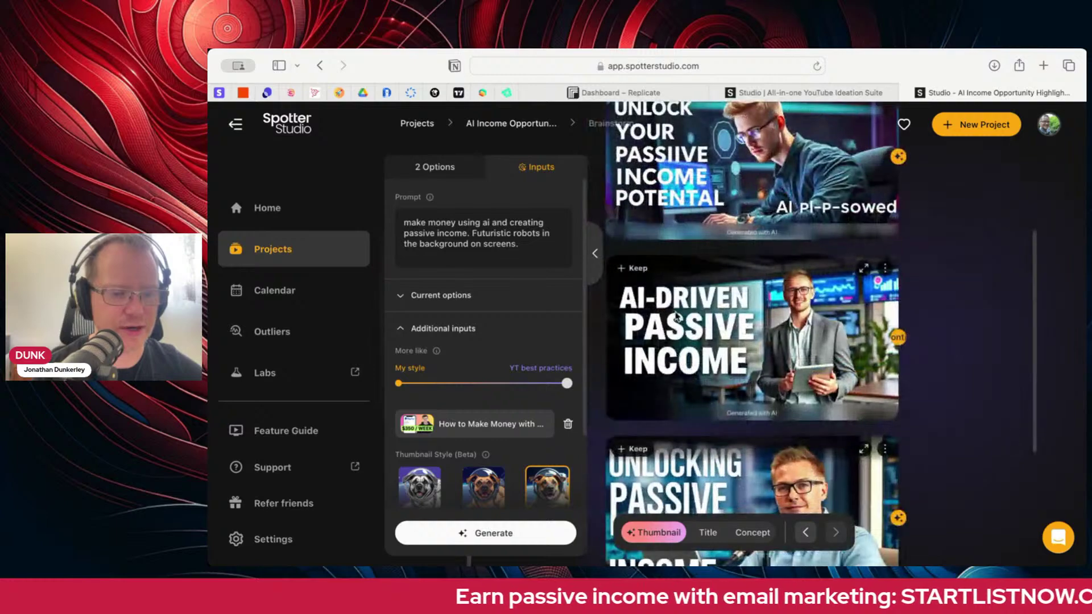
mouse_move(705, 323)
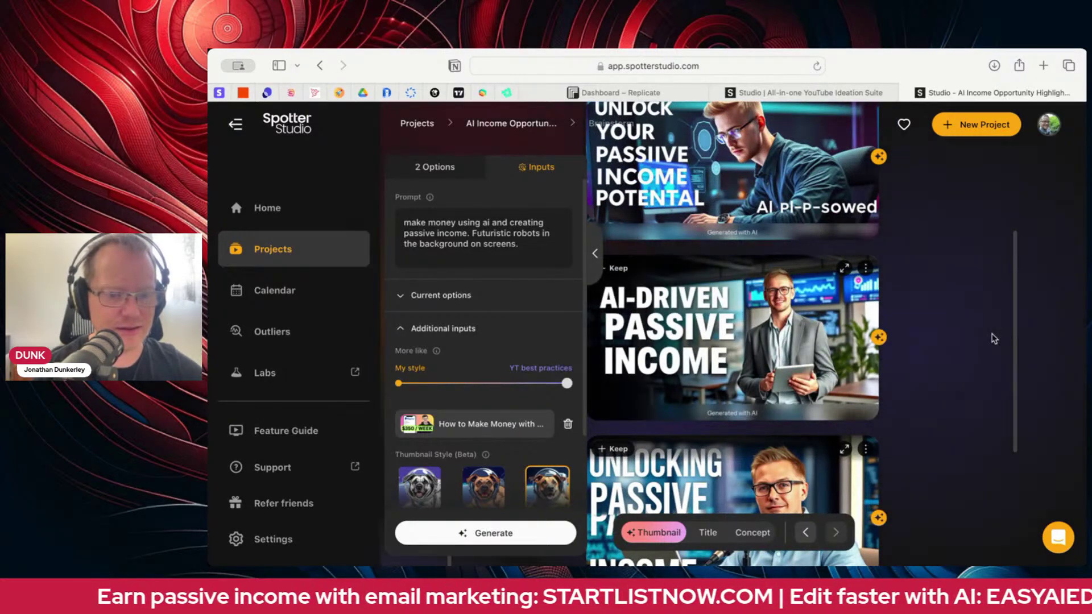
- Generate more thumbnails below the current batch and review the additional images
scroll(992, 339, down, 6)
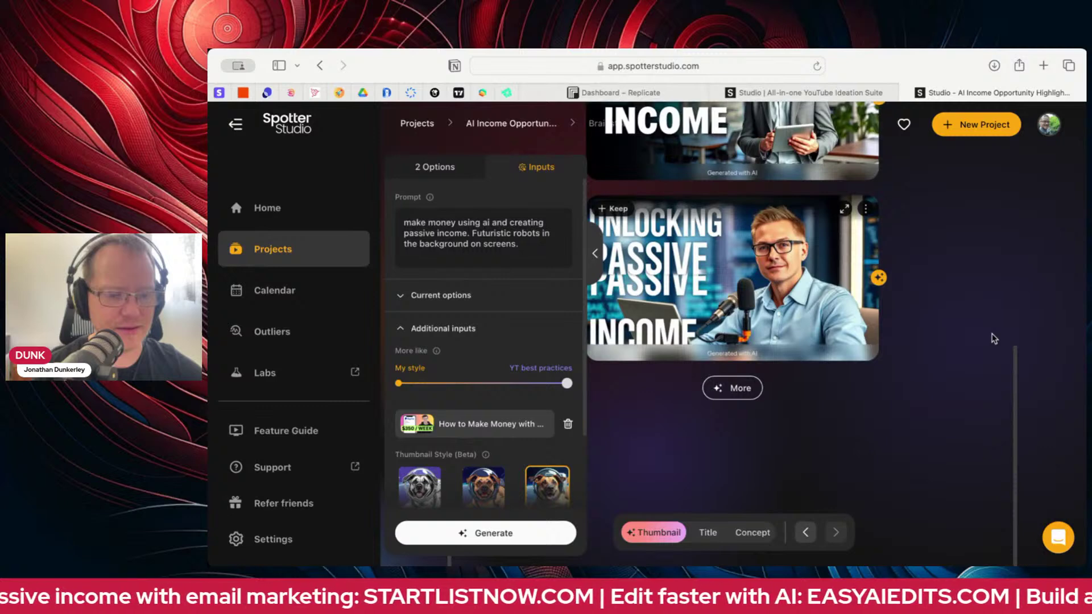
click(732, 388)
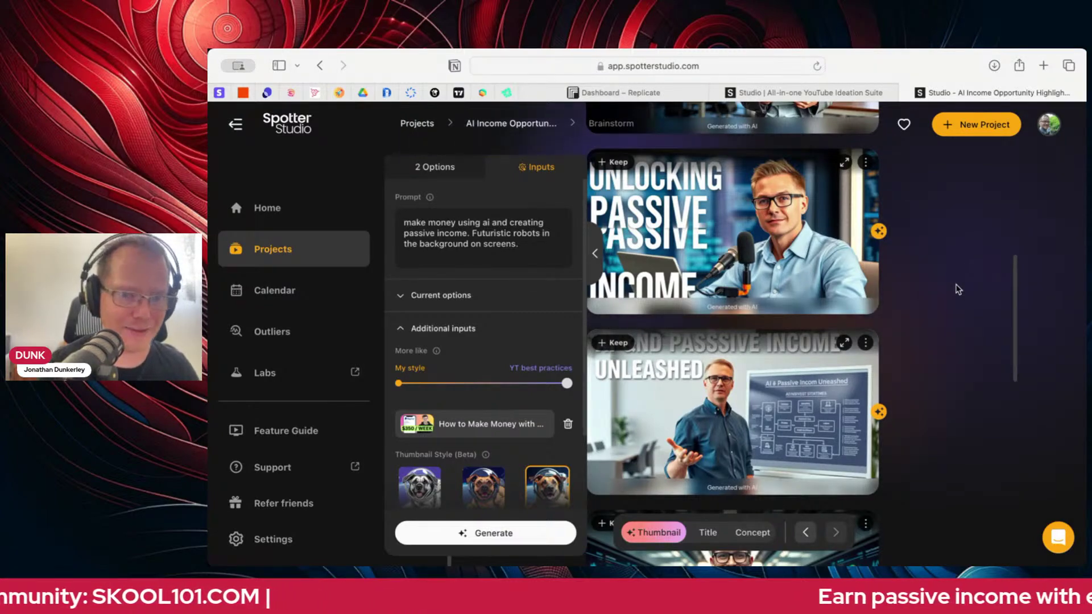
scroll(958, 290, down, 5)
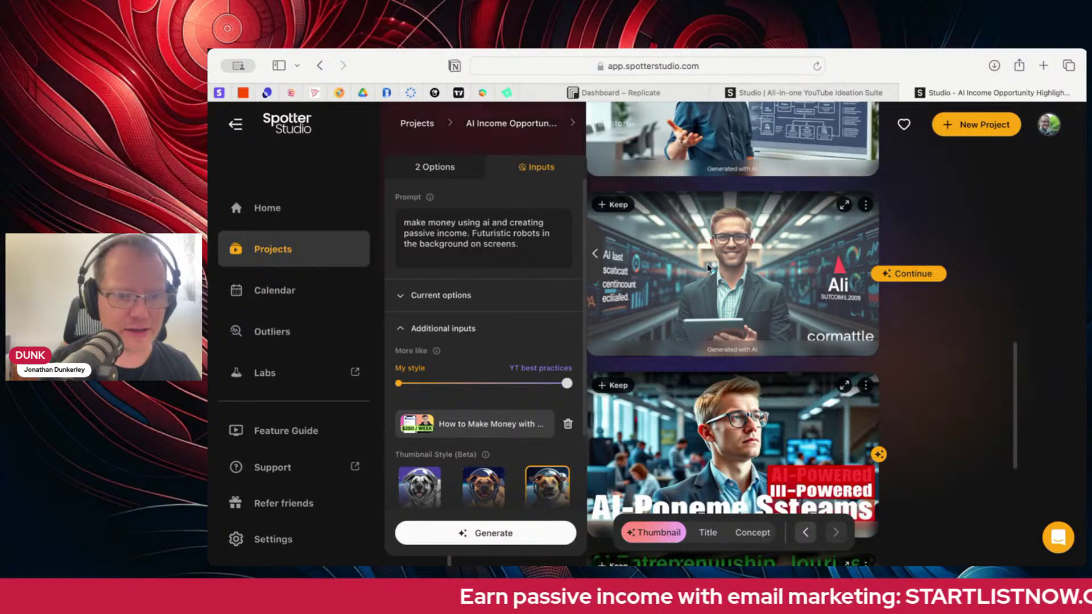
scroll(962, 446, down, 2)
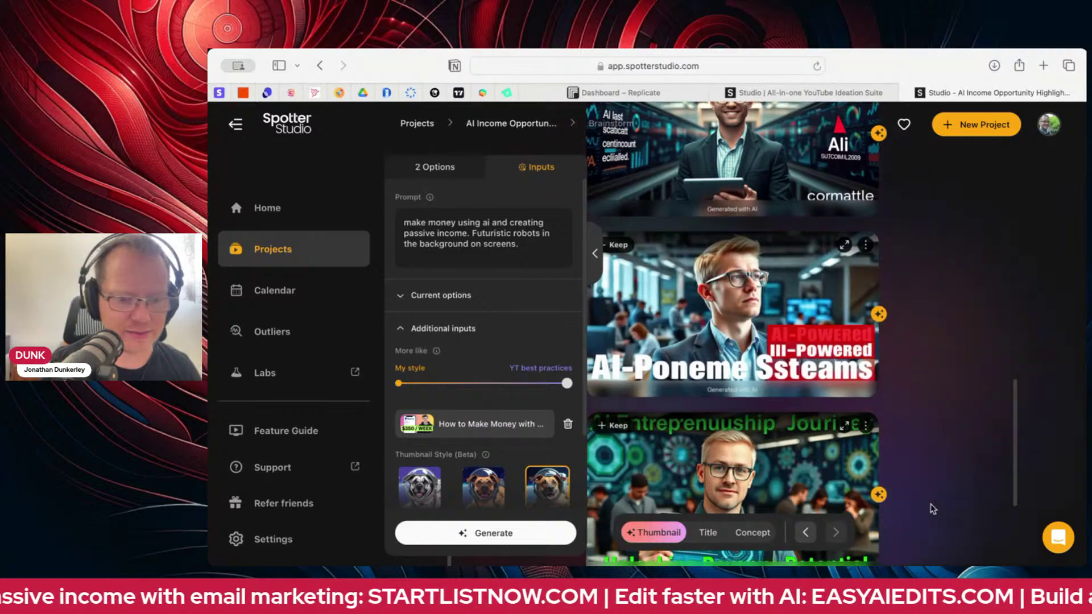
- Create new versions of the last thumbnail with the "This, but" instruction "but the text is on the tablet screen."
scroll(932, 508, down, 2)
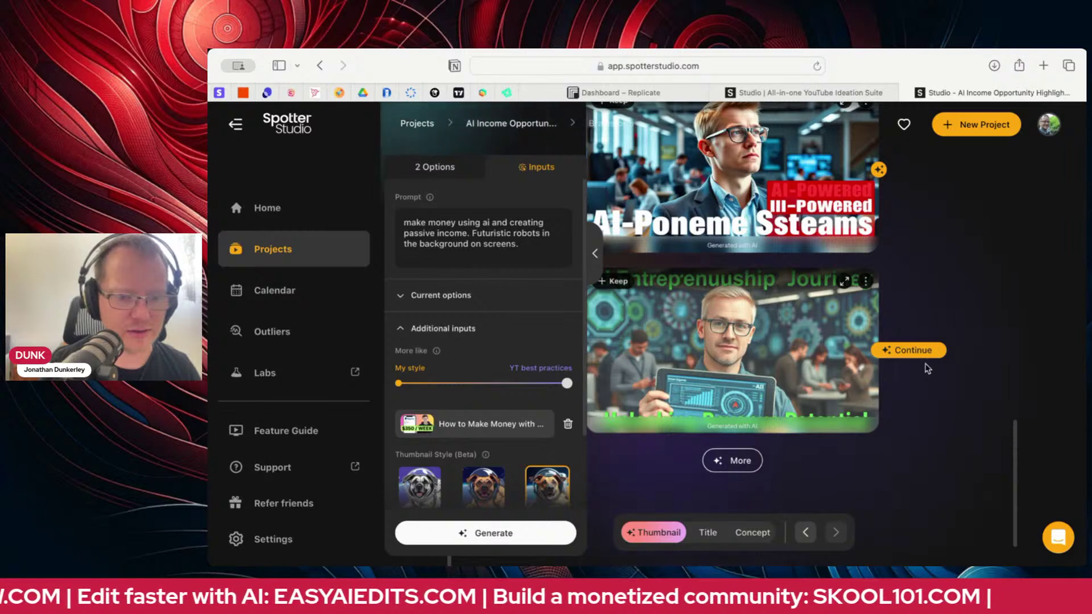
click(886, 351)
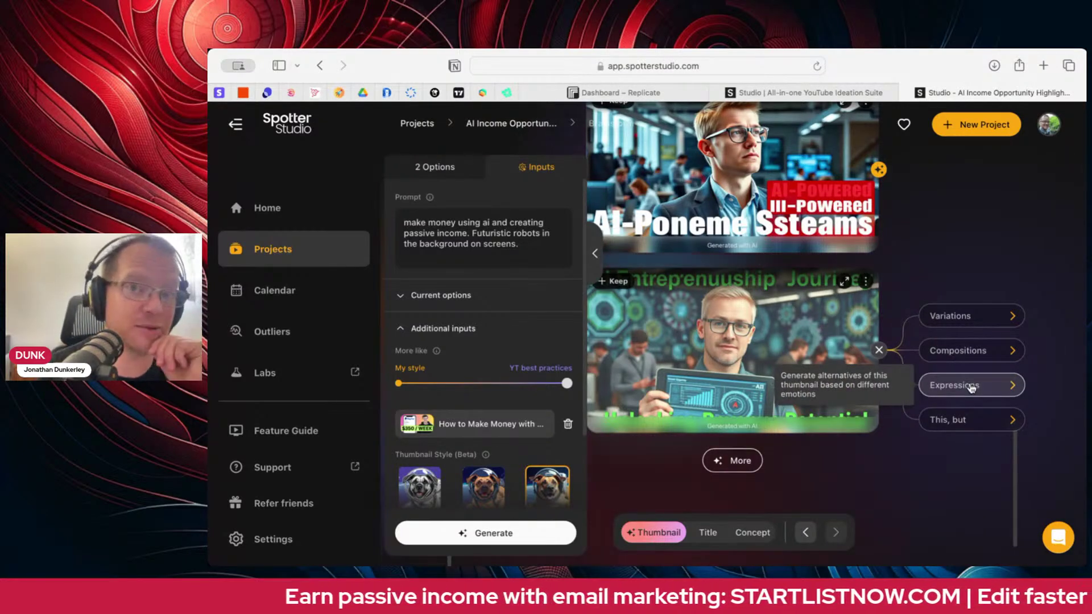
click(968, 427)
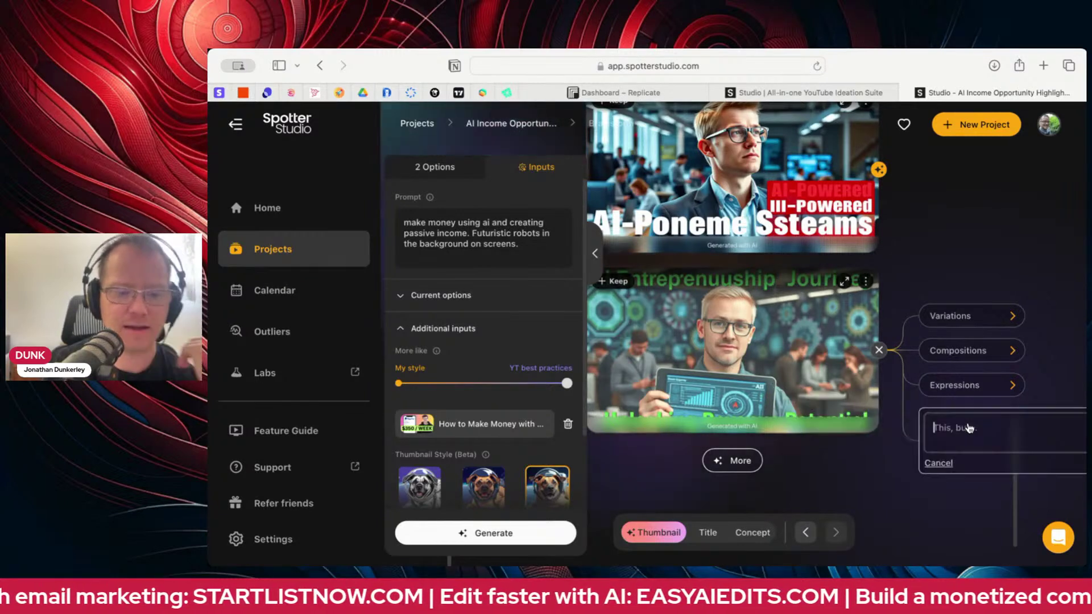
text(but the text)
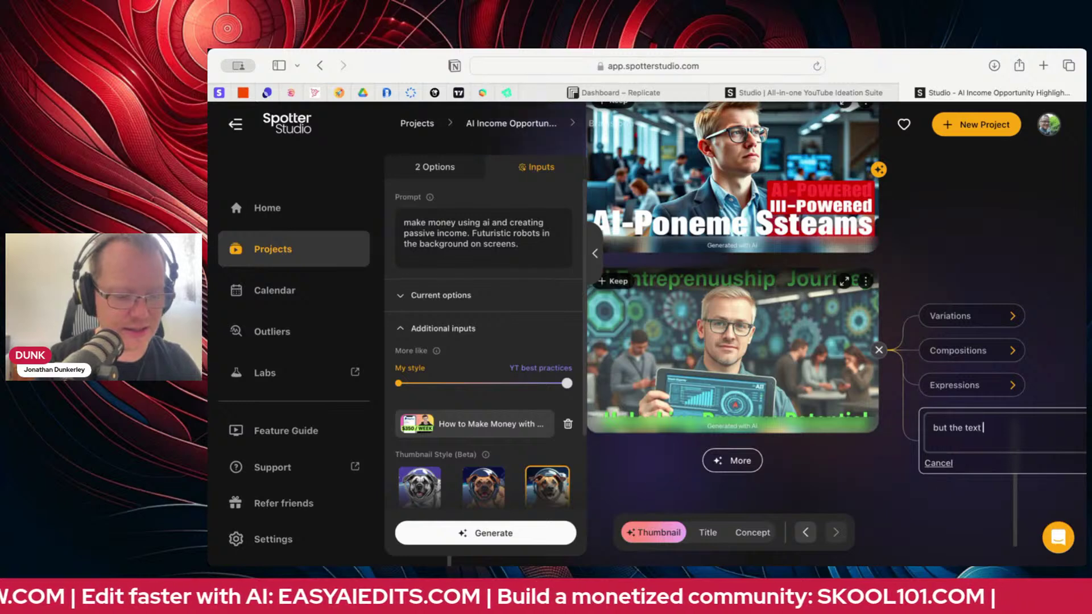
text( is on the)
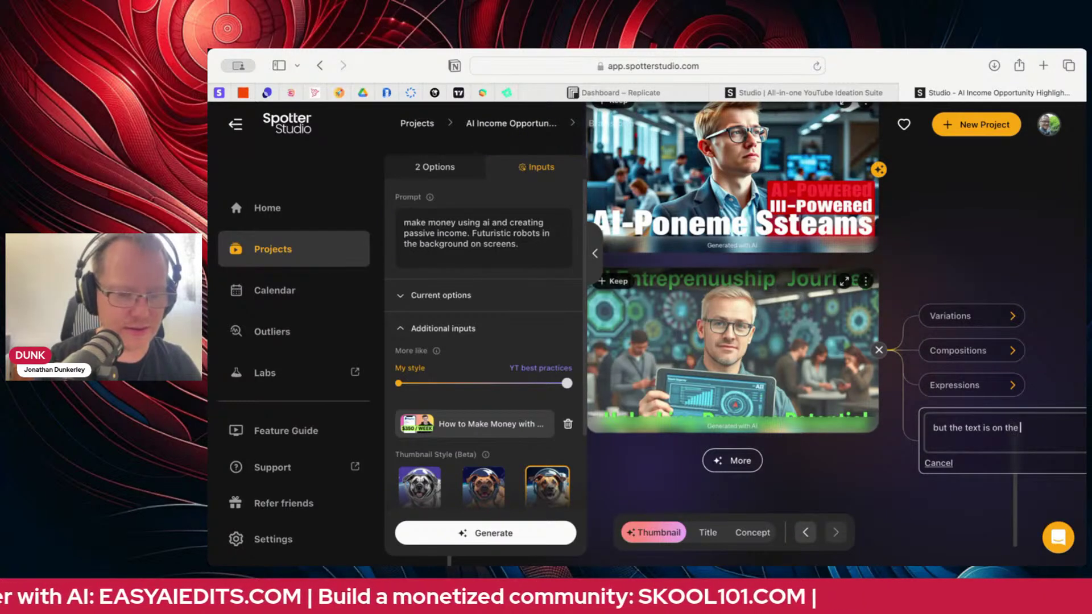
text( ta)
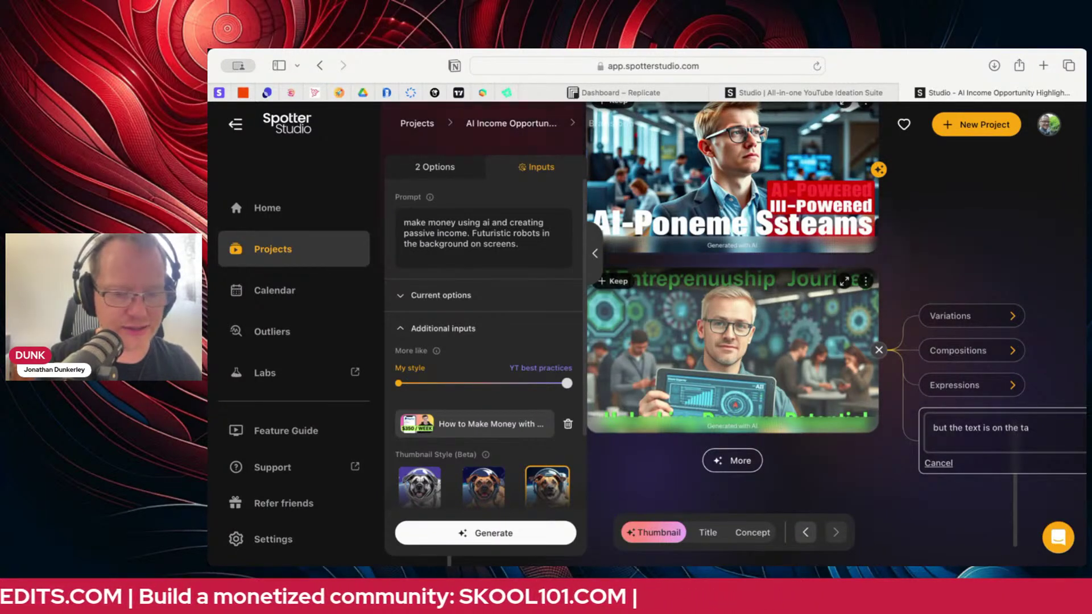
text(blet sc)
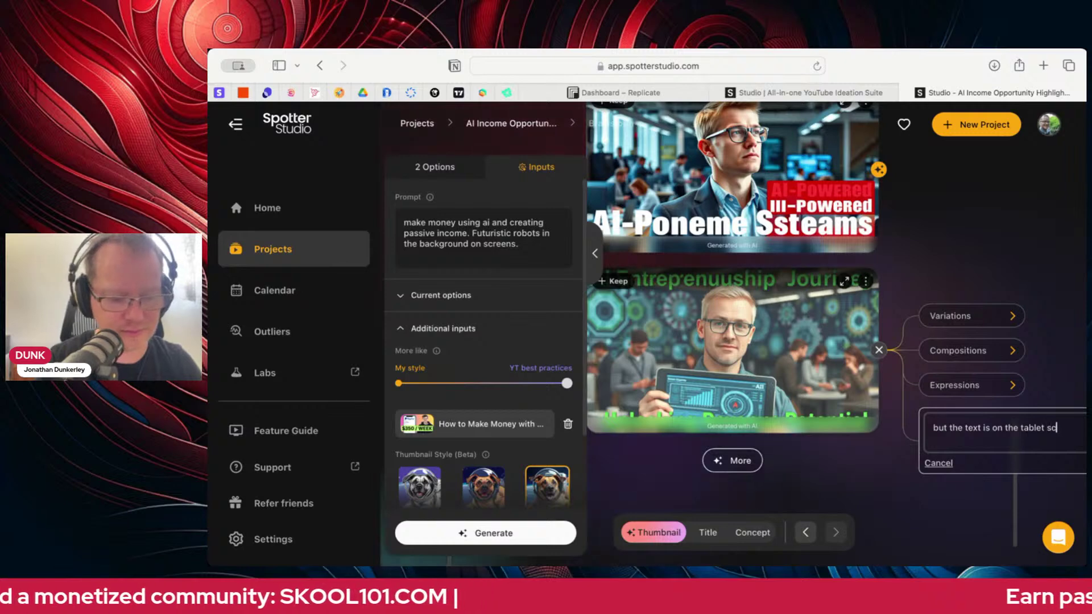
text(reen.)
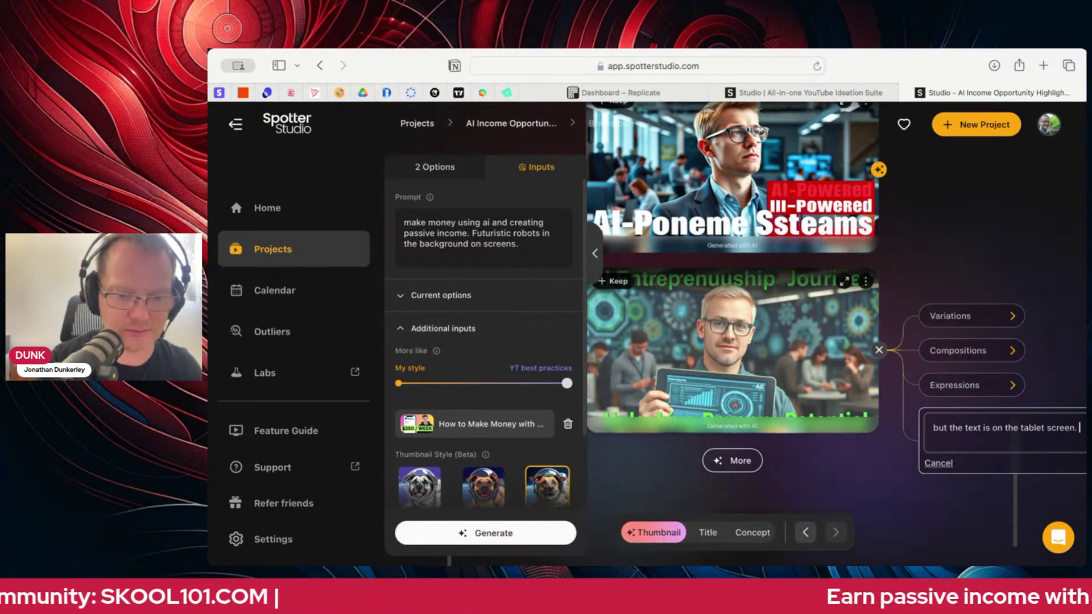
key(Return)
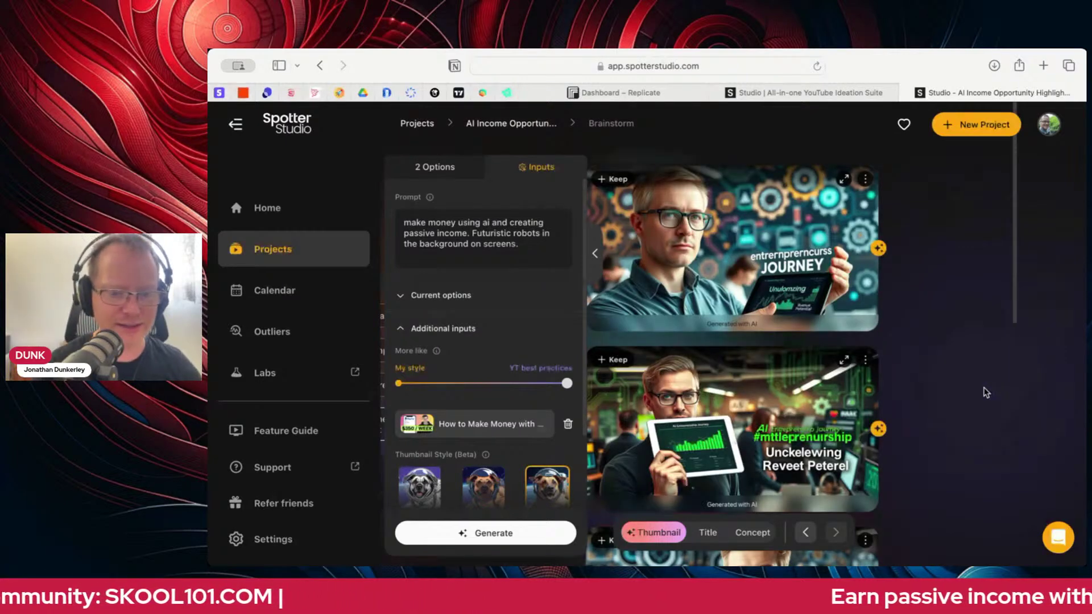
- Generate Excited expression alternatives of the third thumbnail, where the man holds a tablet reading "Revenue"
scroll(986, 393, down, 6)
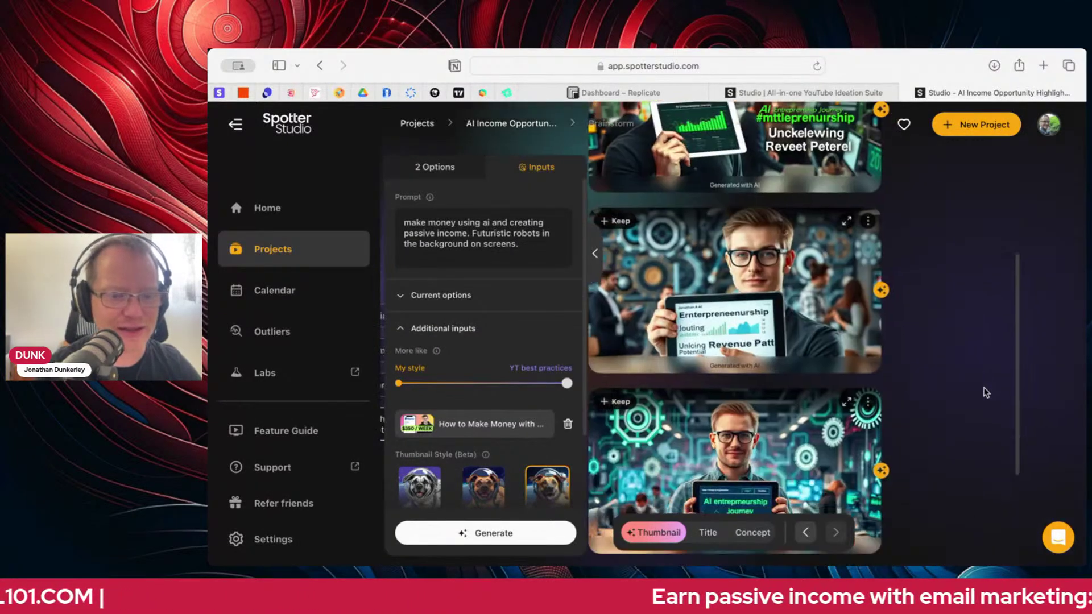
mouse_move(704, 293)
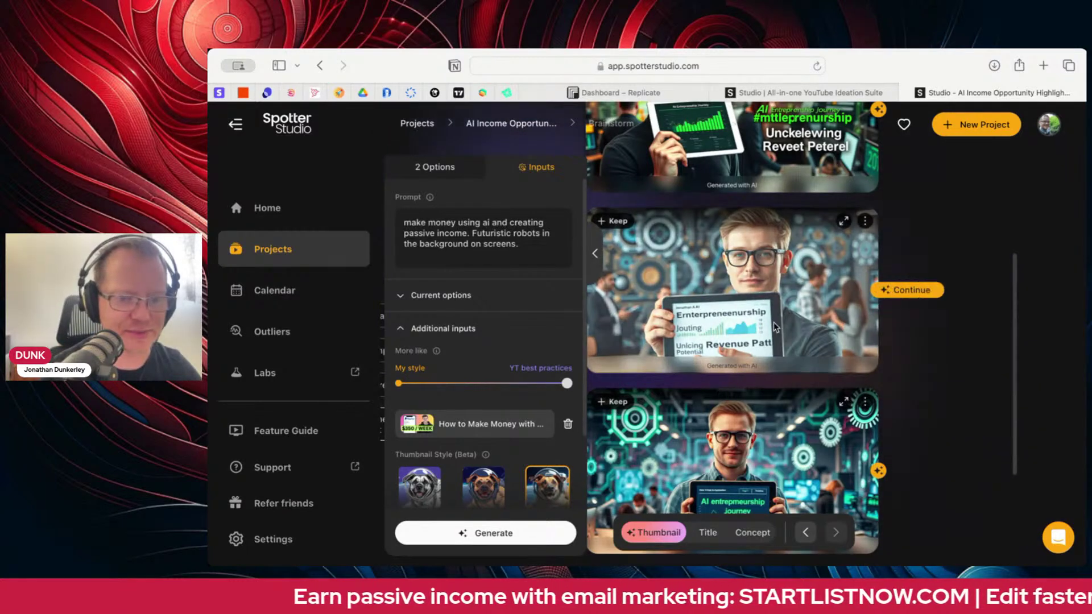
click(885, 295)
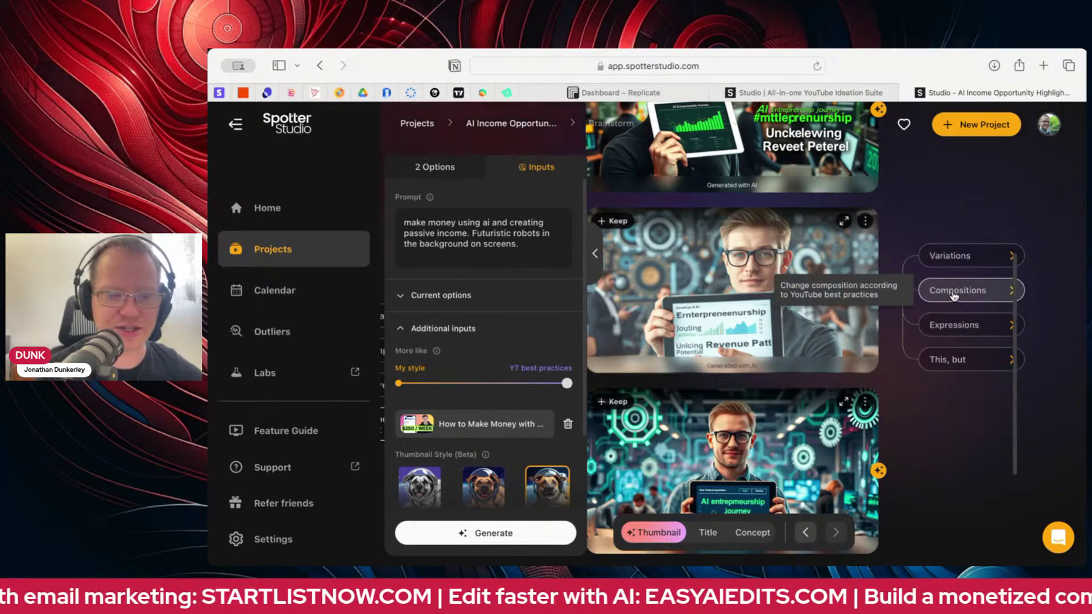
click(948, 334)
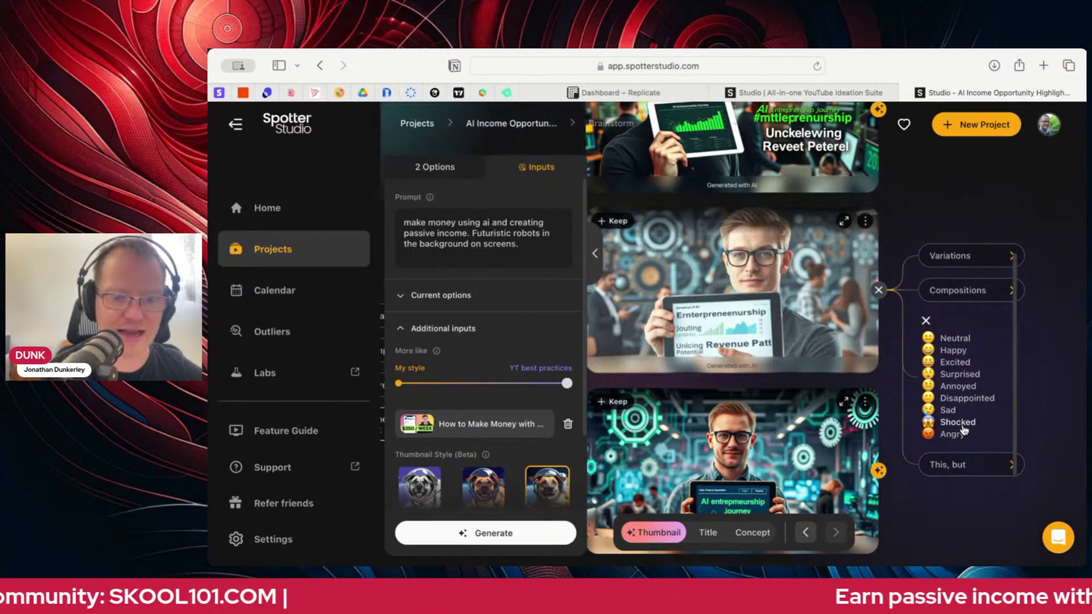
scroll(967, 398, down, 1)
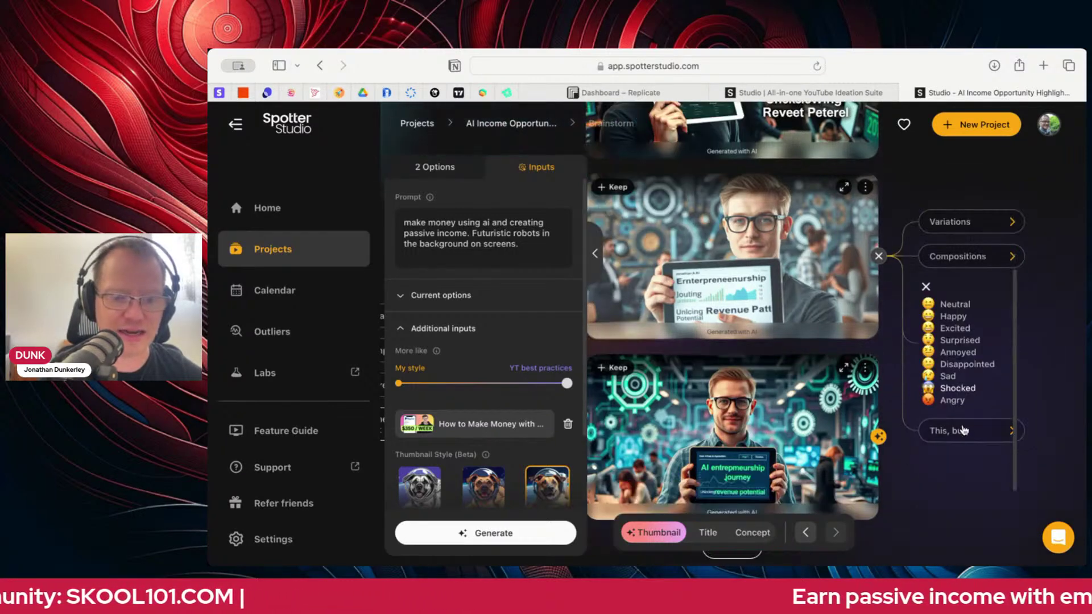
click(964, 330)
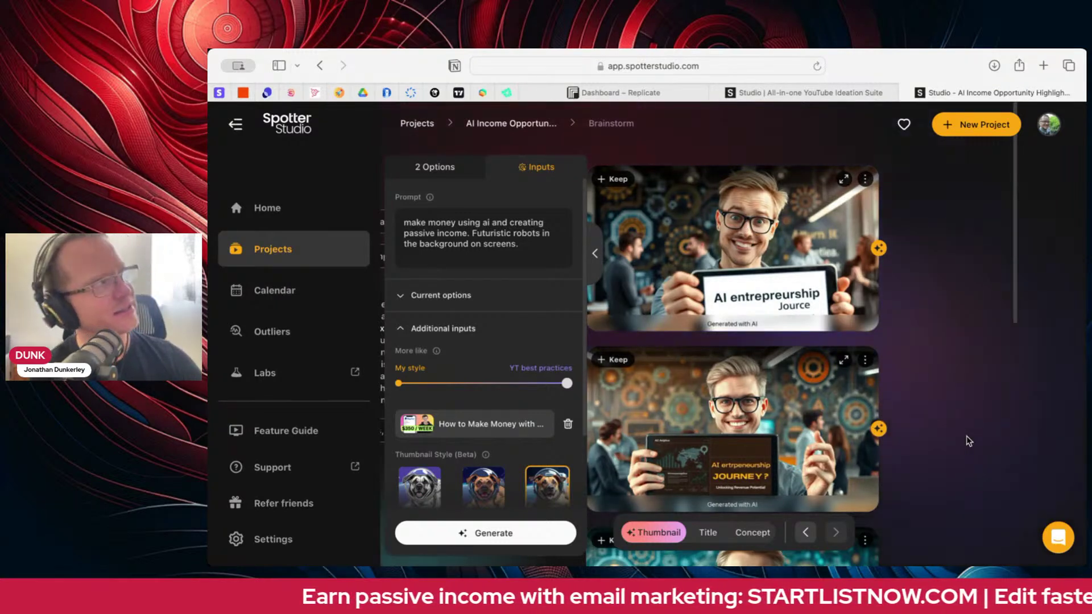
- Review the excited-expression thumbnails and keep the last one, with the man holding a dark tablet in front of gears
scroll(967, 436, down, 3)
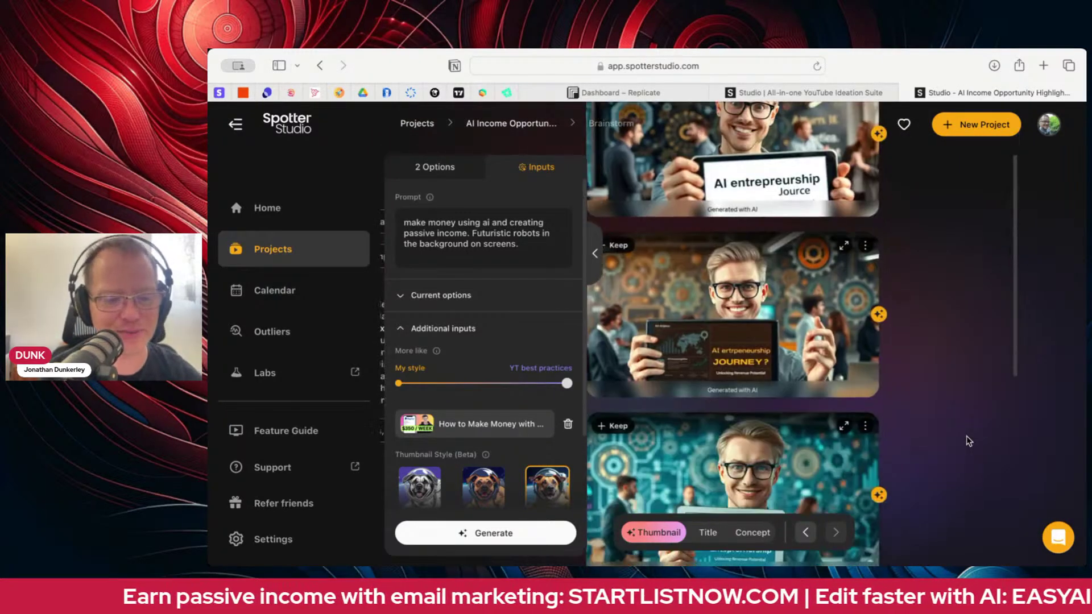
scroll(967, 435, down, 6)
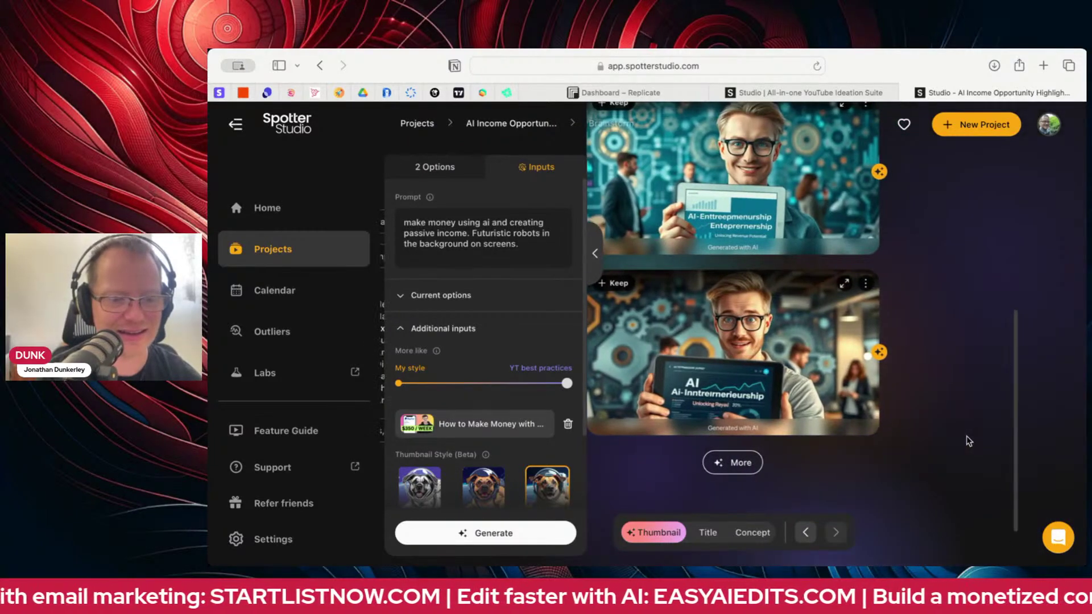
scroll(966, 436, down, 2)
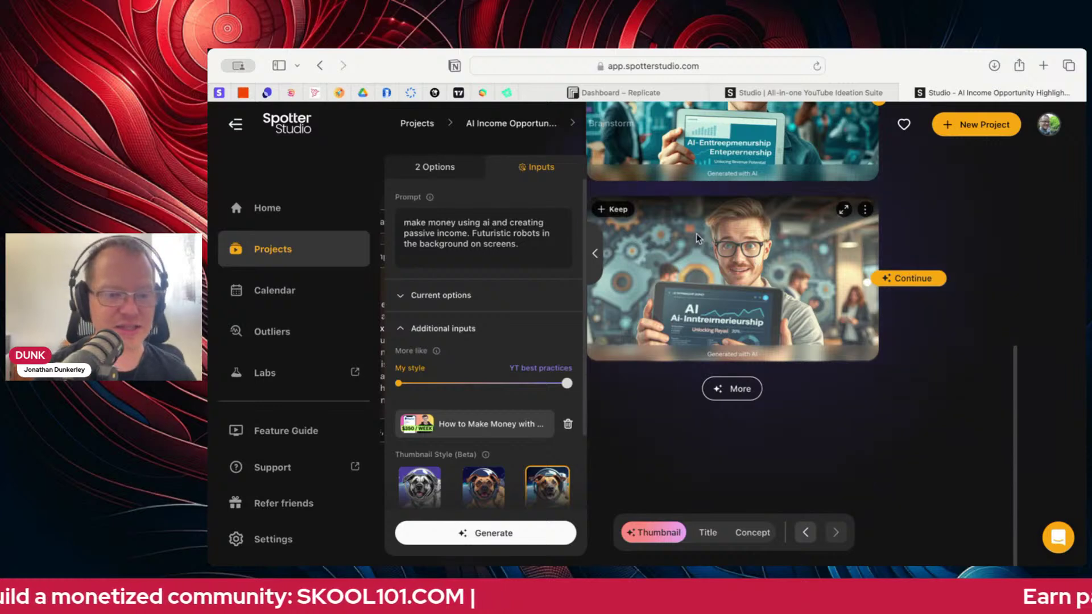
click(616, 212)
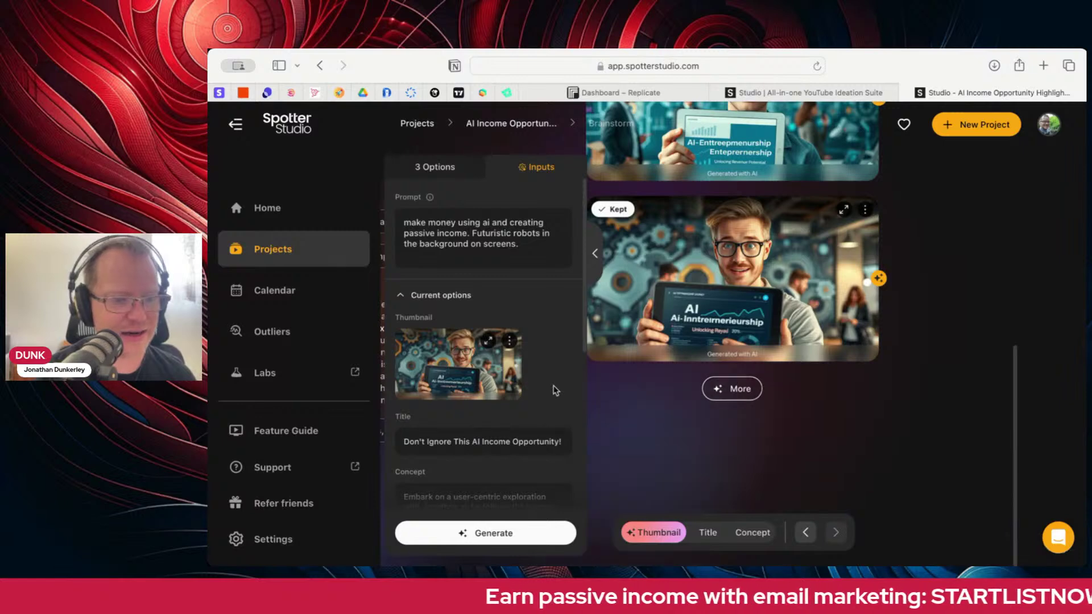
- Review the project's current inputs, then check the kept thumbnail, title and concept options
scroll(548, 378, down, 3)
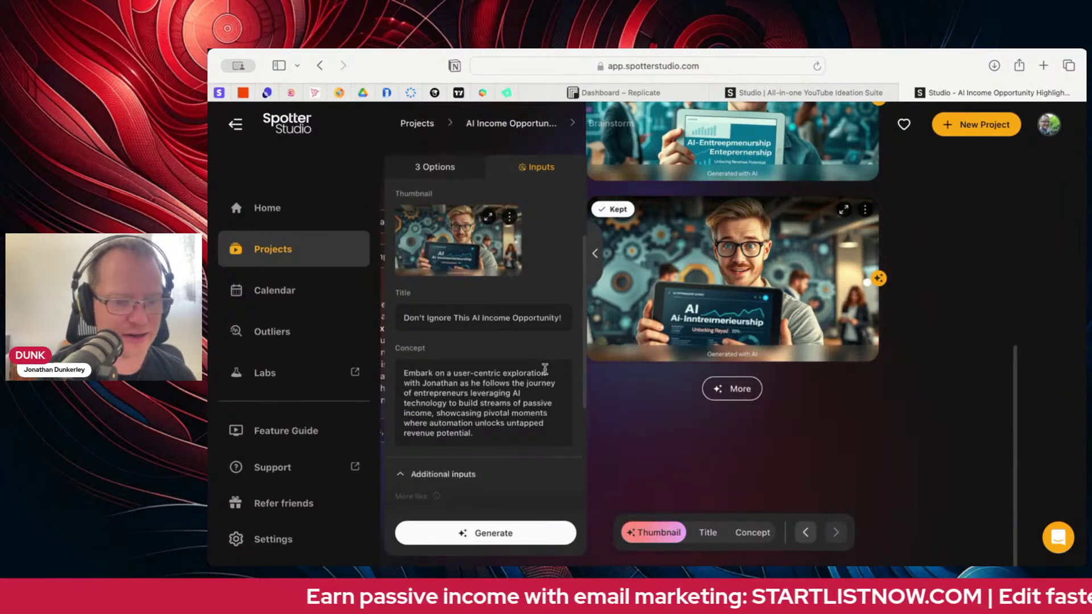
scroll(545, 368, down, 5)
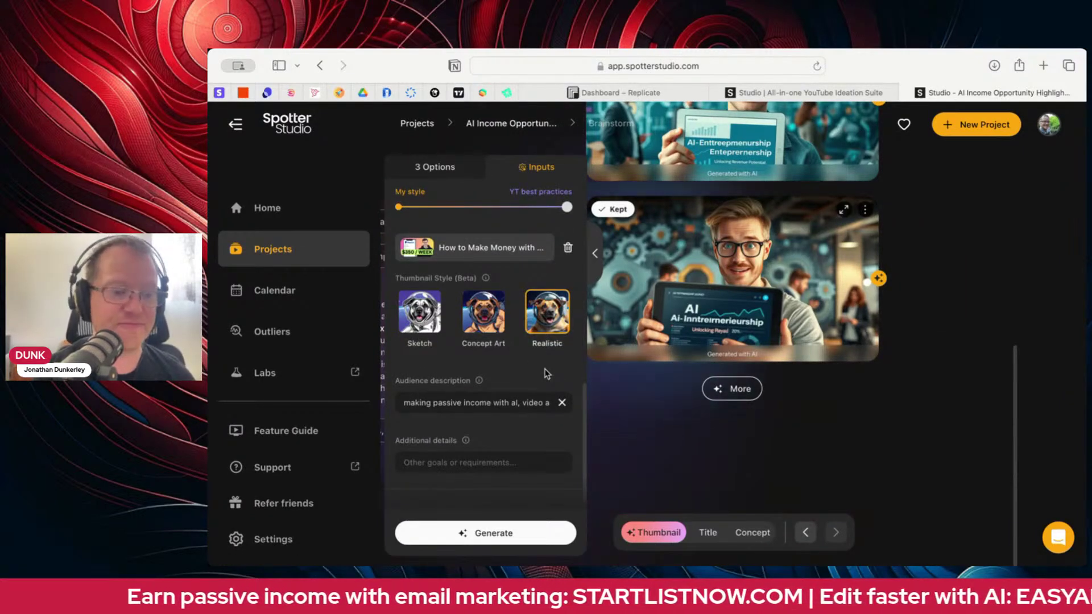
scroll(547, 374, up, 10)
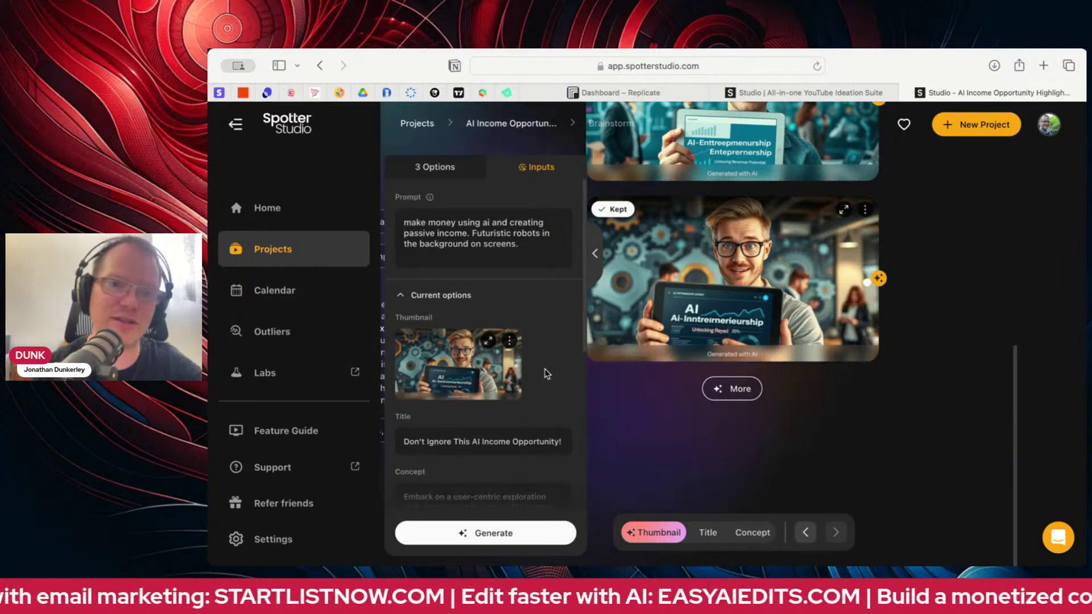
click(450, 171)
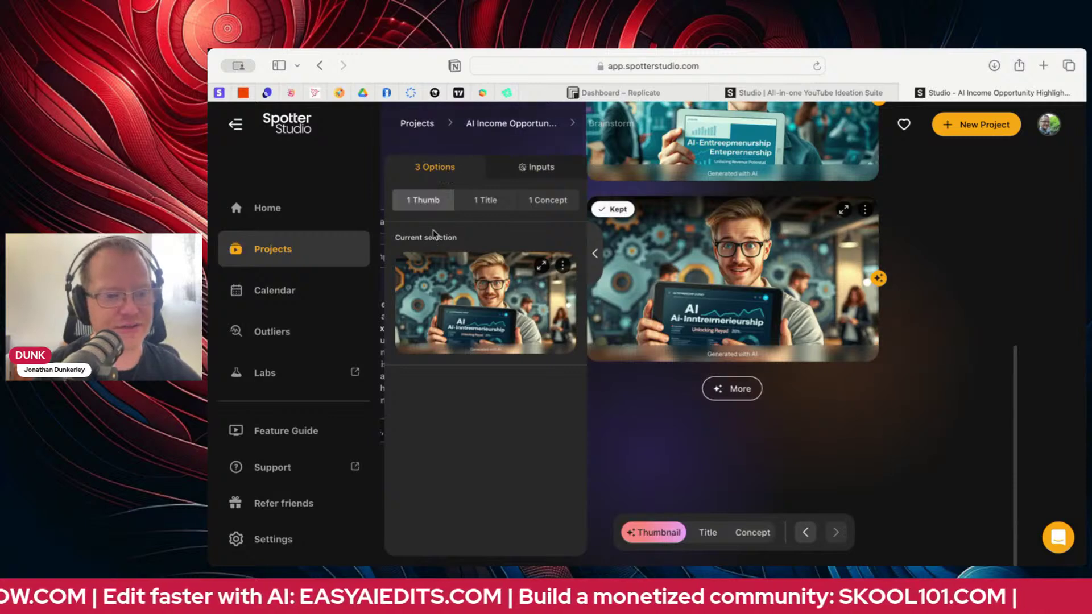
click(498, 203)
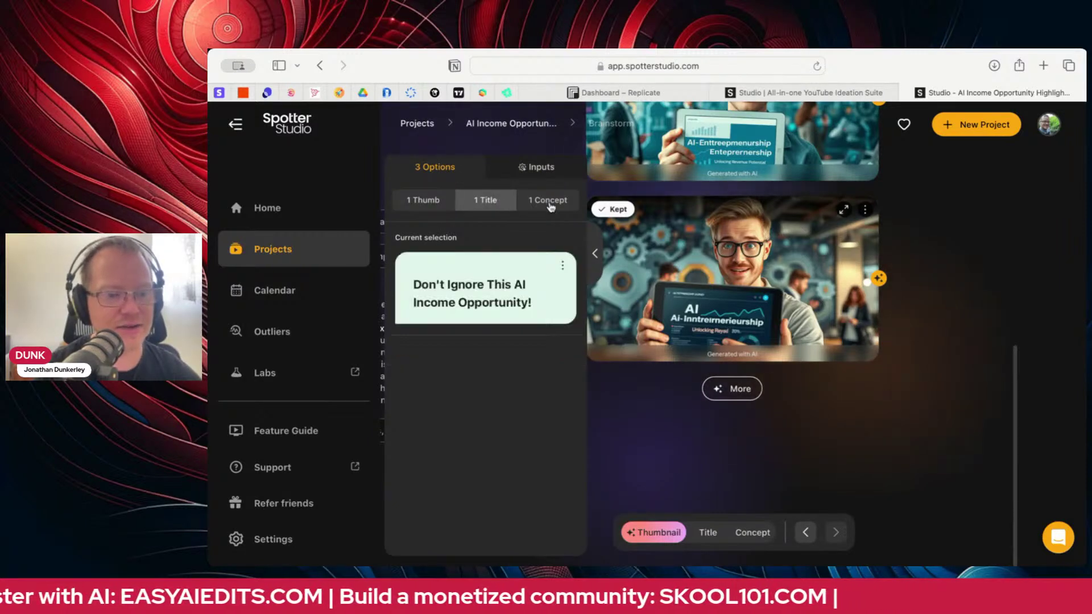
click(551, 203)
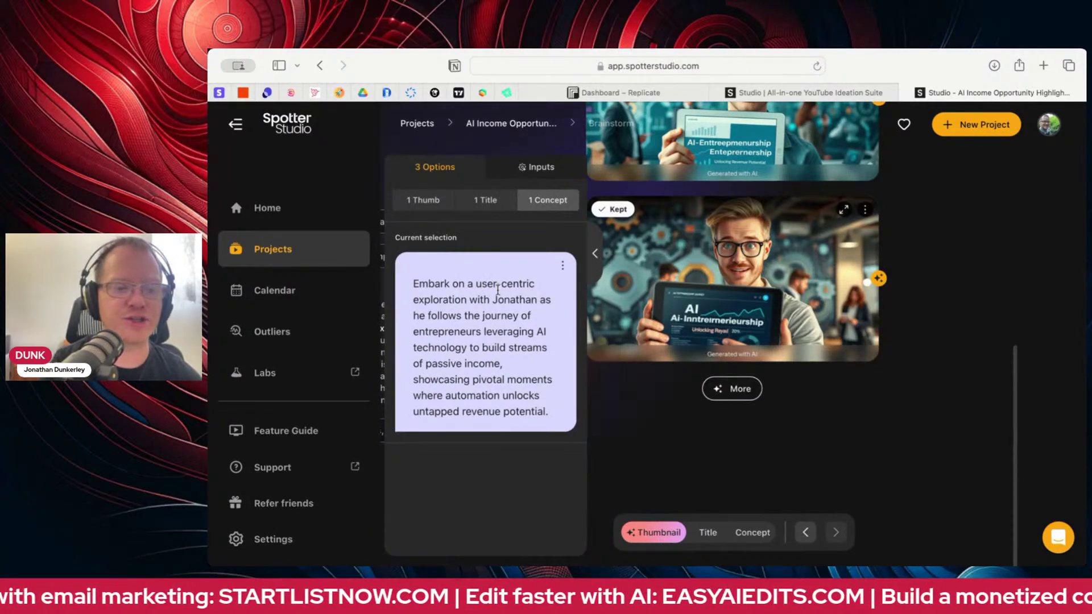
click(422, 200)
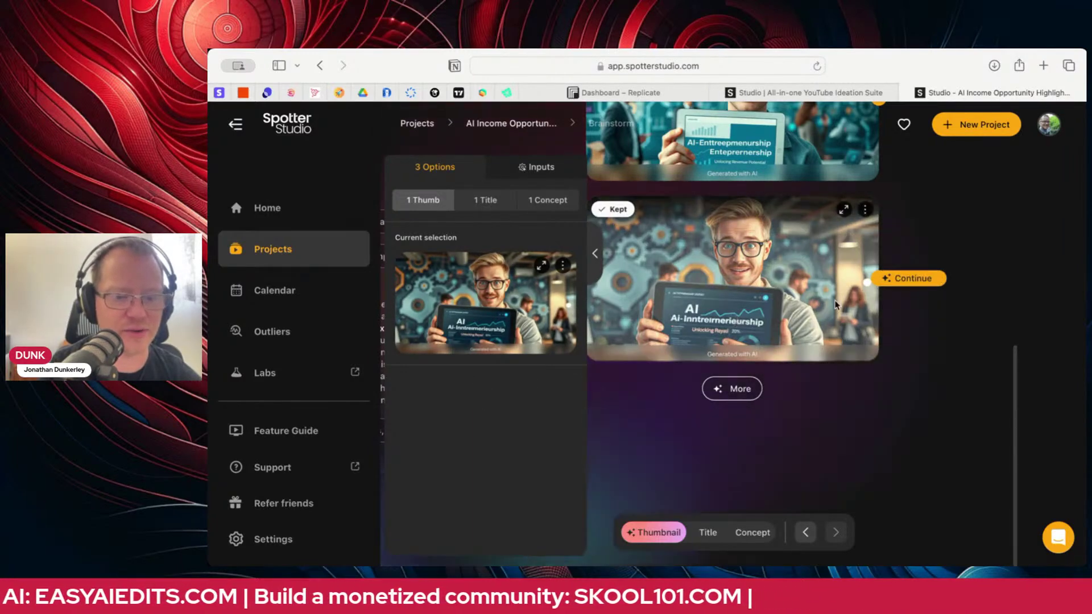
- Download the kept thumbnail of the man holding the dark tablet in front of gears
click(894, 283)
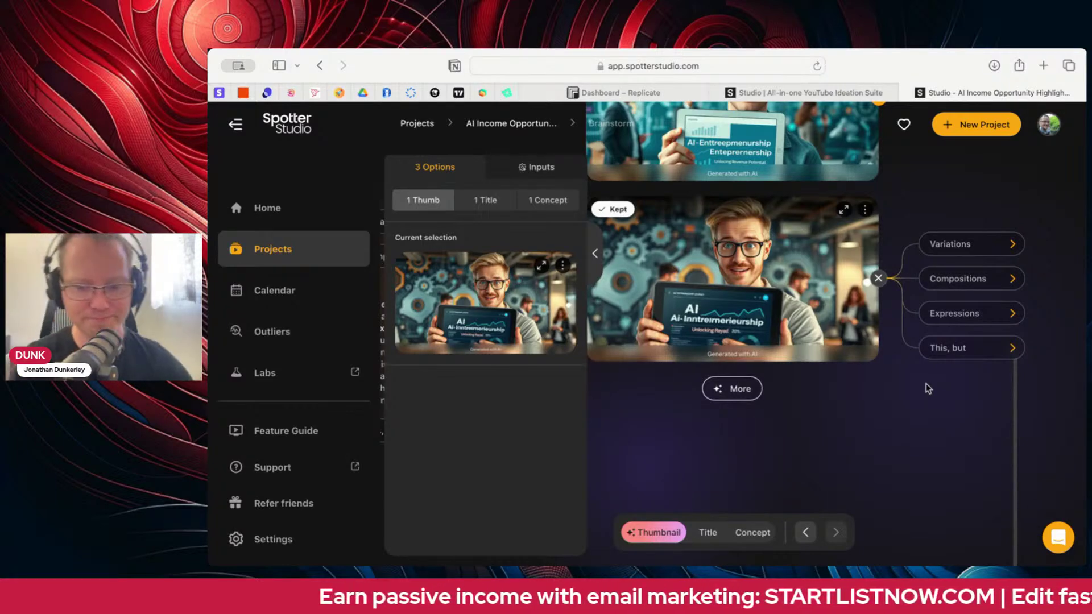
click(564, 266)
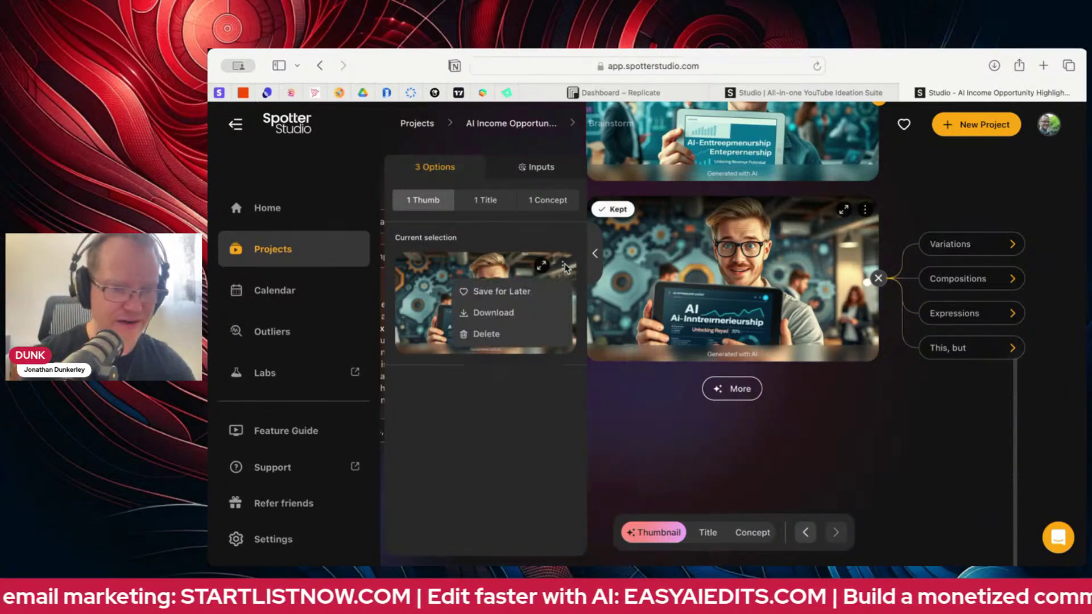
click(528, 317)
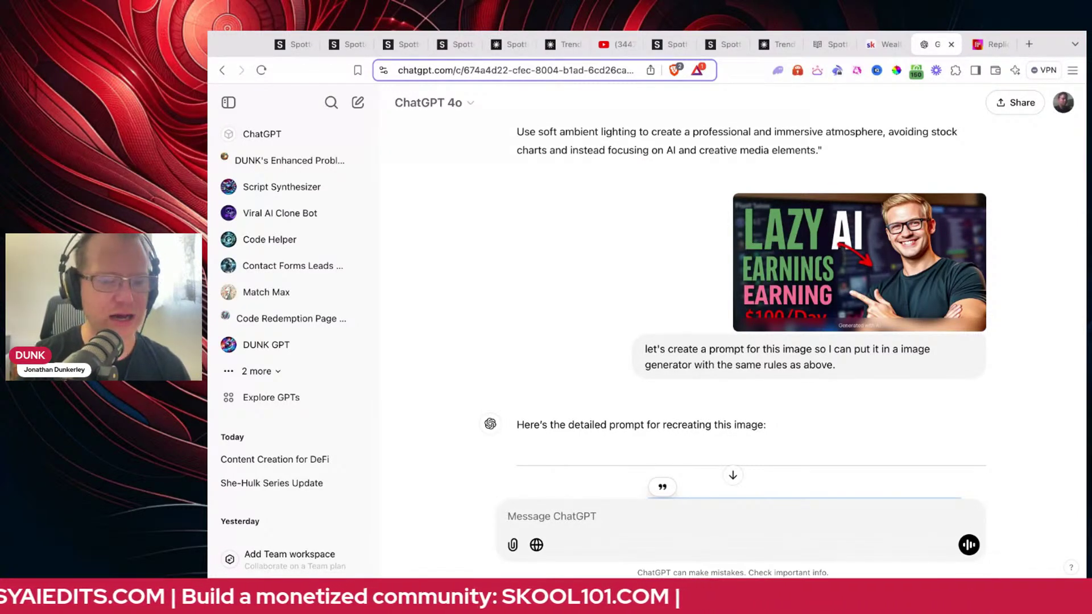
- Review the earlier thumbnail images, prompt requests and generated prompts in the ChatGPT conversation
scroll(590, 340, down, 2)
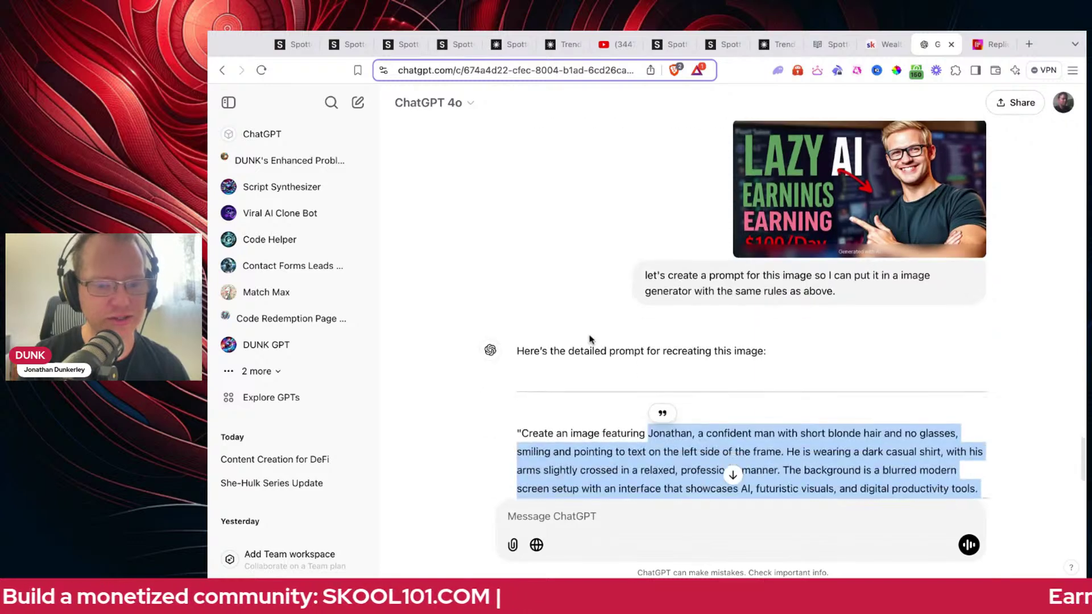
scroll(590, 340, down, 4)
scroll(590, 340, up, 4)
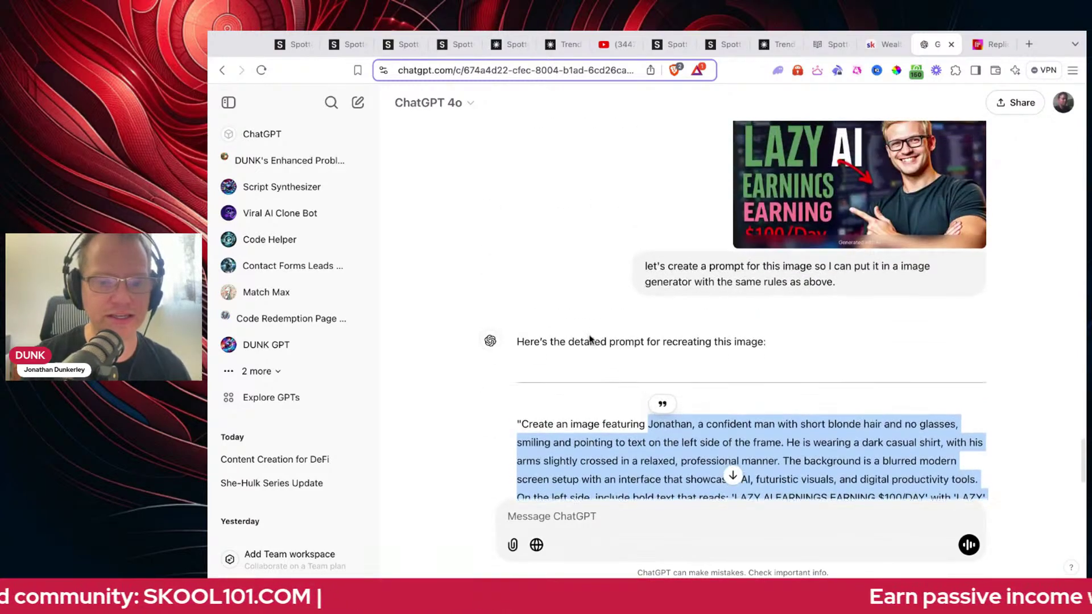
scroll(590, 340, up, 2)
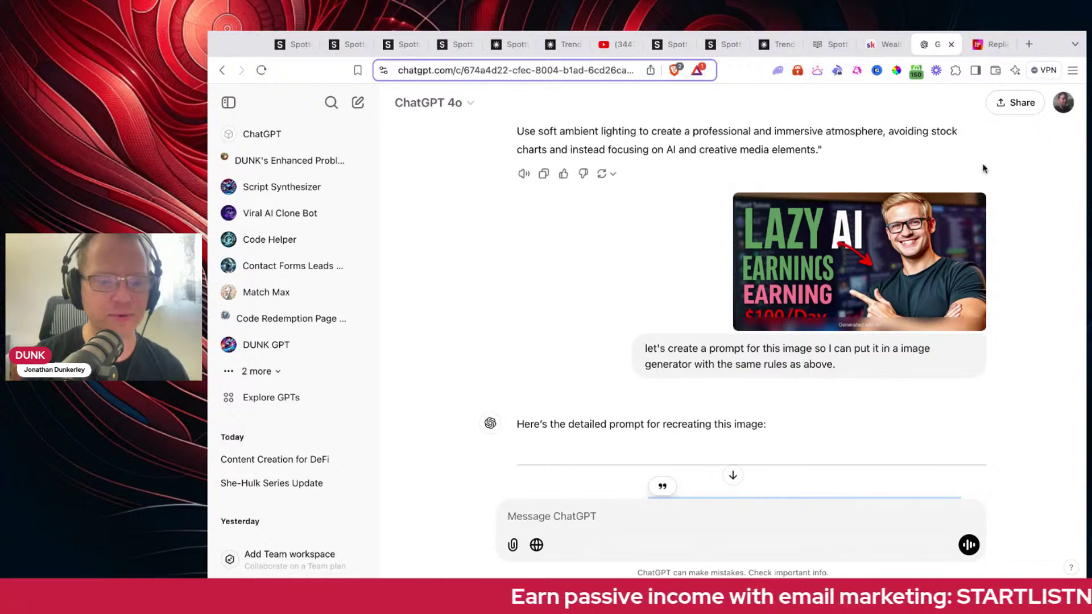
scroll(608, 267, down, 2)
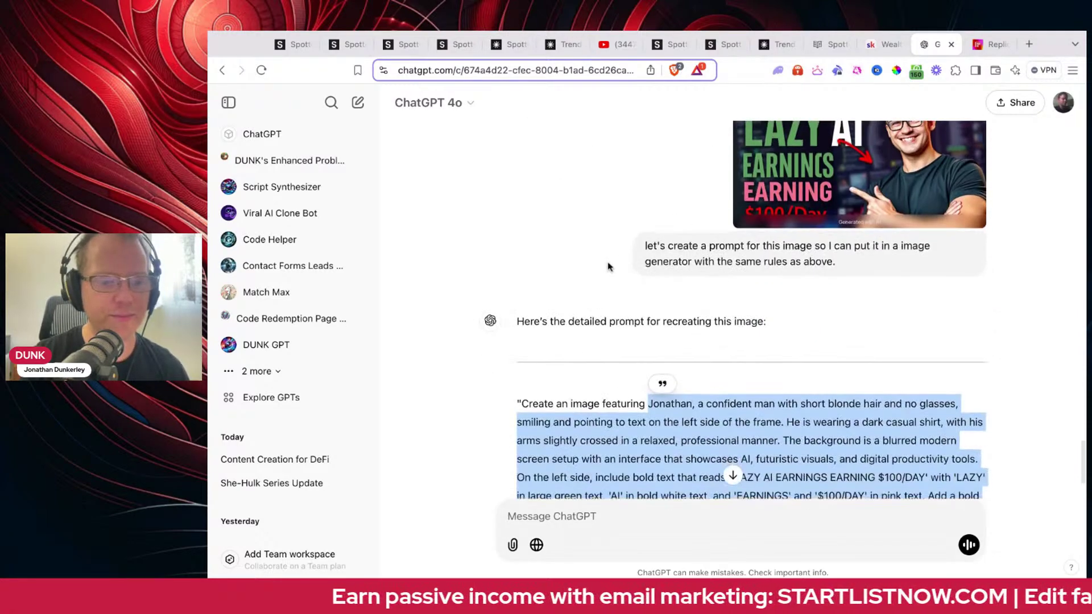
scroll(608, 267, down, 2)
scroll(617, 267, up, 4)
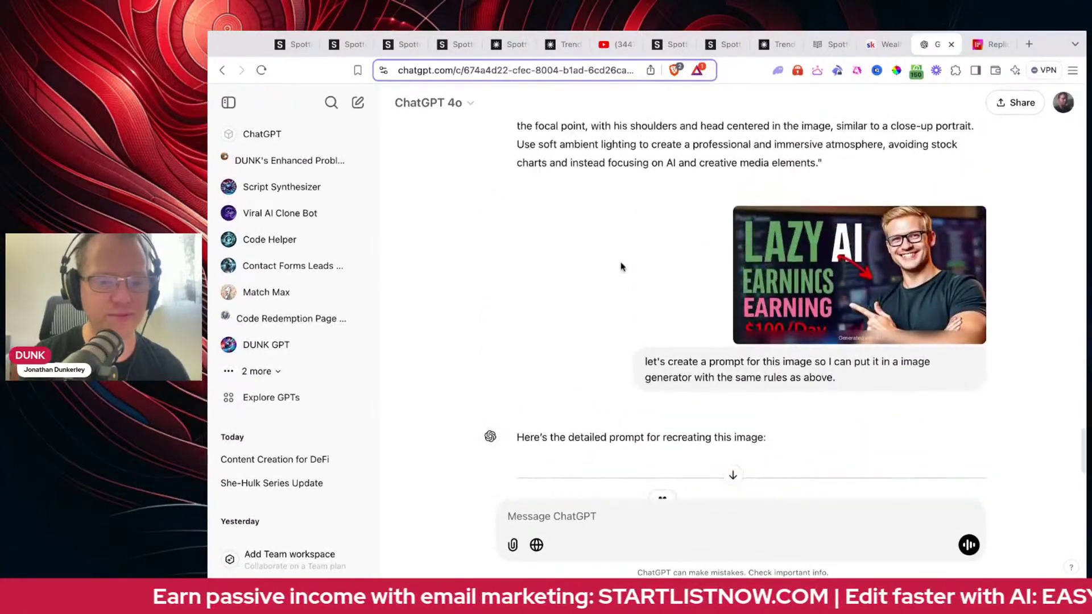
scroll(622, 266, down, 5)
scroll(693, 265, up, 5)
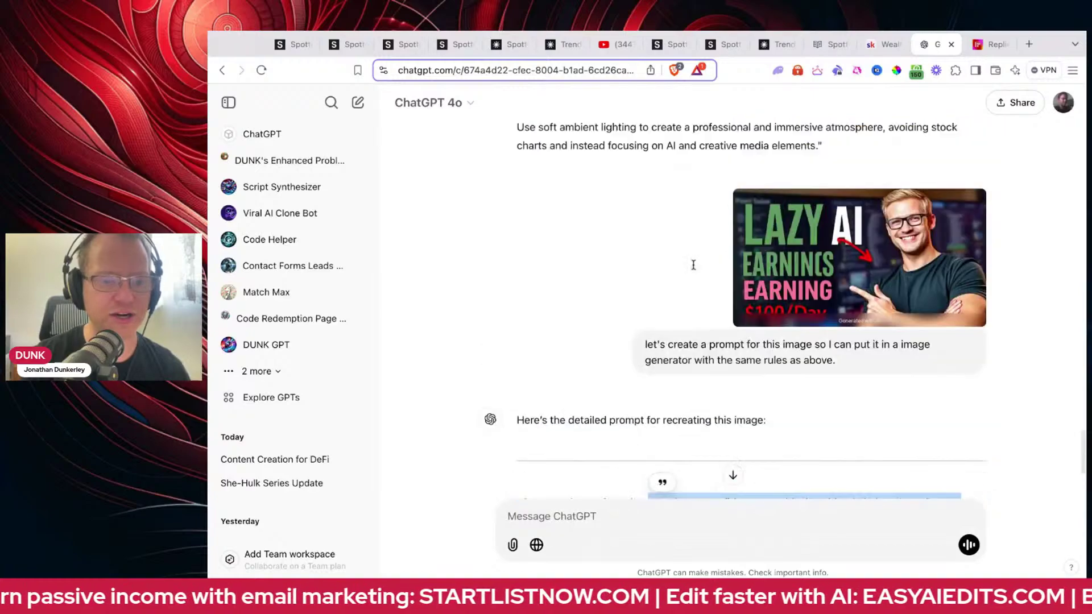
scroll(693, 265, up, 15)
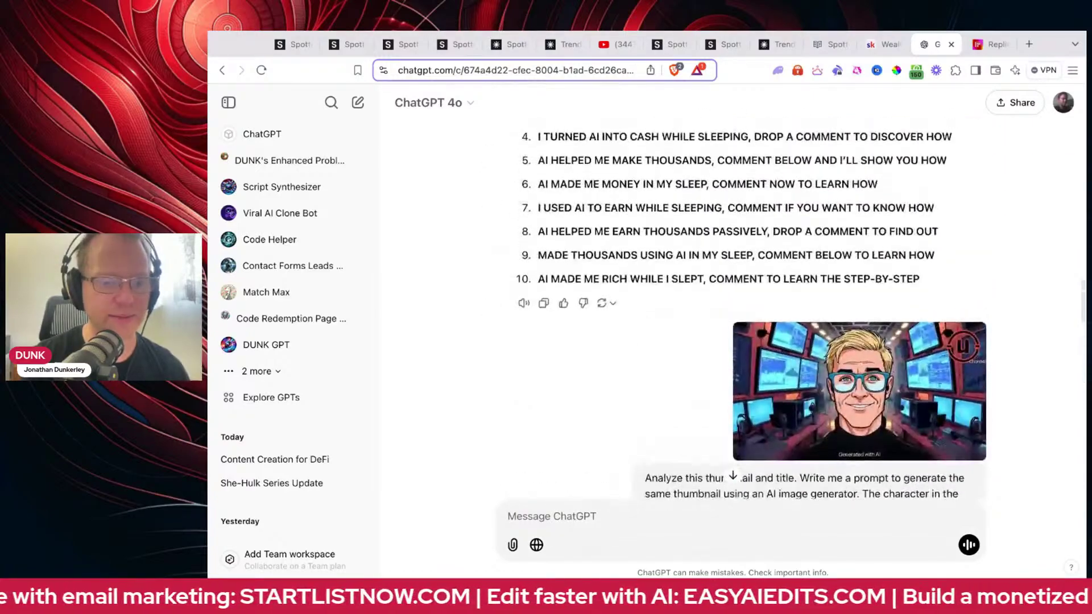
scroll(754, 290, down, 3)
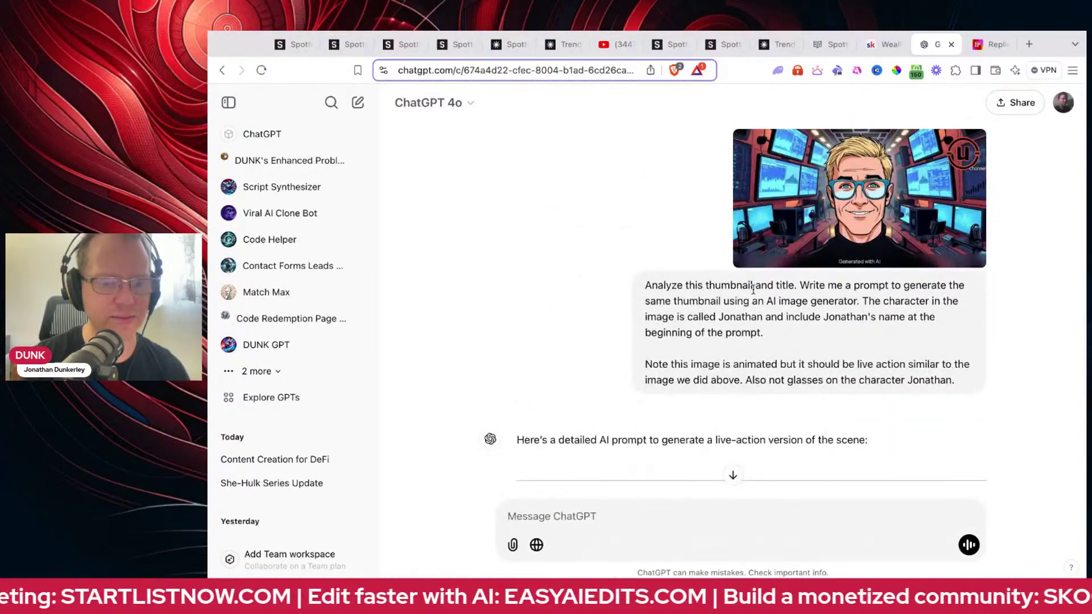
scroll(788, 343, down, 1)
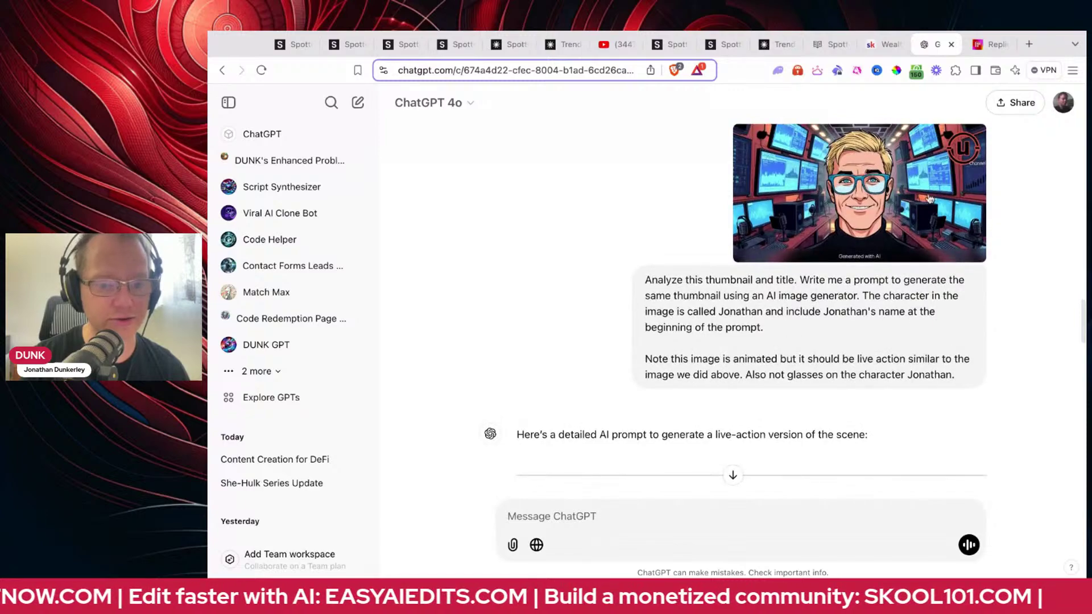
scroll(865, 443, down, 10)
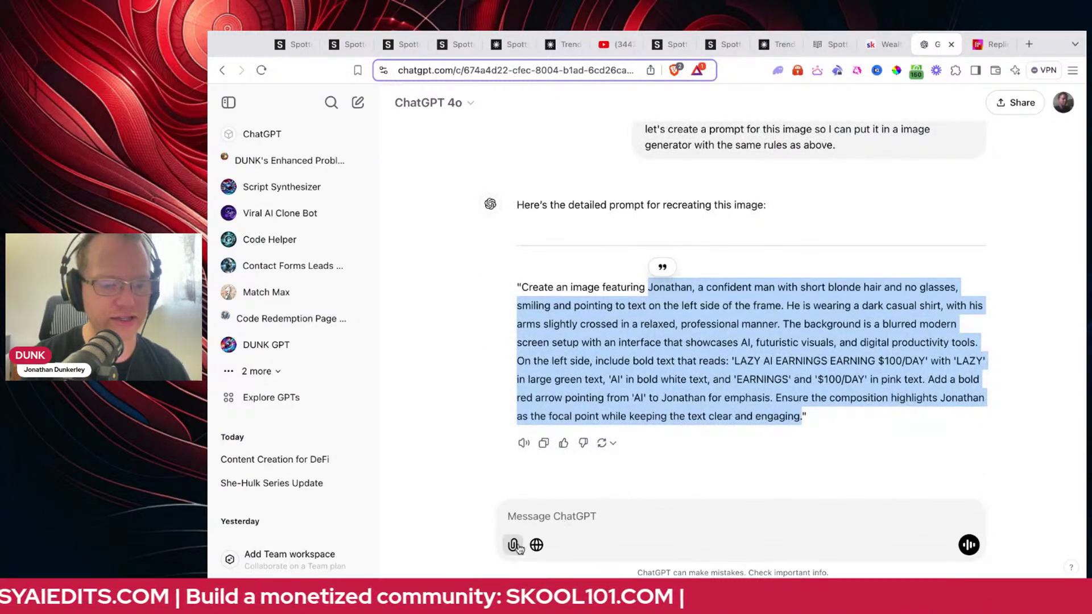
- Attach the downloaded tablet thumbnail to a new ChatGPT message
click(514, 546)
click(774, 484)
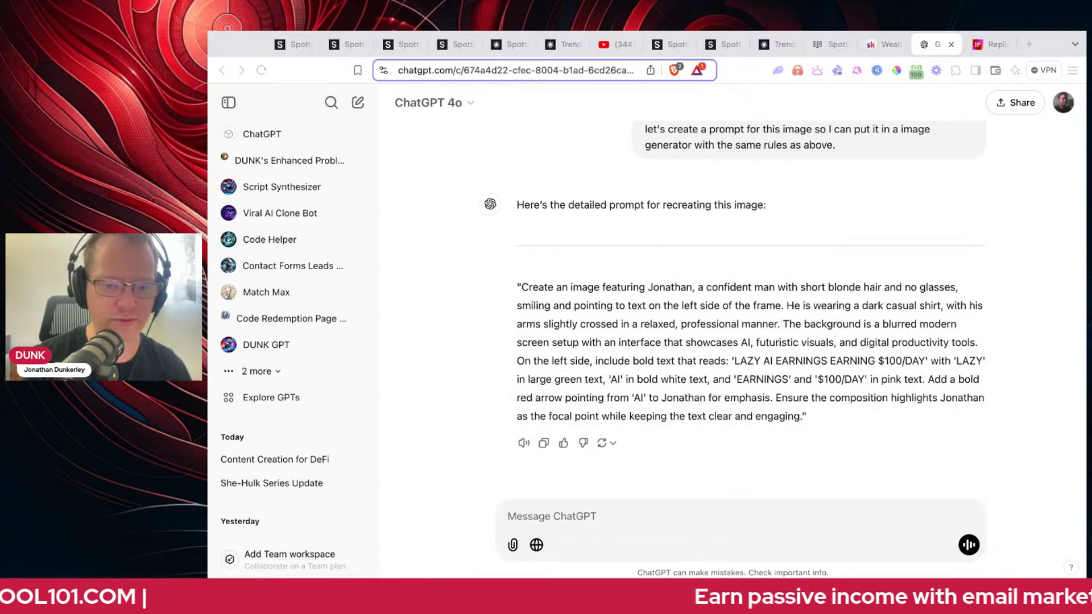
drag(398, 318, 739, 352)
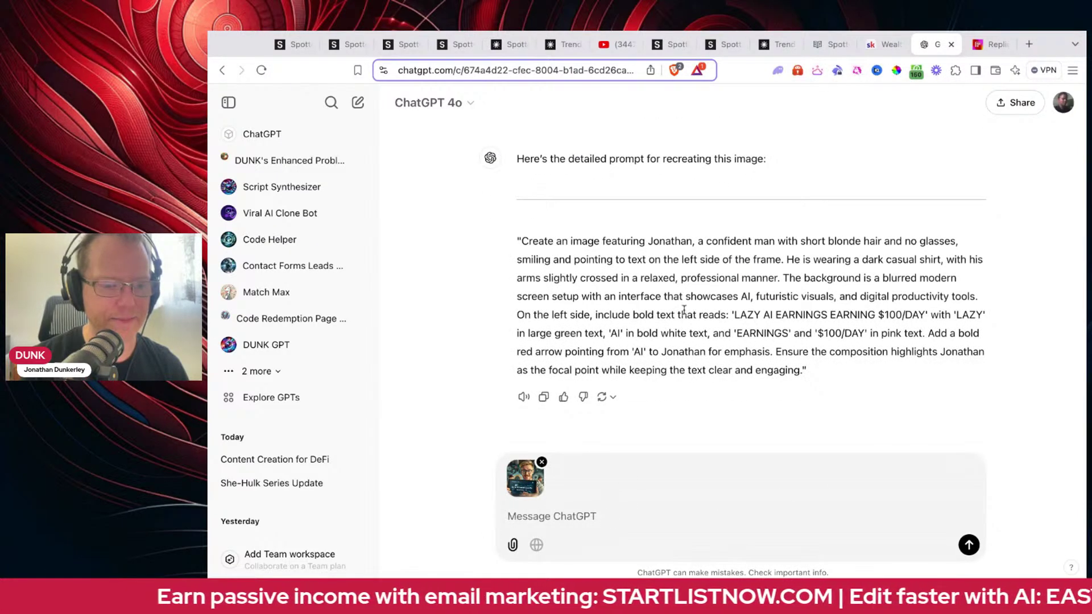
scroll(640, 345, up, 5)
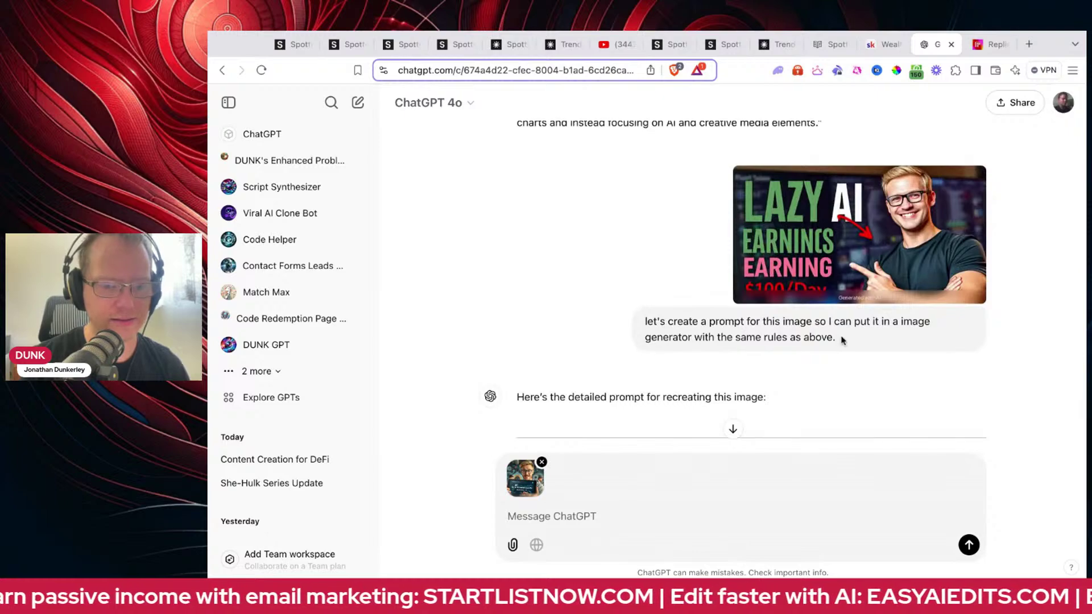
triple_click(846, 340)
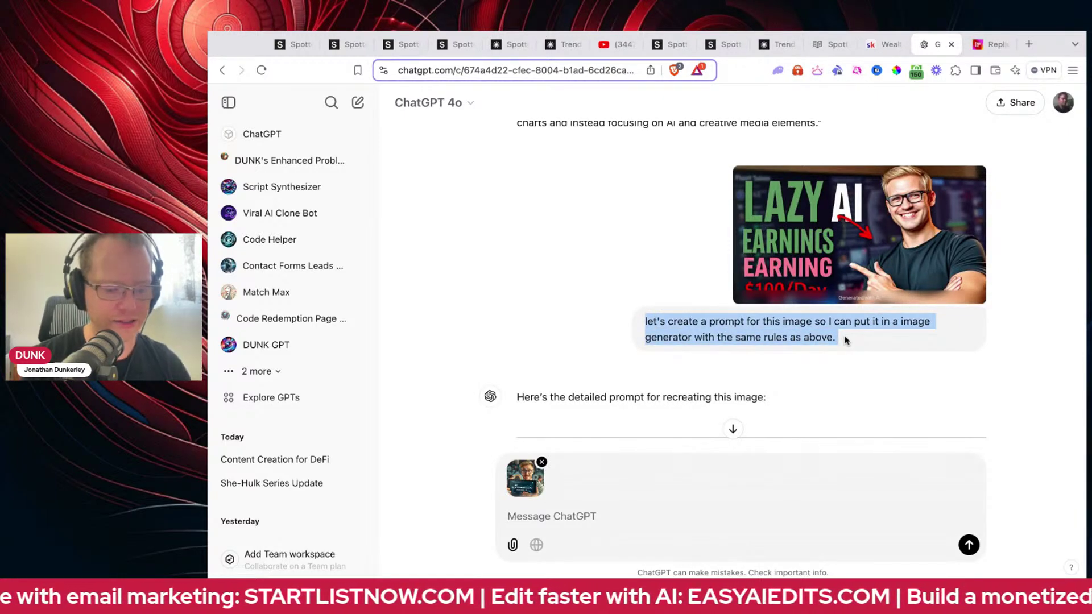
scroll(732, 398, down, 5)
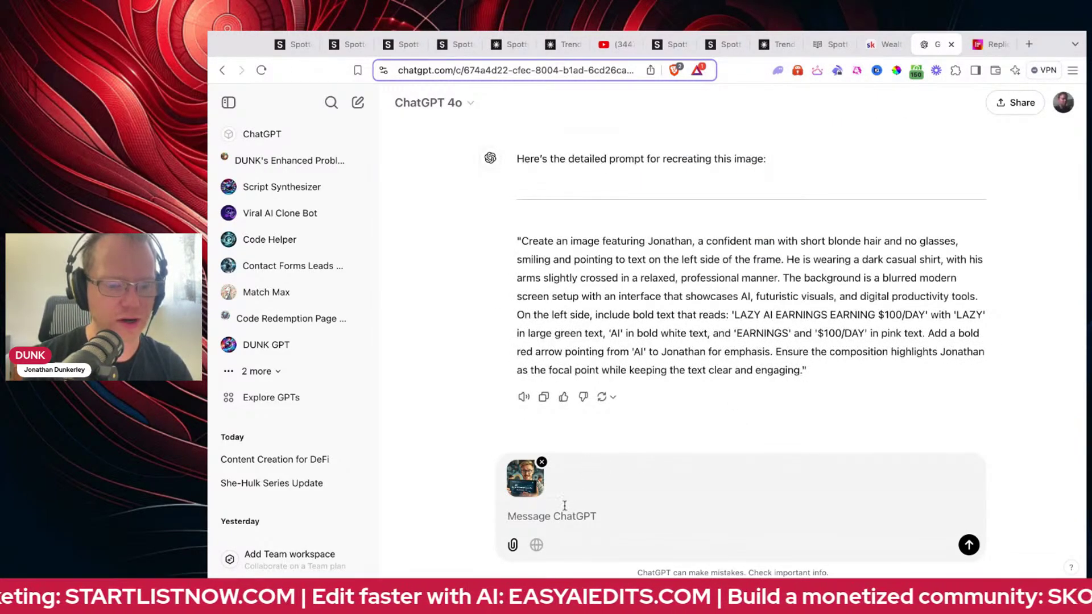
- Copy the earlier "Analyze this thumbnail and title" request, including its live-action and no-glasses note, and send it with the attached thumbnail
scroll(631, 286, up, 15)
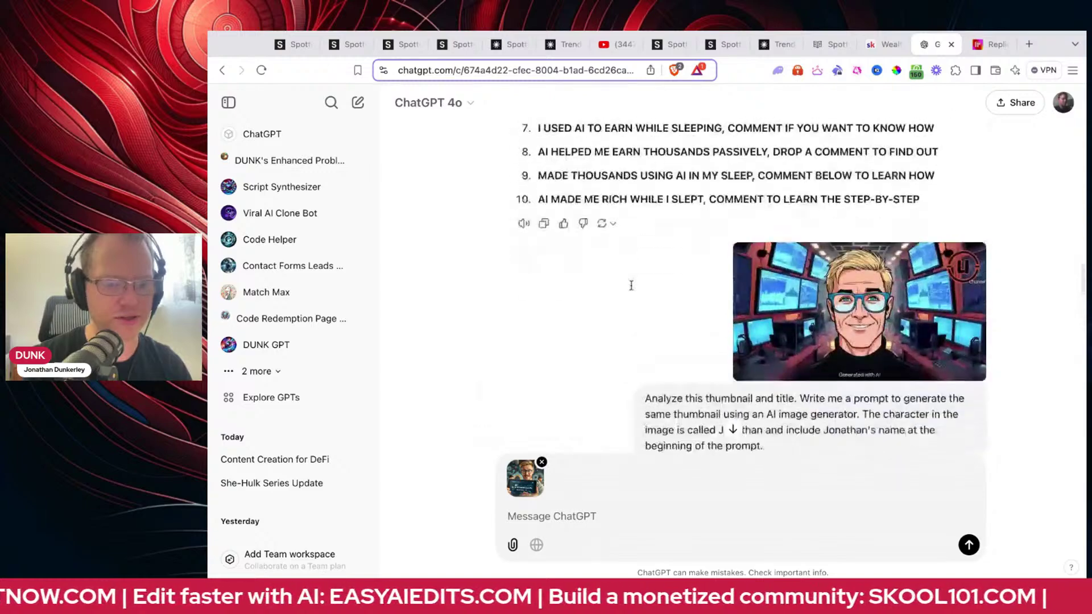
scroll(632, 286, down, 3)
drag(649, 275, 957, 367)
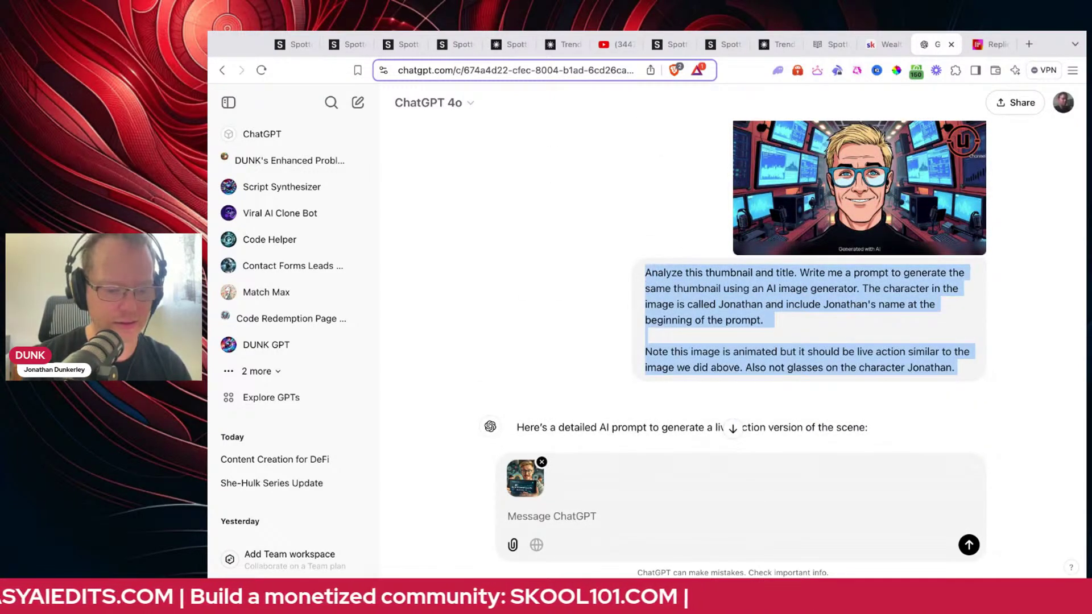
scroll(586, 520, down, 10)
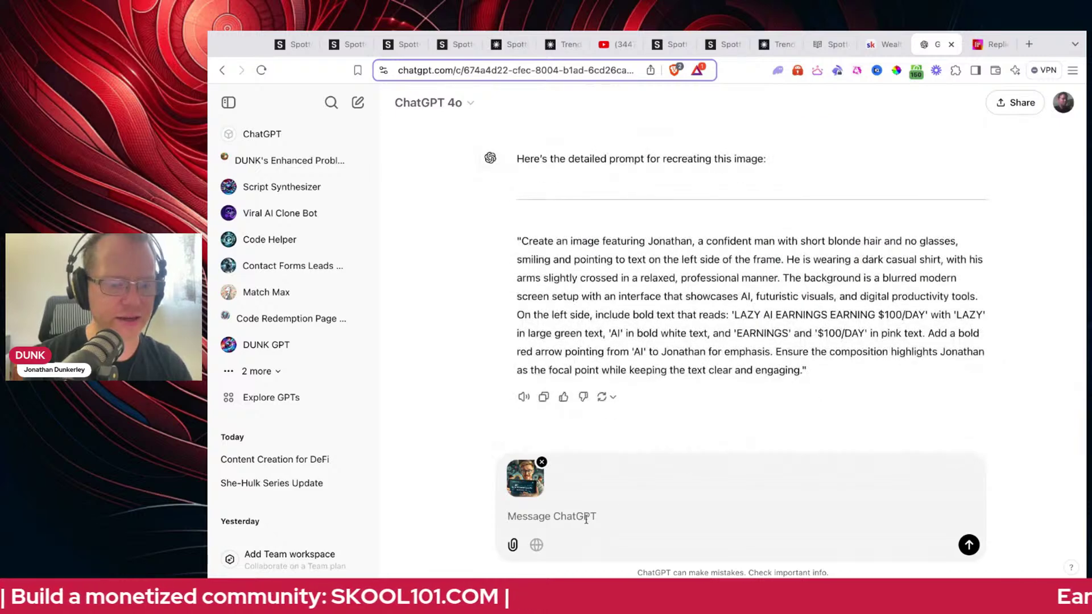
text(Analyze this thumbnail and title. Write me a prompt to generate the same thumbnail using an AI image generator. The character in the image is called Jonathan and include Jonathan's name at the beginning of the prompt.  Note this image is animated but it should be live action similar to the image we did above. Also not glasses on the character Jonathan.)
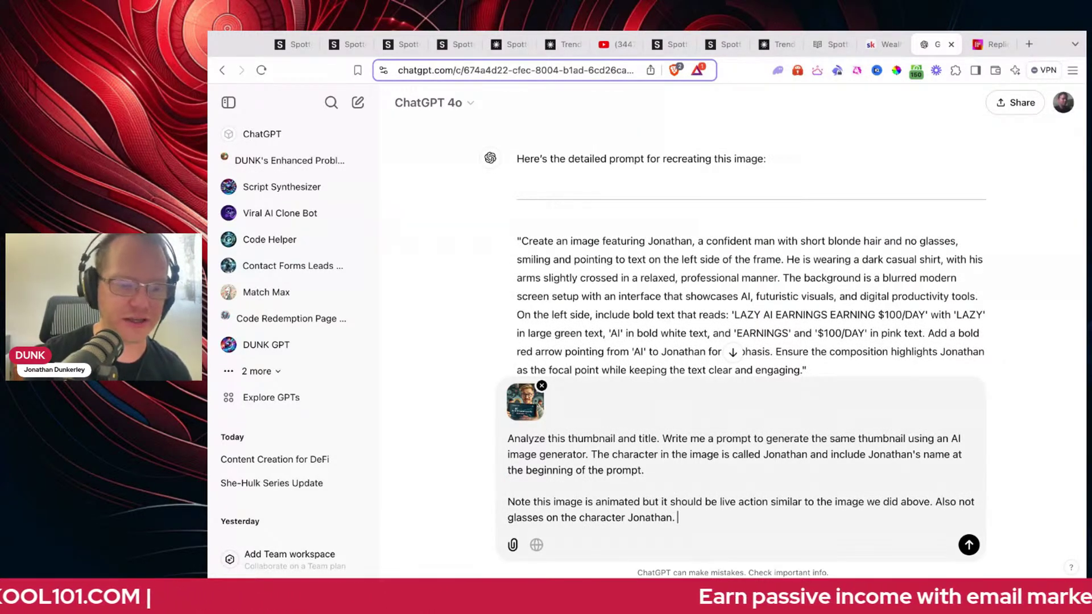
key(Return)
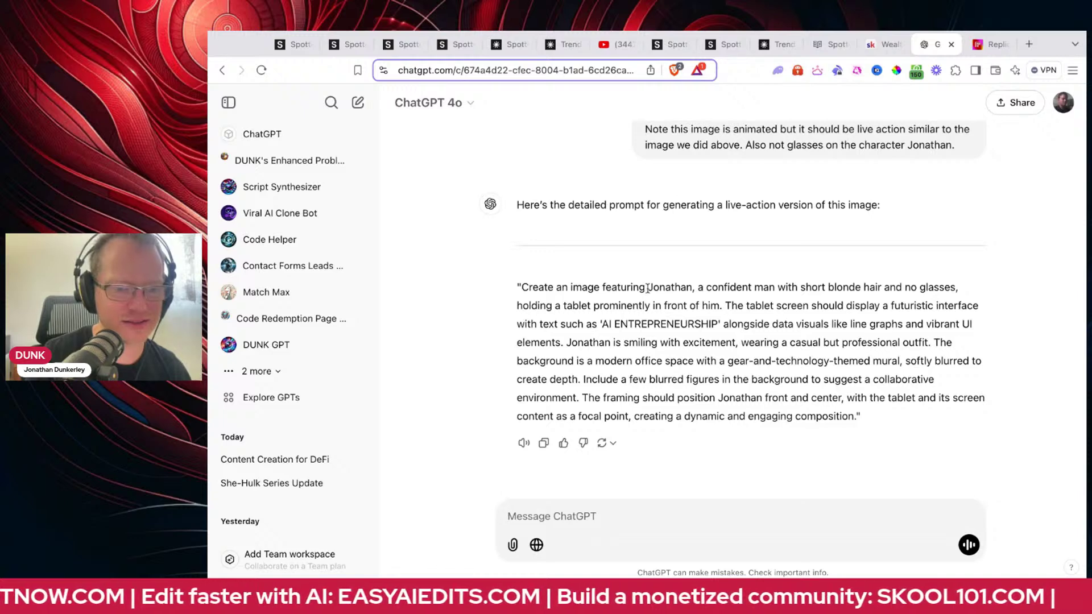
- Copy the generated image prompt from the character's name onward, and open the flux-dev-lora model in Replicate
drag(647, 288, 856, 416)
key(super+c)
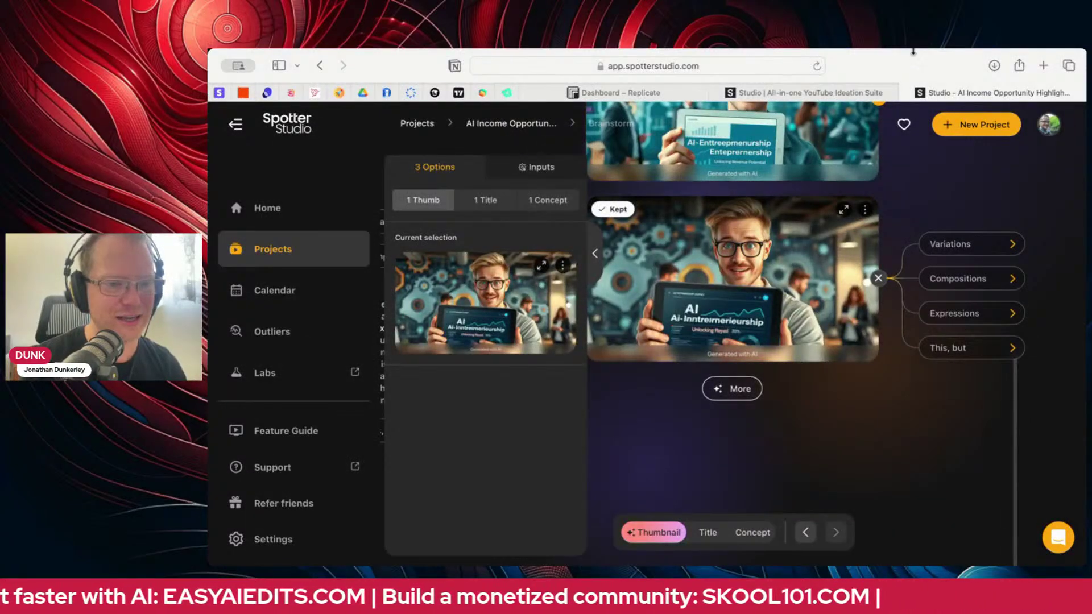
click(593, 95)
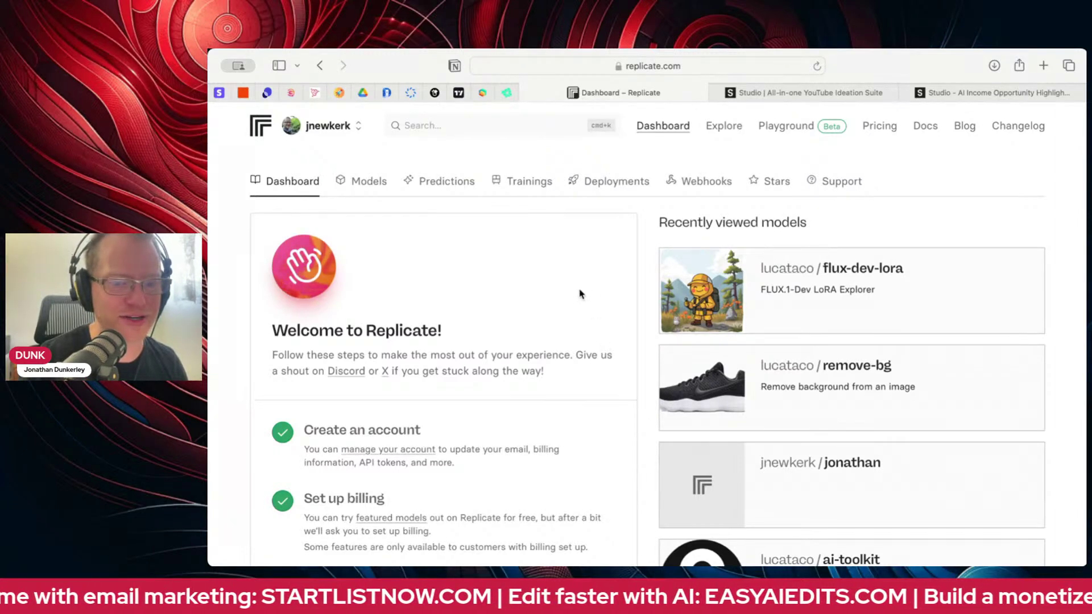
click(846, 276)
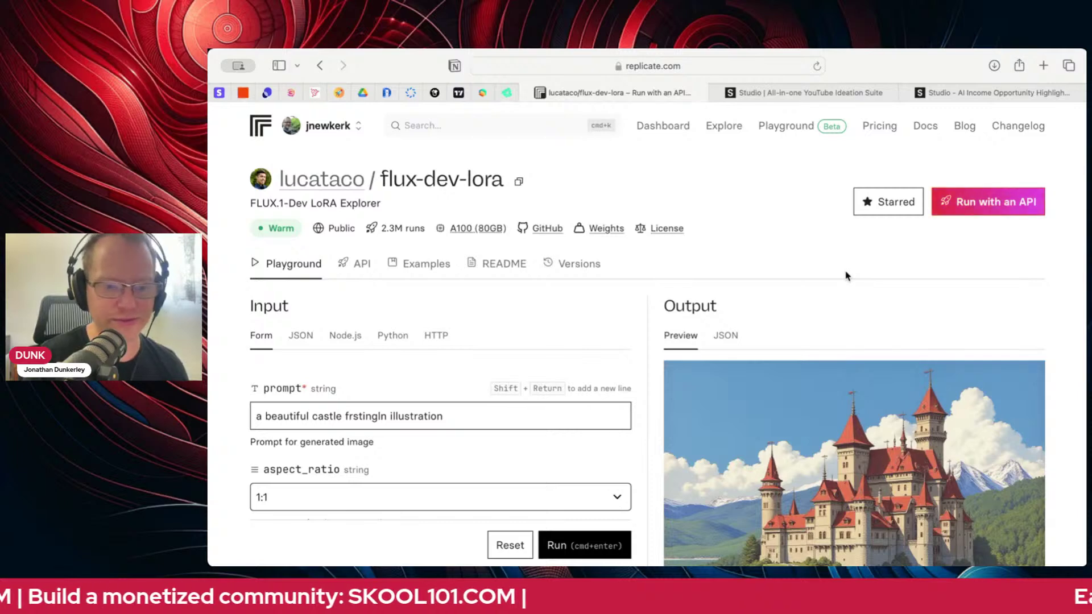
- Replace the model's sample castle prompt with the copied thumbnail prompt
scroll(845, 276, down, 3)
scroll(845, 276, up, 3)
scroll(845, 275, down, 3)
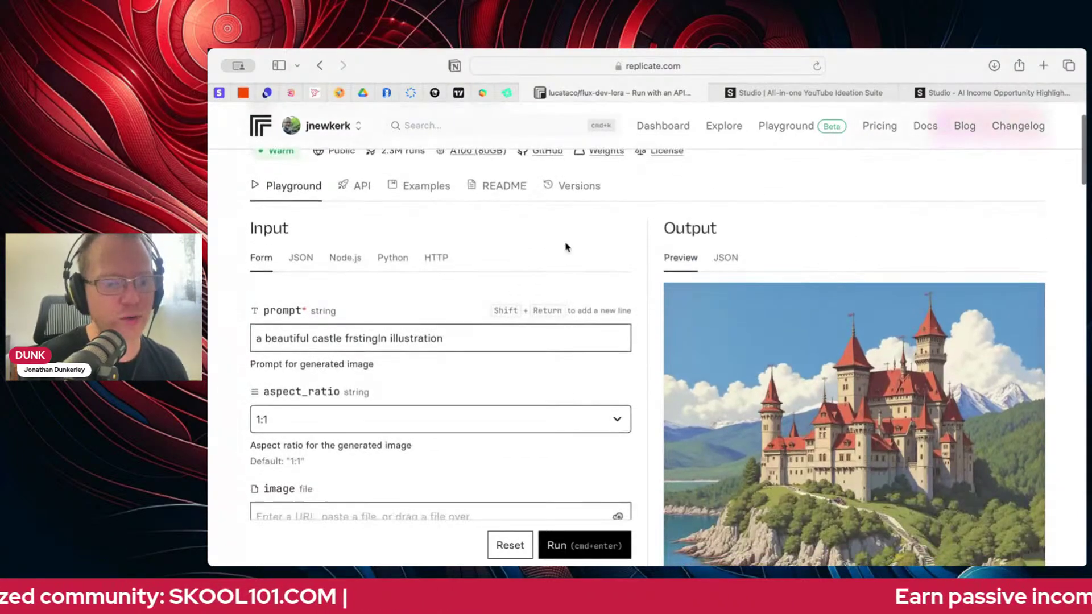
triple_click(487, 339)
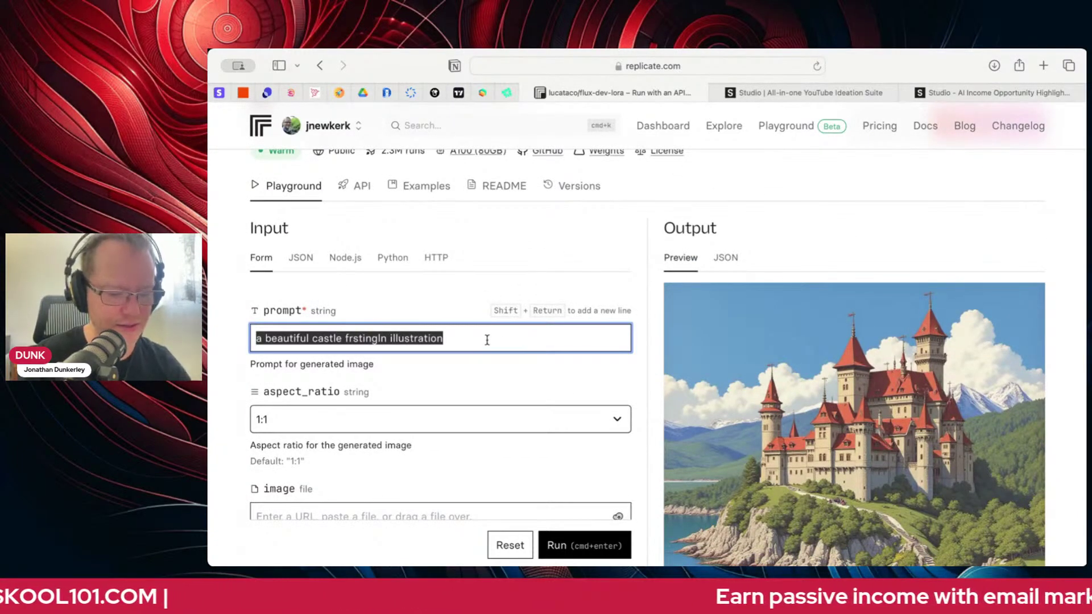
key(super+v)
scroll(425, 268, down, 2)
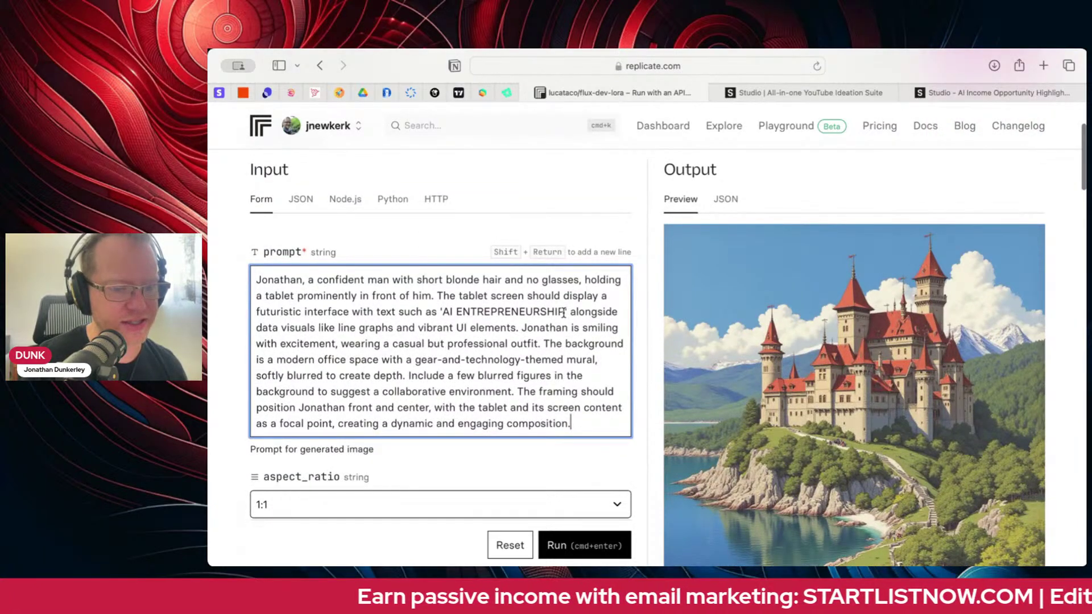
drag(565, 311, 442, 311)
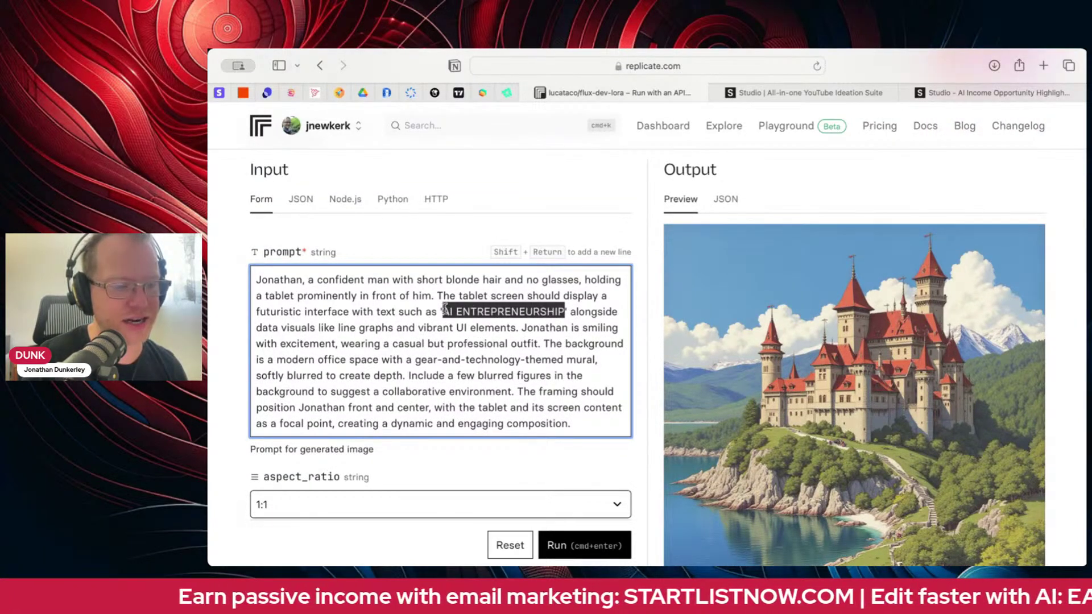
click(527, 198)
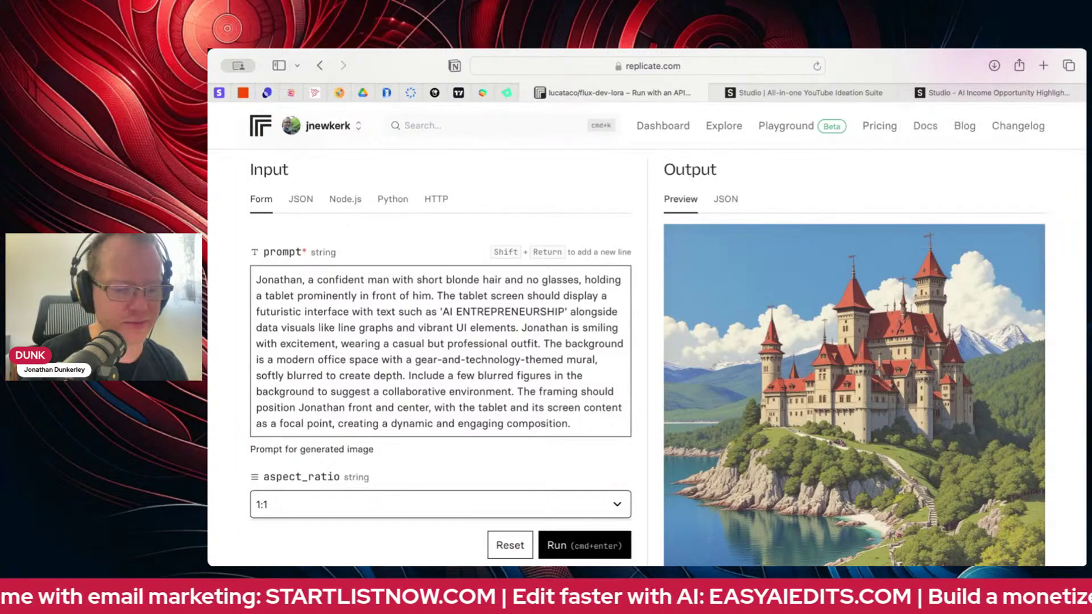
key(super+Tab)
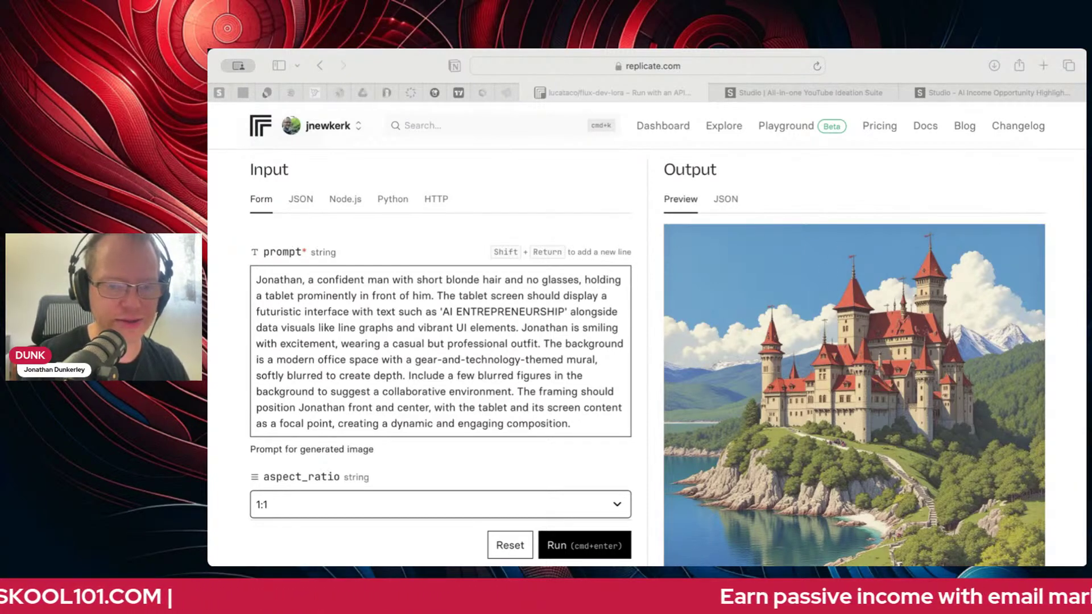
- Replace the tablet's screen text 'AI ENTREPRENEURSHIP' in the prompt with 'HOW I'M MAKING'
click(443, 311)
drag(537, 310, 563, 311)
text(HOW IM)
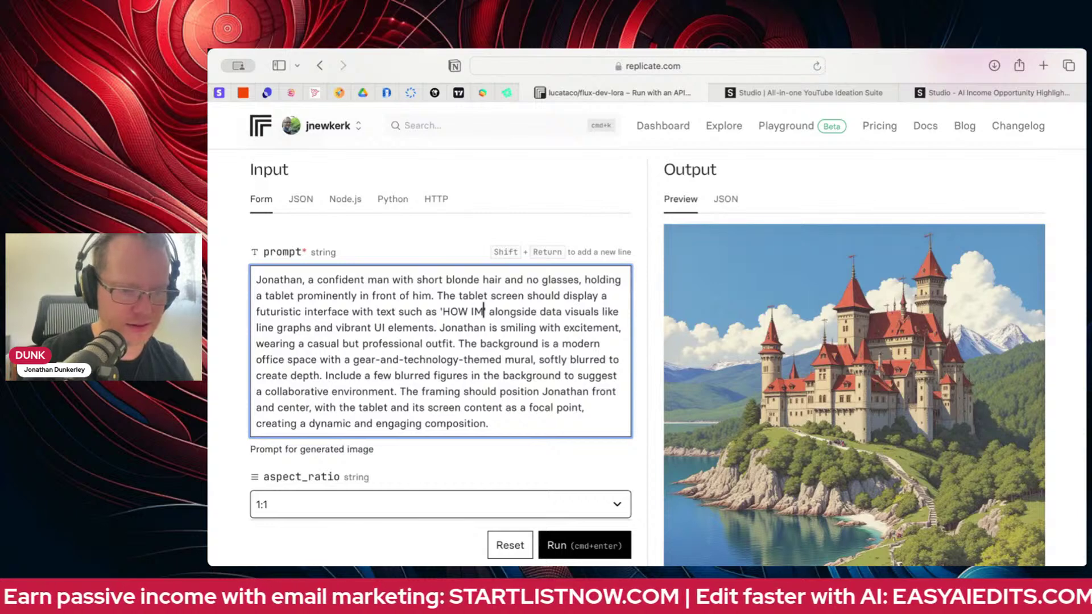
key(BackSpace)
text('m MAKING)
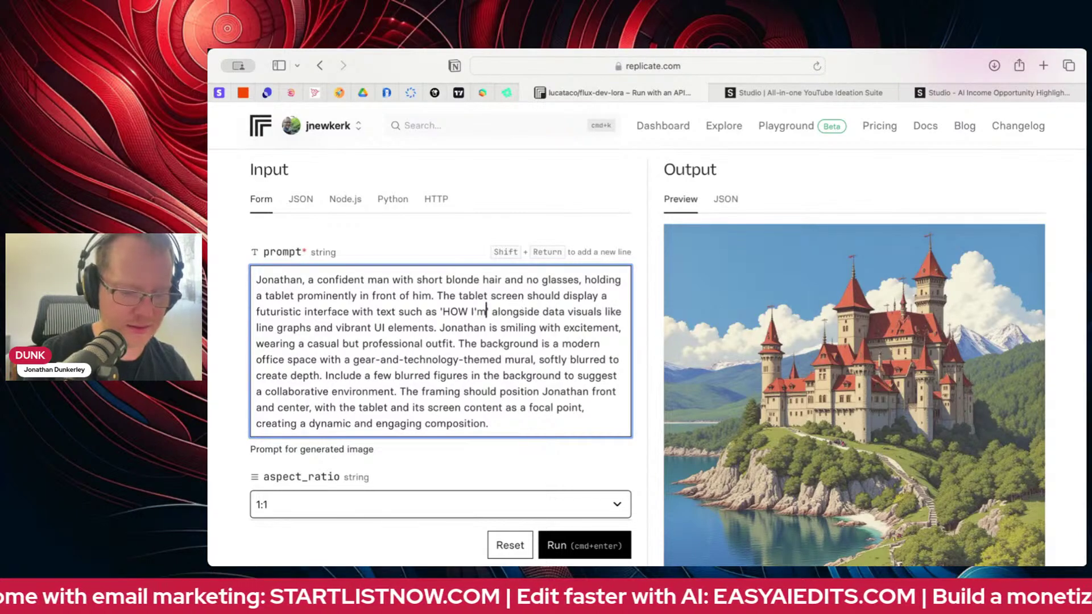
key(BackSpace)
key(BackSpace)
key(BackSpace)
key(BackSpace)
key(BackSpace)
key(BackSpace)
key(BackSpace)
key(BackSpace)
key(BackSpace)
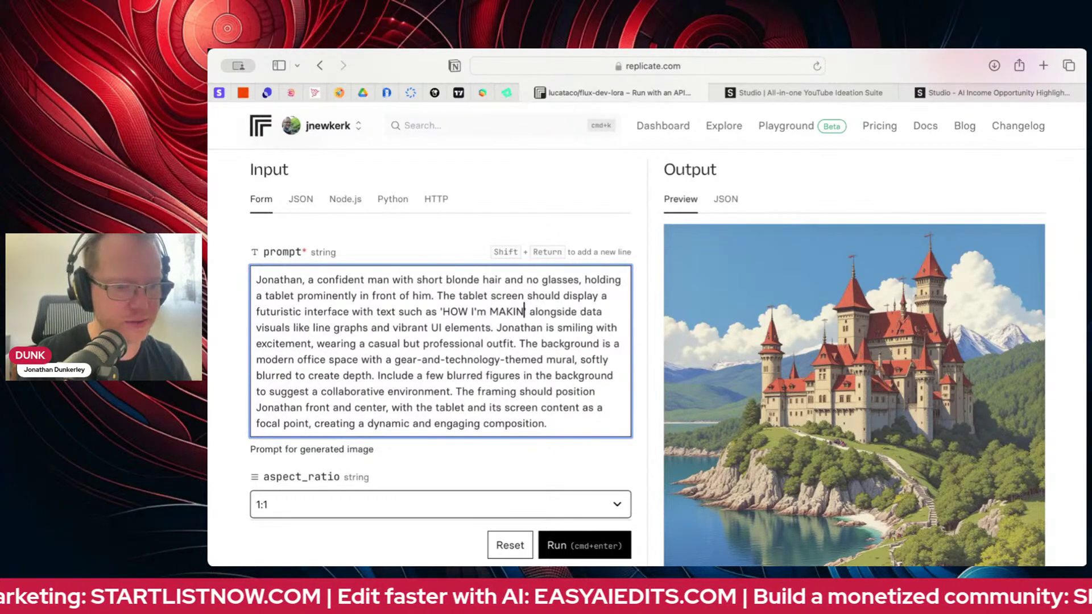
text('M)
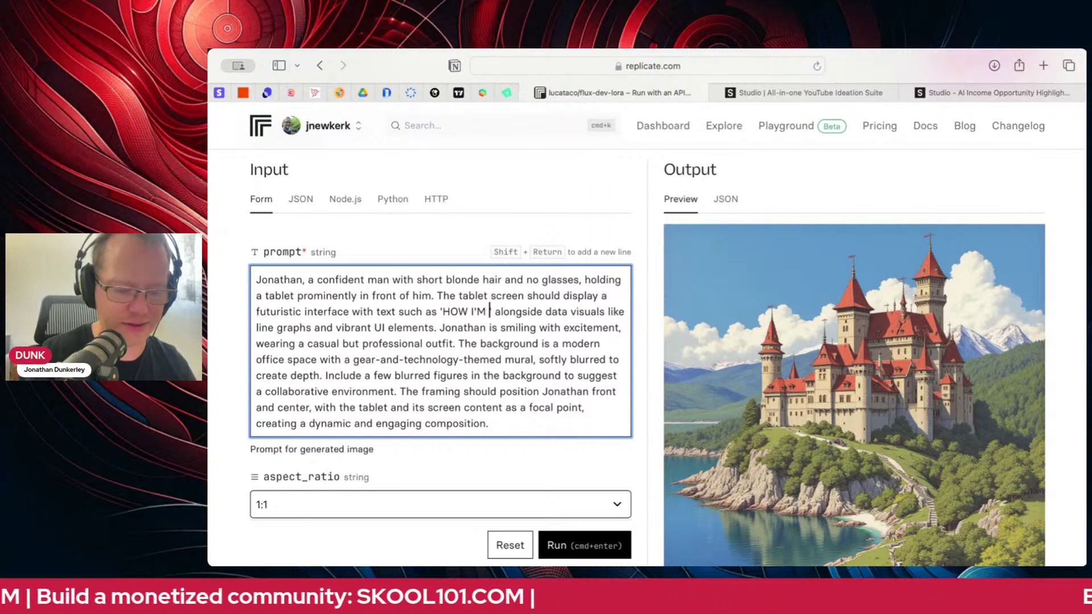
text(MAKING )
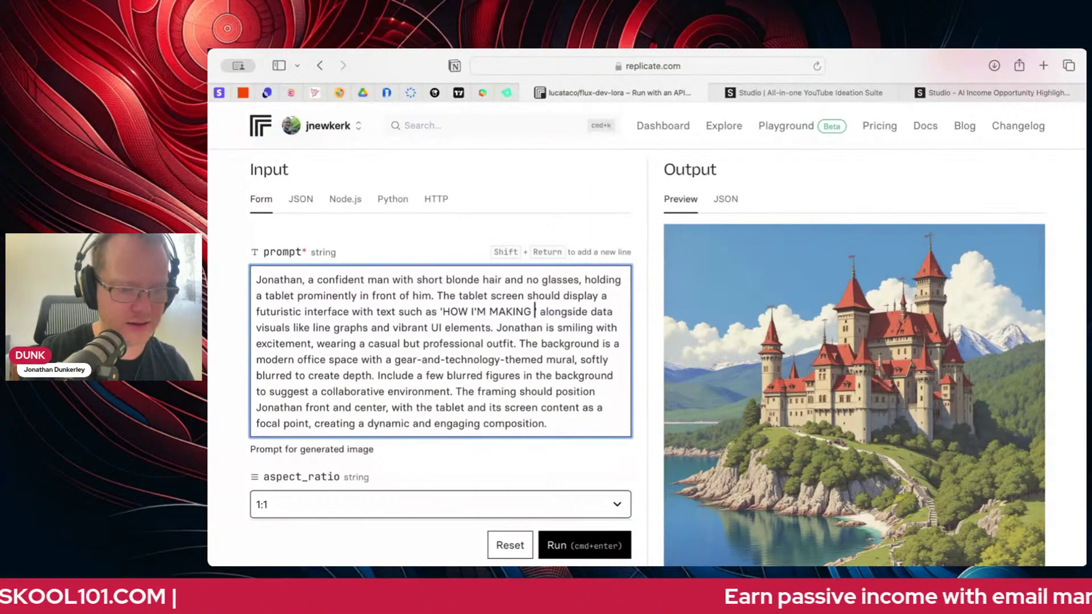
- Extend the quoted tablet text in the prompt with '$500 with AI'
text($)
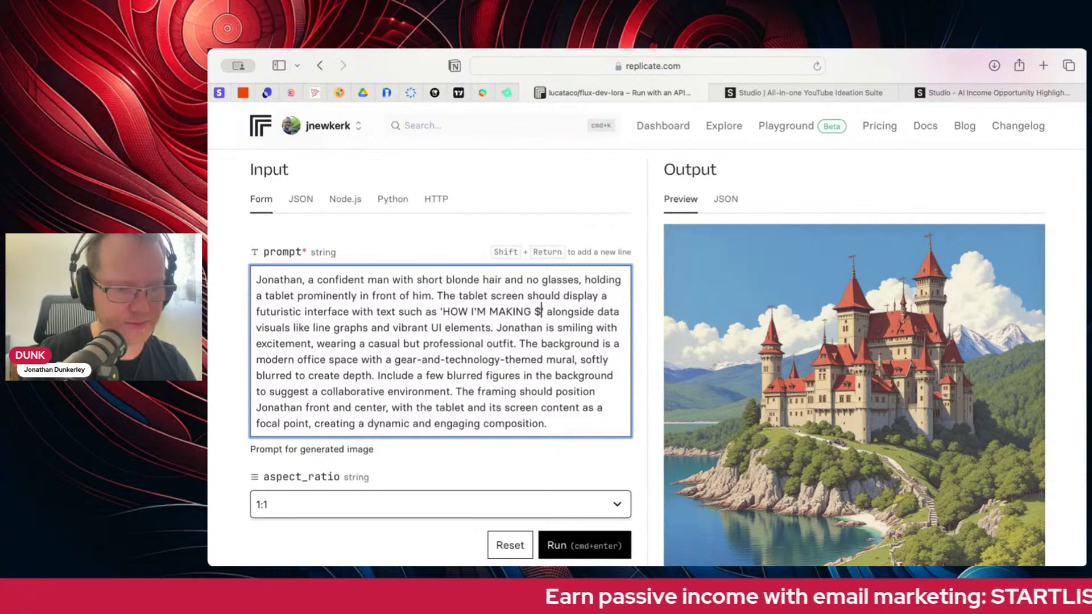
text(1)
key(BackSpace)
text(500)
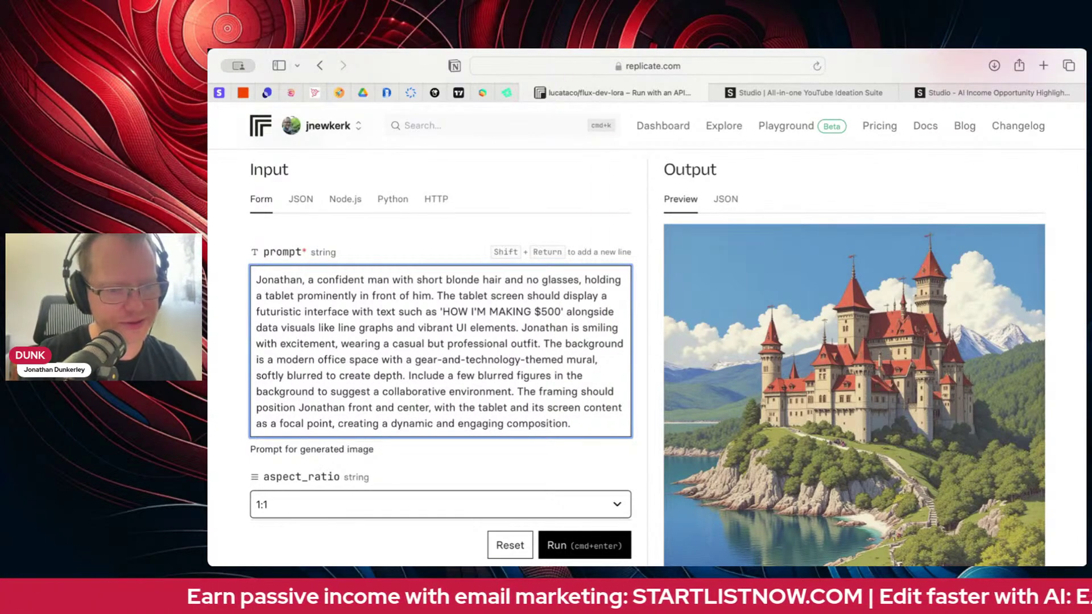
text( with )
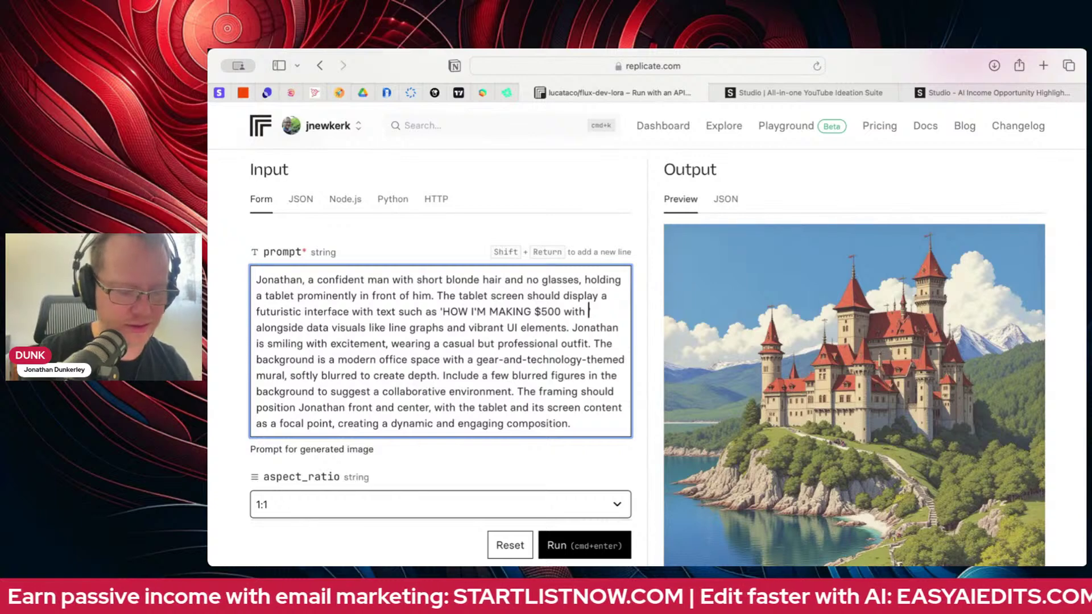
text(AI)
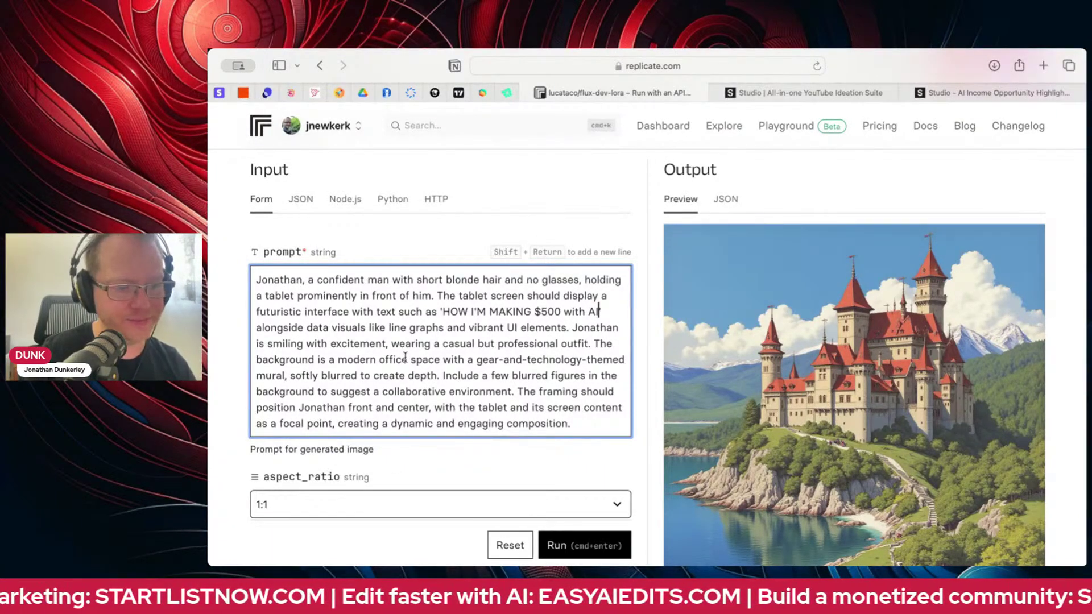
- Set the generated image's aspect ratio to 16:9 and the prompt strength to 1
scroll(405, 356, down, 3)
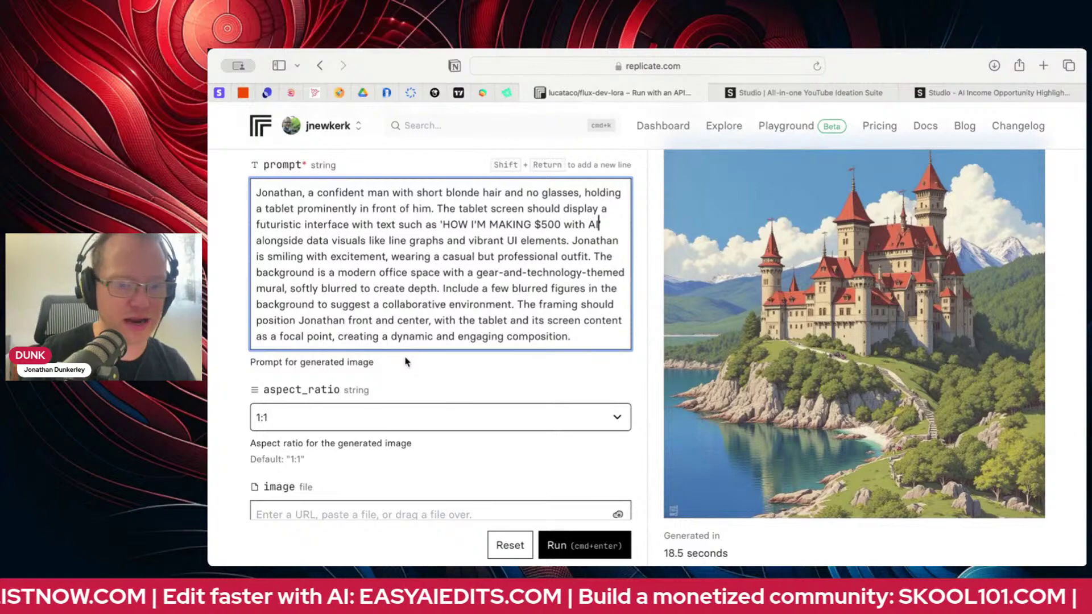
scroll(460, 387, up, 2)
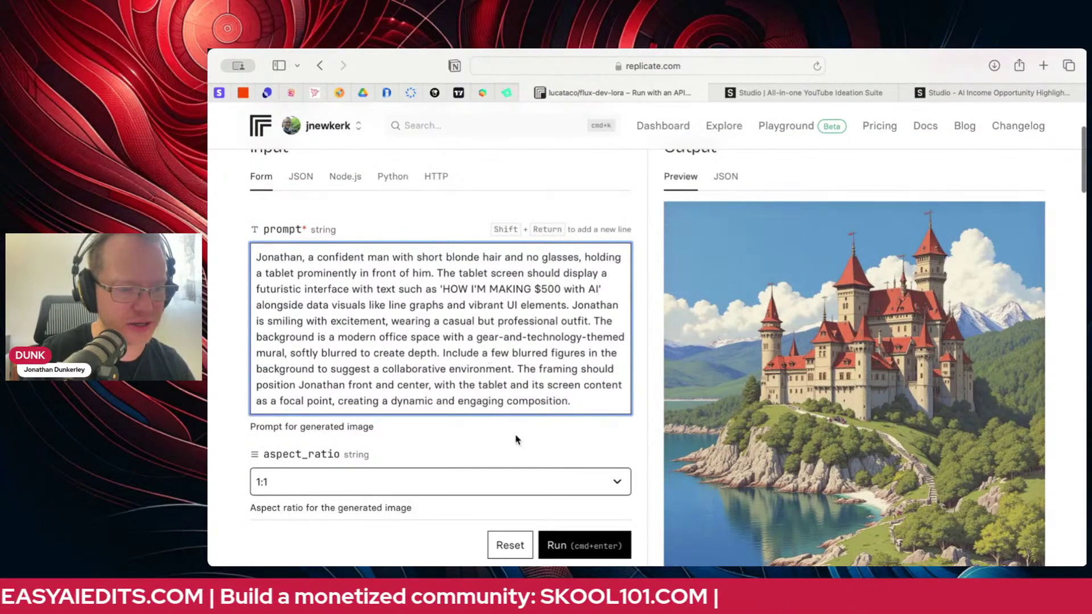
scroll(516, 437, down, 2)
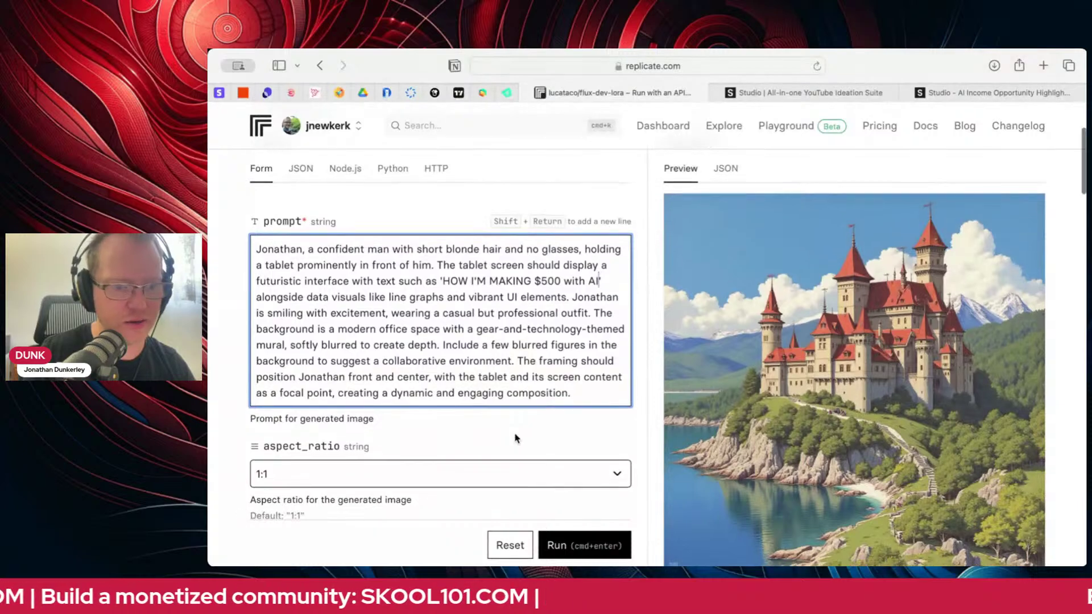
click(503, 424)
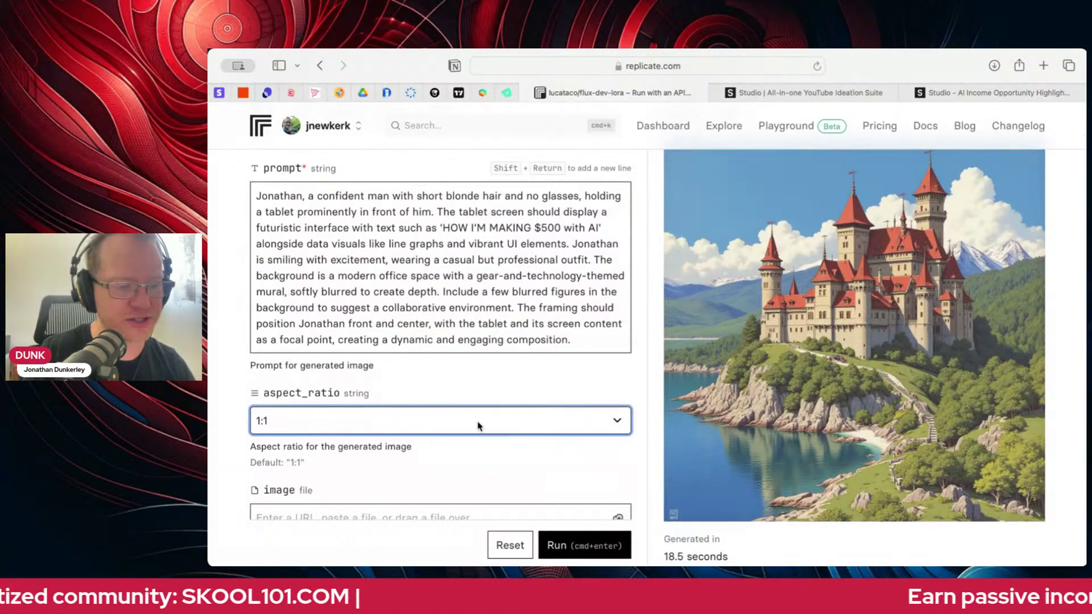
click(513, 373)
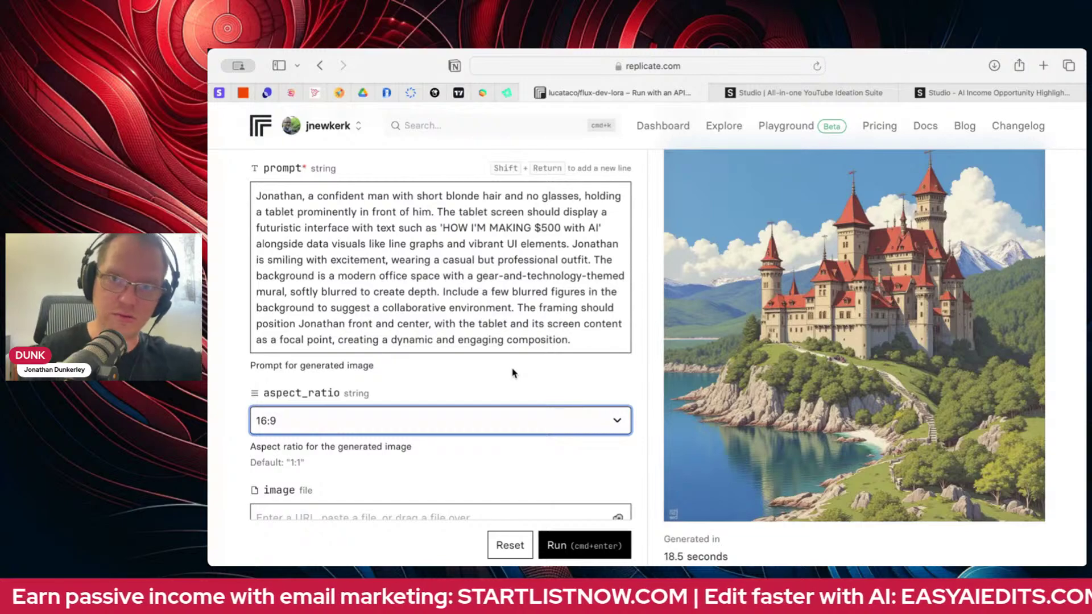
scroll(513, 373, down, 5)
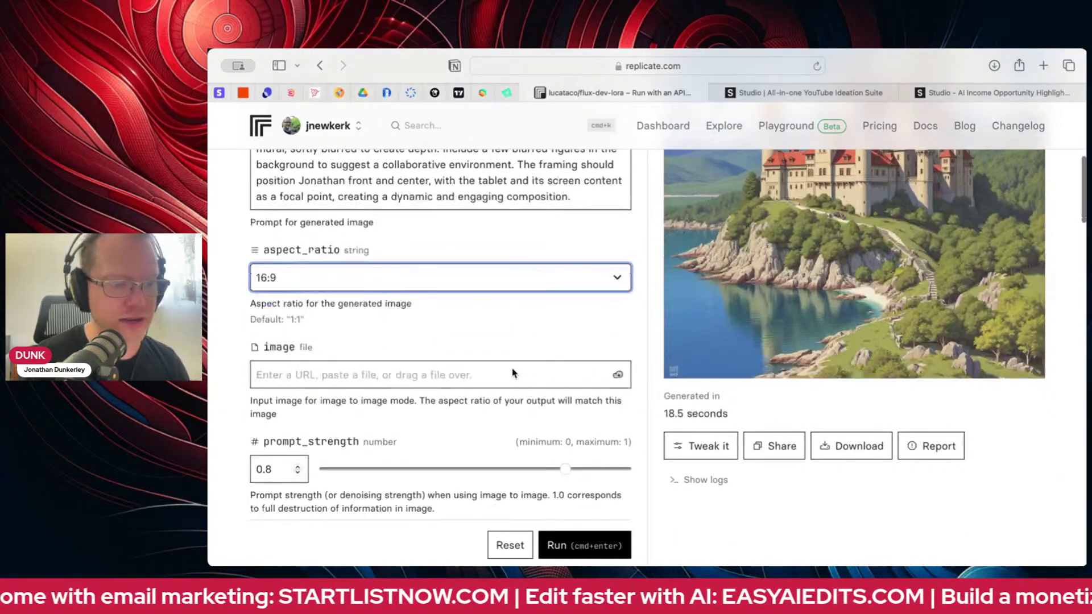
drag(565, 396, 625, 396)
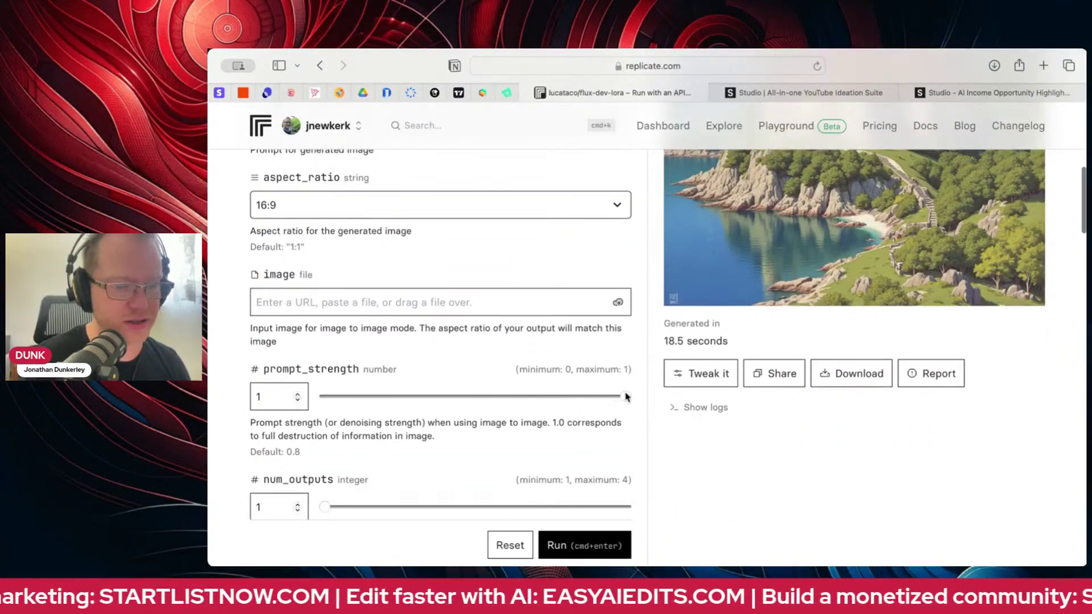
- Replace the sample LoRA in the hf_lora input with IMDUNK/JDUNK
scroll(653, 501, down, 2)
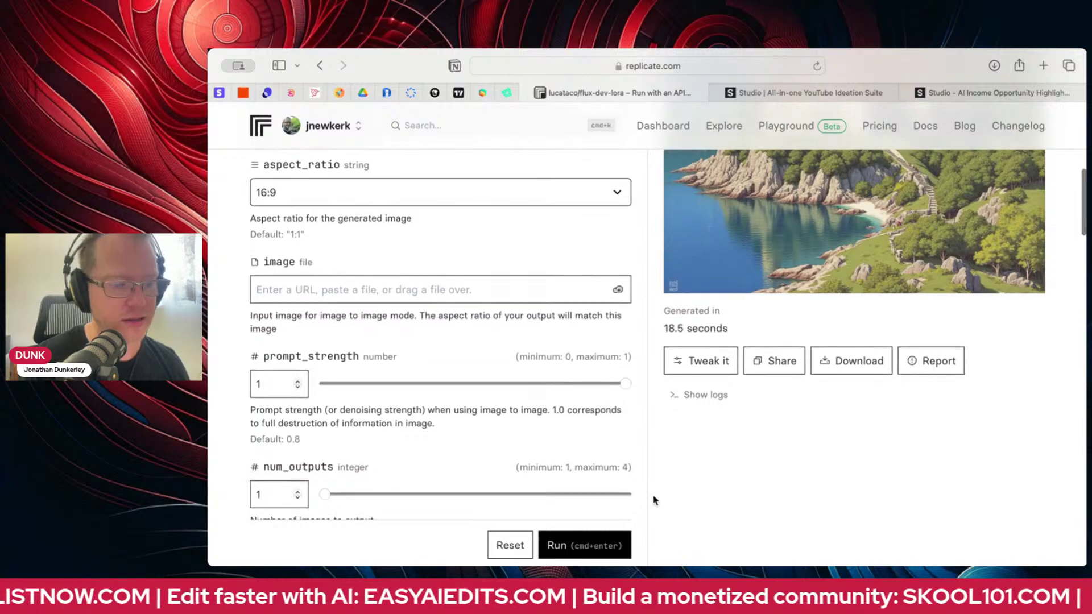
scroll(653, 500, down, 8)
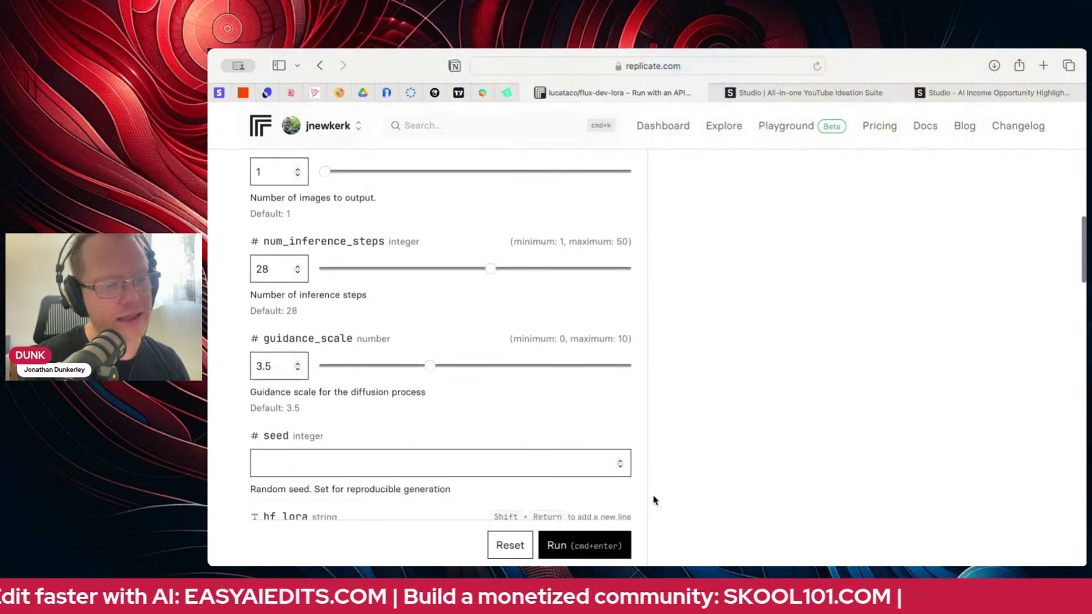
scroll(653, 500, down, 4)
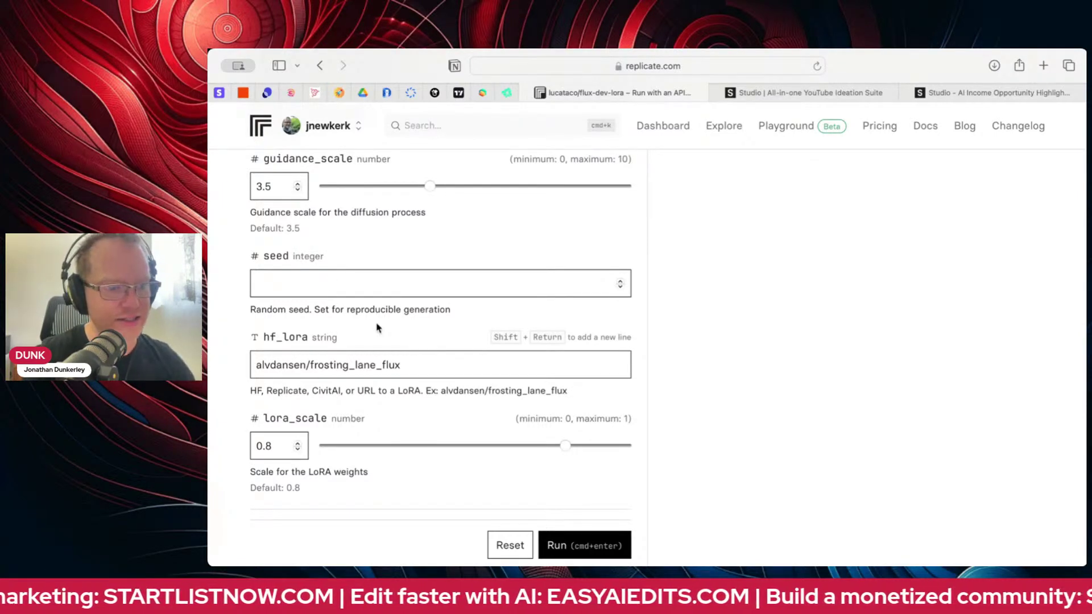
drag(415, 360, 211, 349)
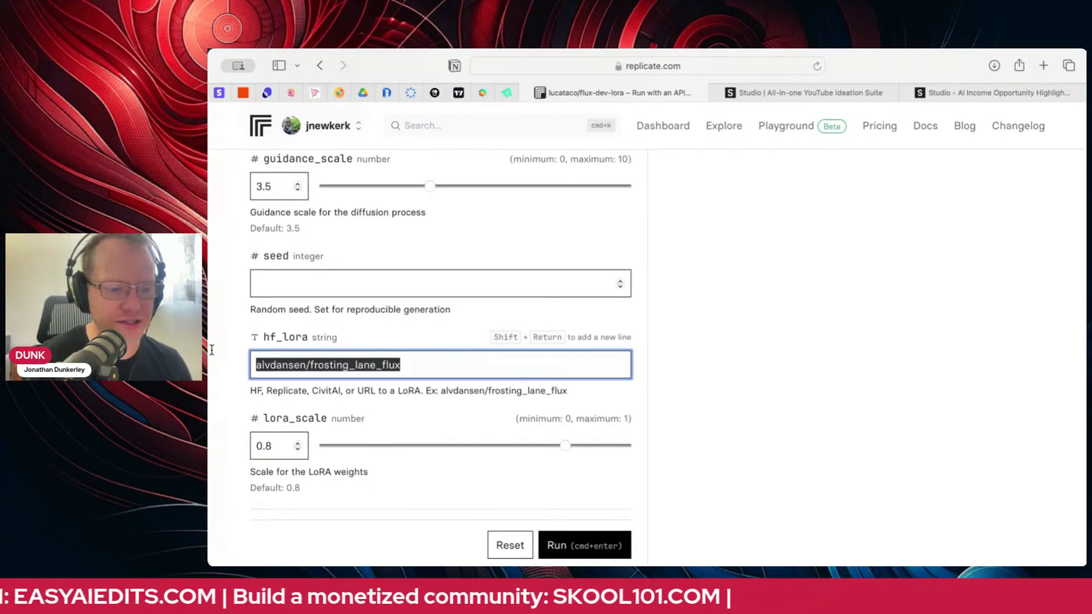
text(IMS)
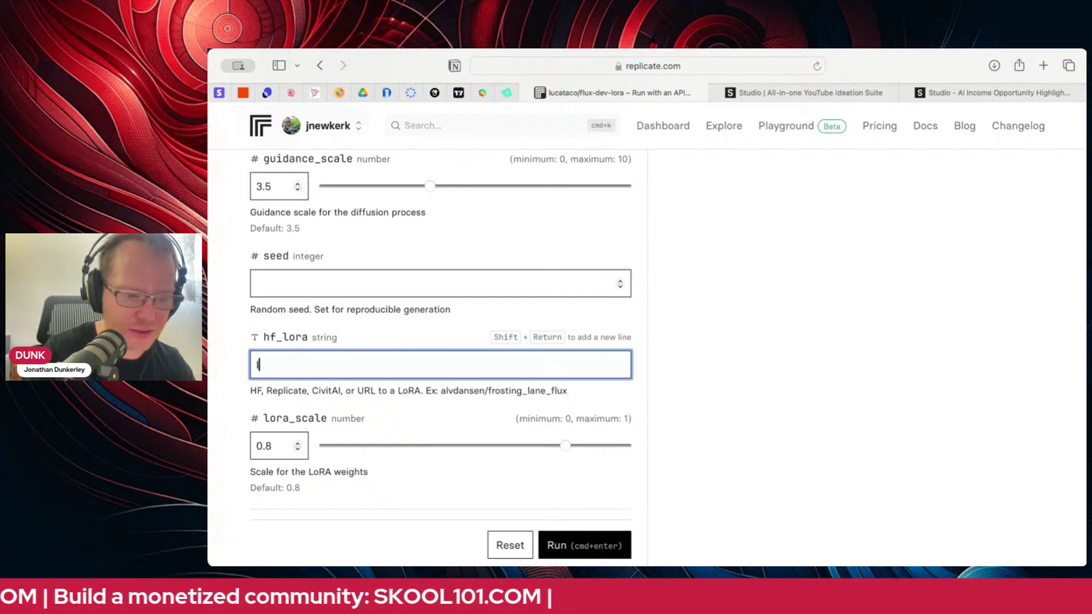
key(BackSpace)
text(D)
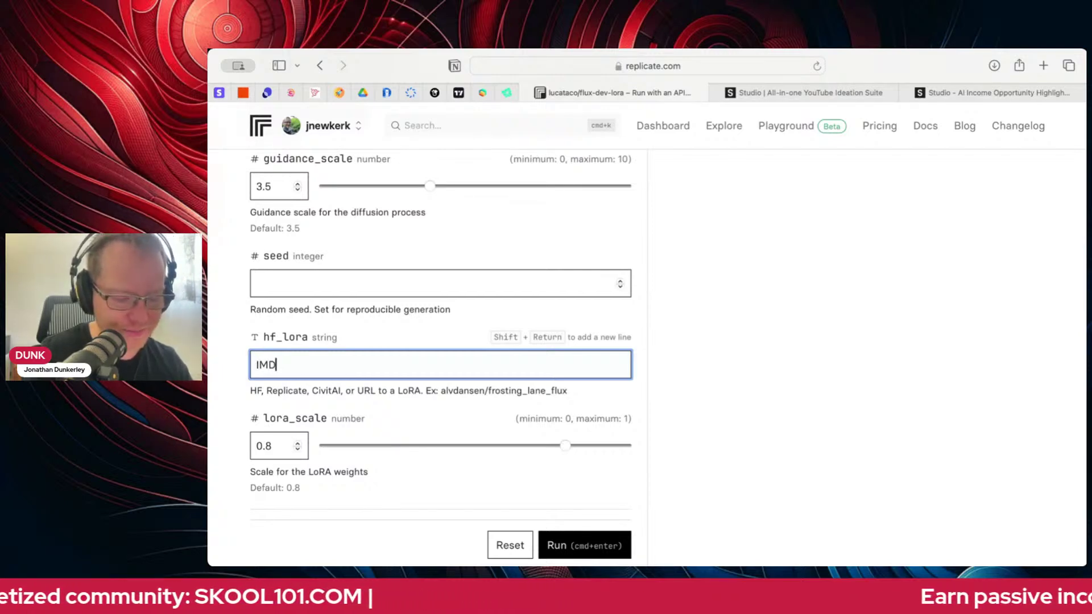
text(UNK/JDUNK)
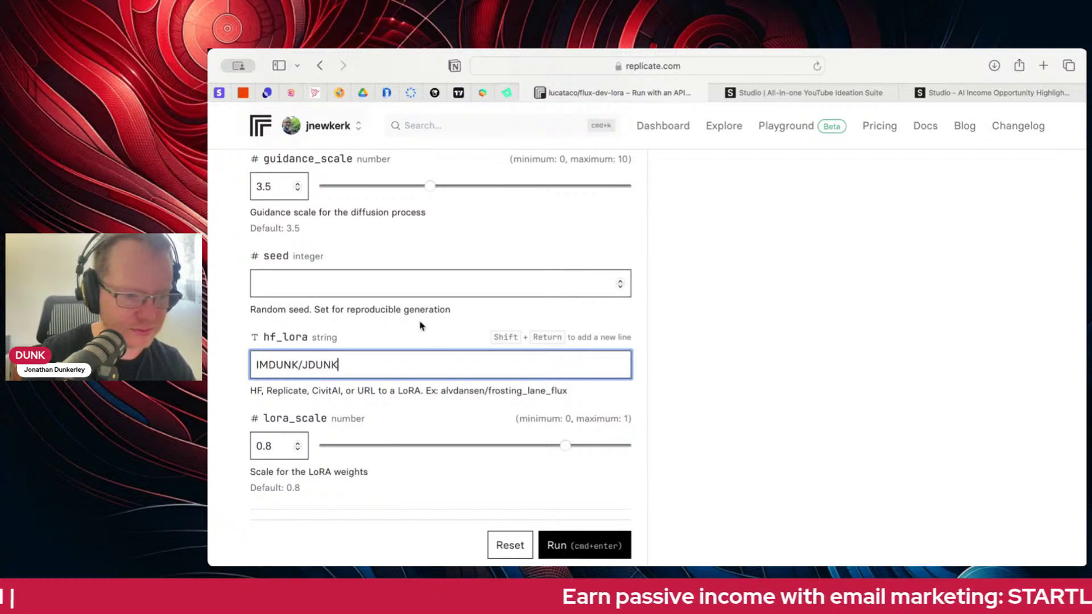
- Show the advanced inputs and set the output format to jpg
scroll(799, 449, down, 5)
scroll(798, 443, down, 2)
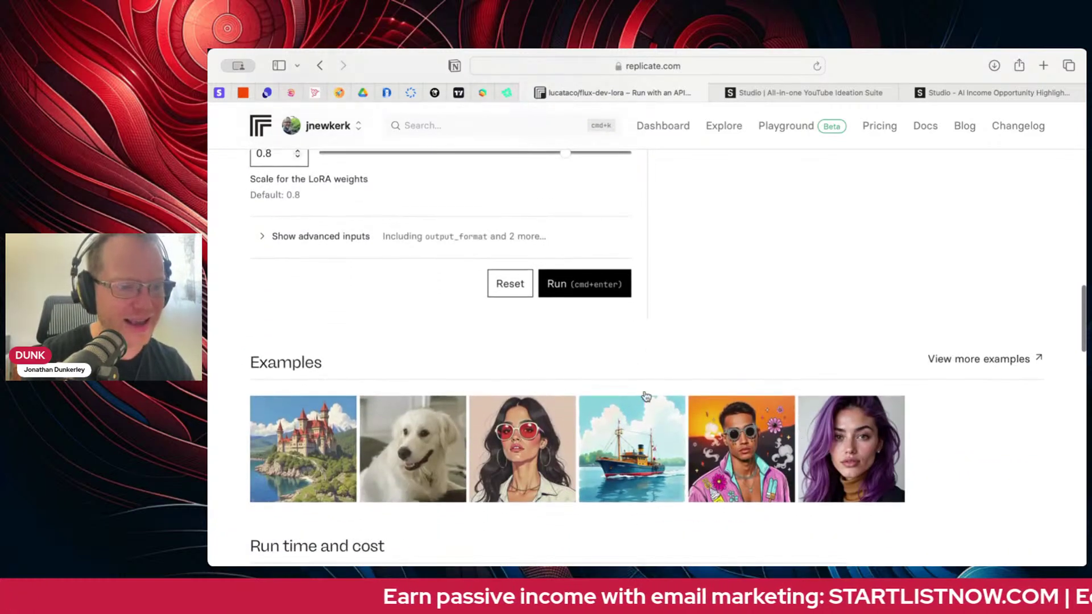
click(275, 237)
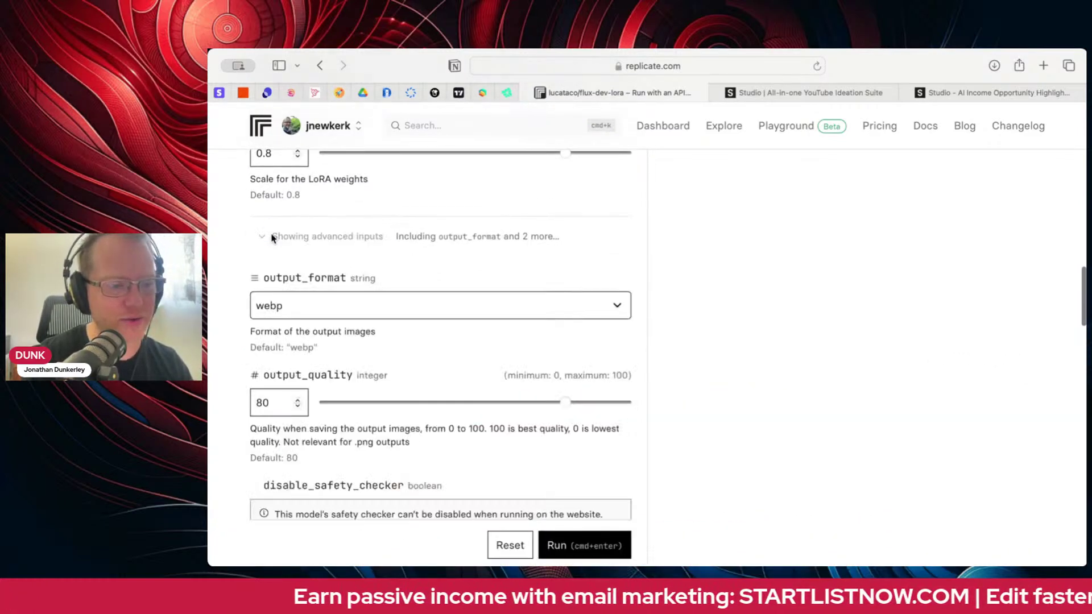
click(383, 306)
click(377, 319)
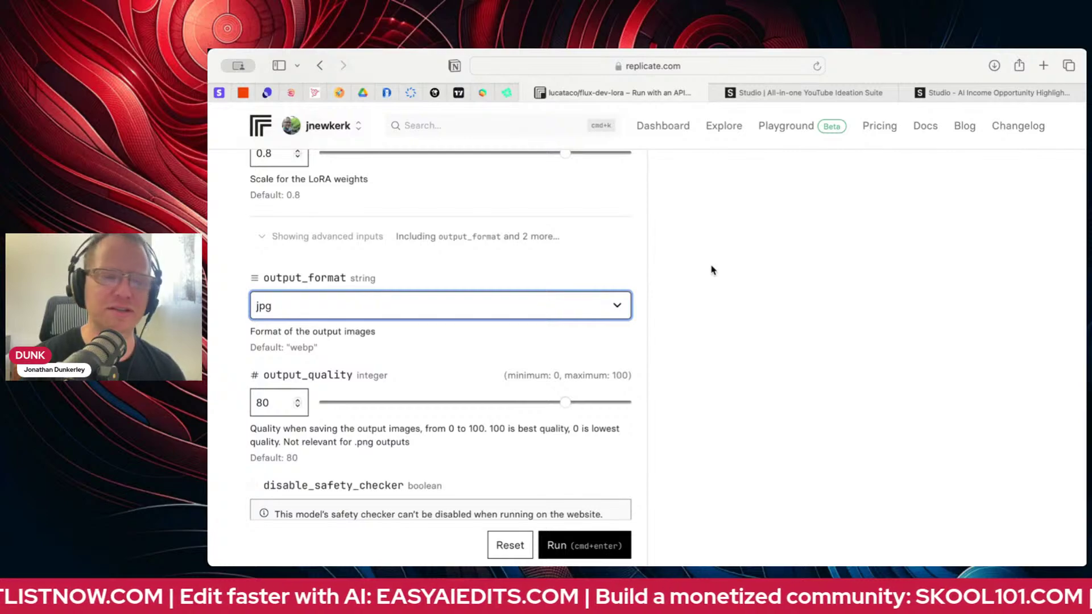
- Run the flux-dev-lora model with the edited prompt and settings, and check the output's progress
scroll(710, 270, up, 10)
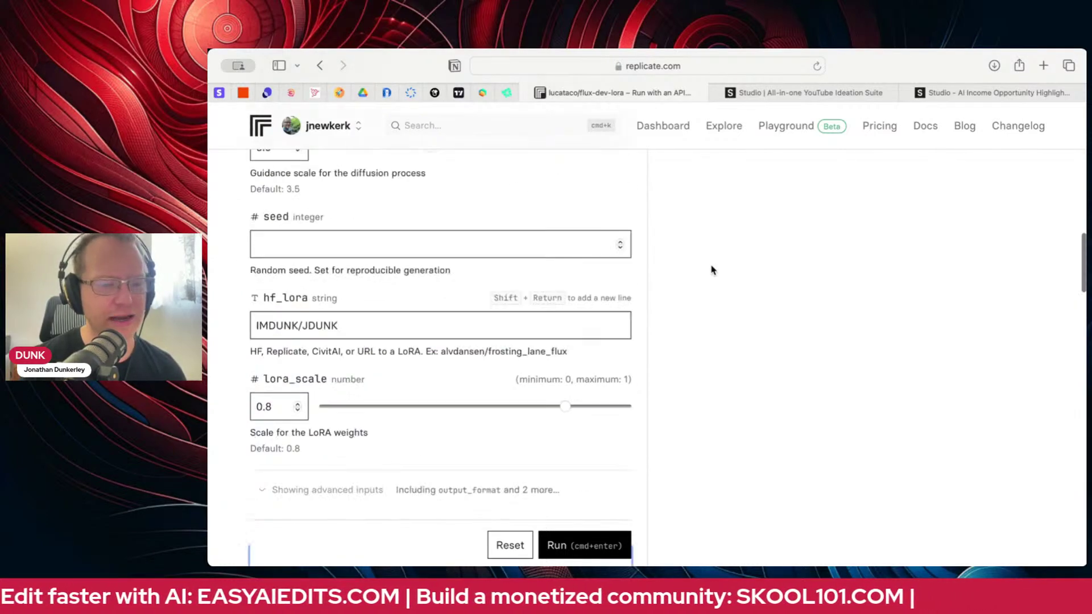
scroll(712, 271, up, 5)
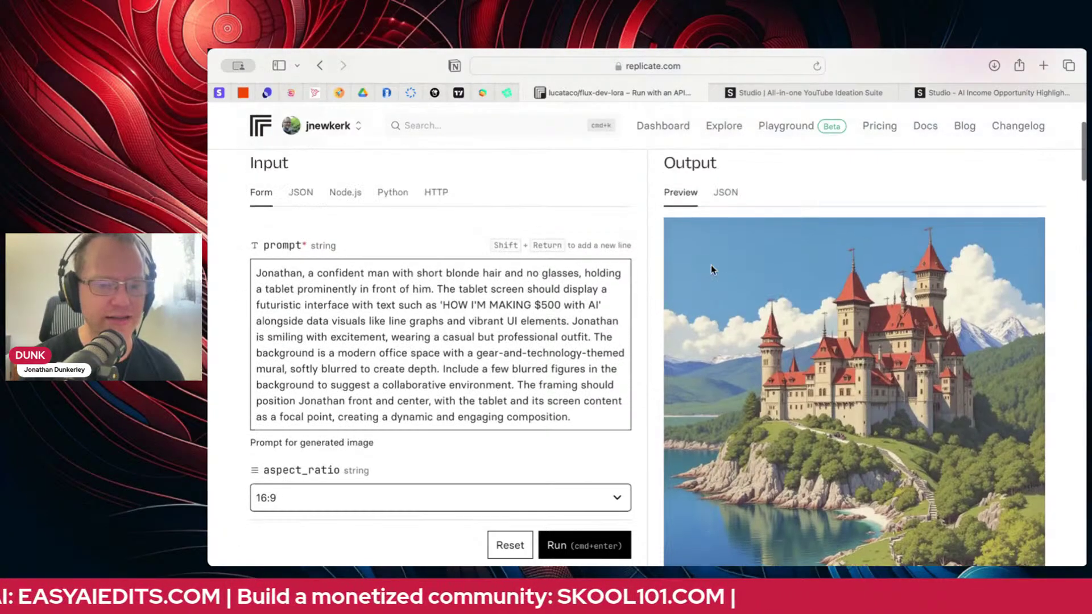
click(606, 549)
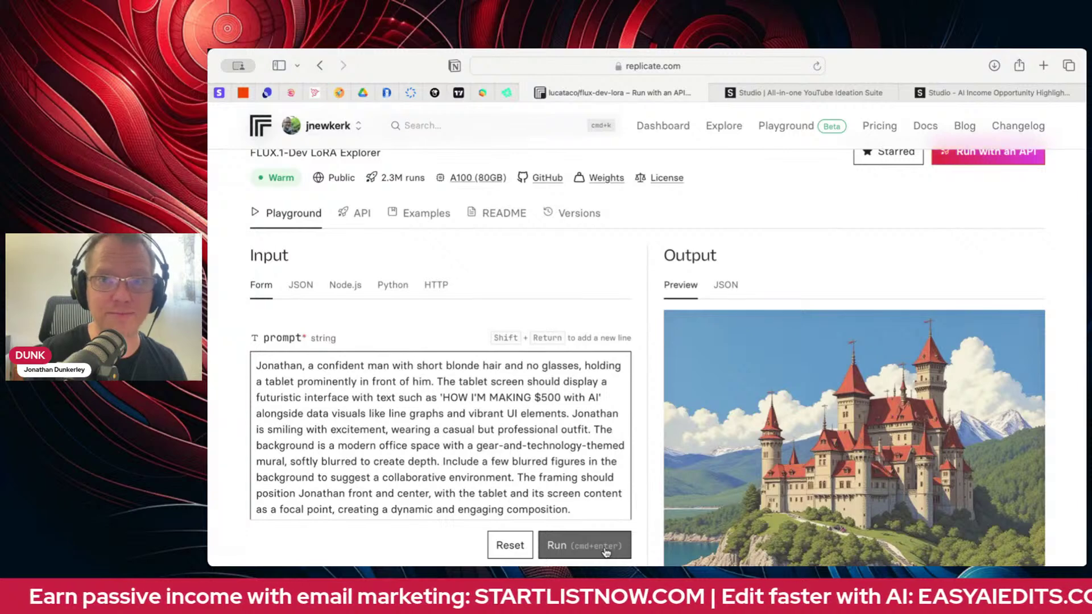
click(605, 547)
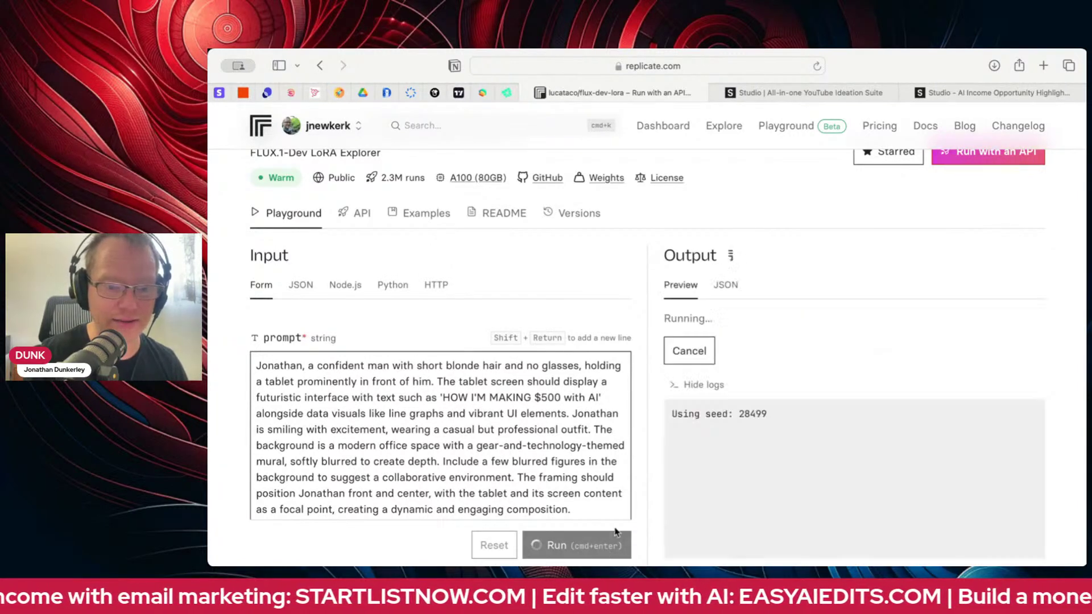
scroll(790, 290, down, 3)
scroll(819, 244, up, 5)
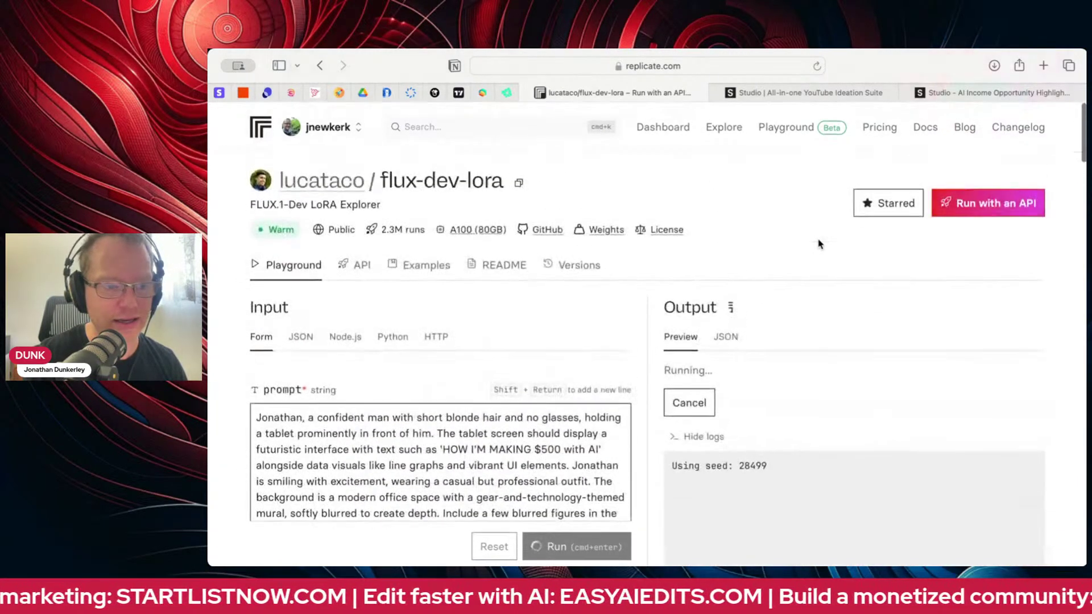
scroll(819, 244, down, 7)
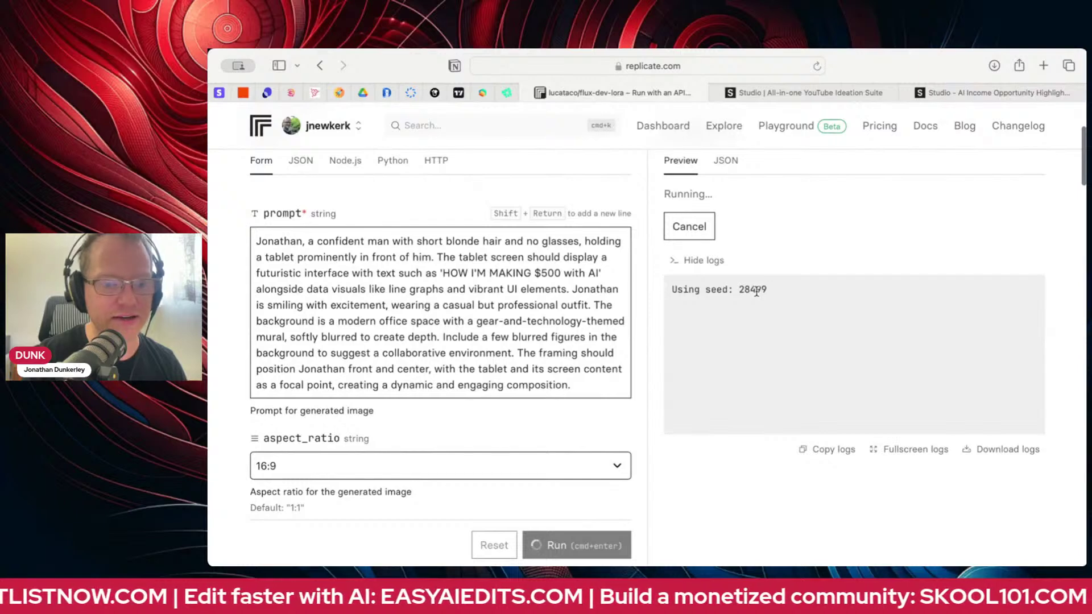
- Follow the log of the running generation until the image is ready and download the generated image
double_click(757, 289)
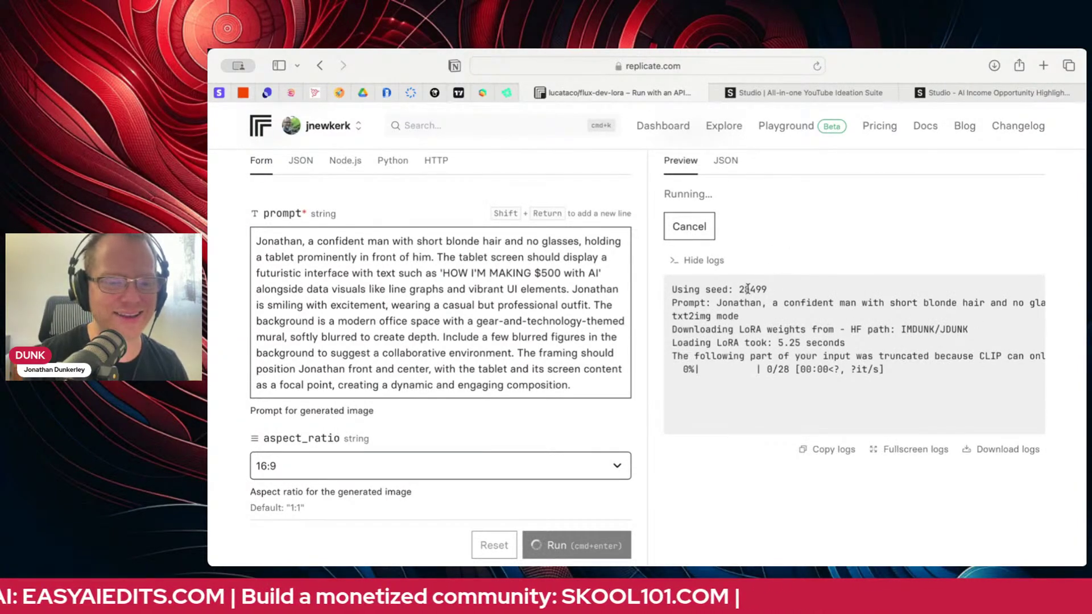
double_click(750, 289)
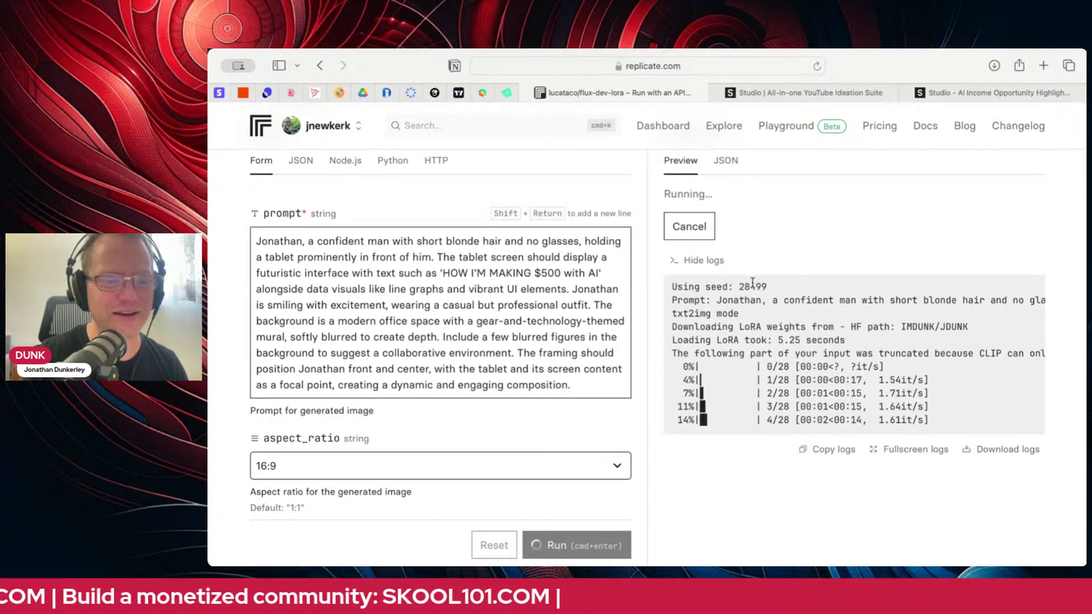
scroll(740, 319, up, 3)
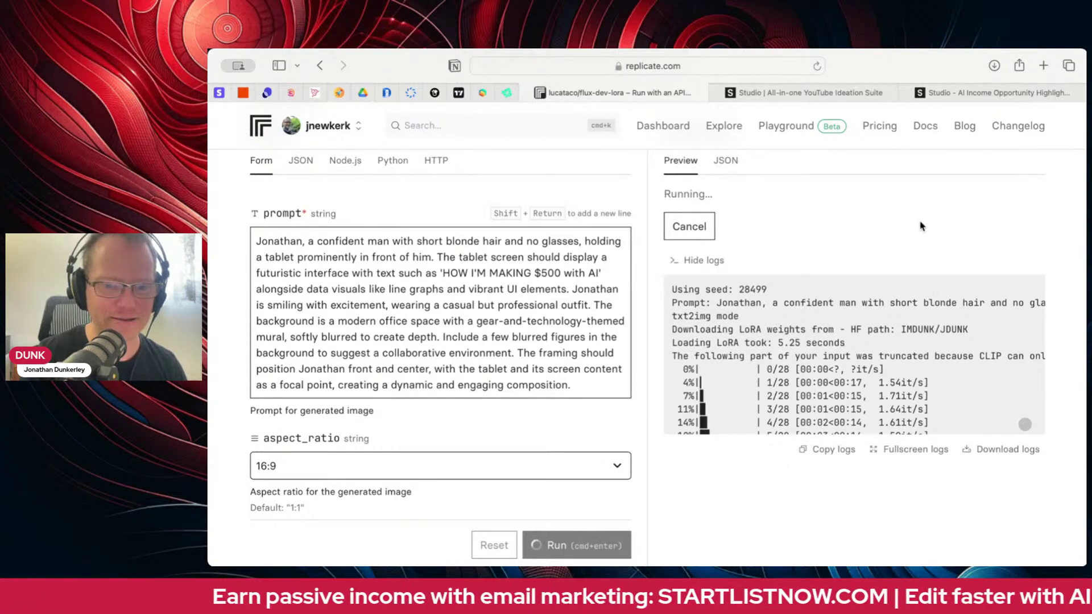
scroll(921, 228, down, 8)
scroll(890, 332, up, 4)
scroll(887, 339, up, 6)
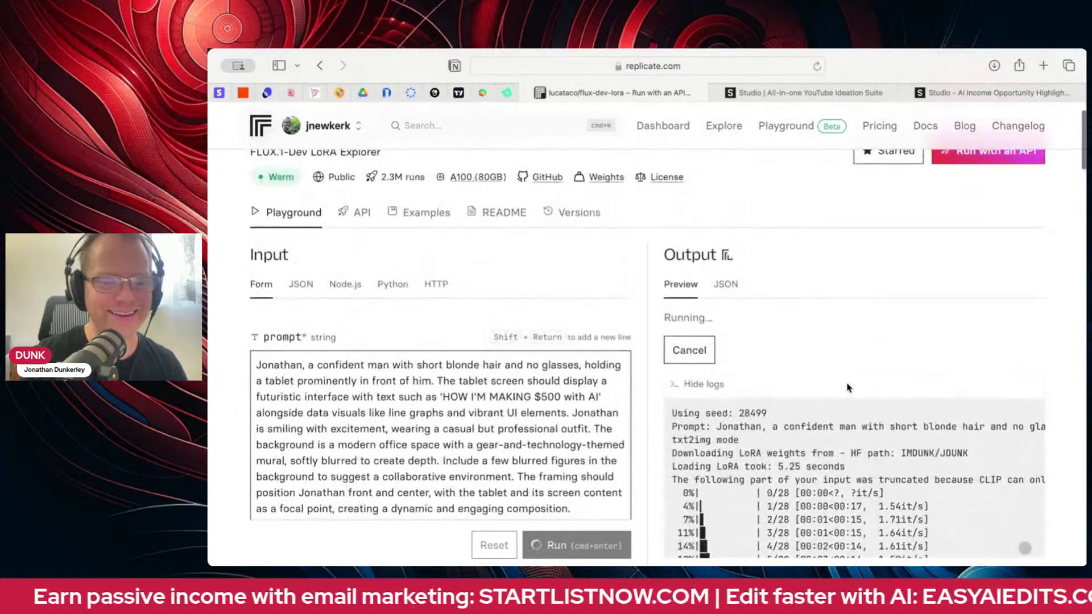
scroll(847, 383, down, 2)
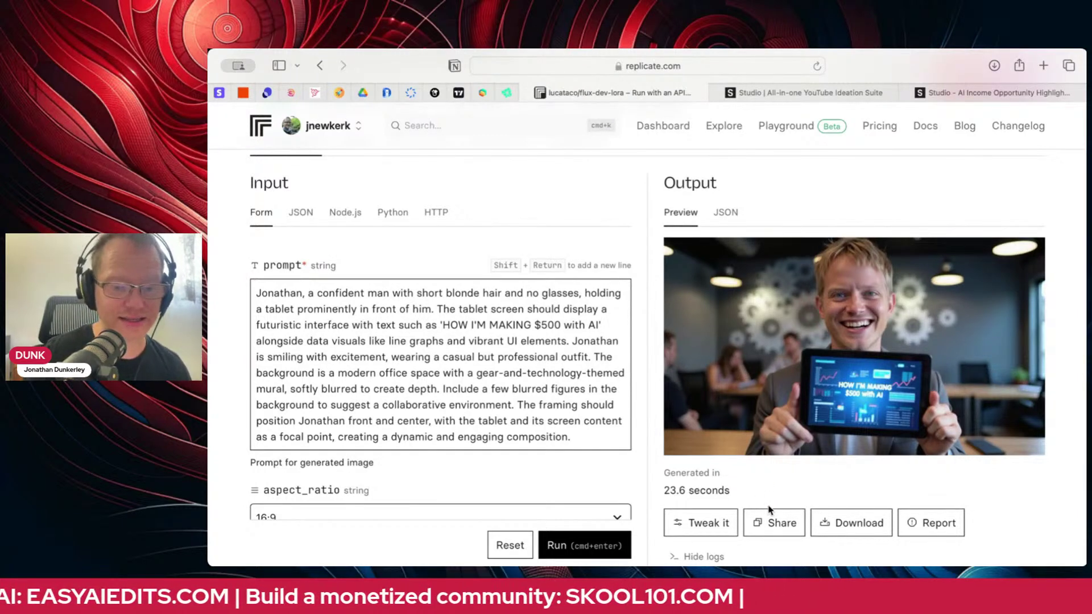
click(879, 526)
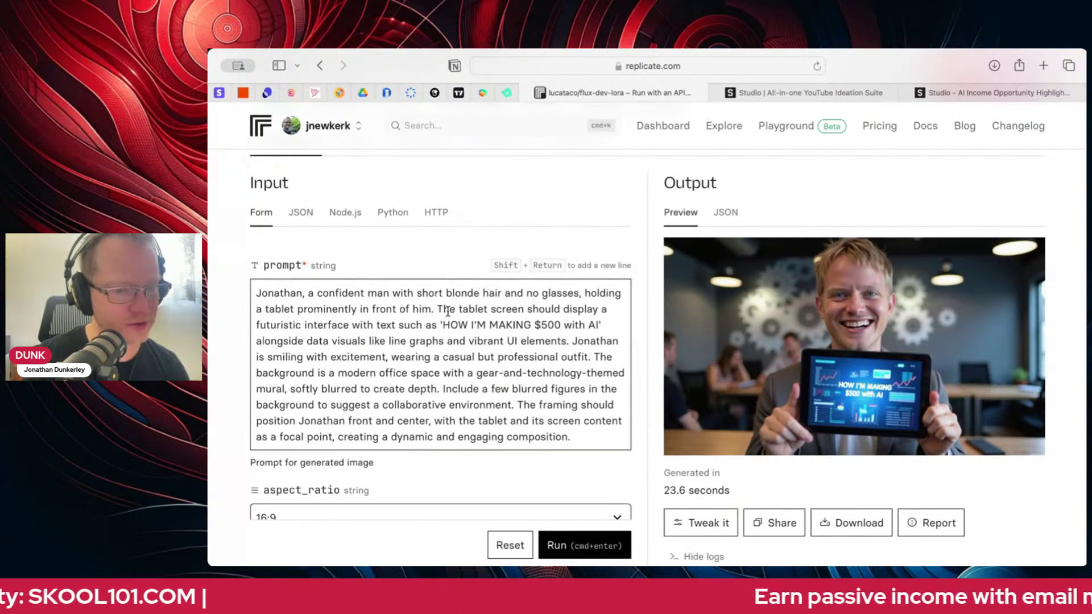
- Insert "large" before "text such as" in the prompt, rerun the model and follow its progress in the log
click(378, 326)
text(la)
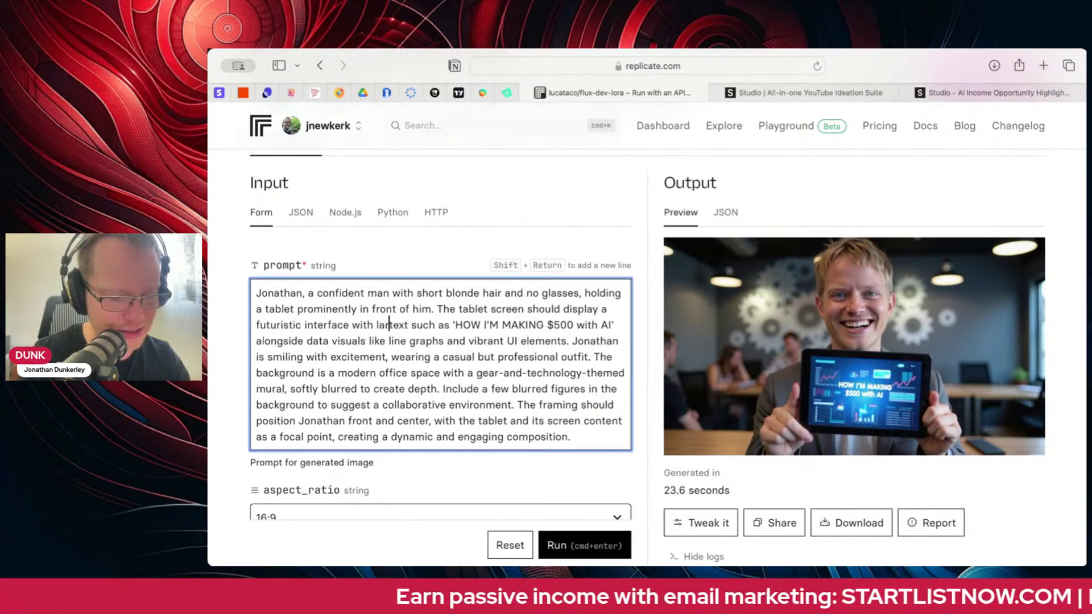
text(rge)
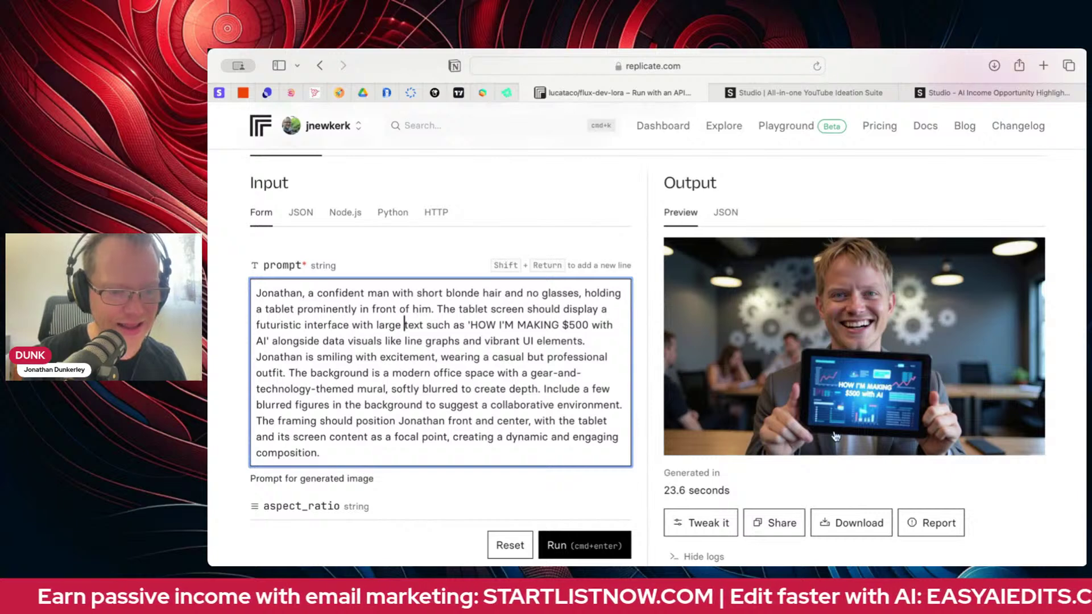
click(606, 541)
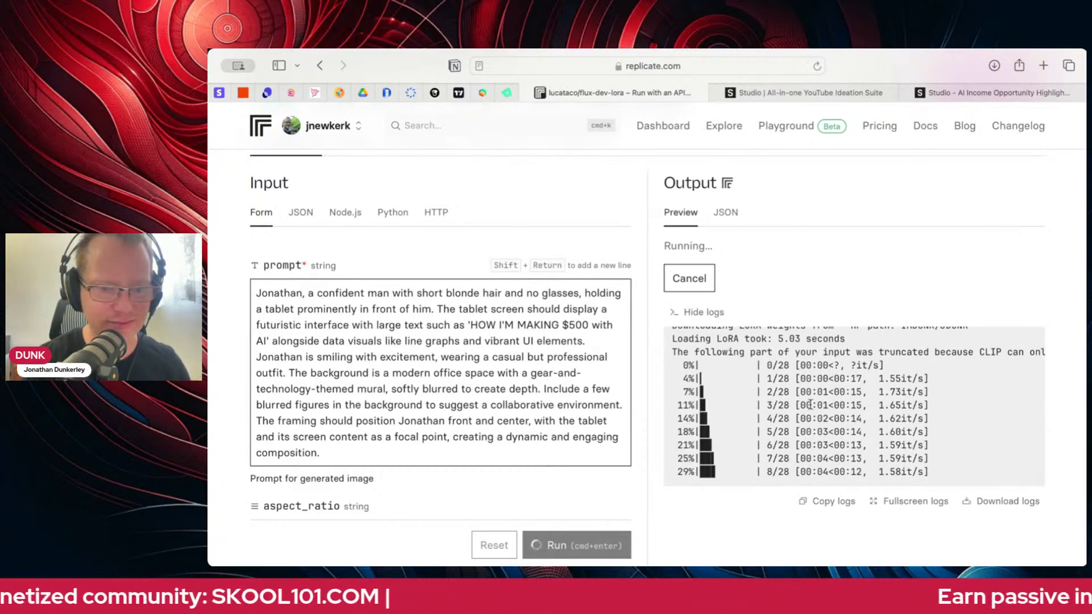
scroll(852, 279, down, 7)
scroll(852, 279, up, 3)
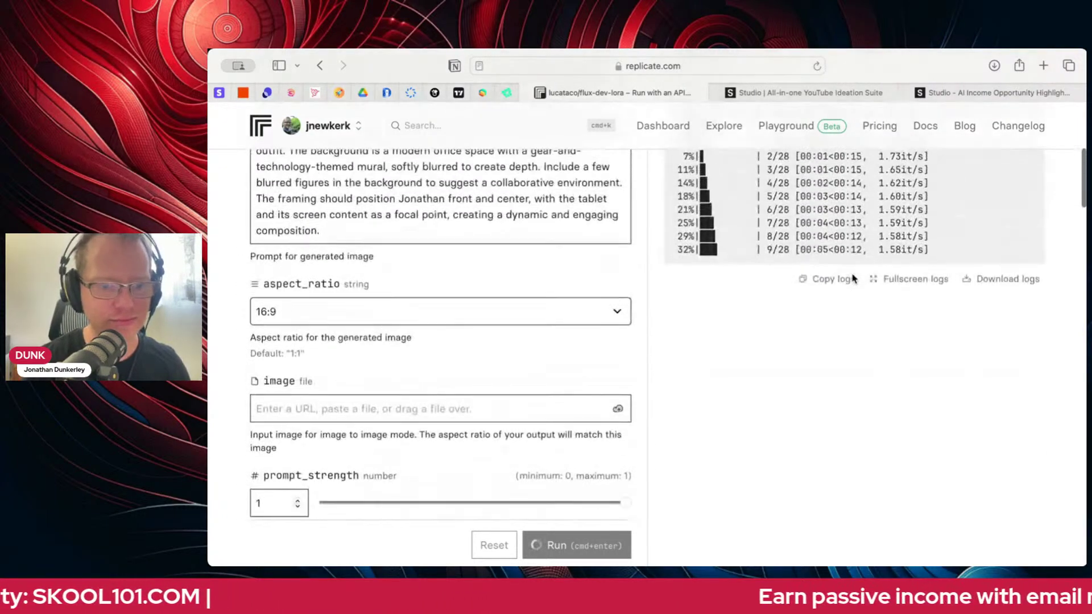
scroll(833, 392, up, 3)
scroll(835, 312, down, 4)
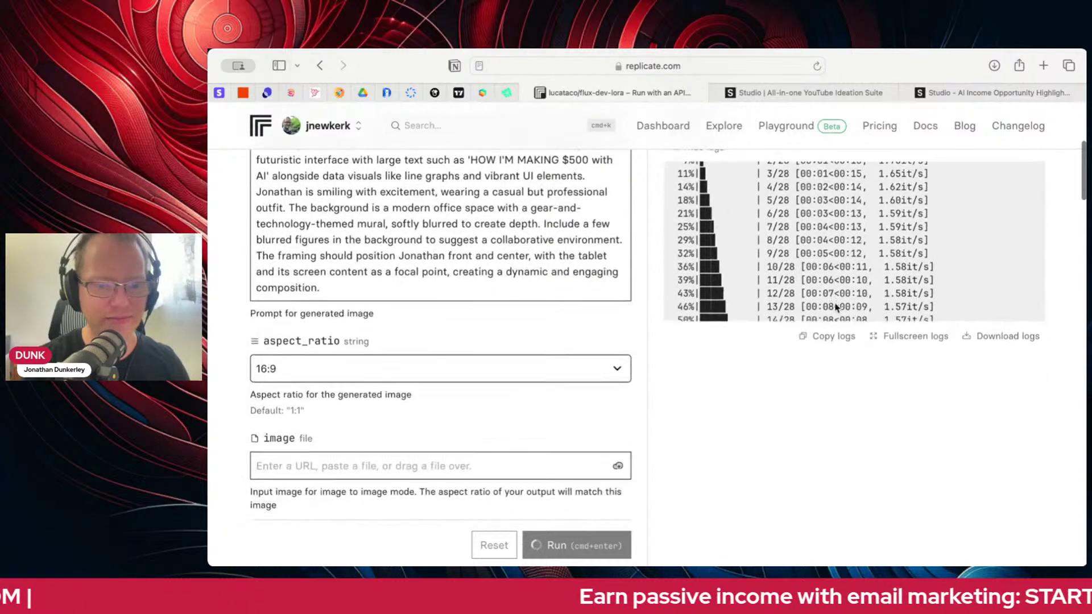
scroll(823, 322, up, 5)
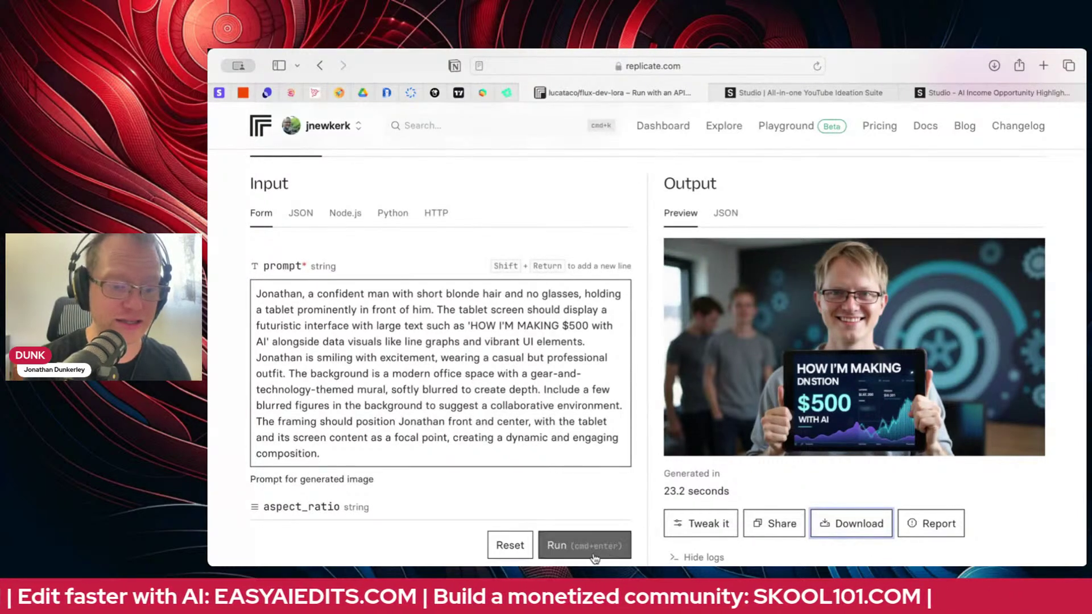
- Generate another image from the same prompt and download it
click(560, 545)
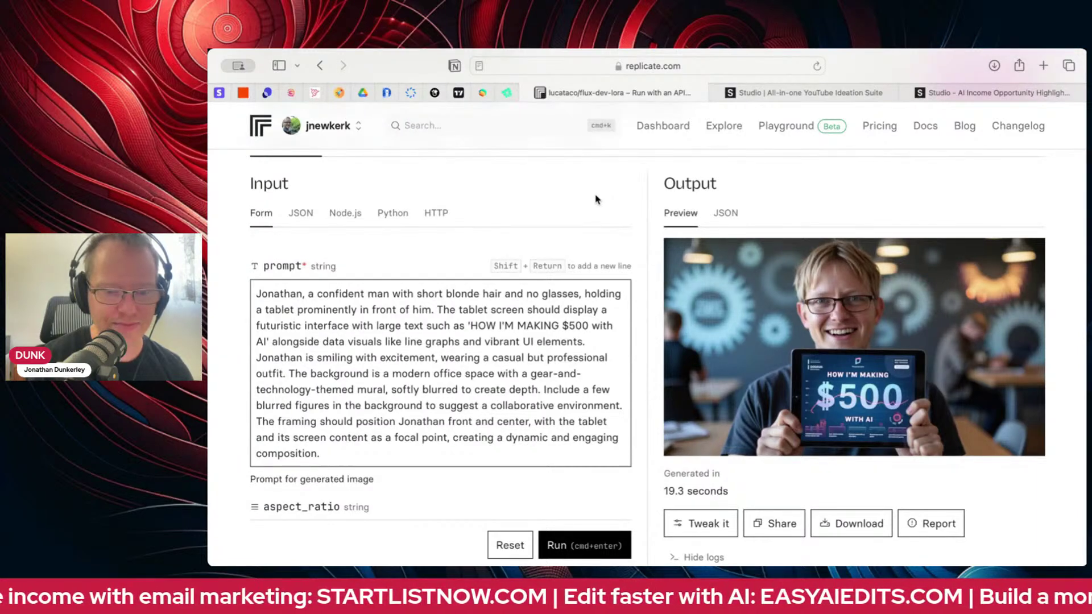
click(840, 532)
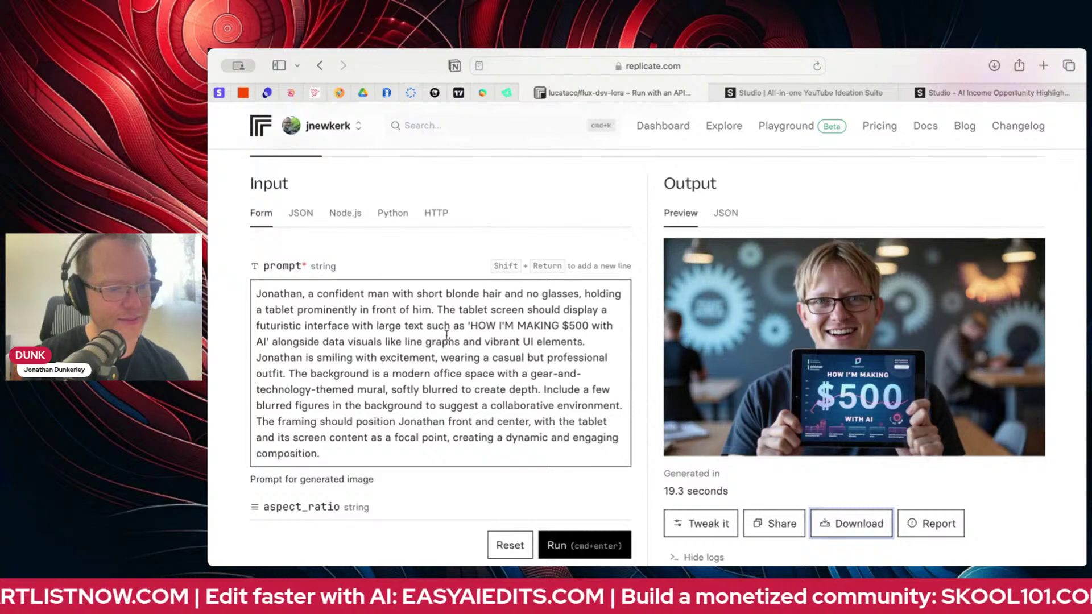
- Insert "very" before "large text" in the prompt and run the model again
click(375, 325)
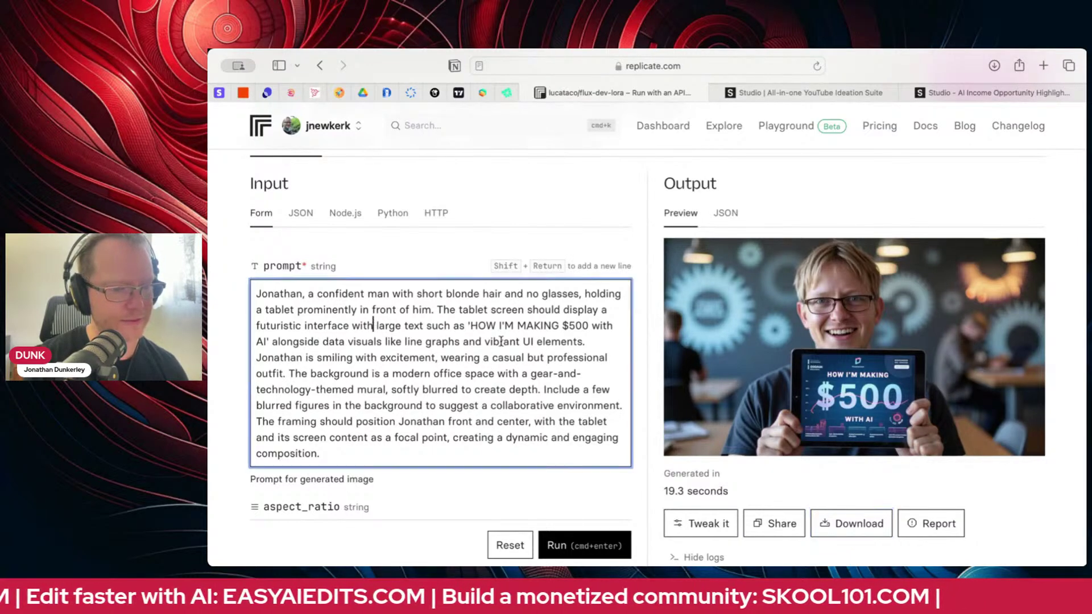
text(very)
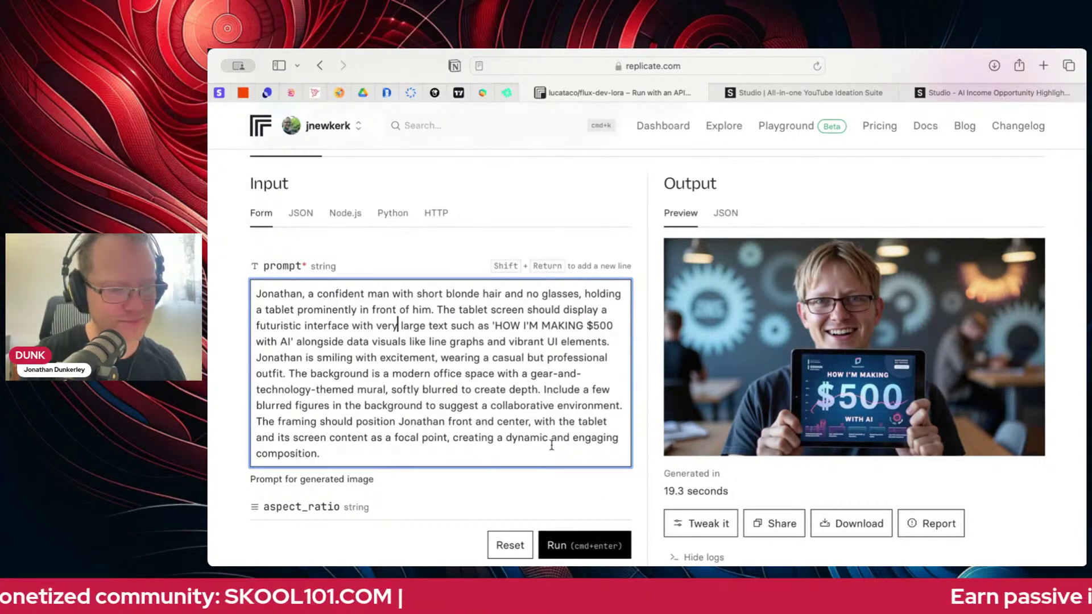
click(601, 553)
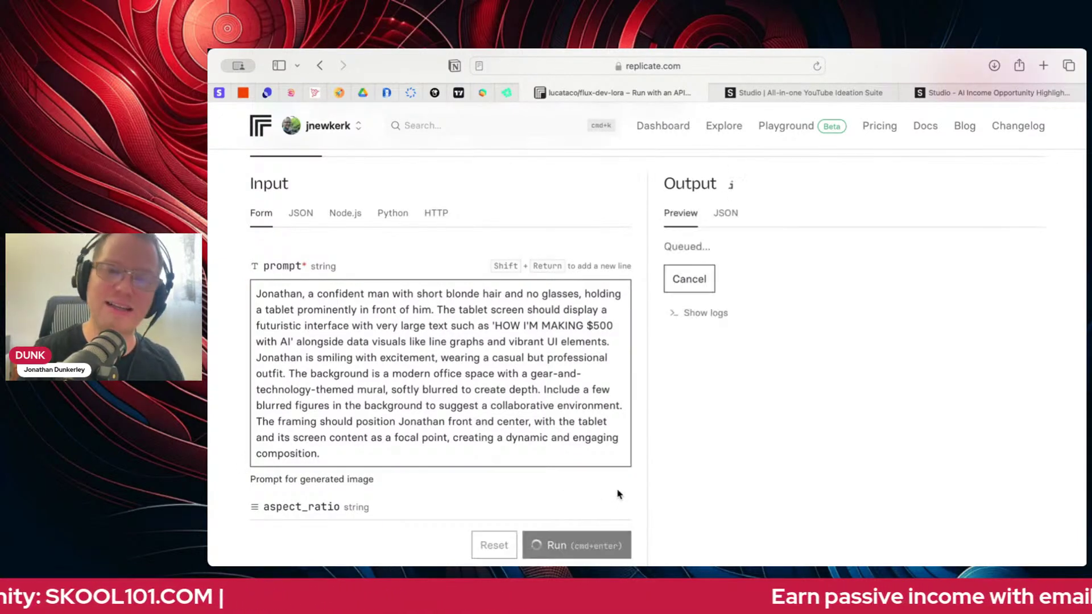
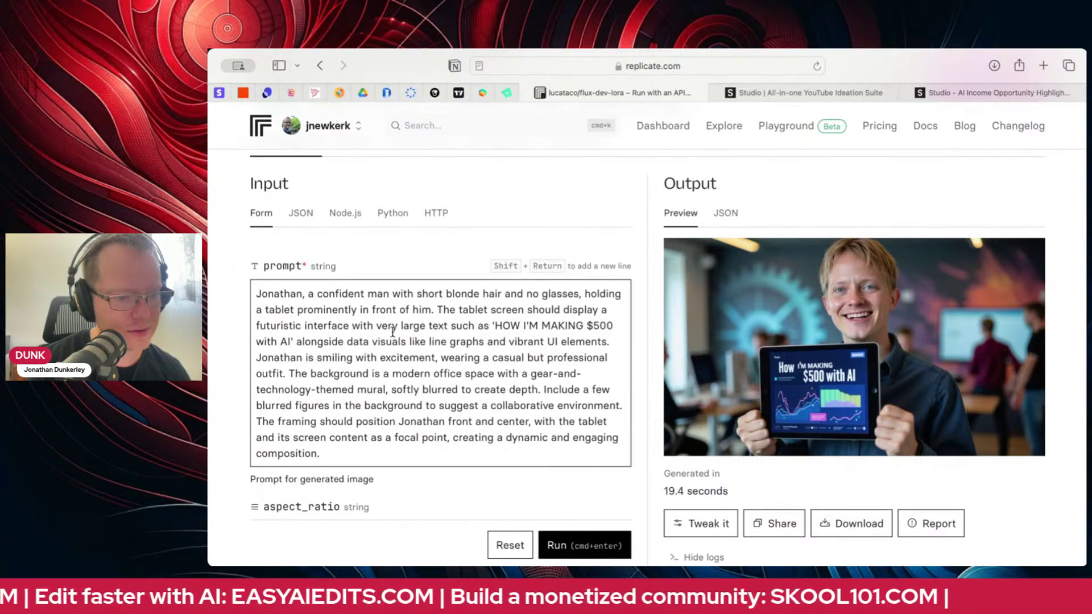
- Remove "should display a futuristic interface with" from the prompt so the sentence reads "The tablet screen very large text such as"
click(348, 326)
text(with)
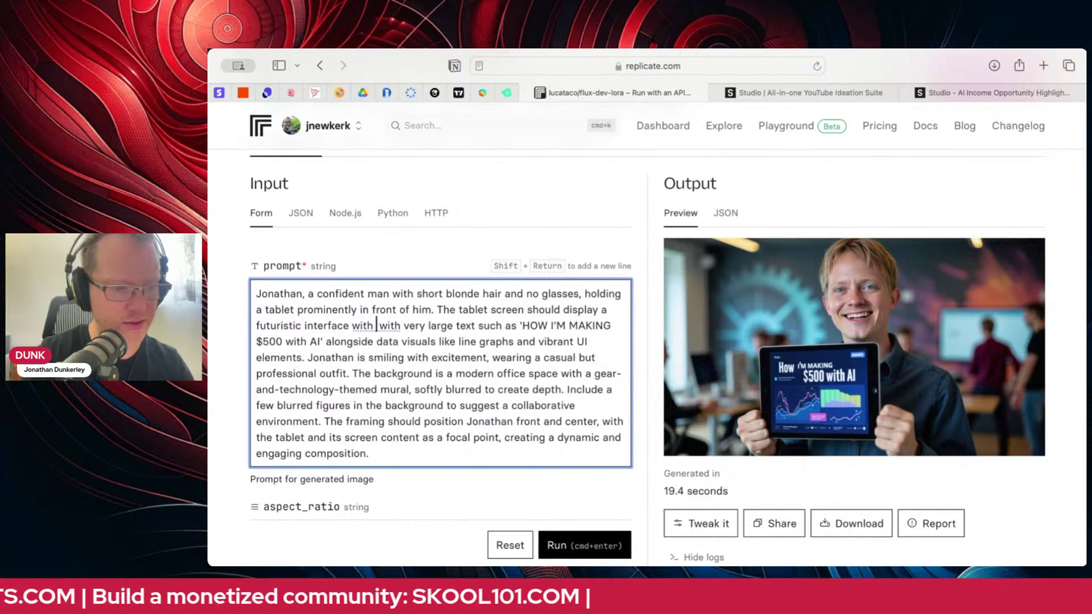
key(BackSpace)
key(BackSpace)
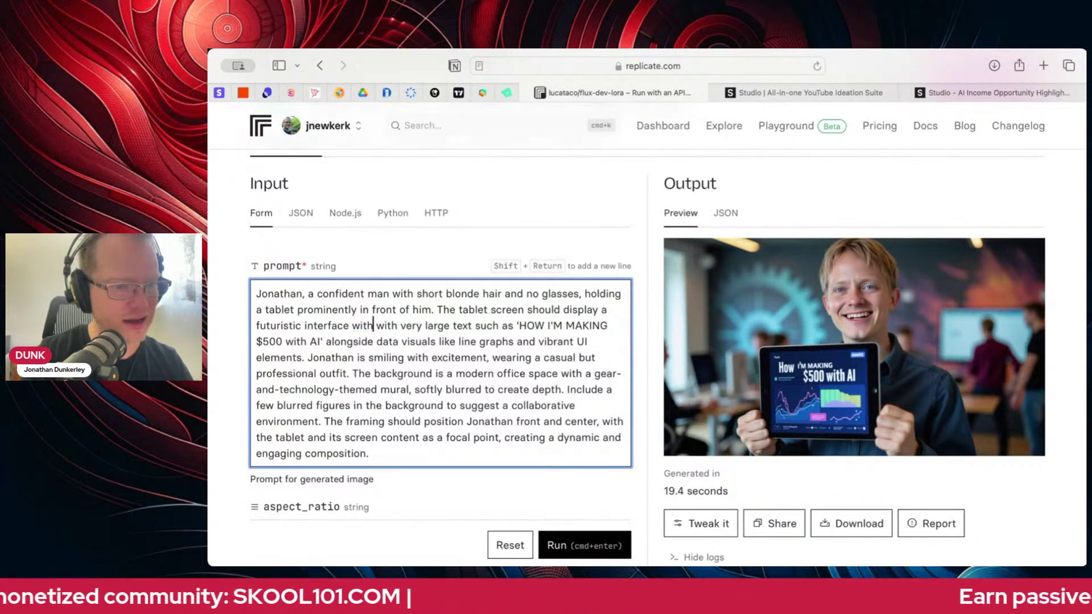
key(BackSpace)
key(BackSpace)
key(BackSpace)
key(BackSpace)
key(BackSpace)
key(BackSpace)
key(BackSpace)
key(BackSpace)
key(BackSpace)
key(BackSpace)
key(BackSpace)
key(BackSpace)
key(BackSpace)
key(BackSpace)
key(BackSpace)
key(BackSpace)
key(BackSpace)
key(BackSpace)
key(BackSpace)
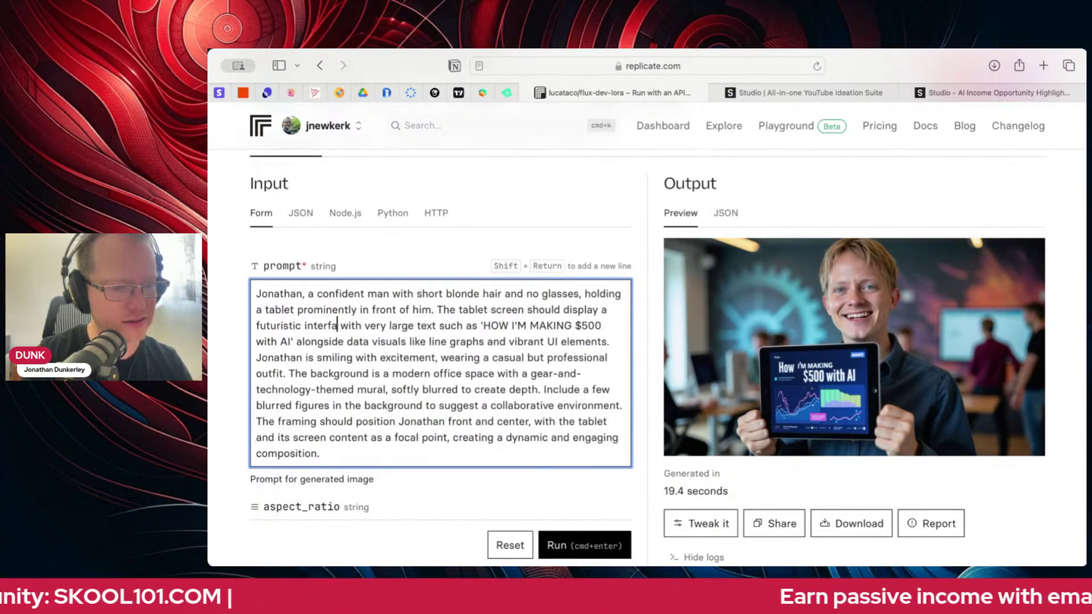
key(BackSpace)
key(BackSpace)
key(BackSpace)
key(BackSpace)
key(BackSpace)
key(BackSpace)
key(BackSpace)
key(BackSpace)
key(BackSpace)
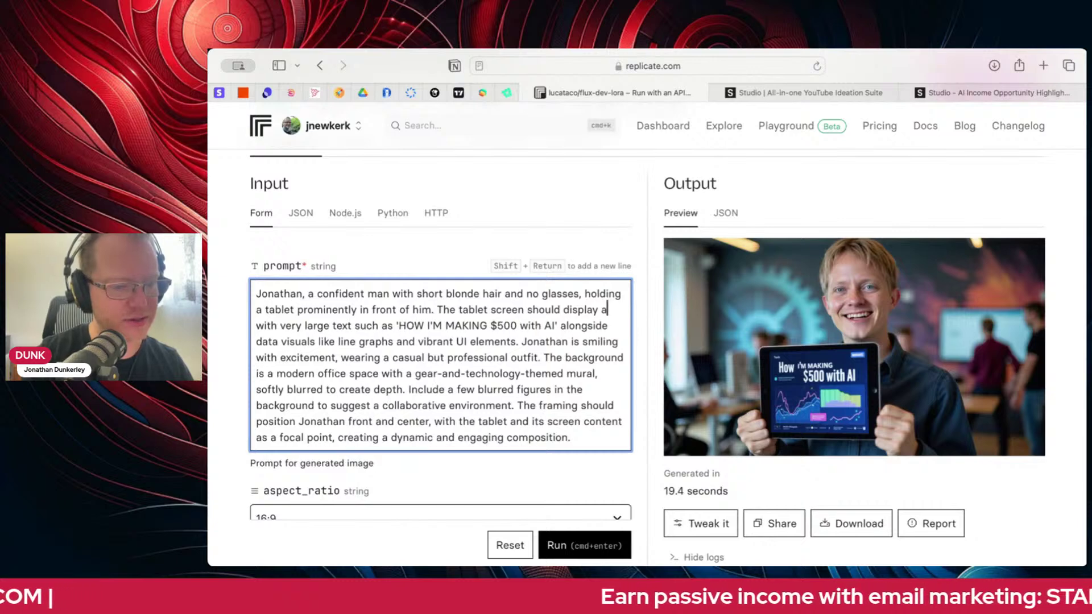
key(BackSpace)
key(BackSpace)
key(BackSpace)
key(BackSpace)
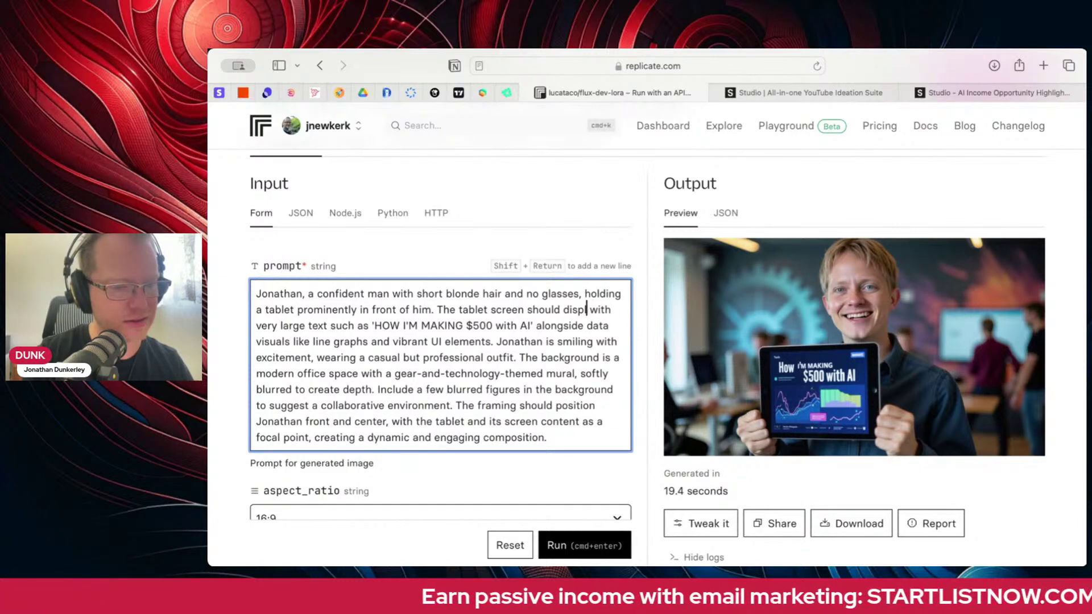
key(BackSpace)
key(BackSpace)
key(BackSpace)
key(BackSpace)
key(BackSpace)
key(BackSpace)
key(BackSpace)
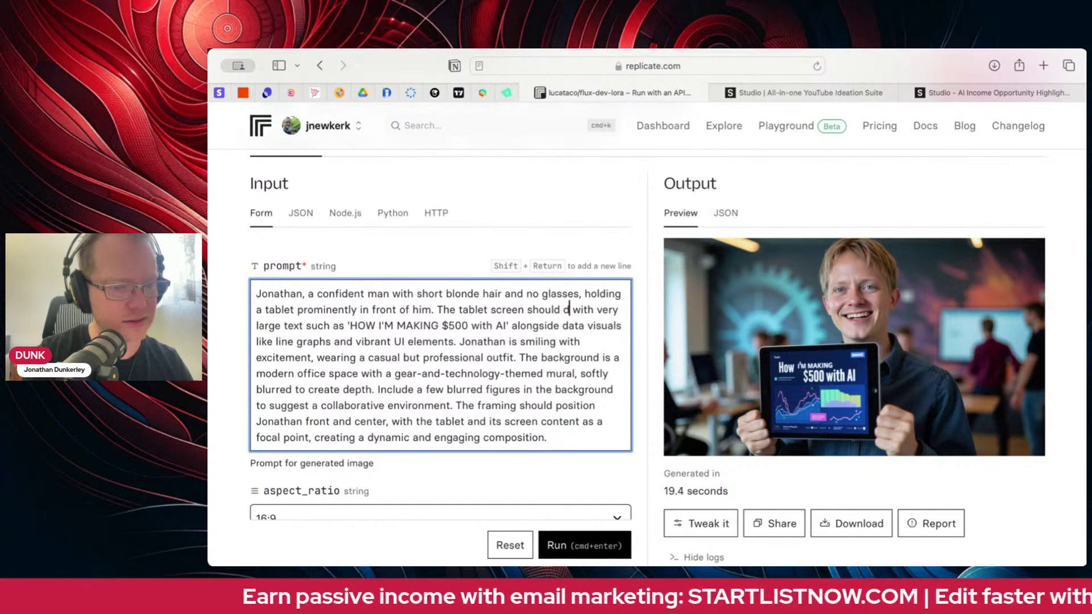
key(BackSpace)
key(BackSpace)
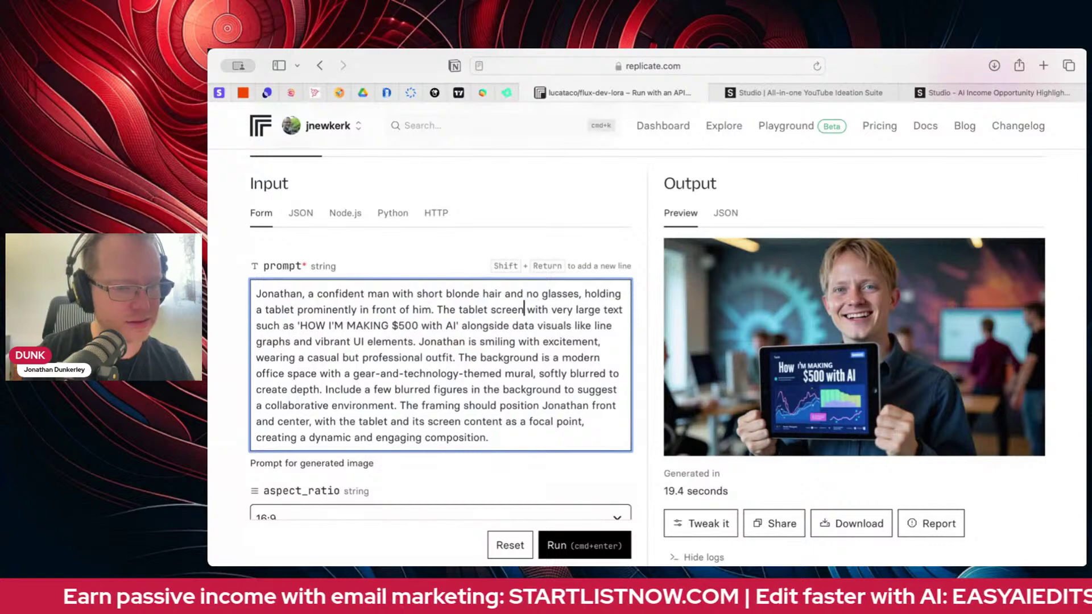
key(Right)
key(Right)
key(Right)
key(Right)
key(BackSpace)
key(BackSpace)
key(BackSpace)
key(BackSpace)
key(BackSpace)
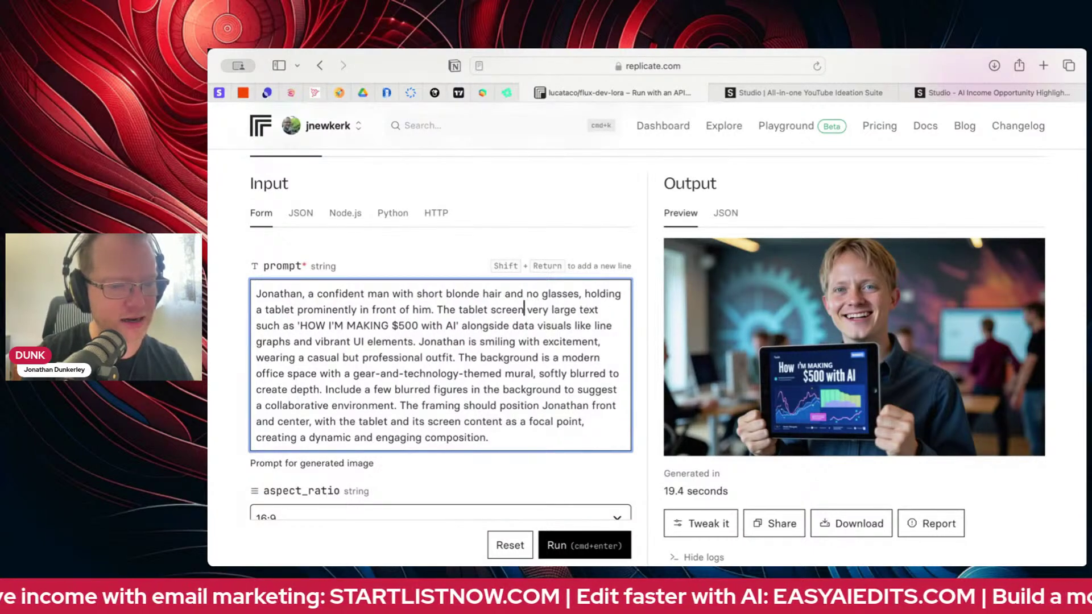
- Run the model with the shortened prompt, follow its progress and download the generated image
click(576, 548)
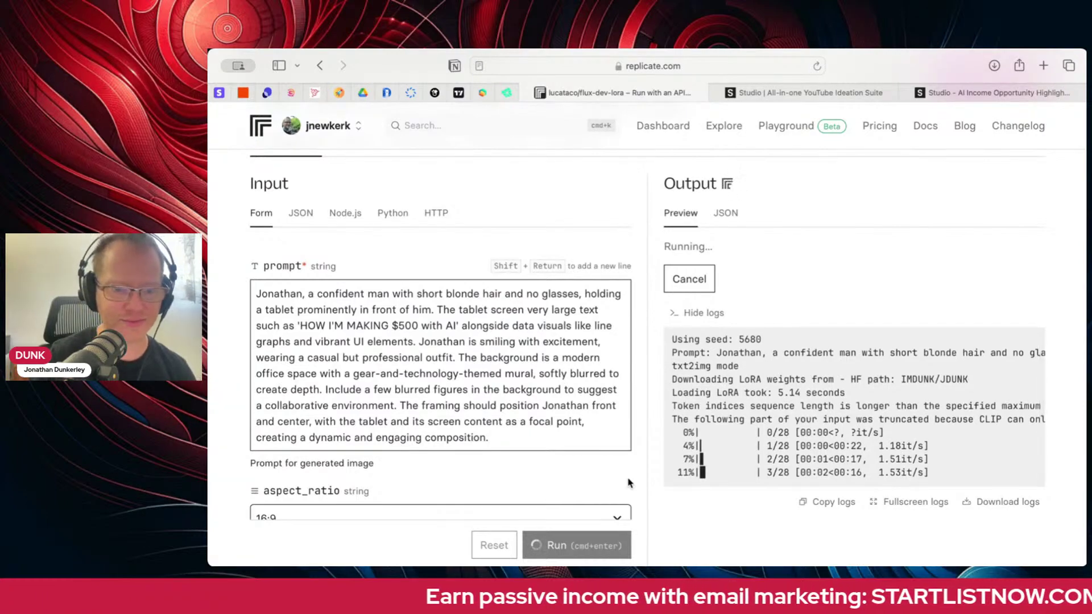
scroll(630, 484, down, 5)
scroll(774, 469, up, 6)
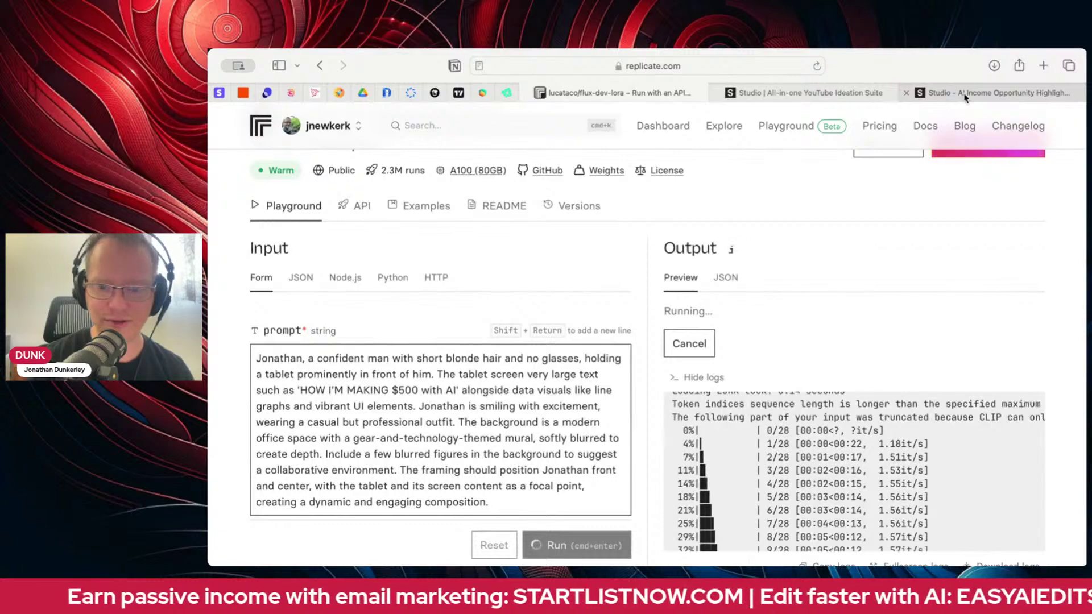
scroll(853, 239, down, 3)
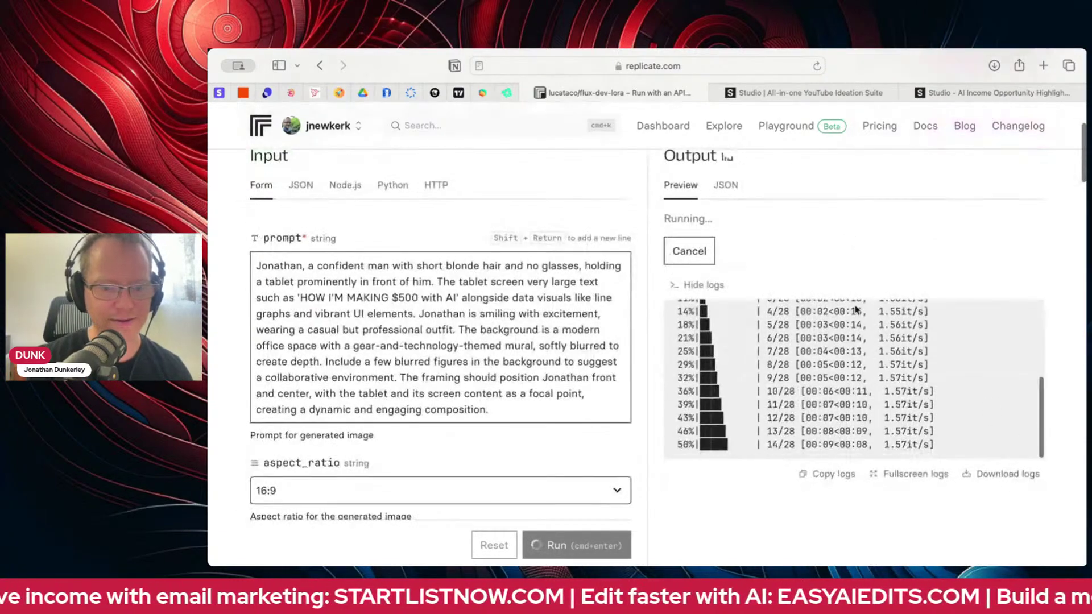
scroll(848, 391, down, 4)
scroll(864, 364, up, 8)
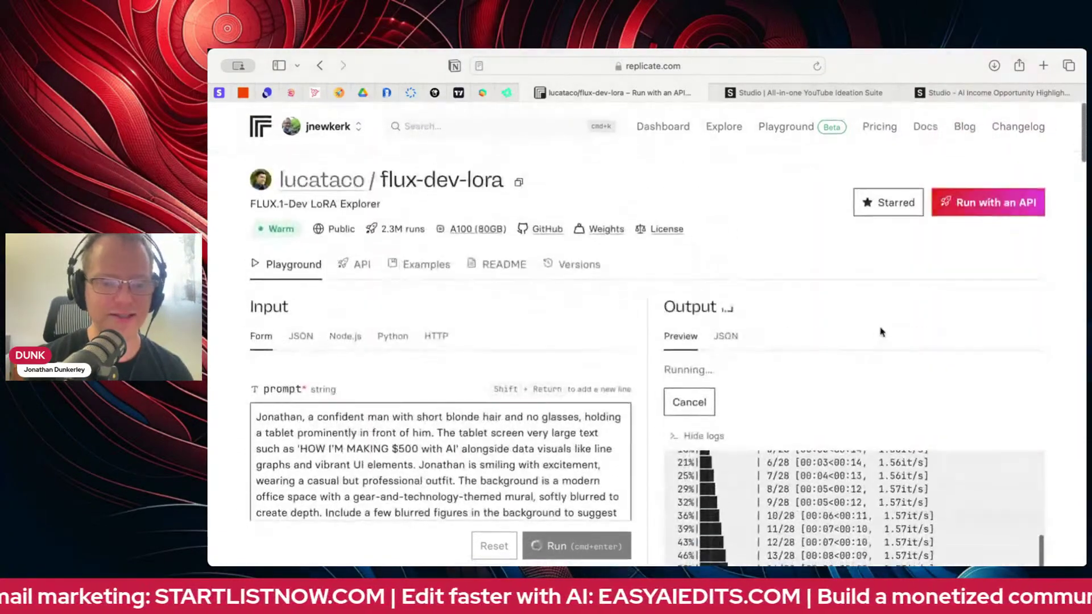
scroll(882, 330, down, 2)
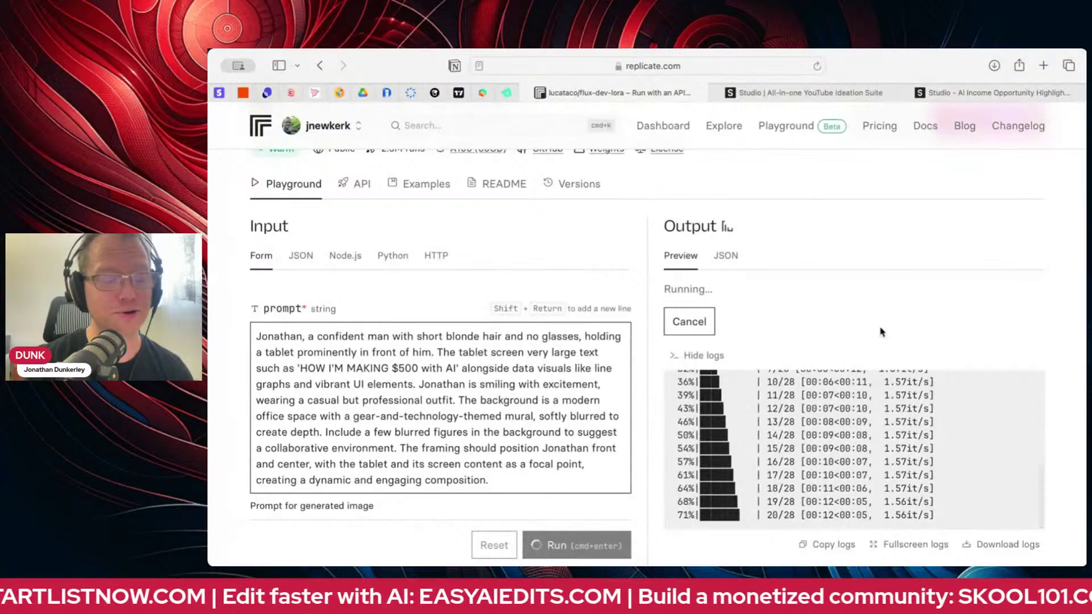
scroll(882, 332, down, 1)
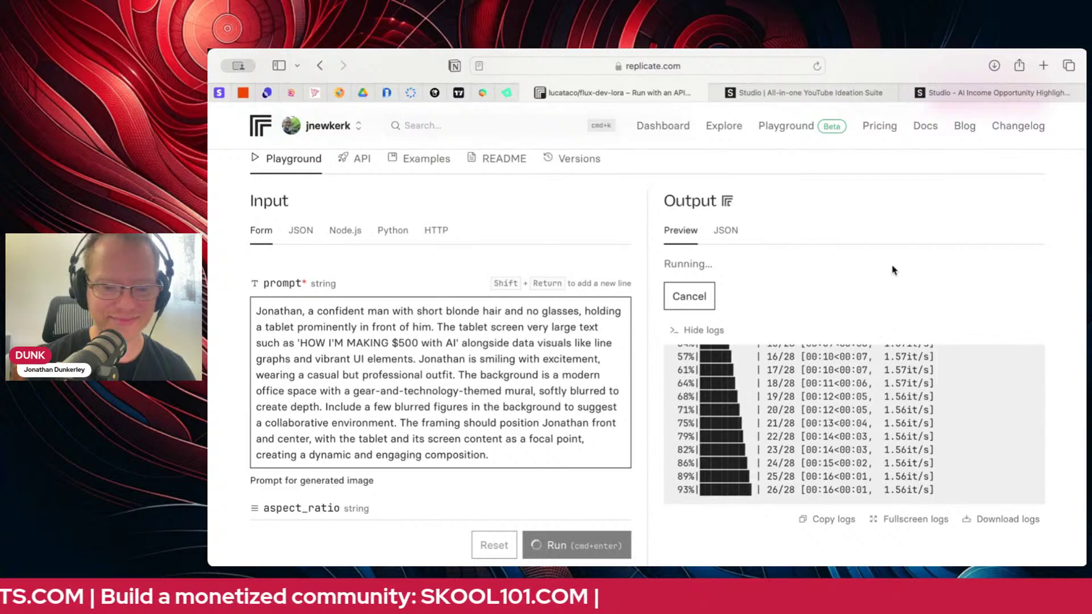
scroll(895, 269, down, 2)
scroll(895, 269, down, 1)
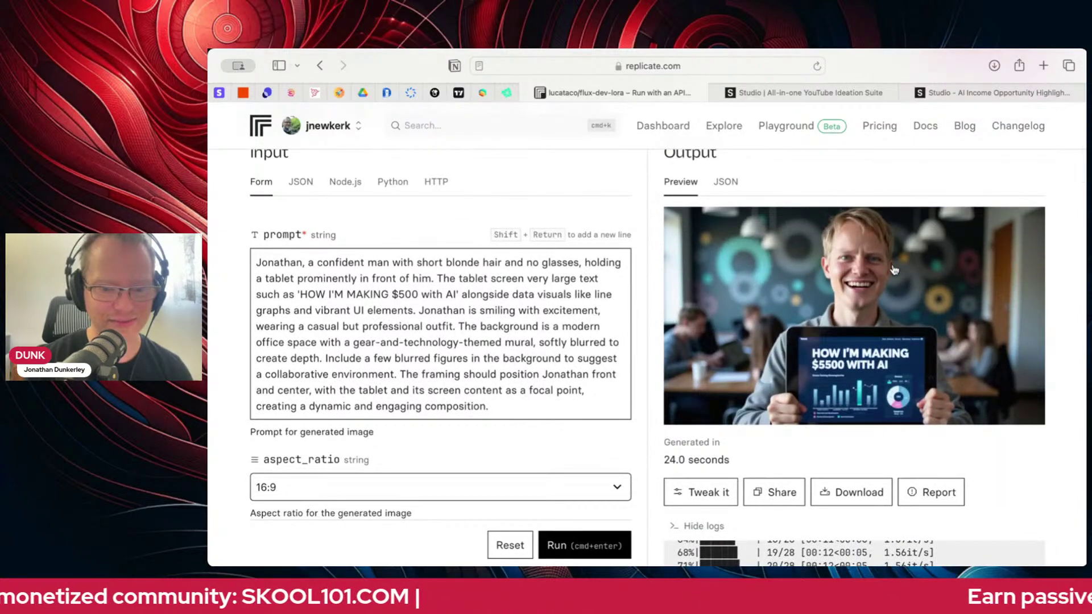
click(872, 498)
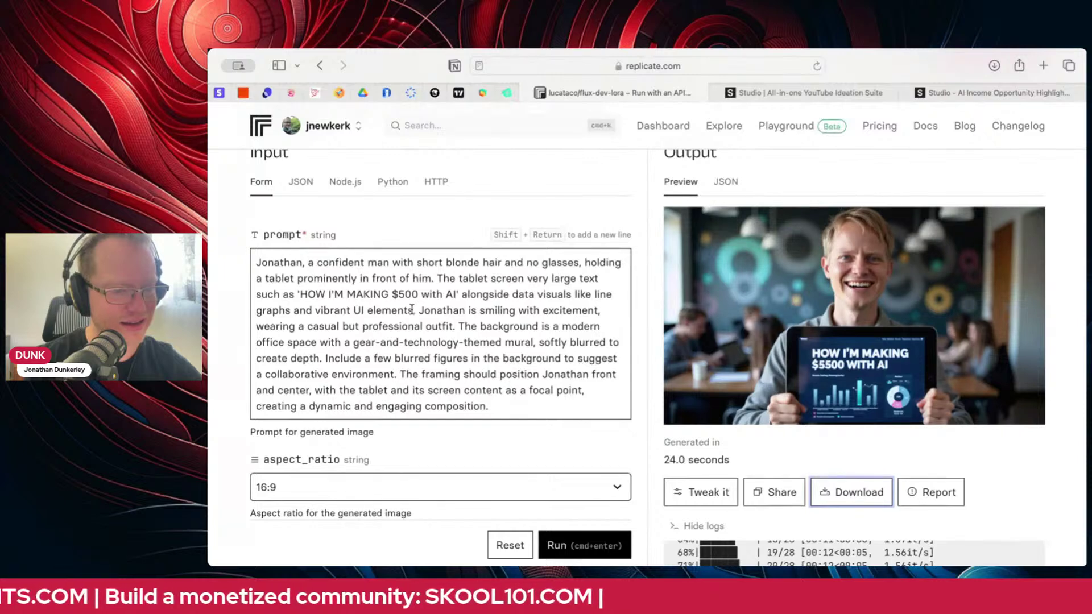
- Remove "data visuals like line graphs and vibrant UI elements" after "alongside" in the prompt and run the model twice
drag(412, 310, 518, 291)
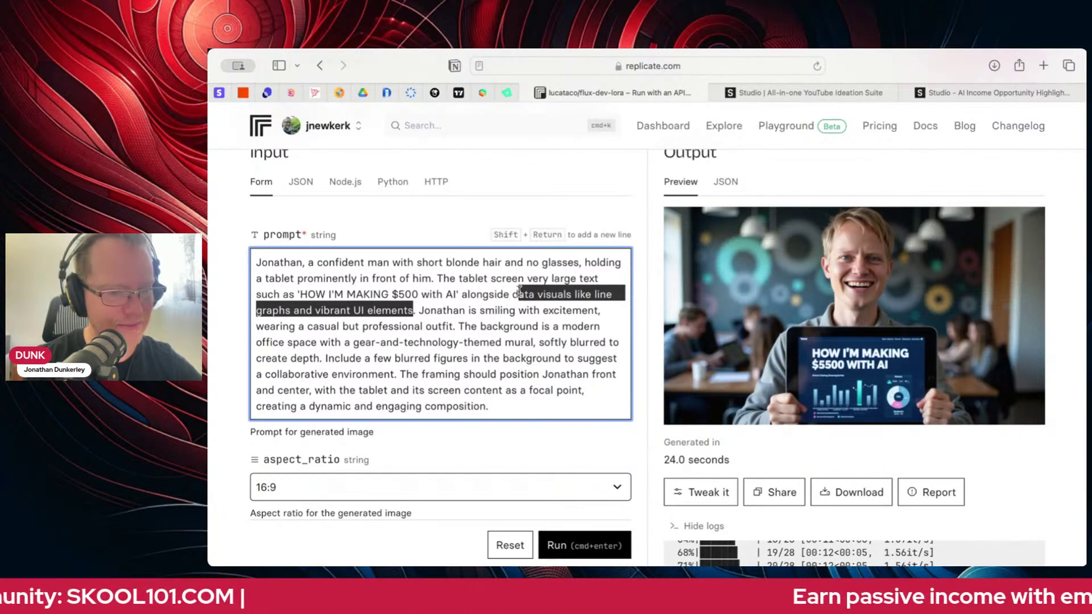
key(BackSpace)
key(BackSpace)
key(BackSpace)
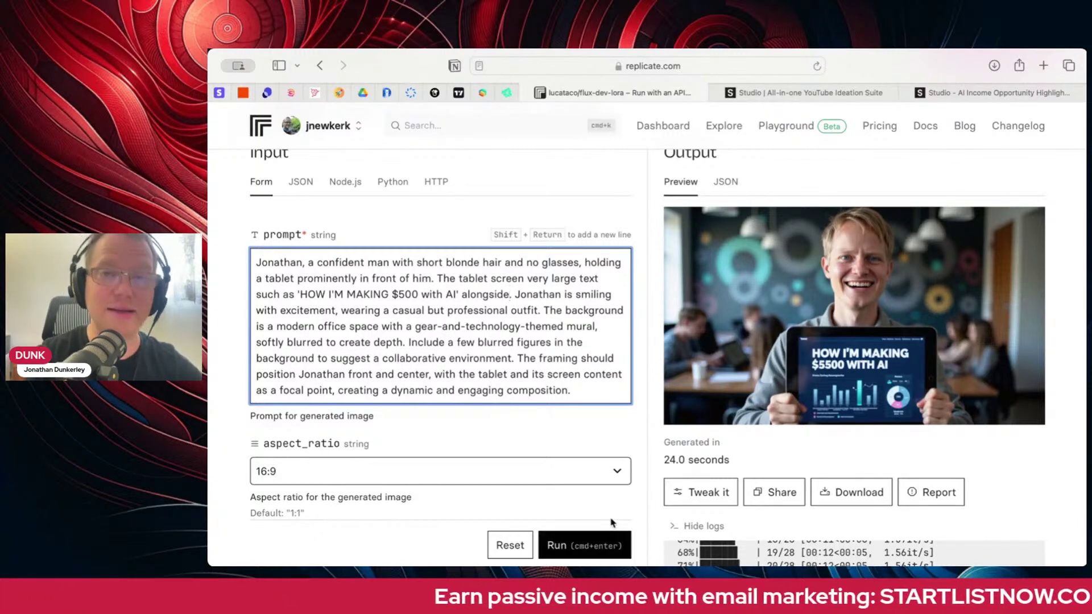
click(608, 546)
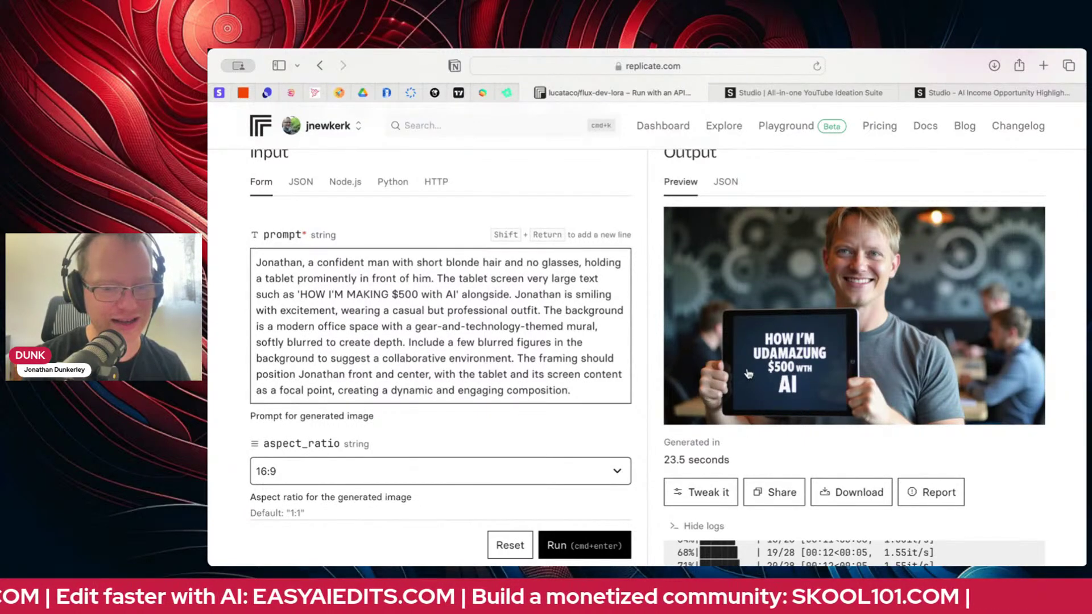
click(630, 553)
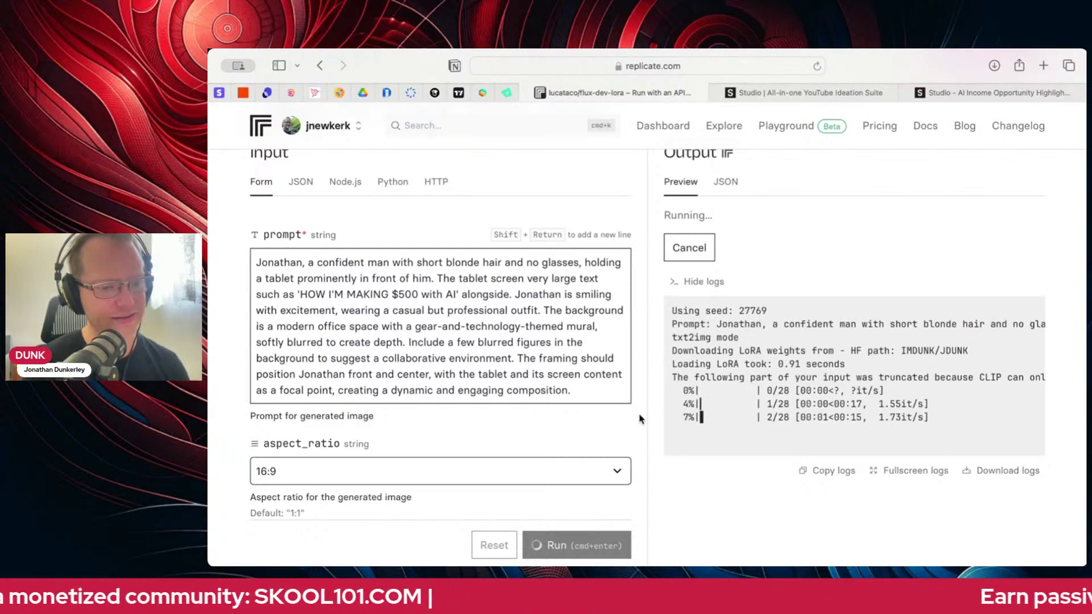
- Capitalise "with" so the prompt's tablet text reads 'HOW I'M MAKING $500 WITH AI', and download the newly generated image
click(440, 293)
key(BackSpace)
key(BackSpace)
key(BackSpace)
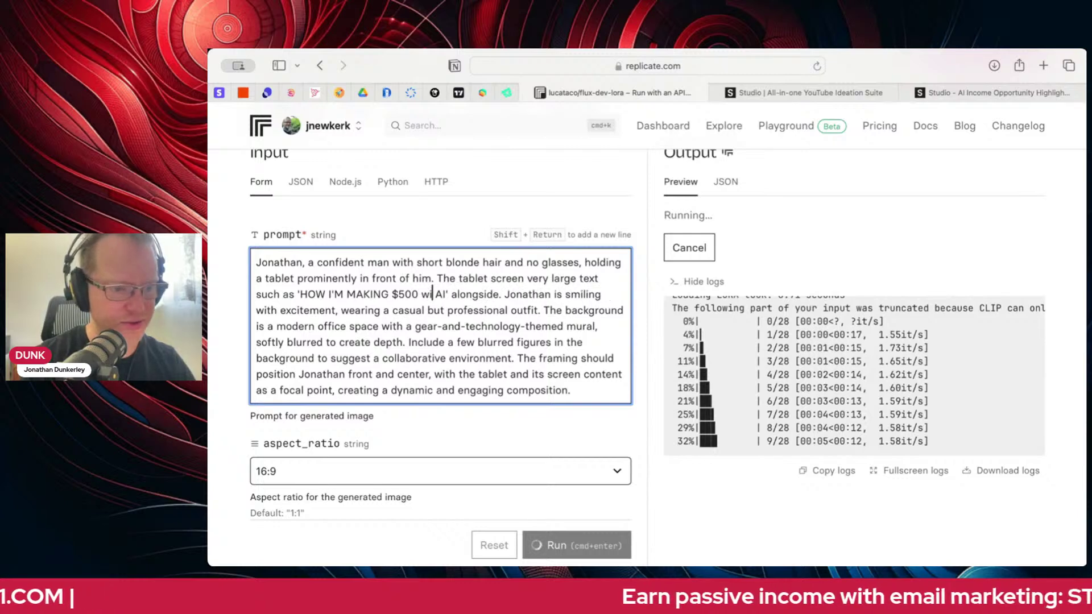
key(BackSpace)
text(WITH)
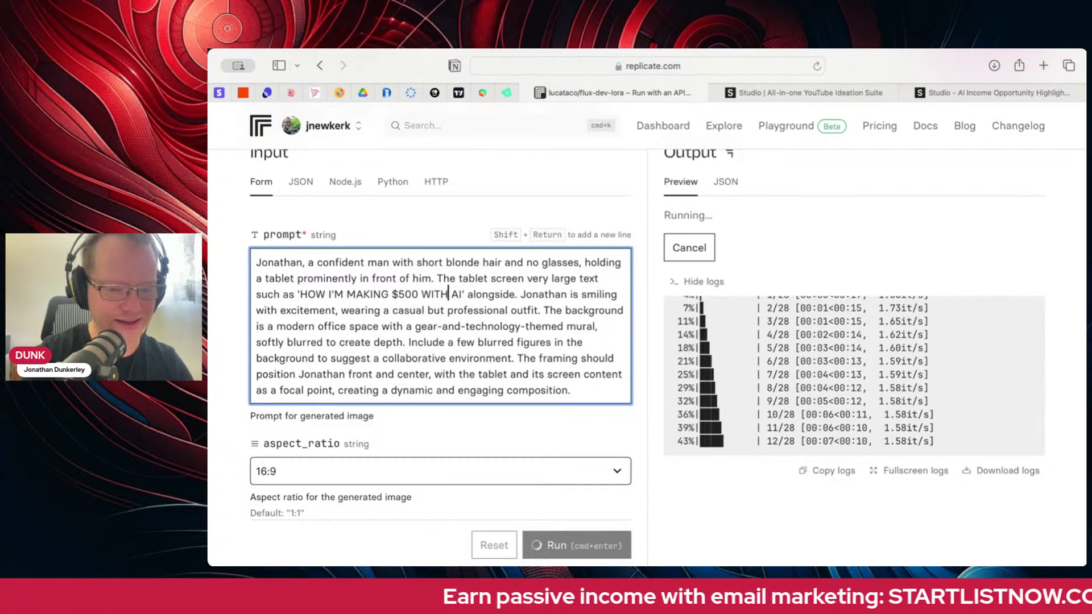
click(645, 340)
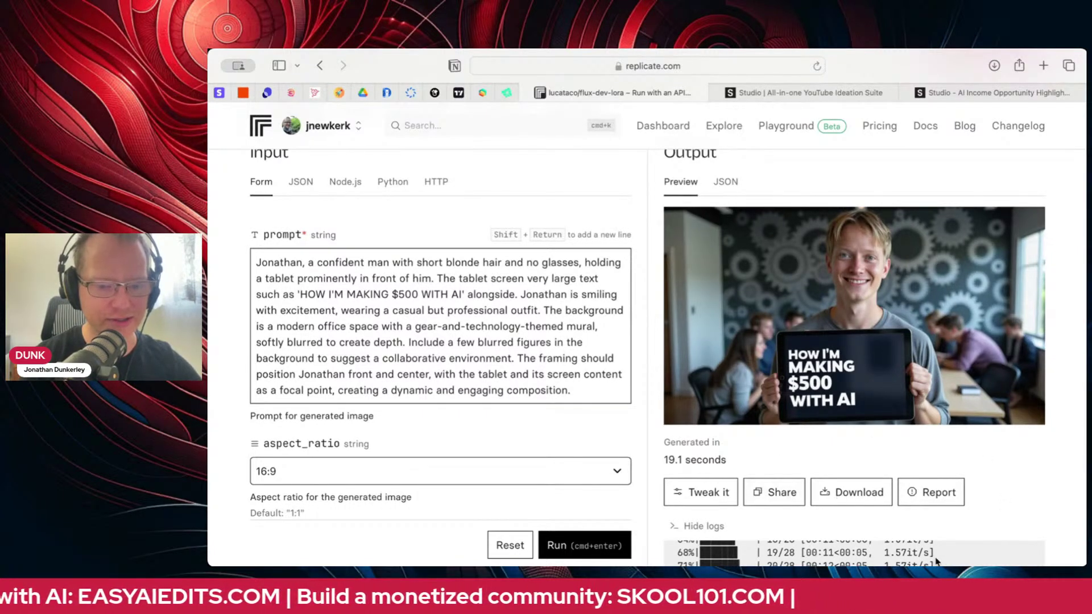
click(867, 499)
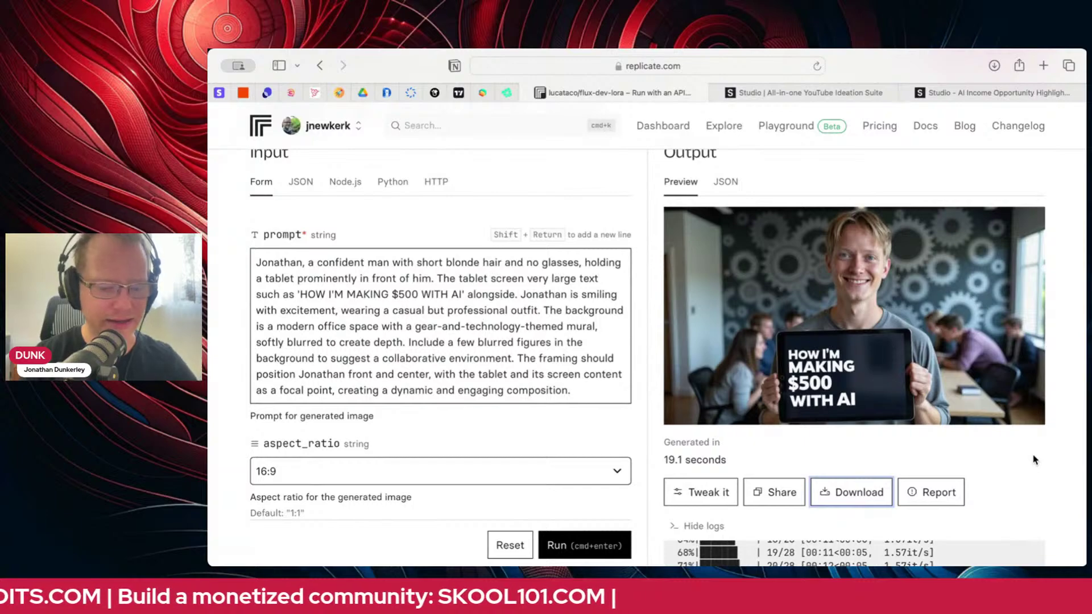
- Open canva.com in a new browser tab
key(super+t)
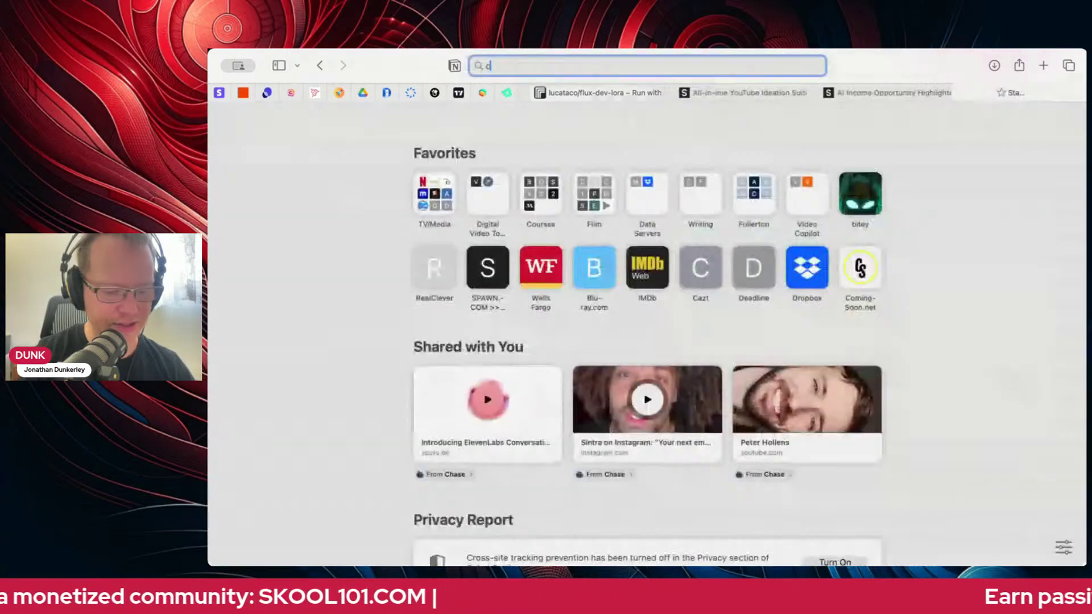
text(canva.com)
key(Return)
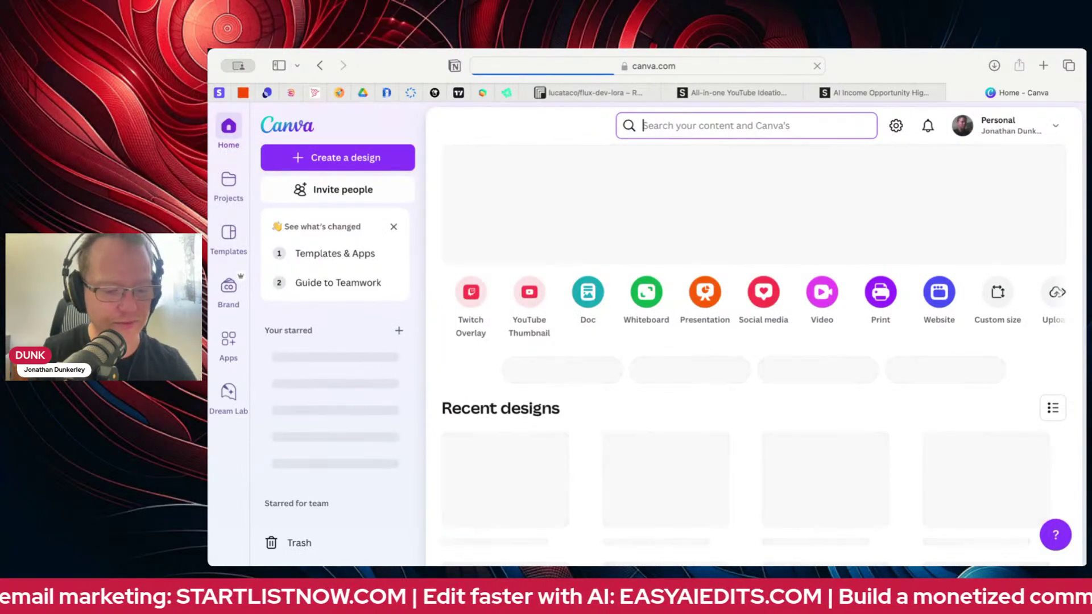
- Open remove.bg in another new browser tab and dismiss its cookie notice
key(super+t)
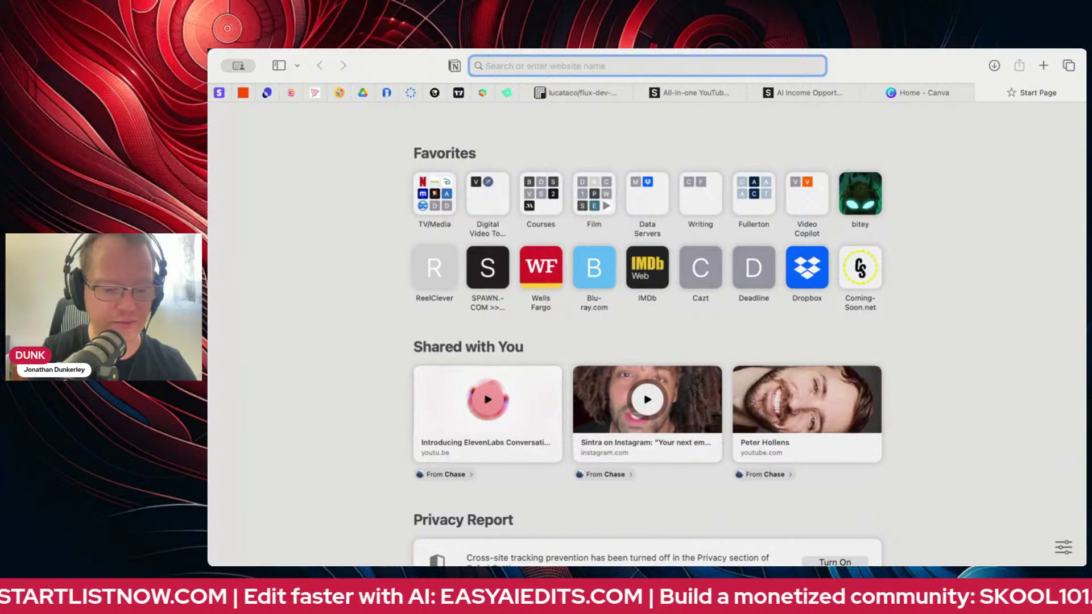
text(remove.)
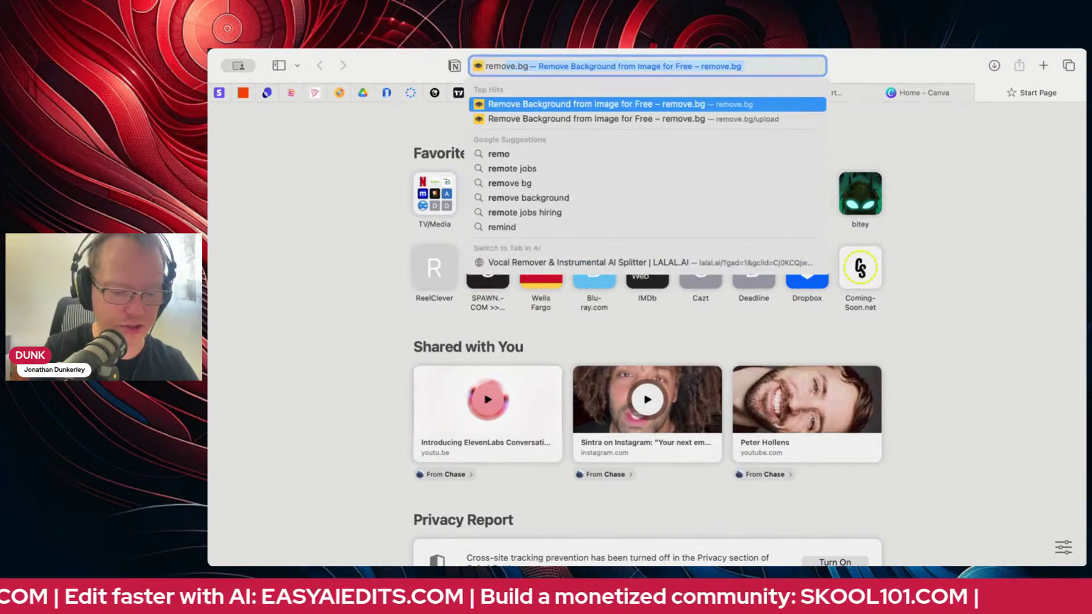
text(bg)
key(Return)
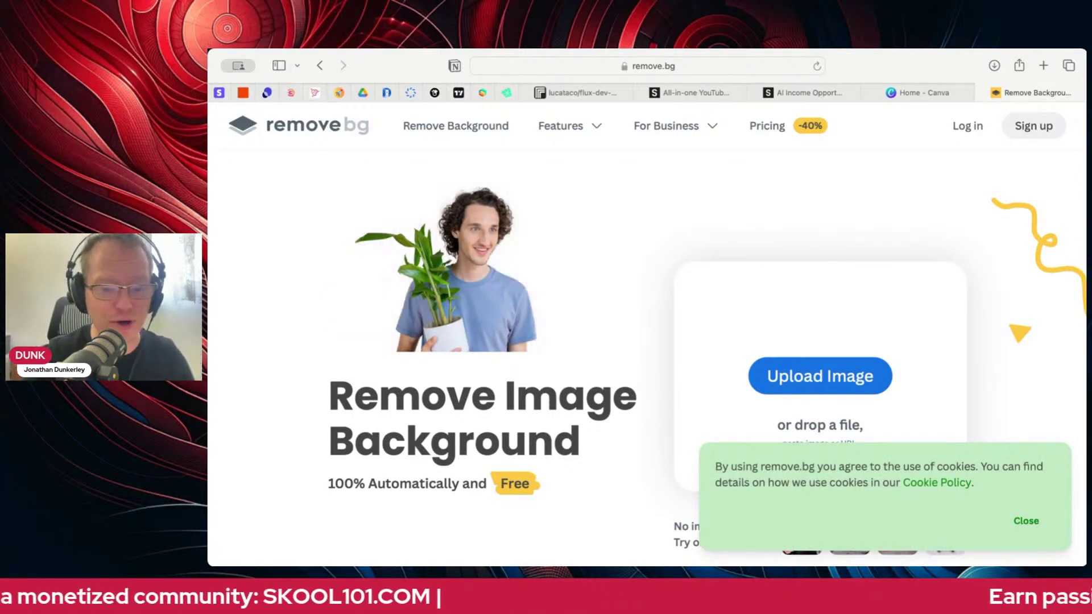
click(1026, 521)
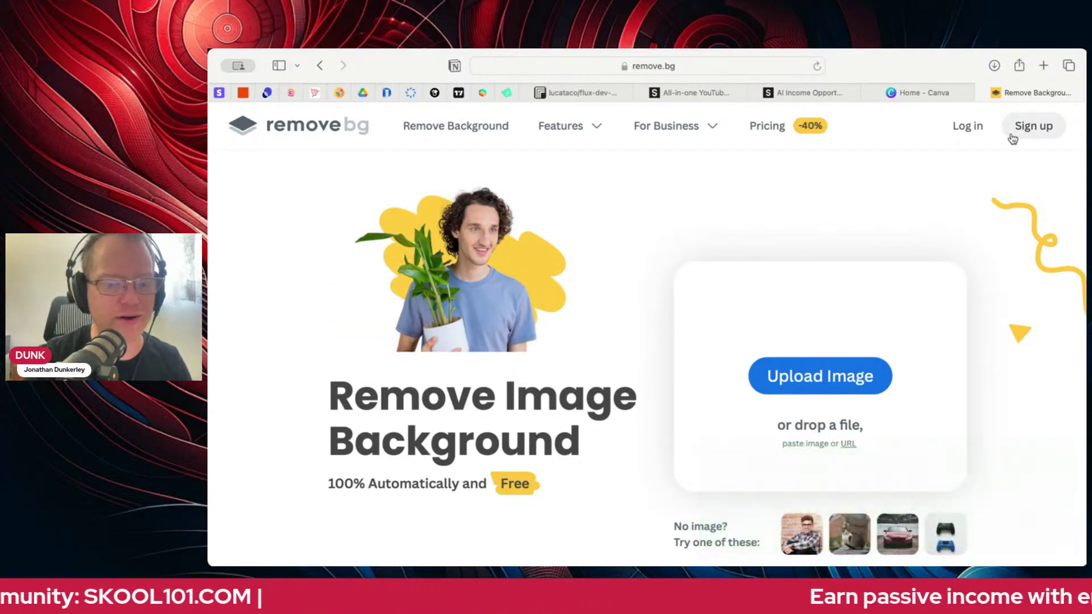
- Switch to Canva and make a copy of the recent "LAZY AI Passive Income" YouTube thumbnail design
click(910, 97)
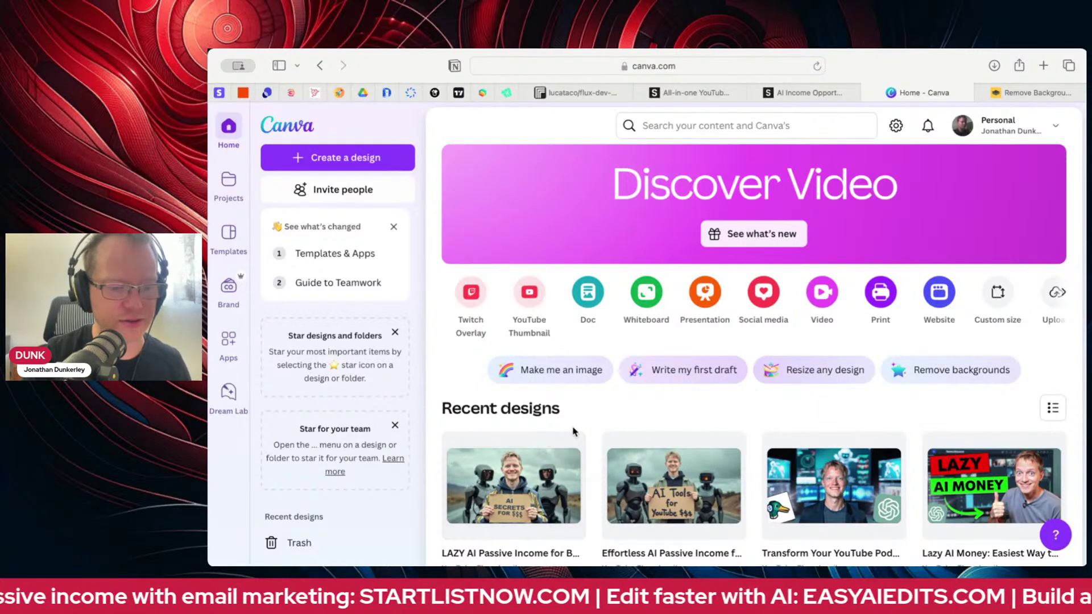
scroll(579, 432, down, 1)
click(570, 390)
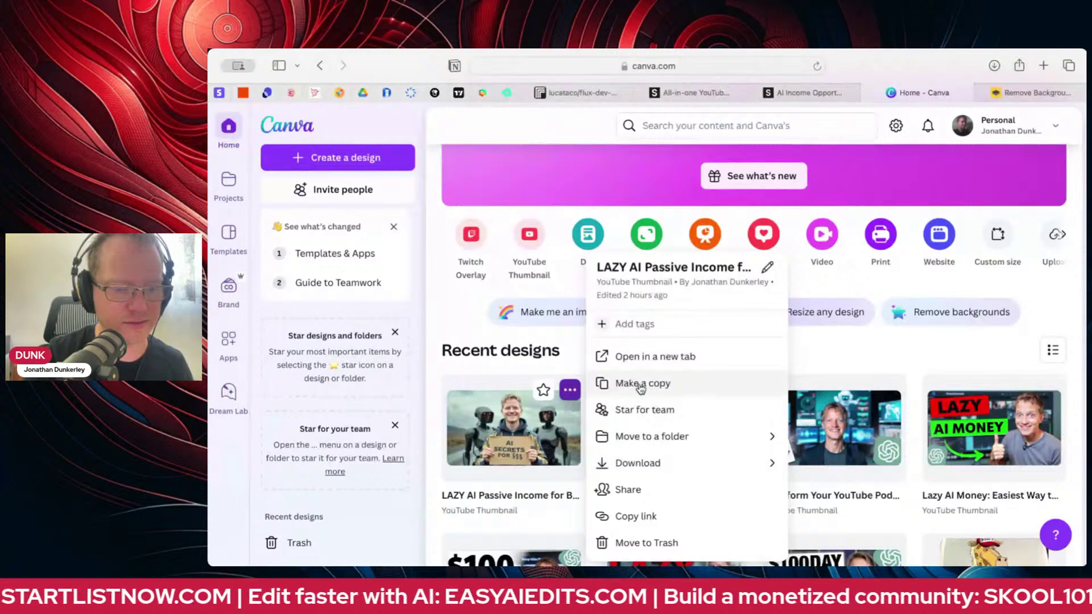
click(641, 384)
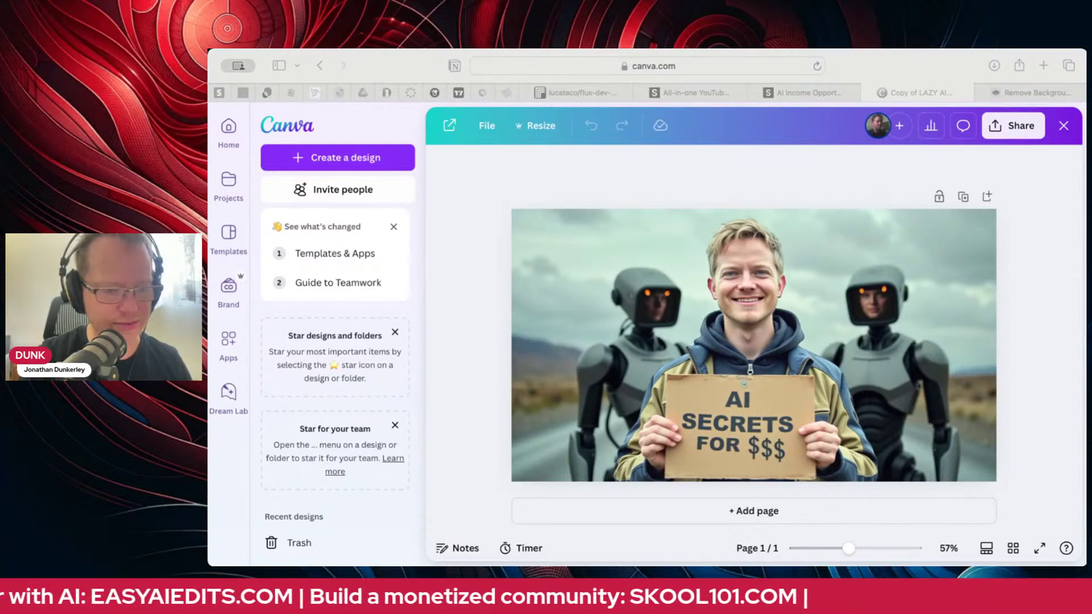
key(super+Tab)
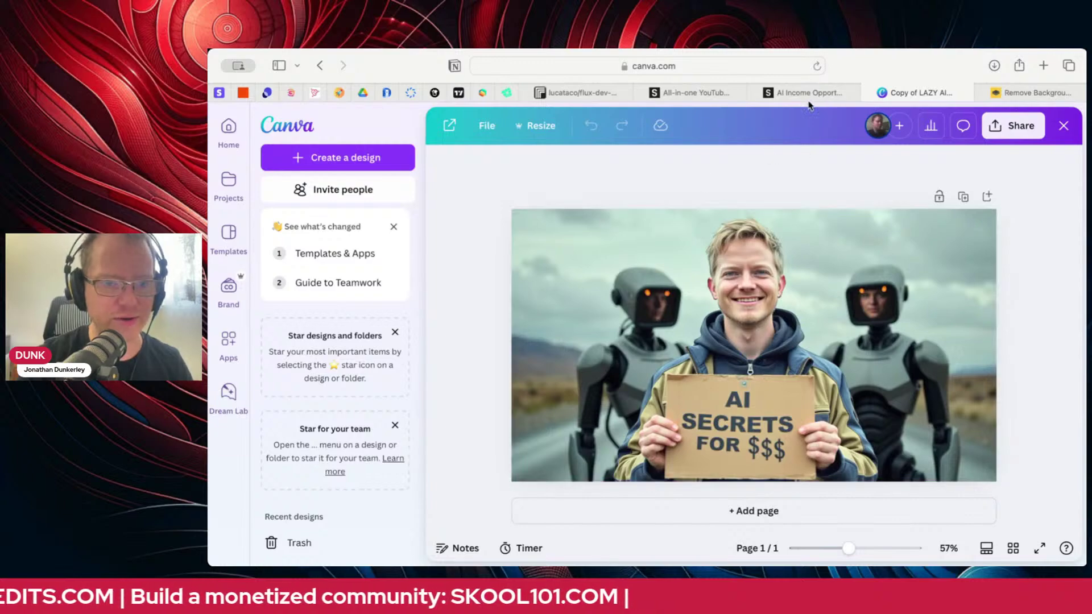
- Switch to the Spotter Studio project and copy its selected title, "Don't Ignore This AI Income Opportunity!"
click(696, 96)
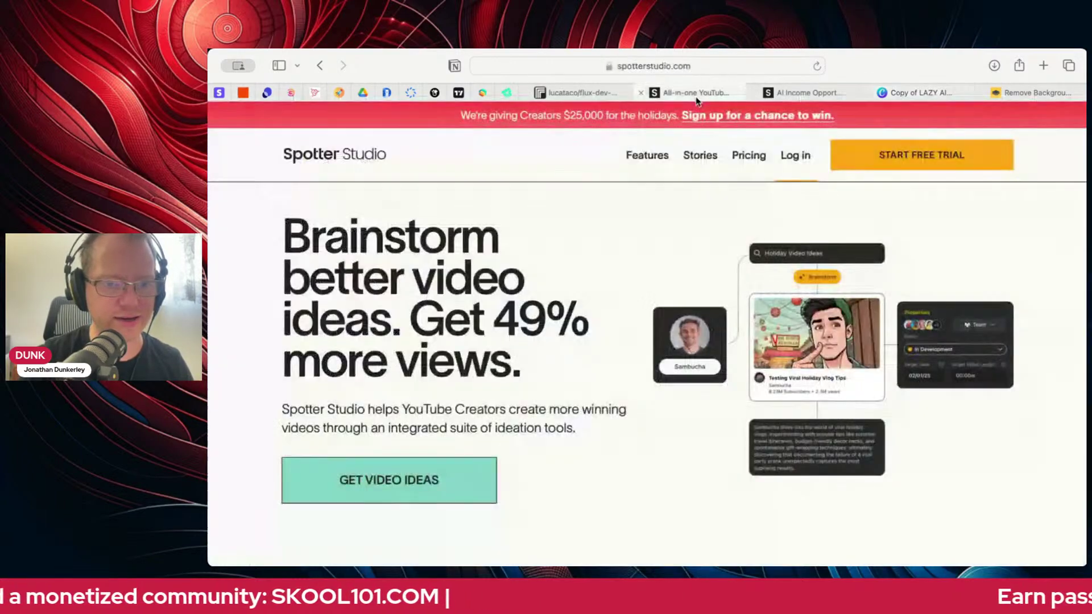
click(805, 93)
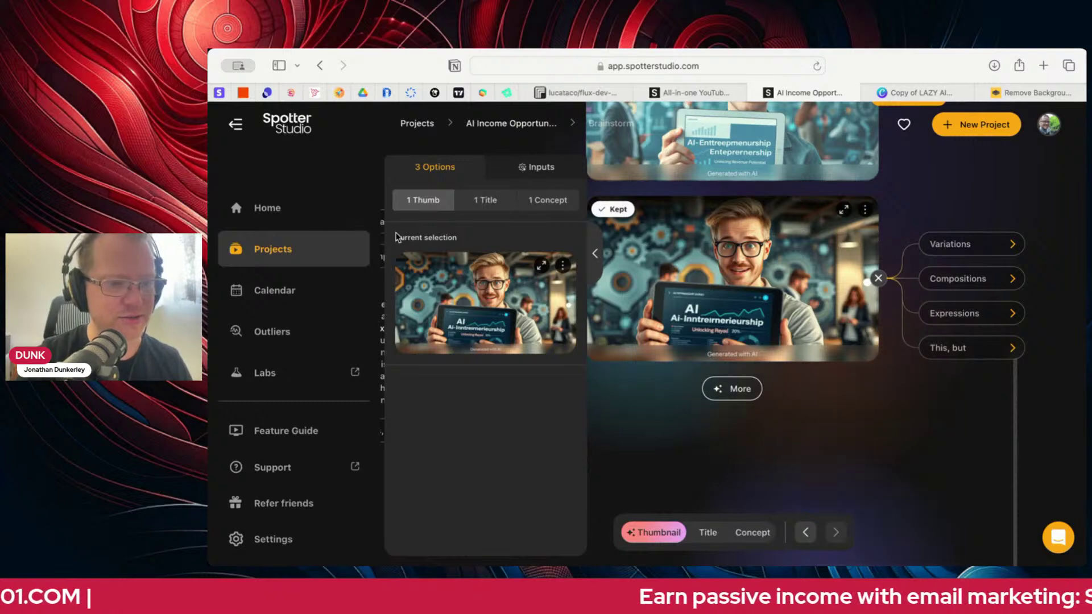
click(488, 204)
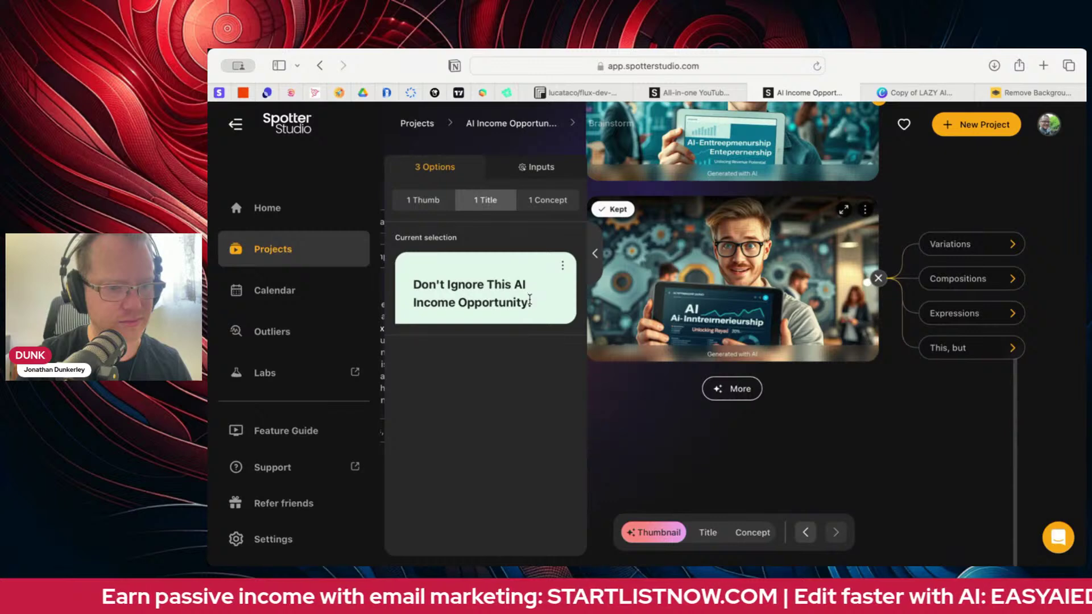
drag(530, 300, 408, 284)
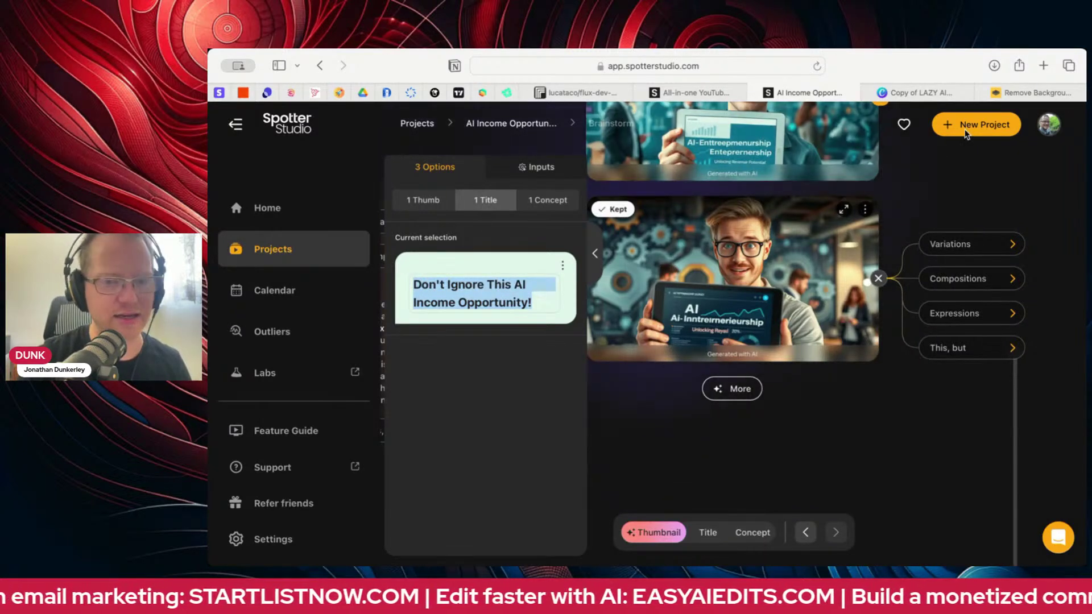
- Switch back to Canva and rename the copied design "Don't Ignore This AI Income Opportunity! (Beginner Friendly)"
click(902, 94)
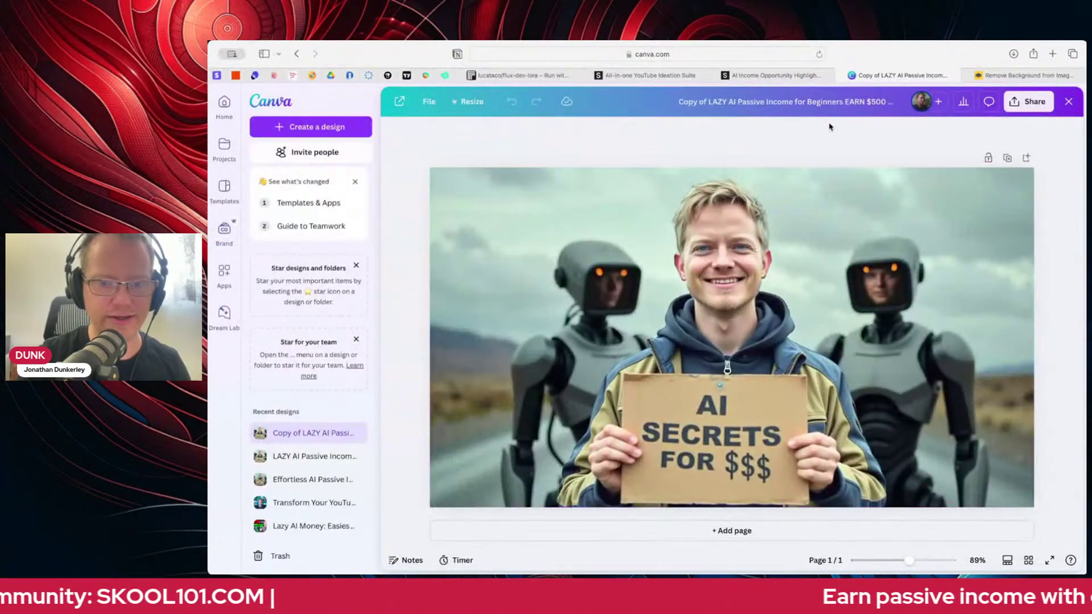
click(827, 102)
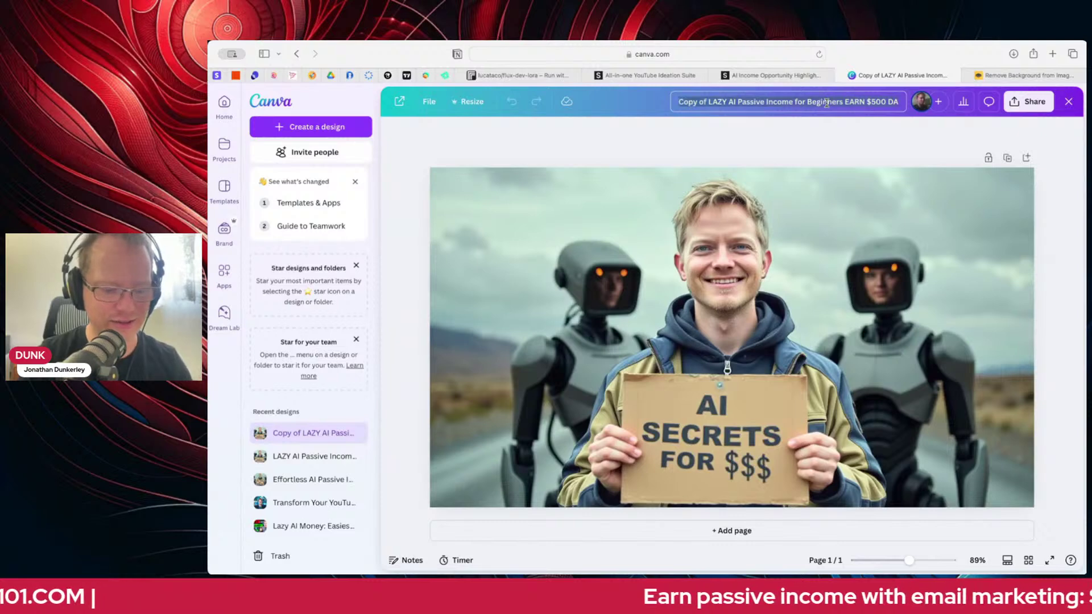
key(super+v)
text(!)
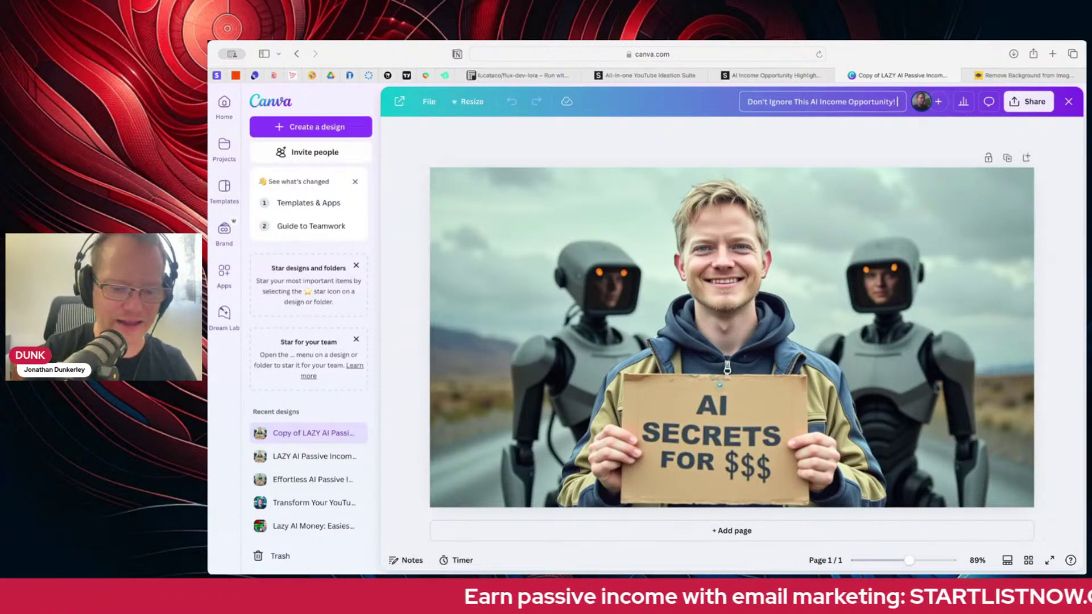
text( ()
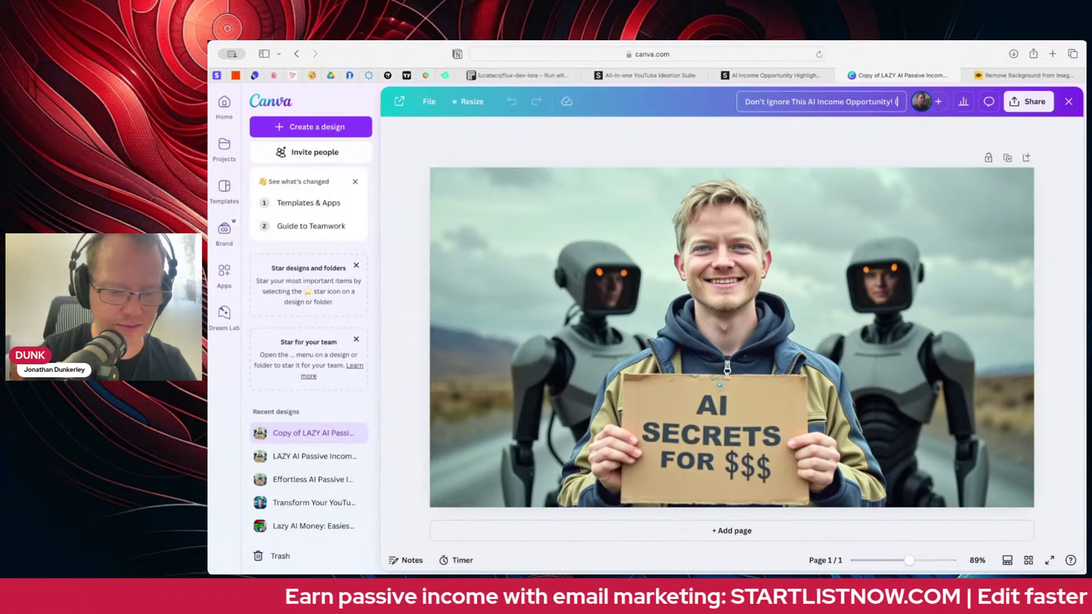
text(Beginner F)
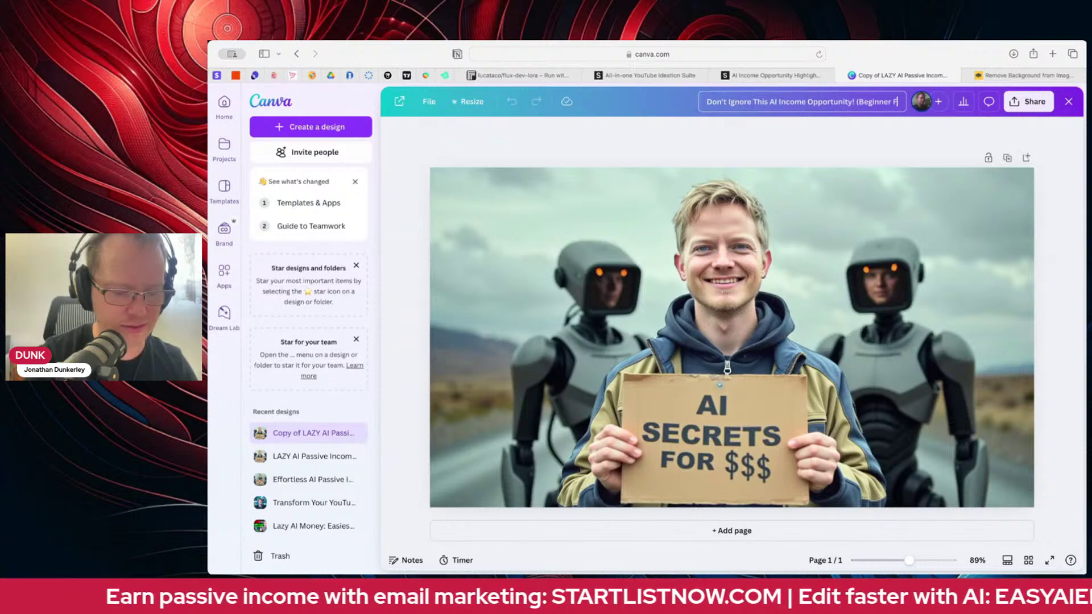
text(riendly))
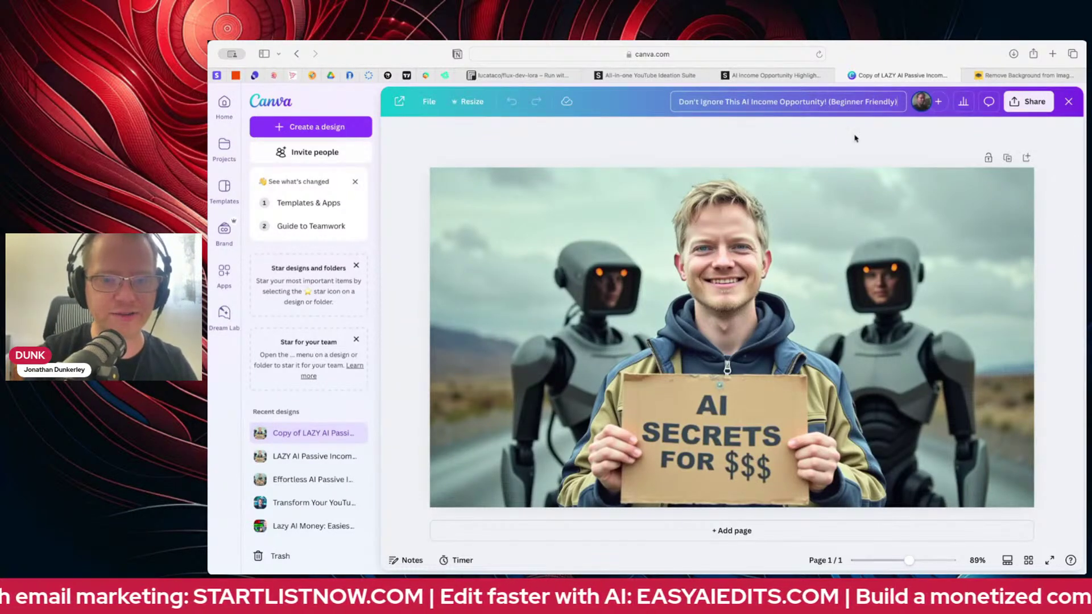
key(Return)
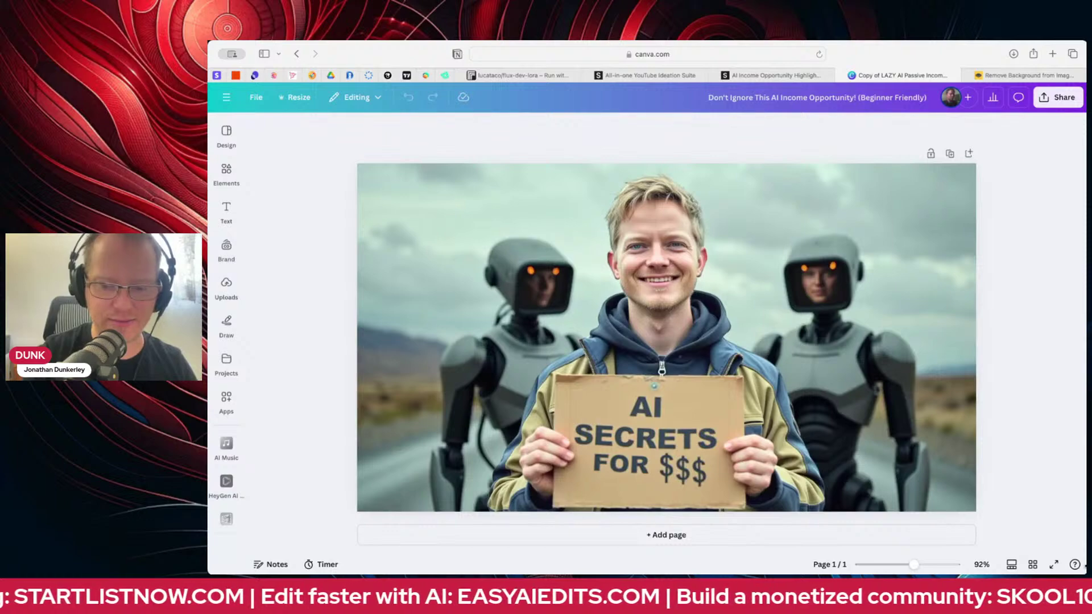
- Resize the browser window so the Canva interface displays larger with the whole thumbnail page still in view
scroll(1055, 553, down, 5)
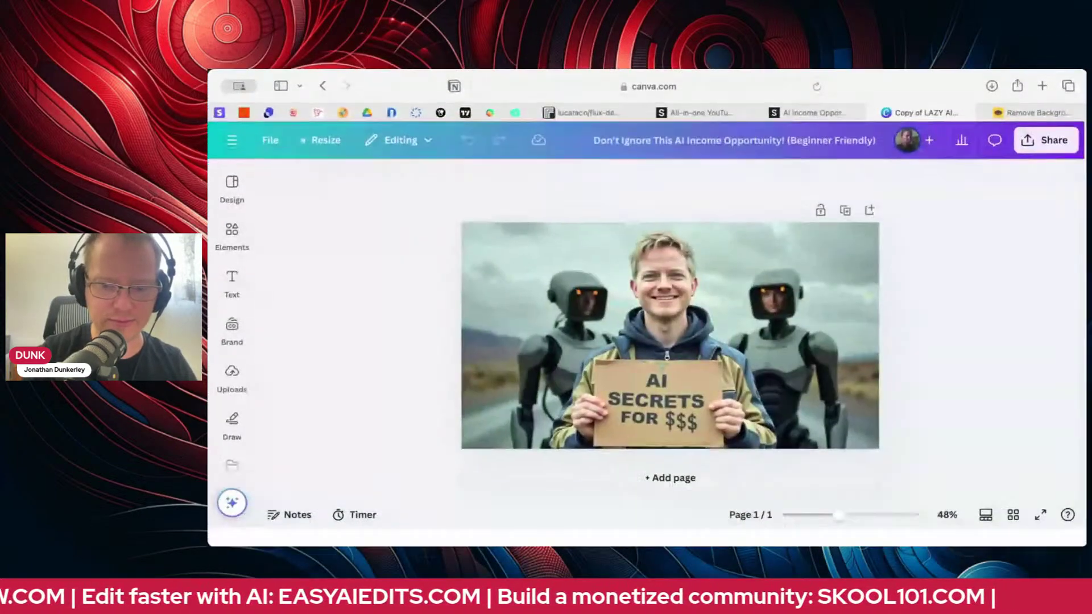
scroll(1055, 553, up, 2)
scroll(672, 344, up, 1)
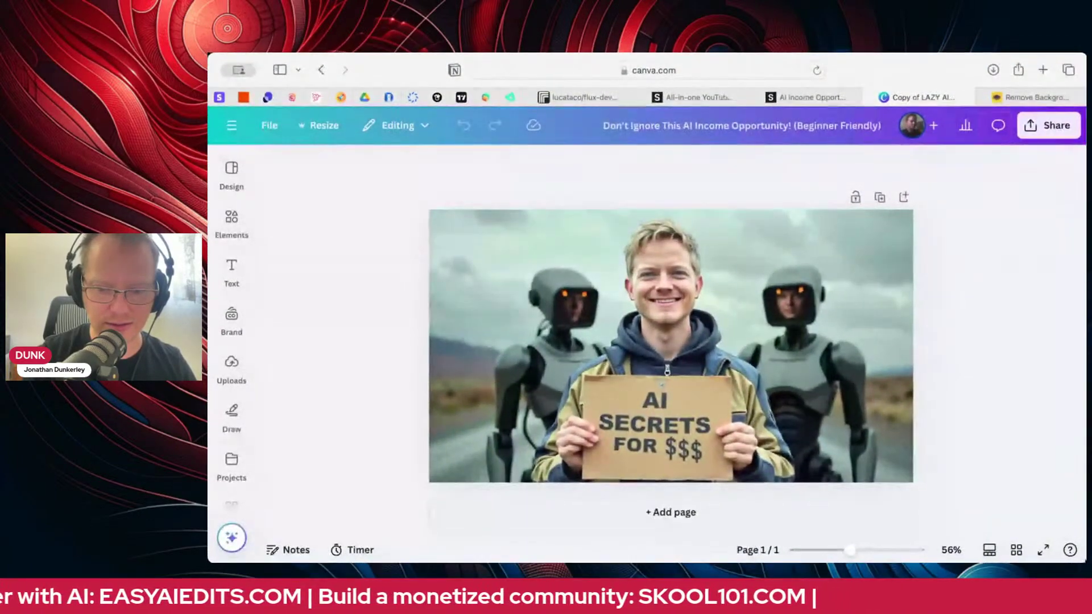
scroll(671, 345, up, 2)
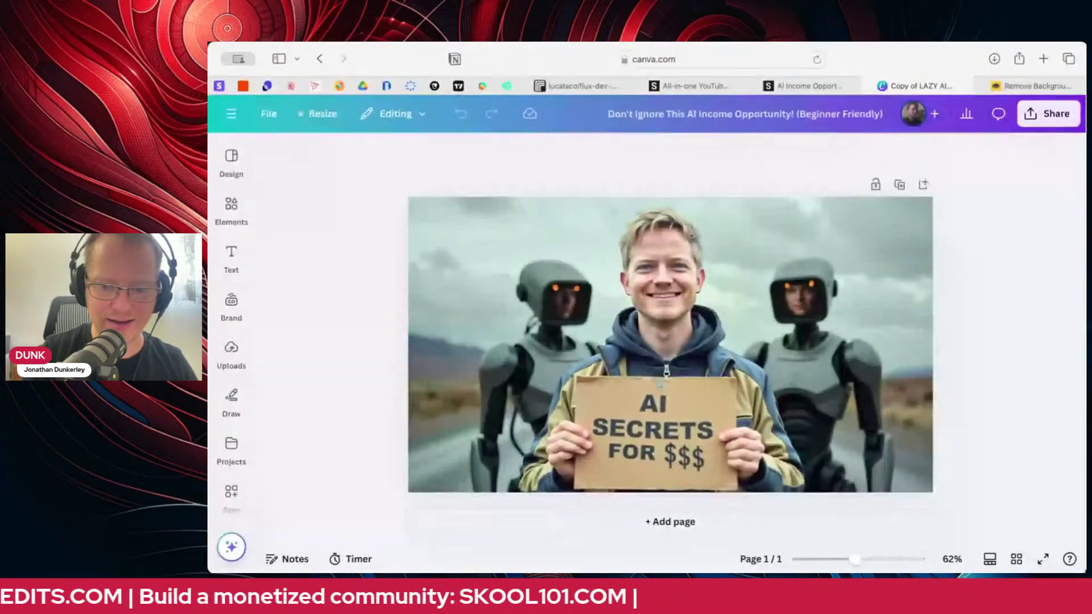
scroll(671, 345, up, 1)
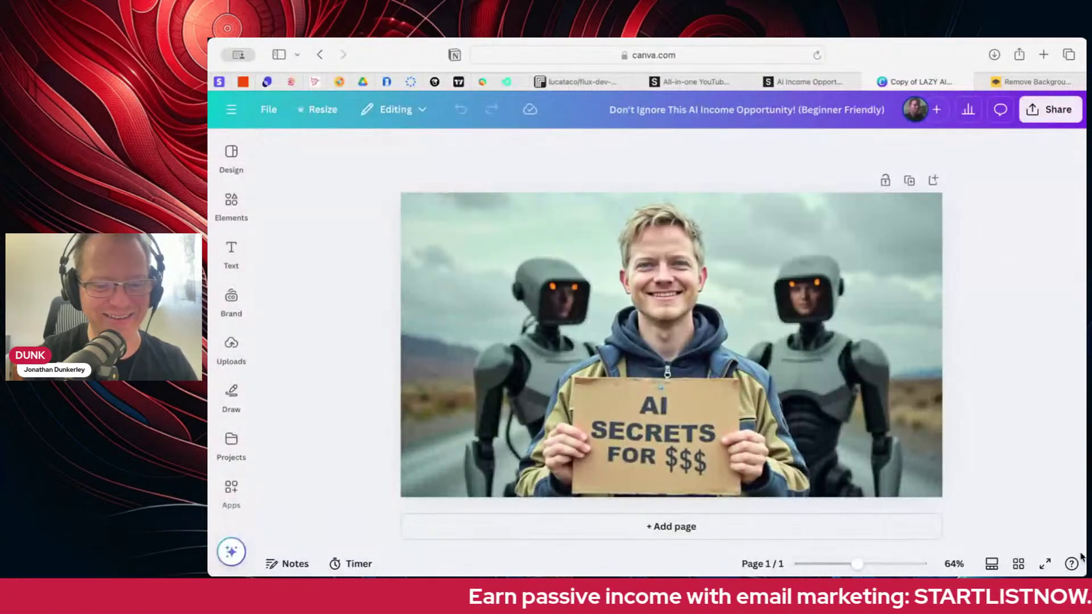
drag(1084, 568, 1084, 576)
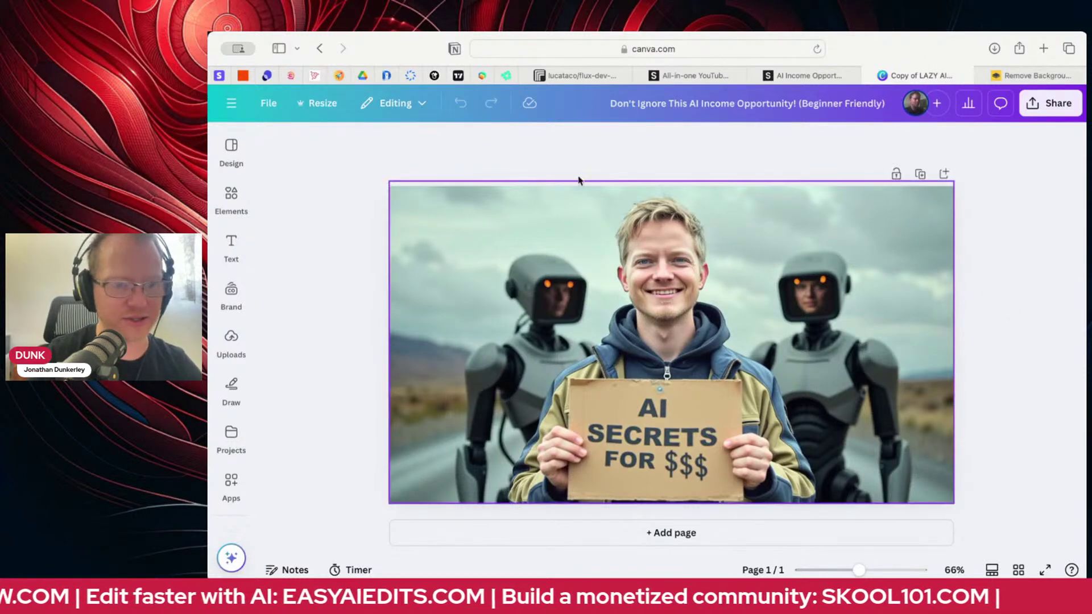
- Upload the generated picture of the man holding the "How I'm making $500 with AI" tablet to the design's uploads
click(231, 245)
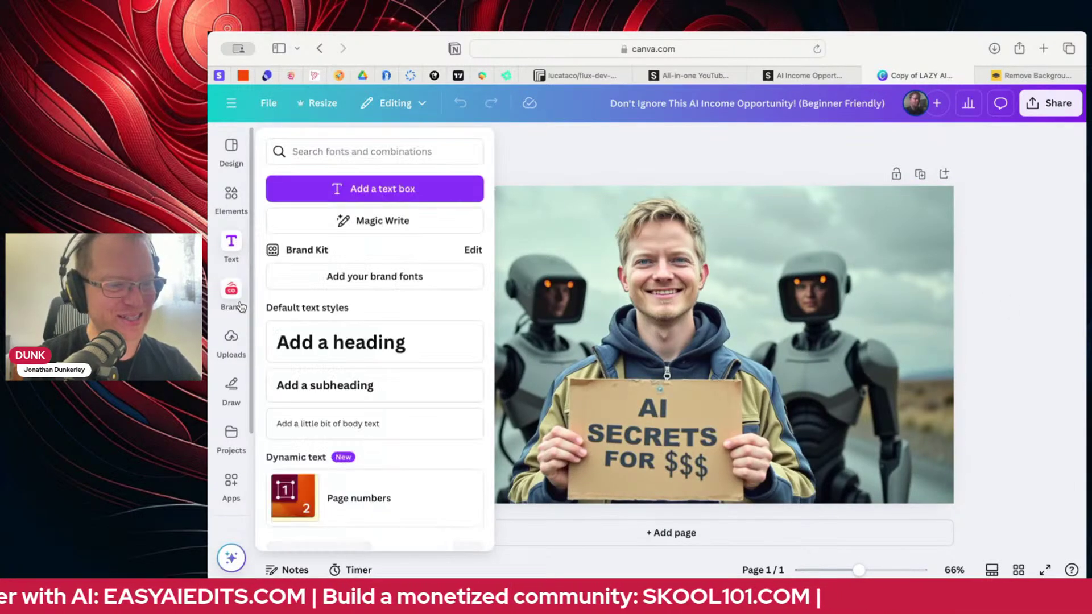
click(231, 196)
click(231, 342)
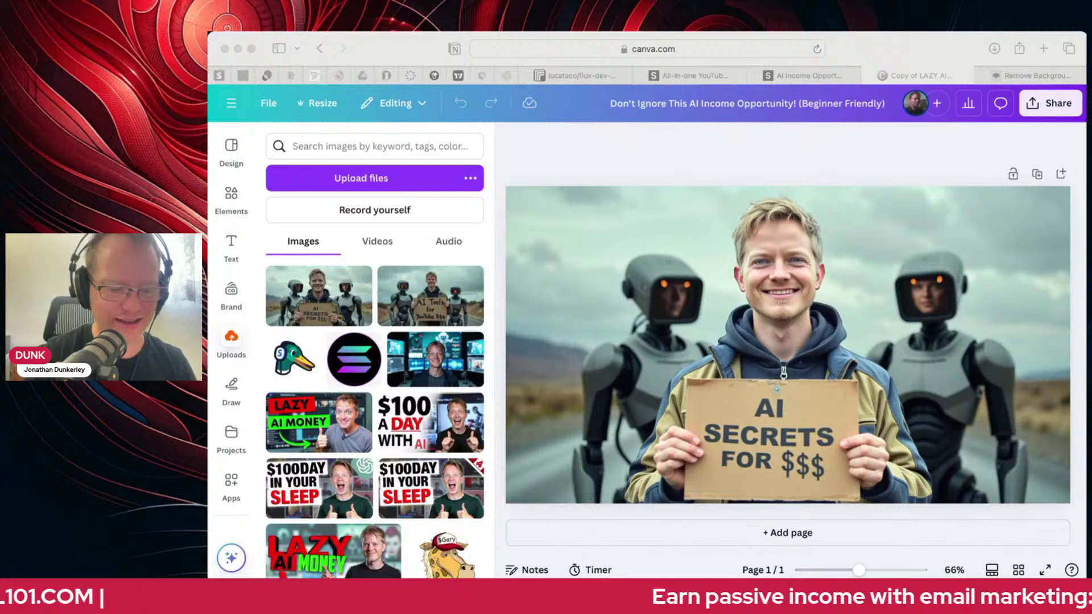
drag(398, 318, 340, 276)
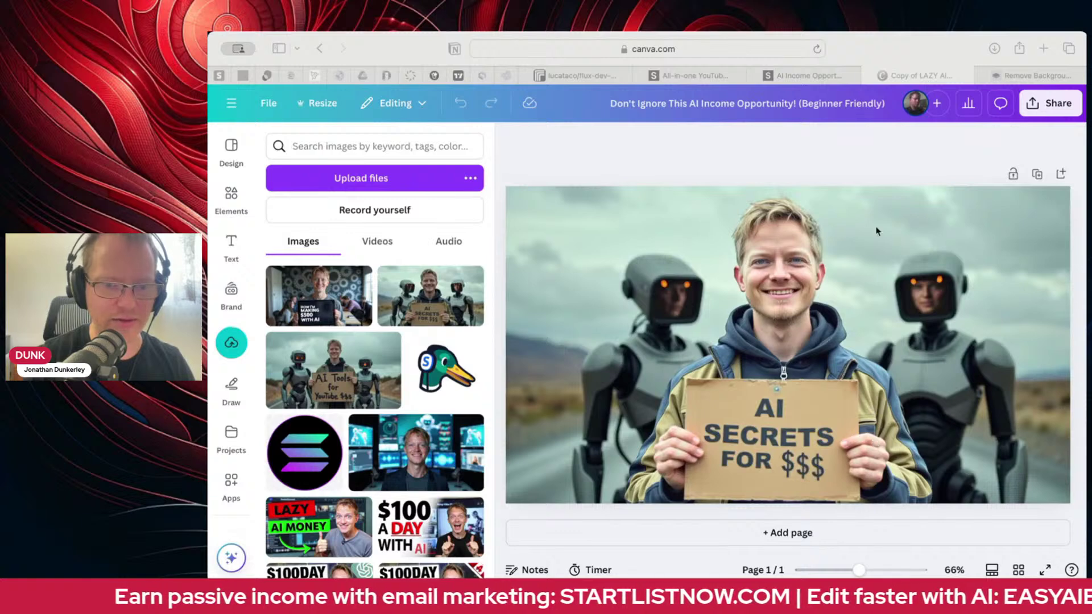
click(858, 164)
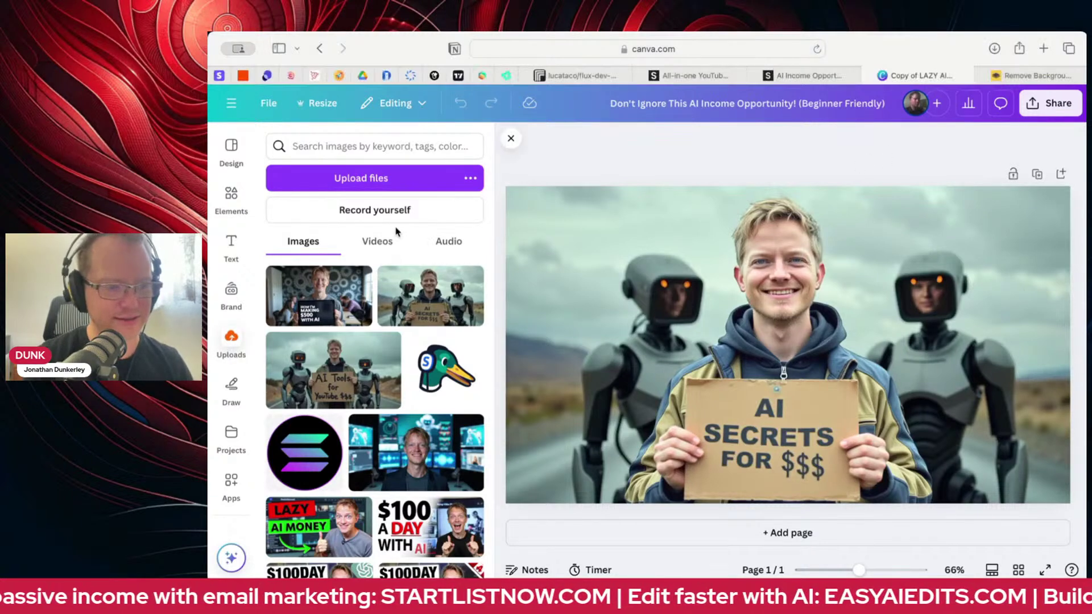
- Add the uploaded tablet picture to the page and delete the old "AI Secrets for $$$" robot background picture
click(334, 303)
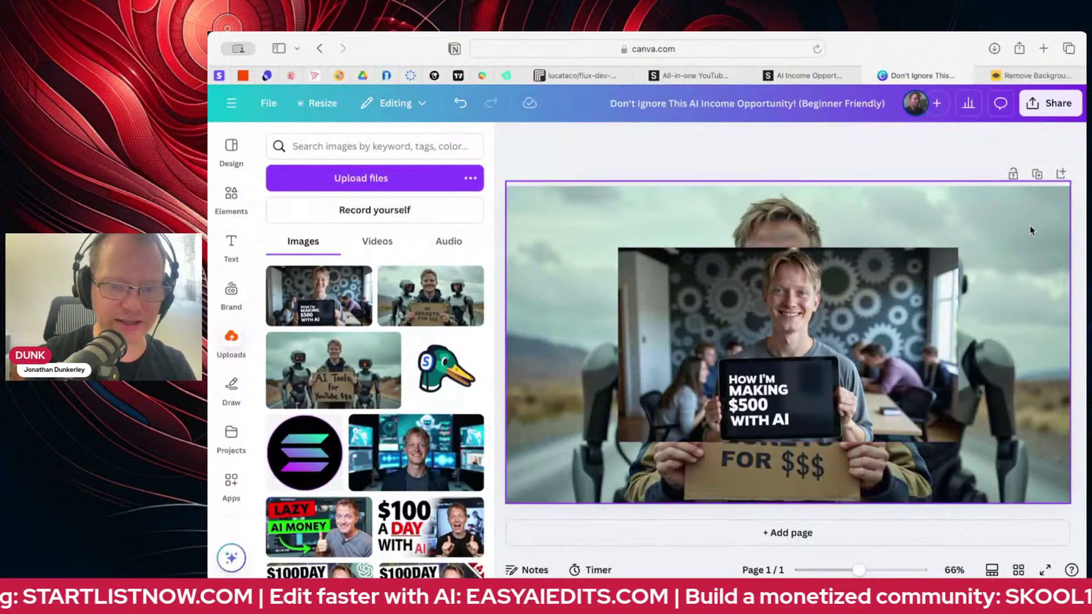
click(1028, 226)
key(Delete)
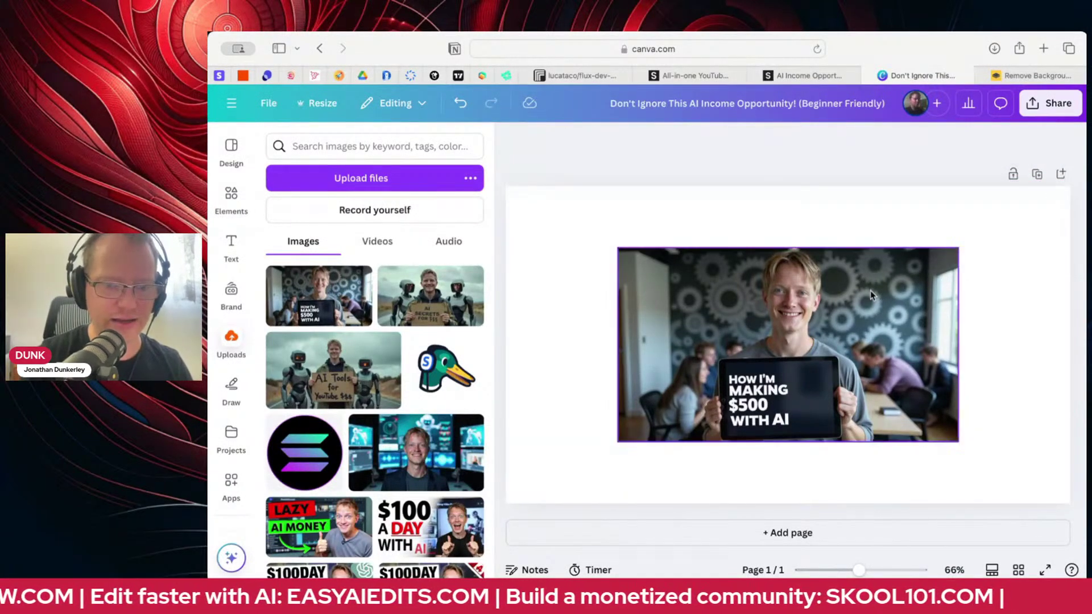
- Align the tablet picture with the page's upper-left corner and enlarge it to cover nearly the whole page
drag(870, 290, 758, 231)
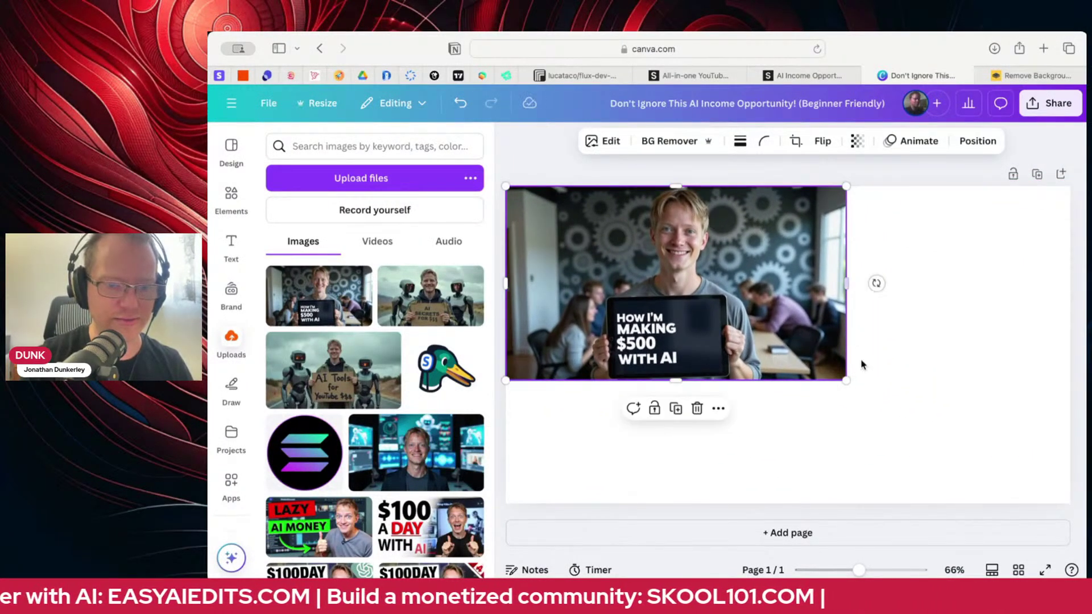
drag(846, 381, 1066, 505)
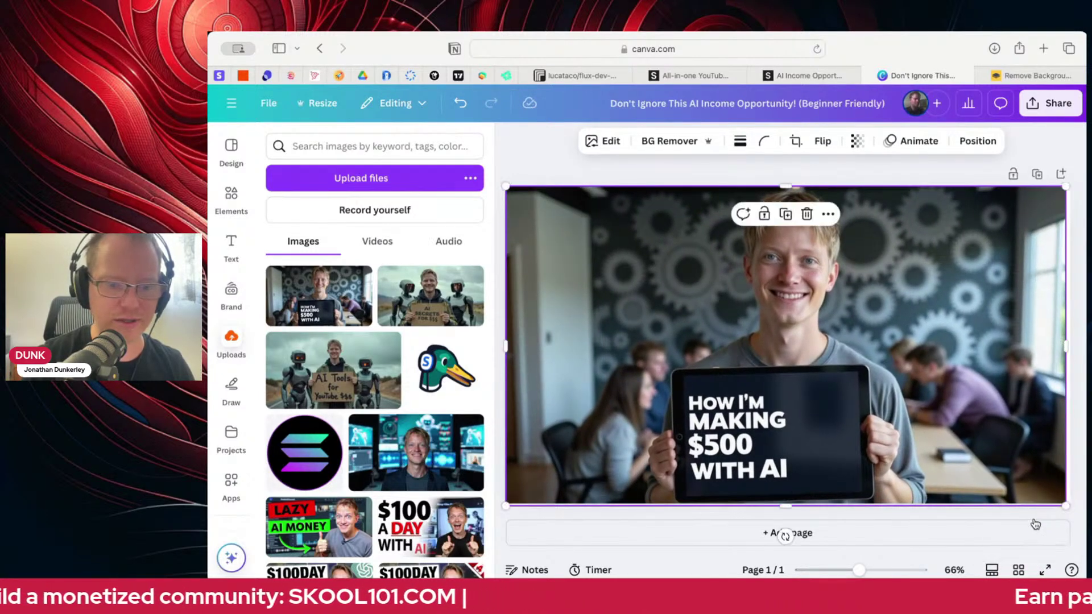
click(636, 167)
- Duplicate the tablet picture and move the copy down to expose the upper part of the original
click(778, 316)
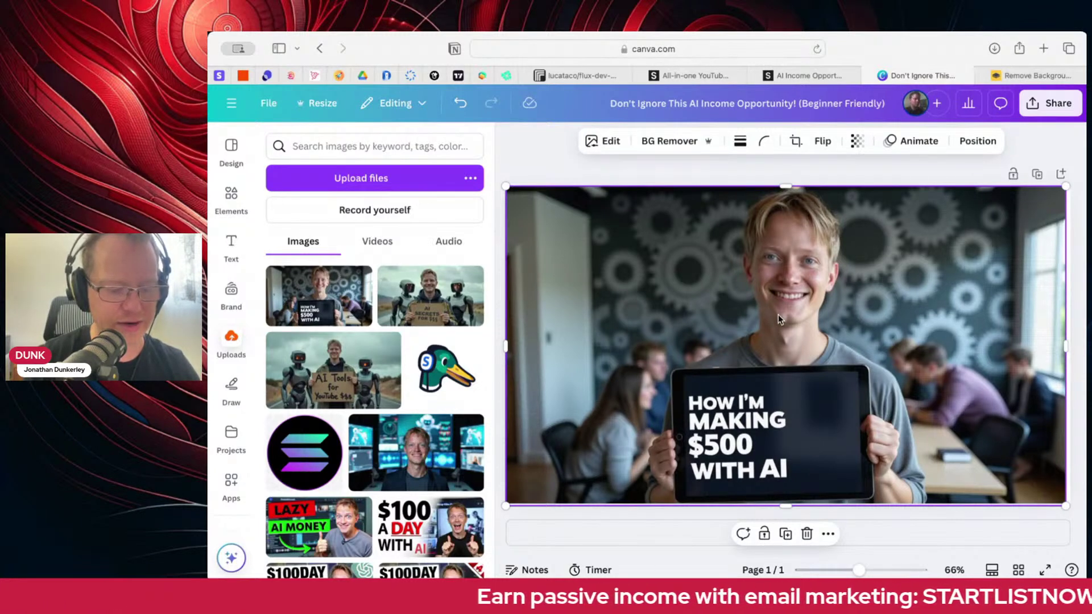
key(shift+Down)
key(shift+Right)
drag(732, 308, 726, 378)
- Enlarge both the original and the copied picture to the full page width, realigning the copy exactly over the original
click(863, 203)
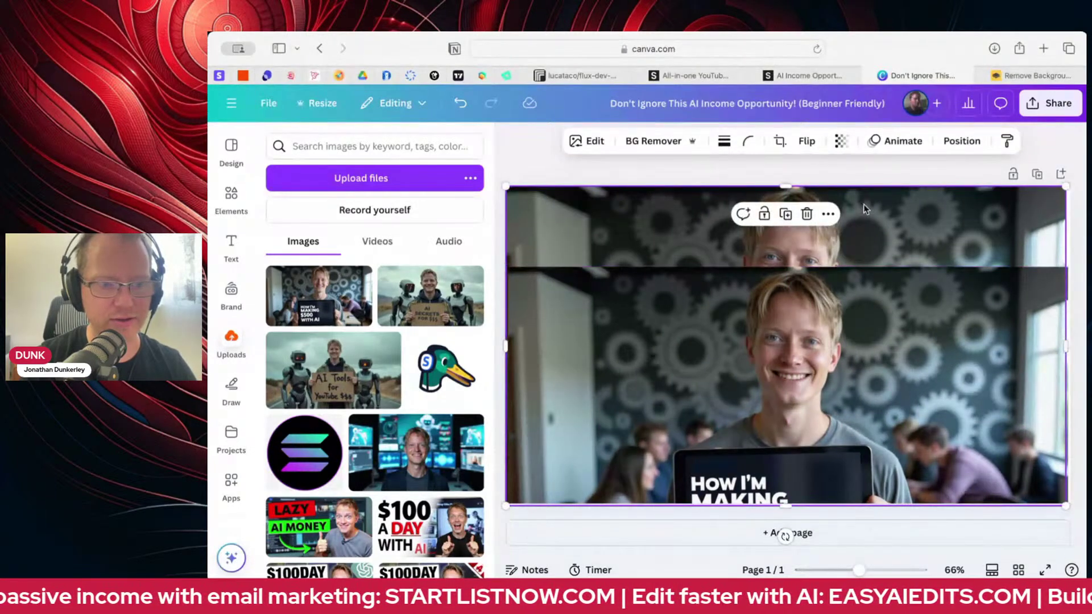
drag(1072, 186, 1070, 183)
drag(972, 331, 974, 333)
click(973, 333)
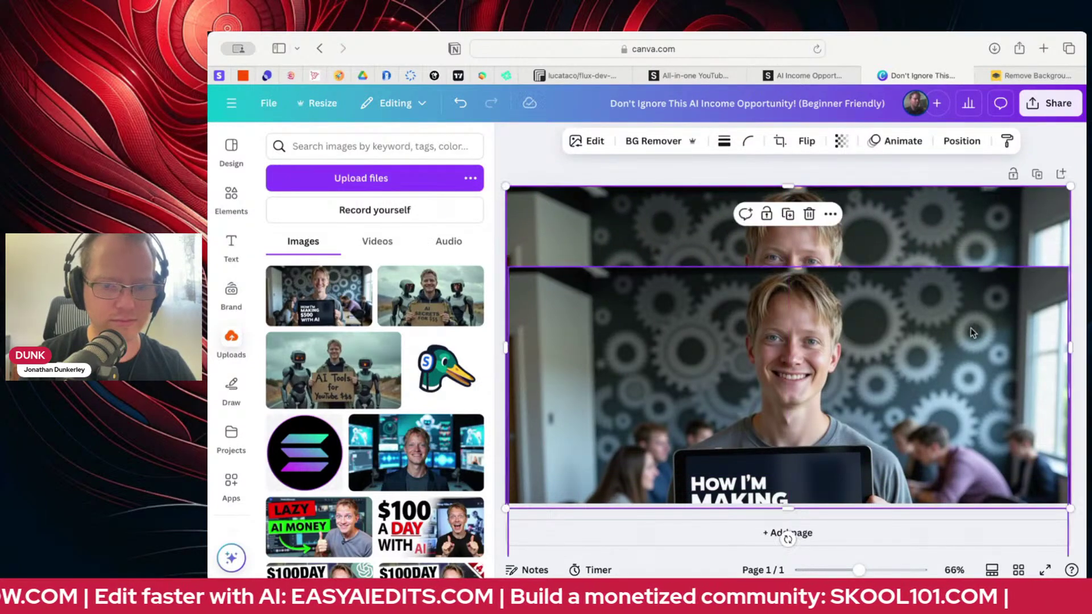
drag(954, 405, 951, 325)
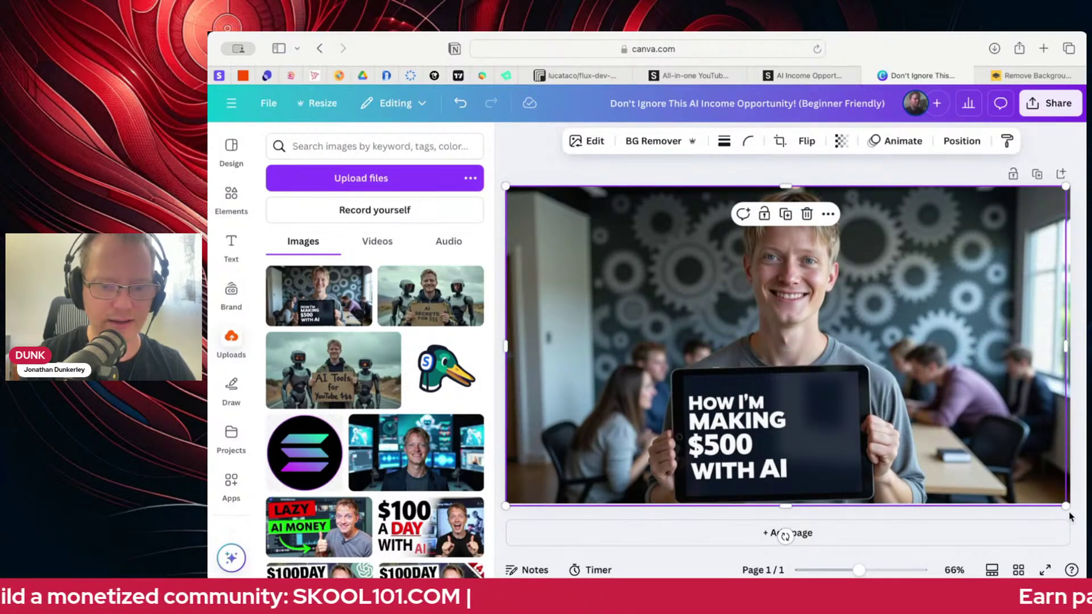
drag(1067, 510, 1071, 513)
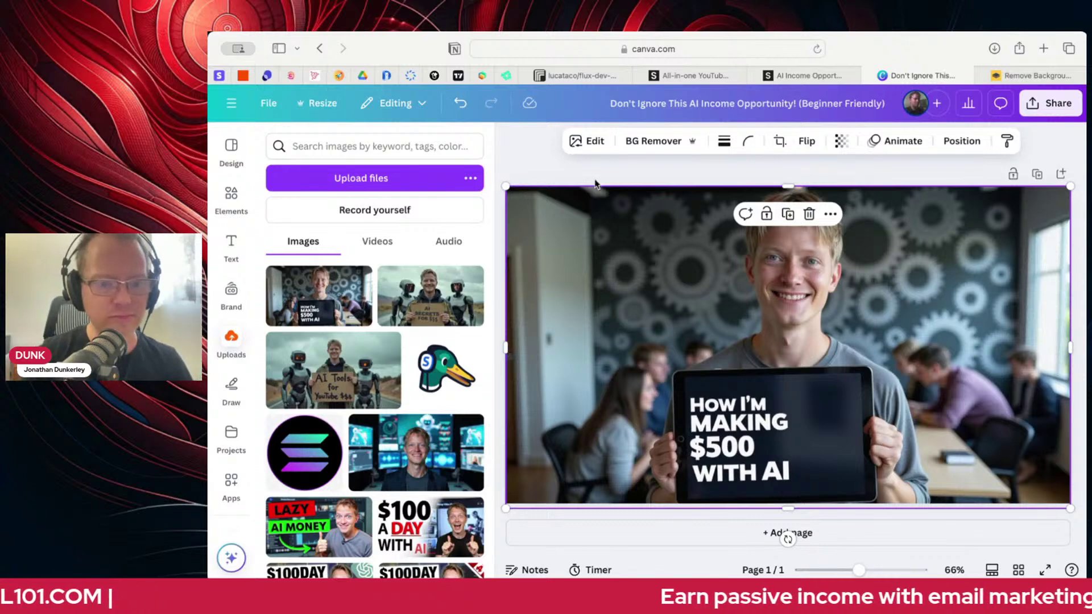
click(539, 163)
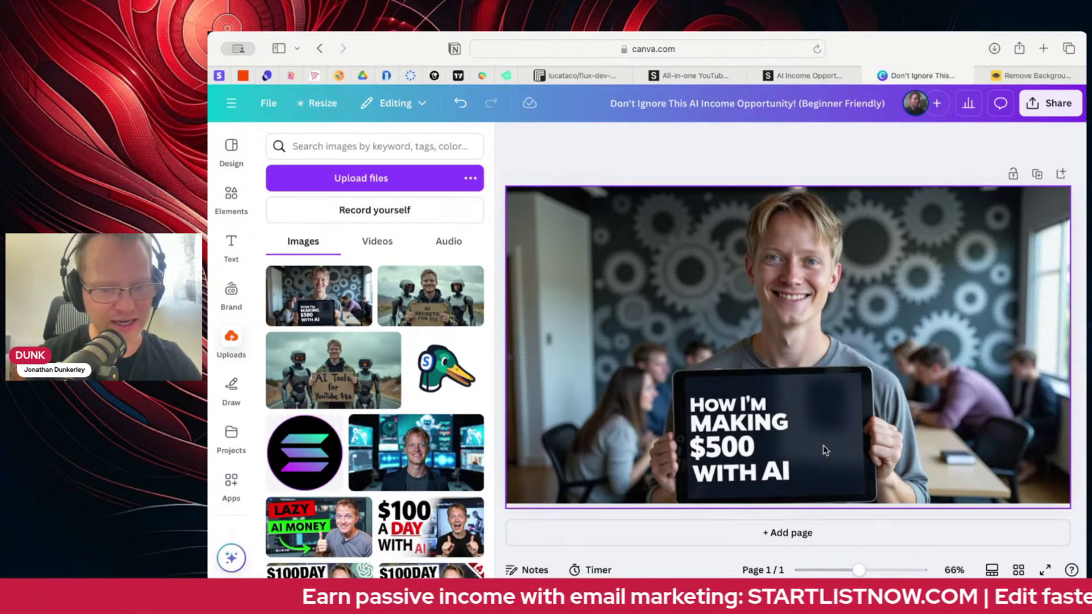
- Remove the background from the top copy of the tablet picture, leaving the man as a cutout over the original
click(823, 402)
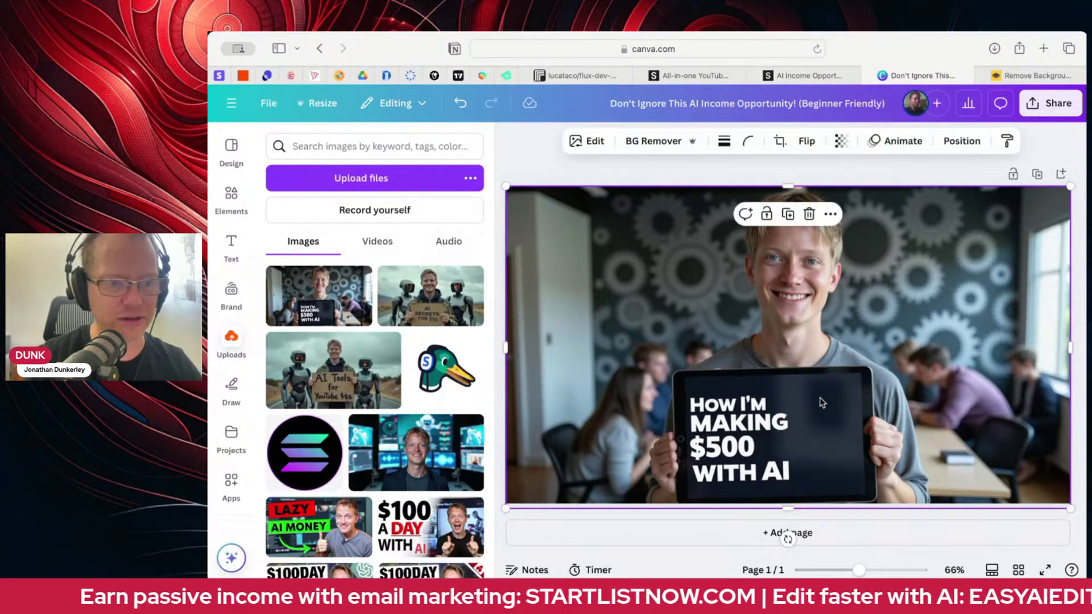
click(660, 141)
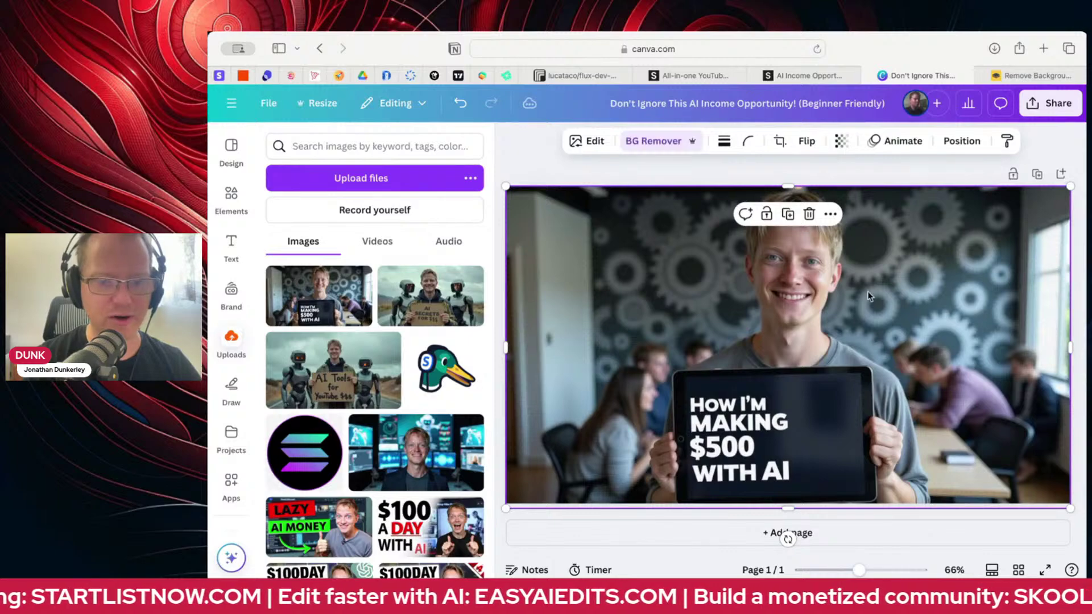
click(1037, 157)
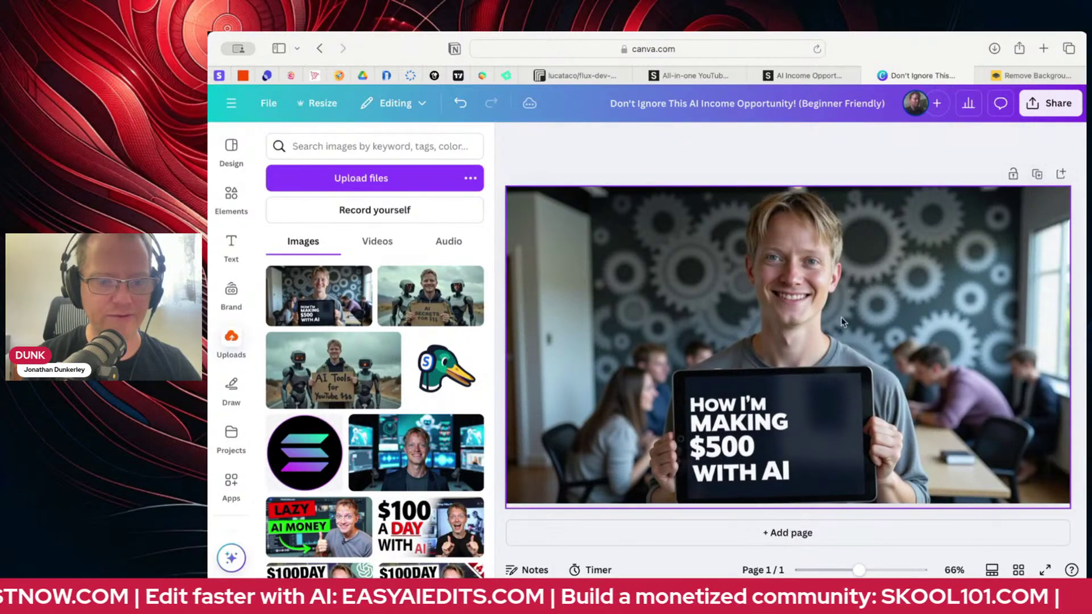
- Set the brightness of the cutout of the man to 62 in the image adjustments
click(804, 382)
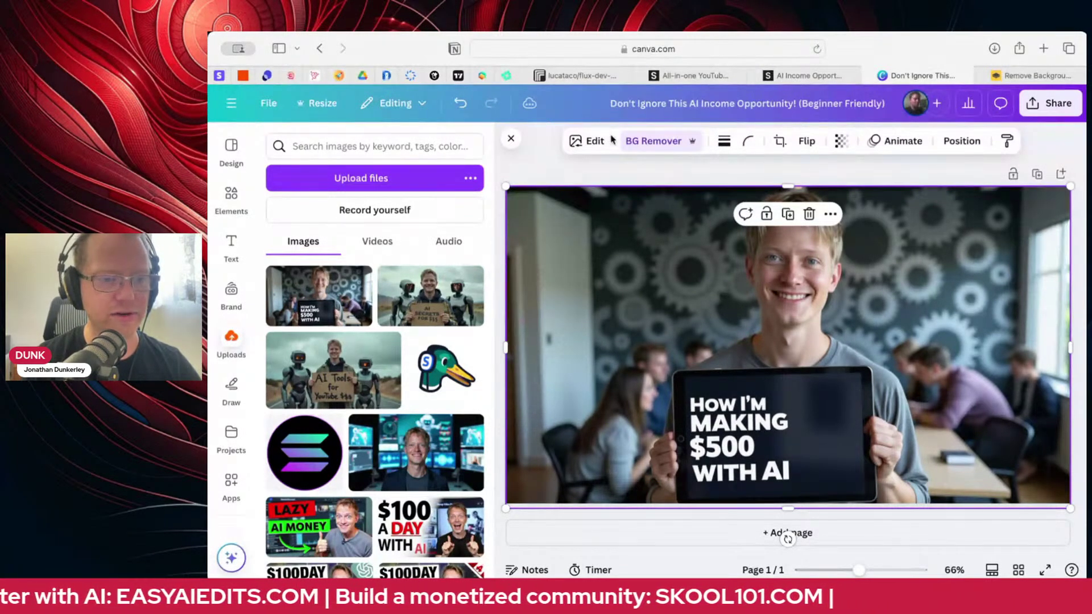
click(592, 144)
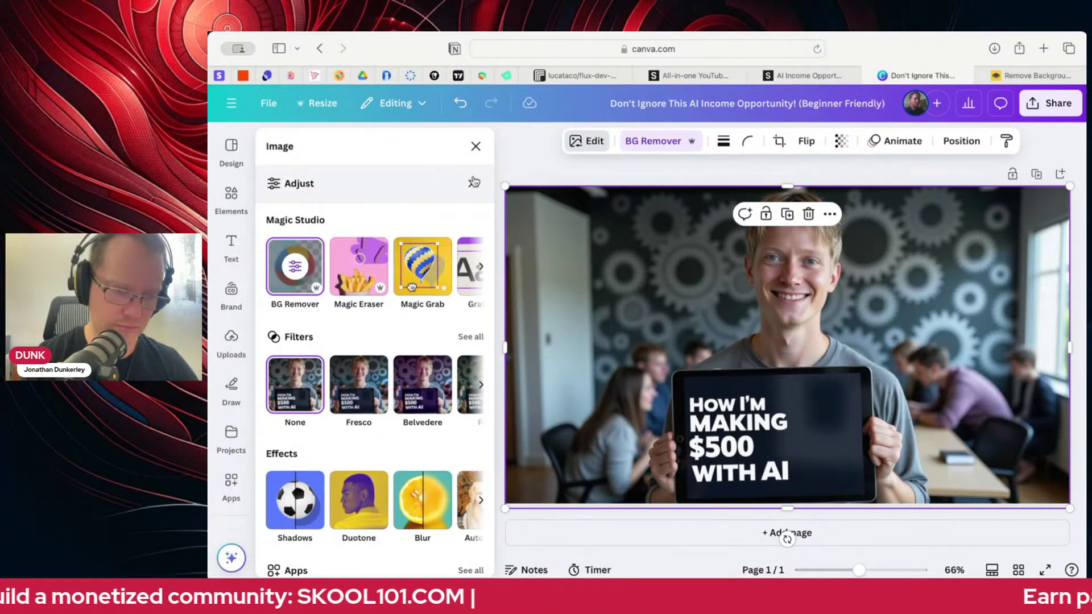
click(279, 186)
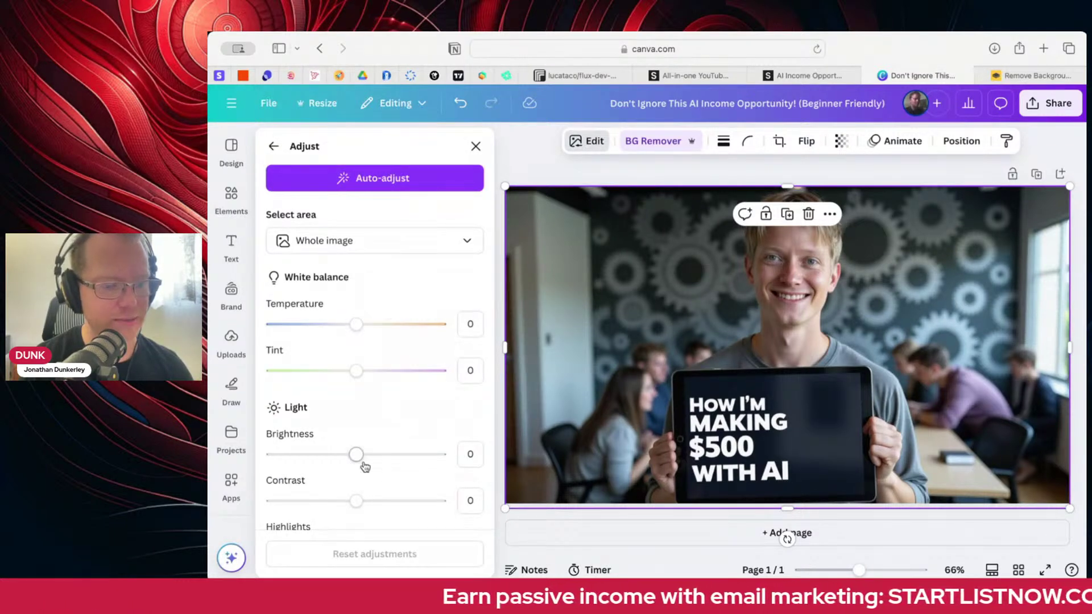
click(403, 455)
mouse_move(403, 458)
mouse_down()
mouse_move(428, 457)
mouse_move(400, 458)
mouse_move(410, 461)
mouse_up()
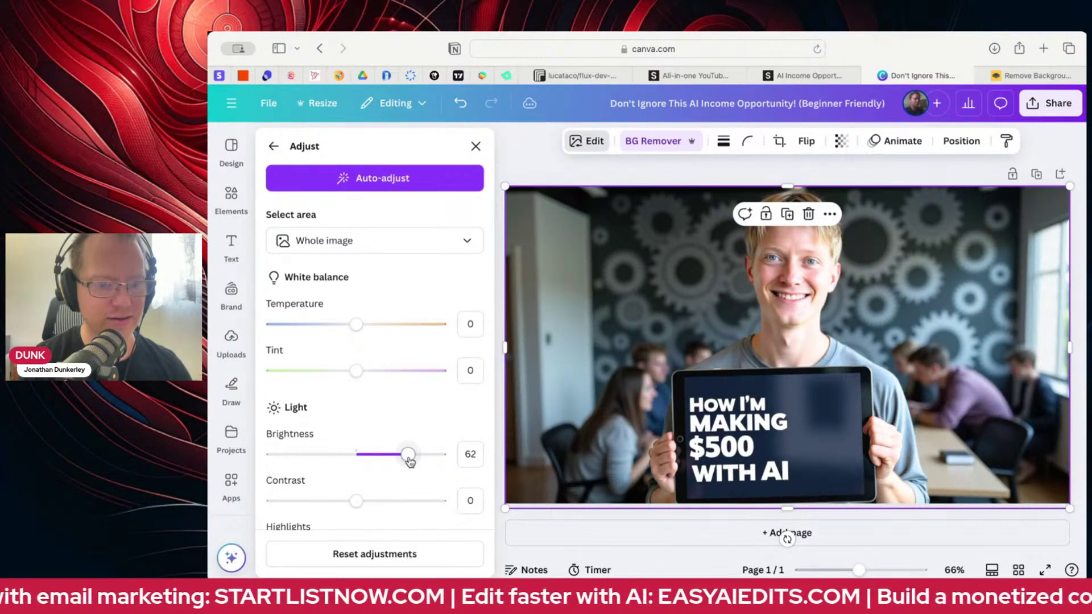
click(506, 159)
click(506, 159)
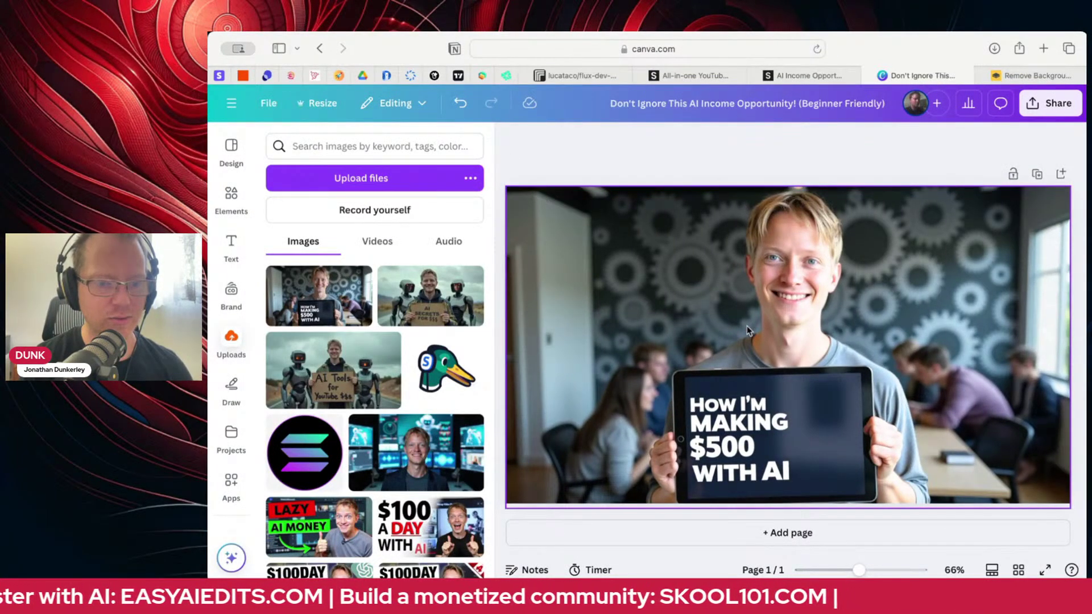
click(806, 355)
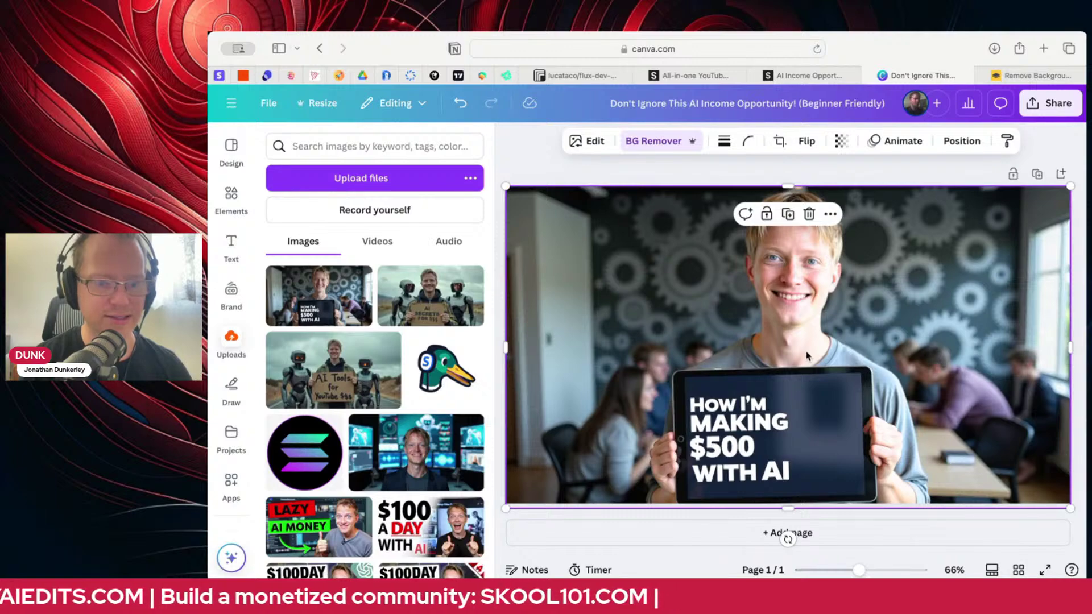
mouse_move(807, 355)
mouse_down()
mouse_move(808, 613)
mouse_move(805, 324)
mouse_move(805, 351)
mouse_up()
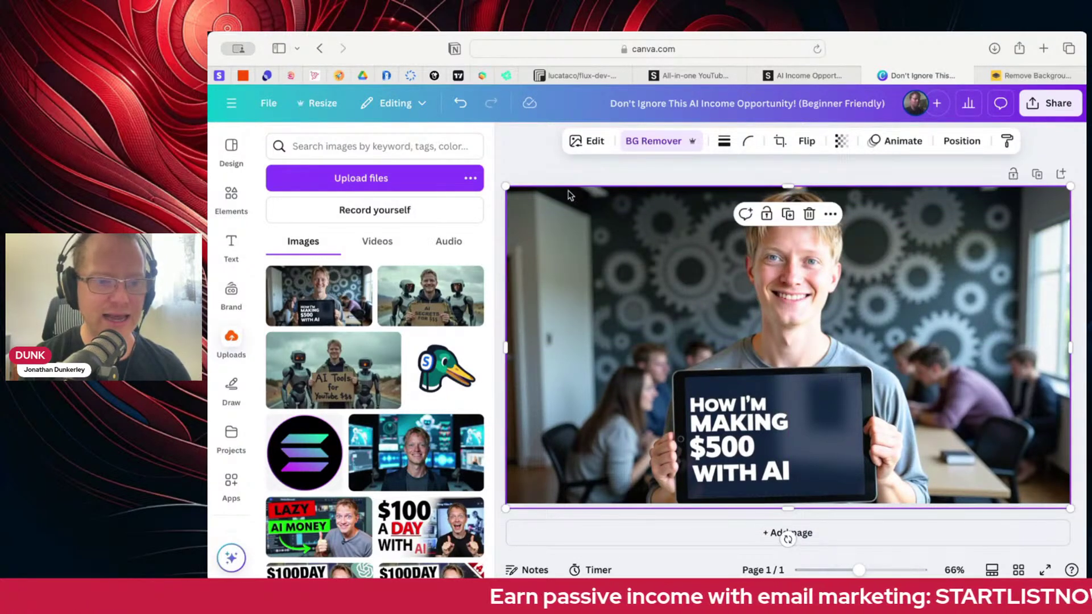
click(527, 165)
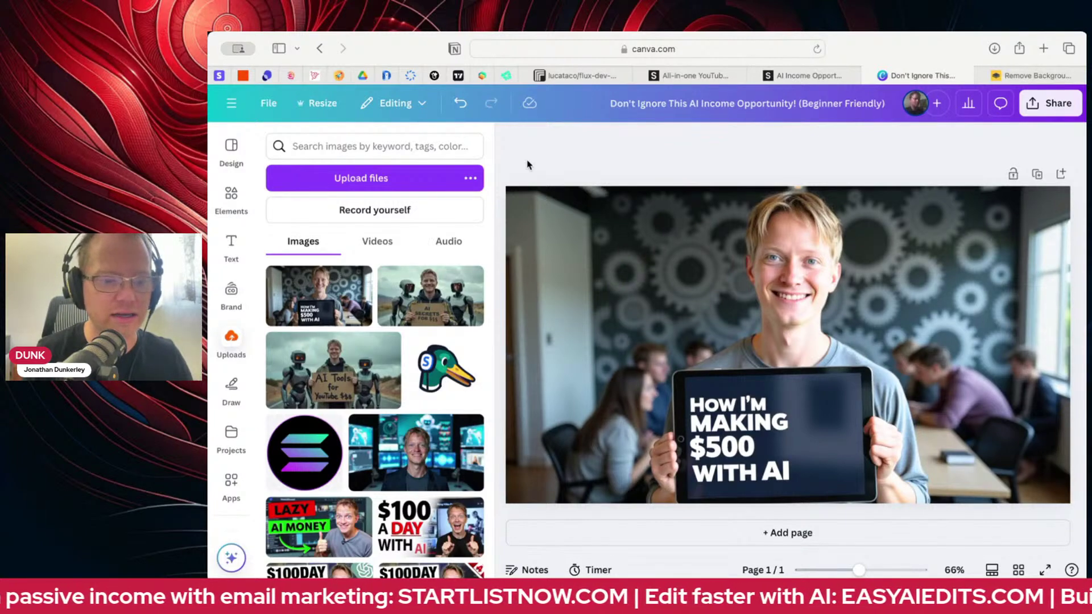
- Search the uploaded images for "chatgpt"
scroll(416, 482, down, 5)
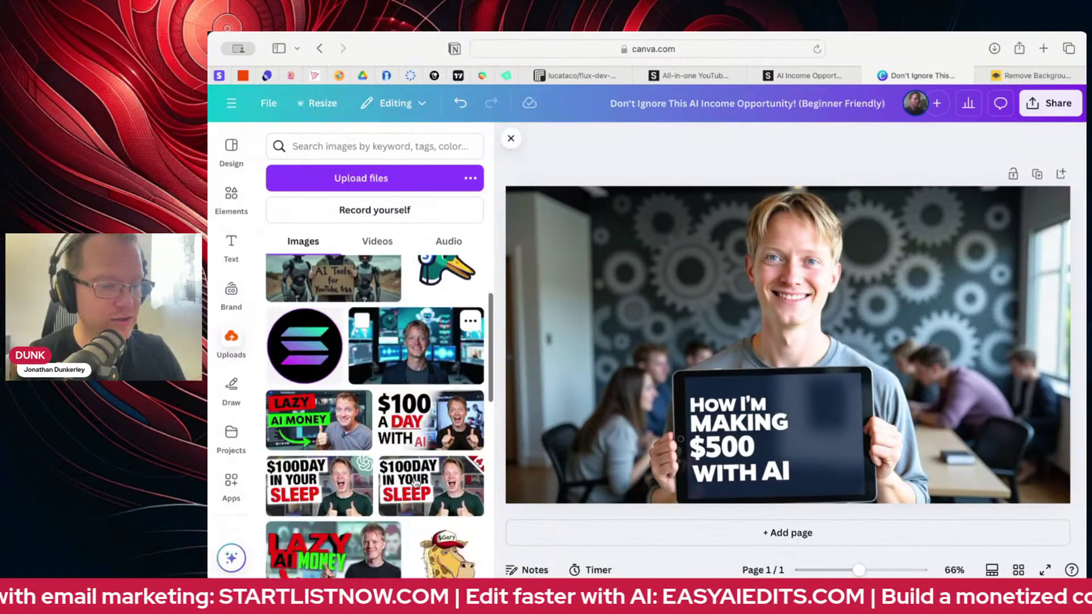
scroll(416, 483, up, 5)
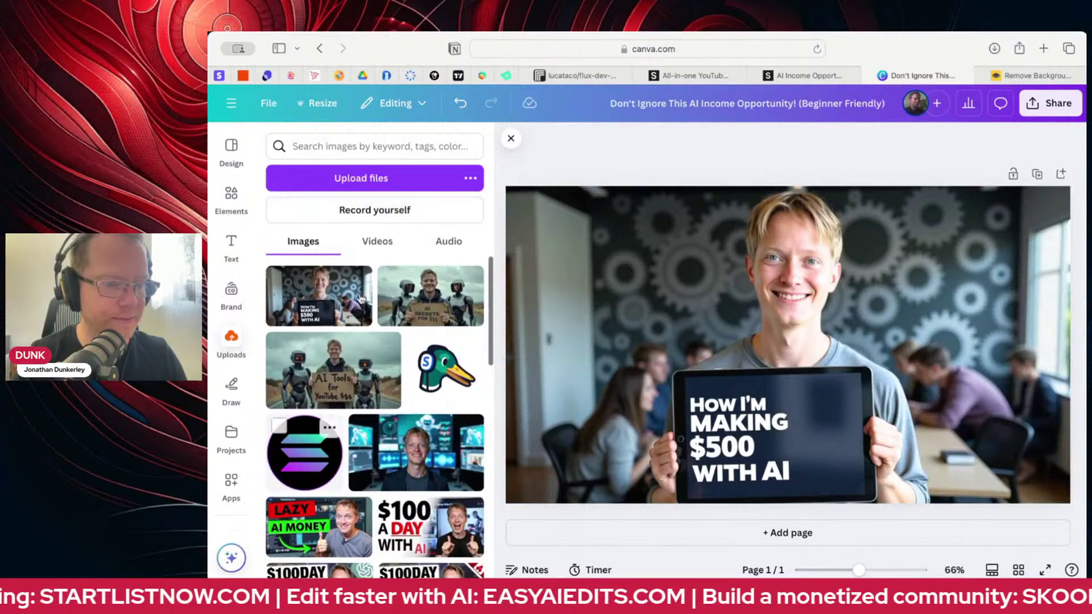
click(412, 146)
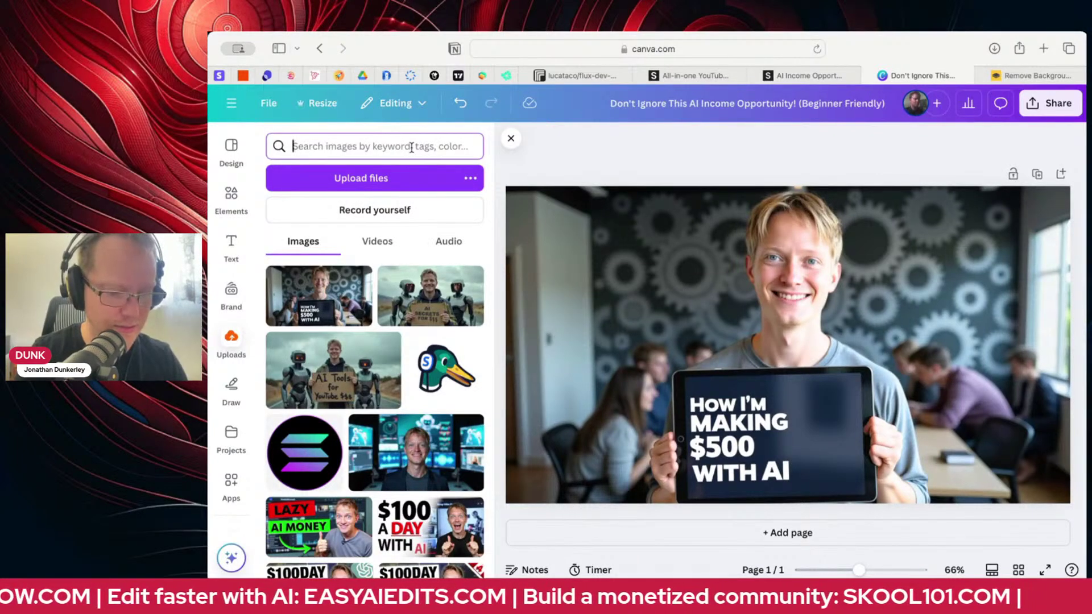
text(chat)
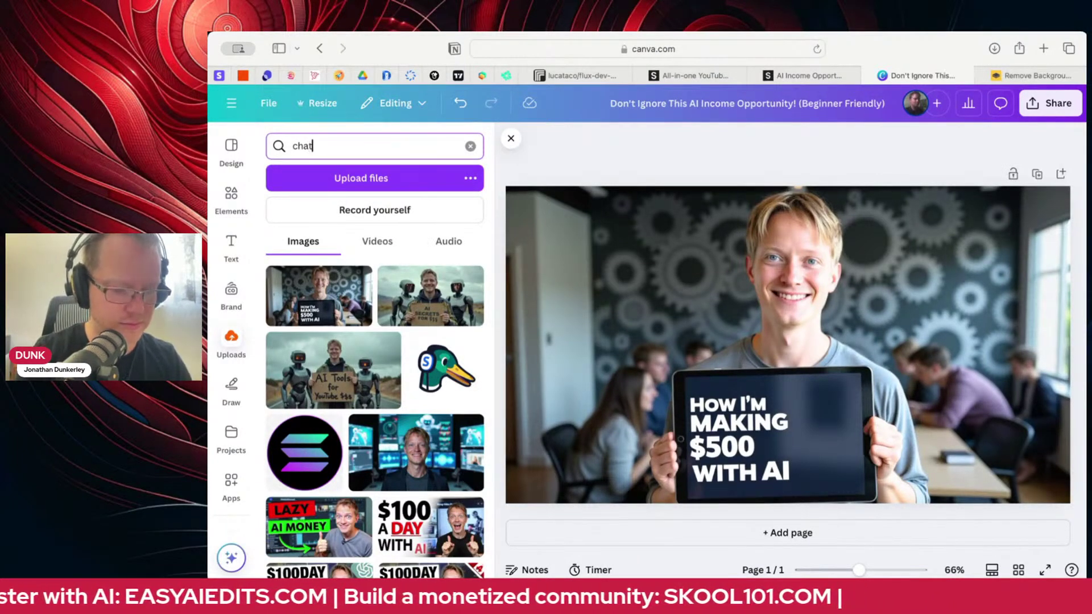
text(gpt)
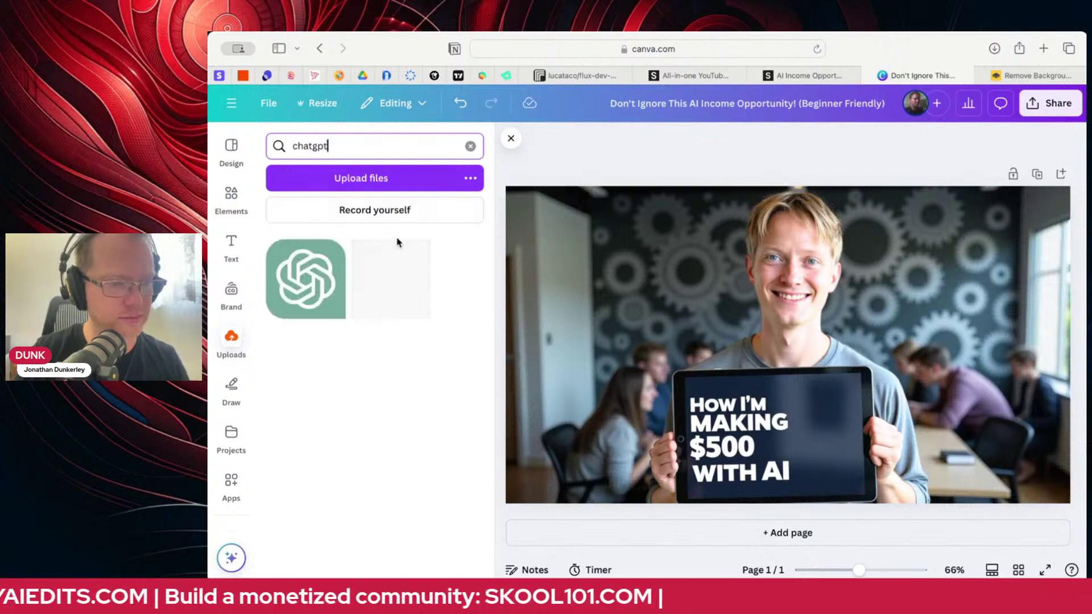
click(305, 279)
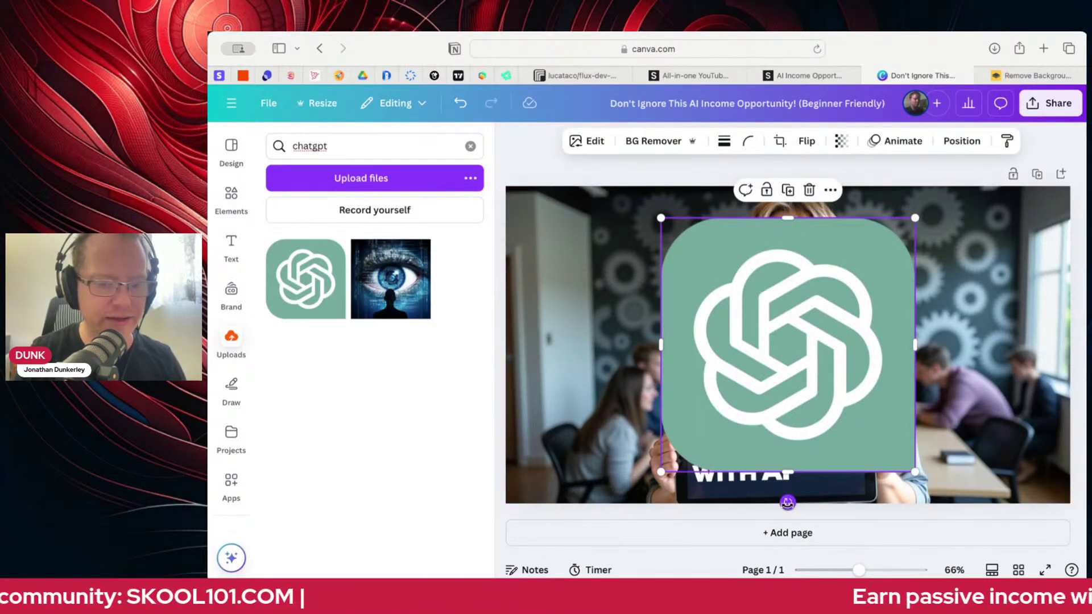
drag(787, 503, 630, 354)
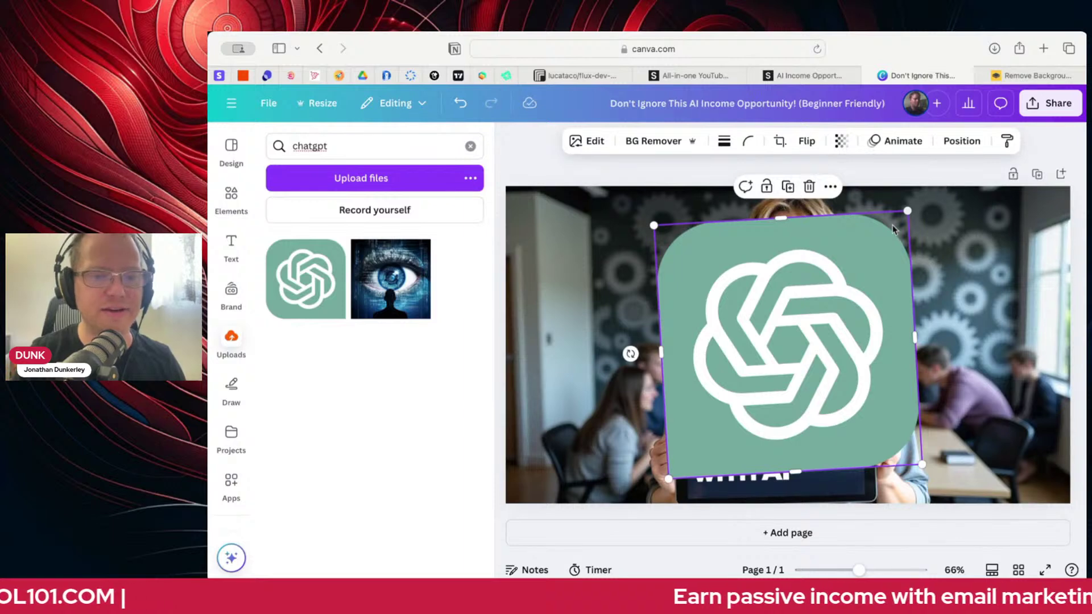
drag(907, 212, 784, 350)
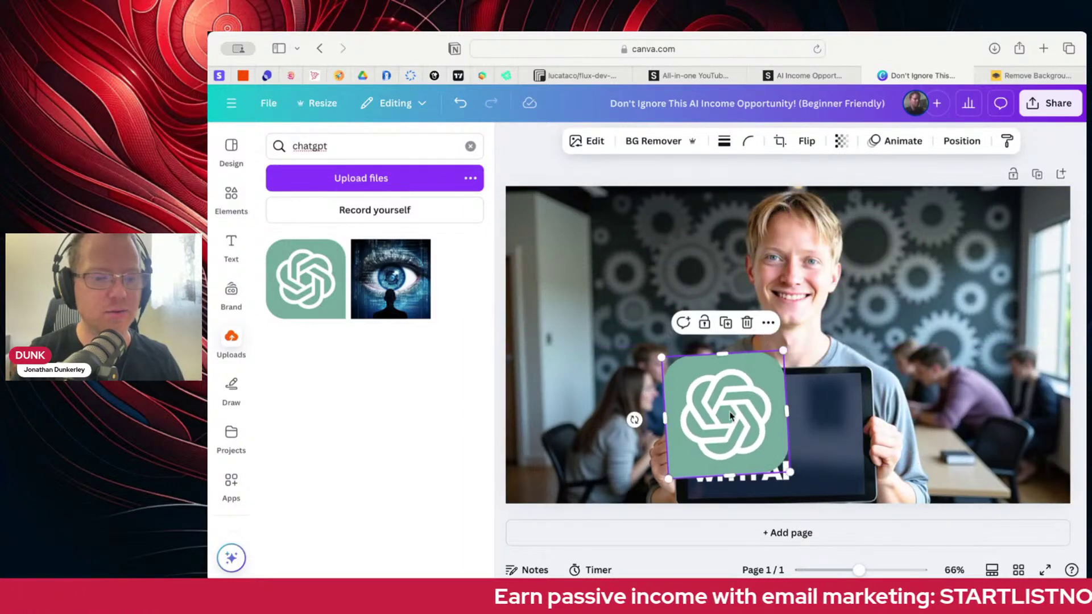
drag(730, 415, 544, 462)
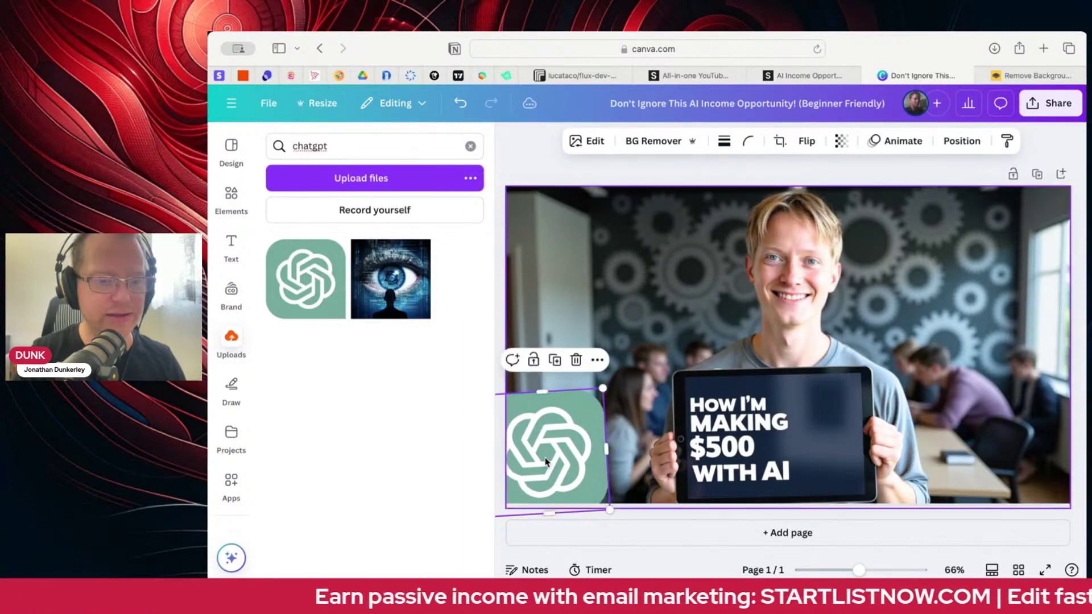
key(Delete)
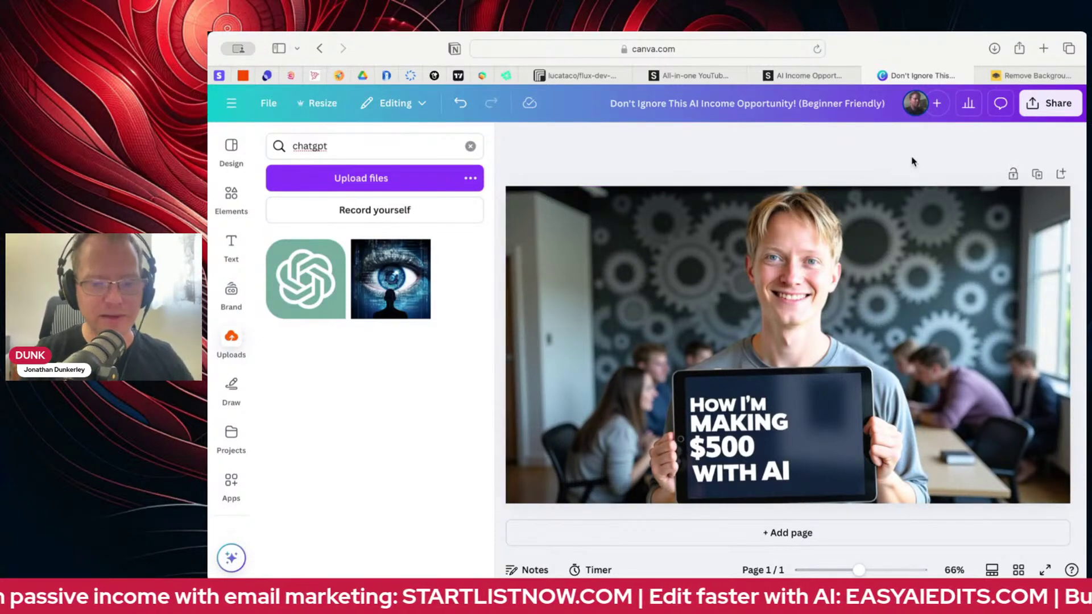
- Download the finished thumbnail design as a PNG at size 1 (1,280 × 720 px)
click(1074, 102)
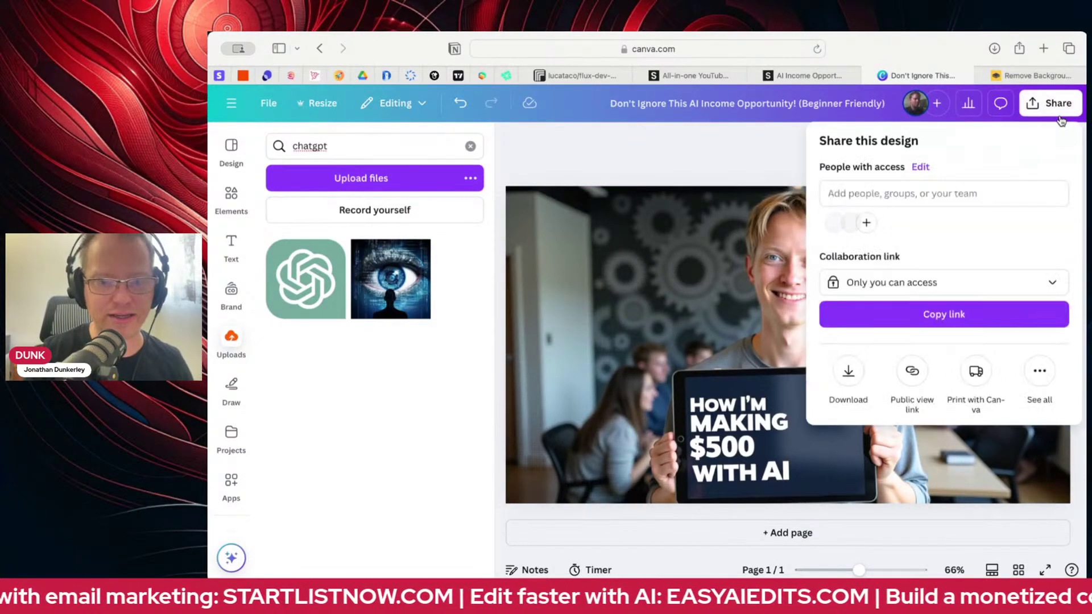
click(848, 371)
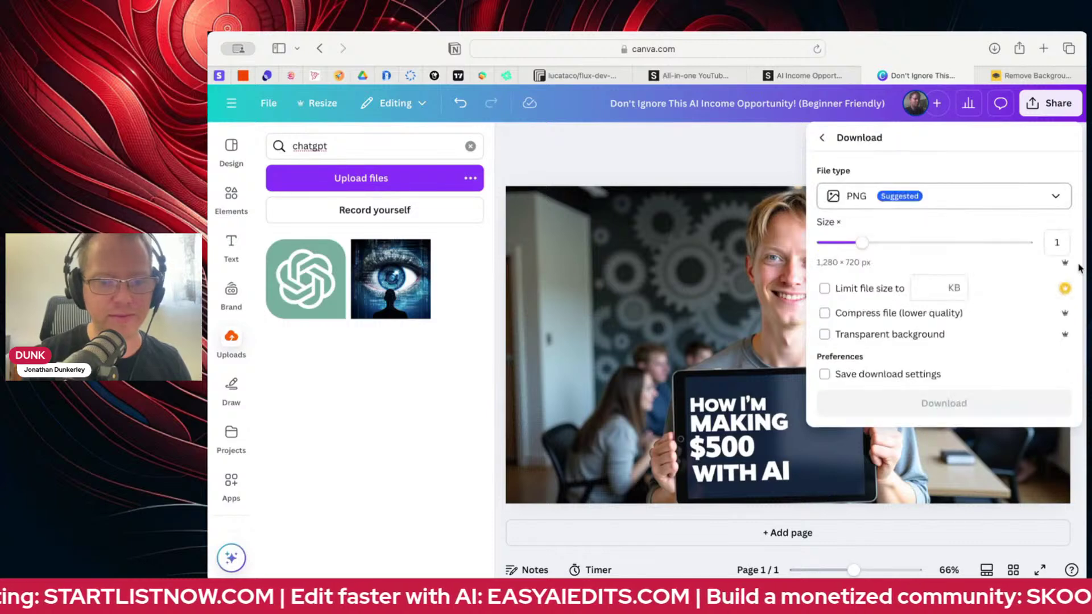
click(959, 411)
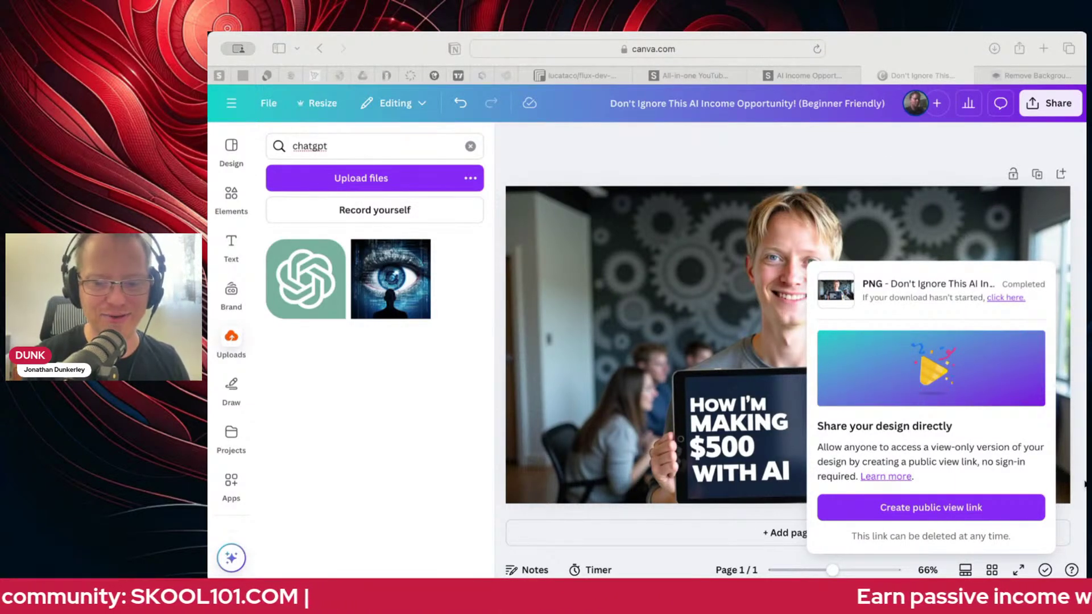
click(552, 141)
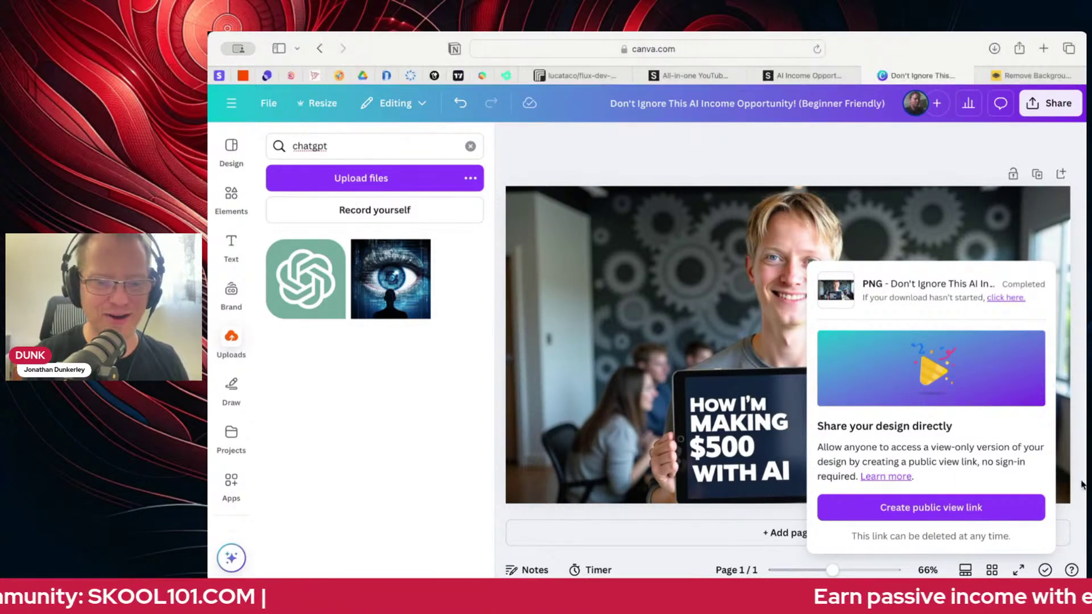
- Switch to the Replicate page and review the image prompt, aspect ratio and generated tablet picture
click(576, 77)
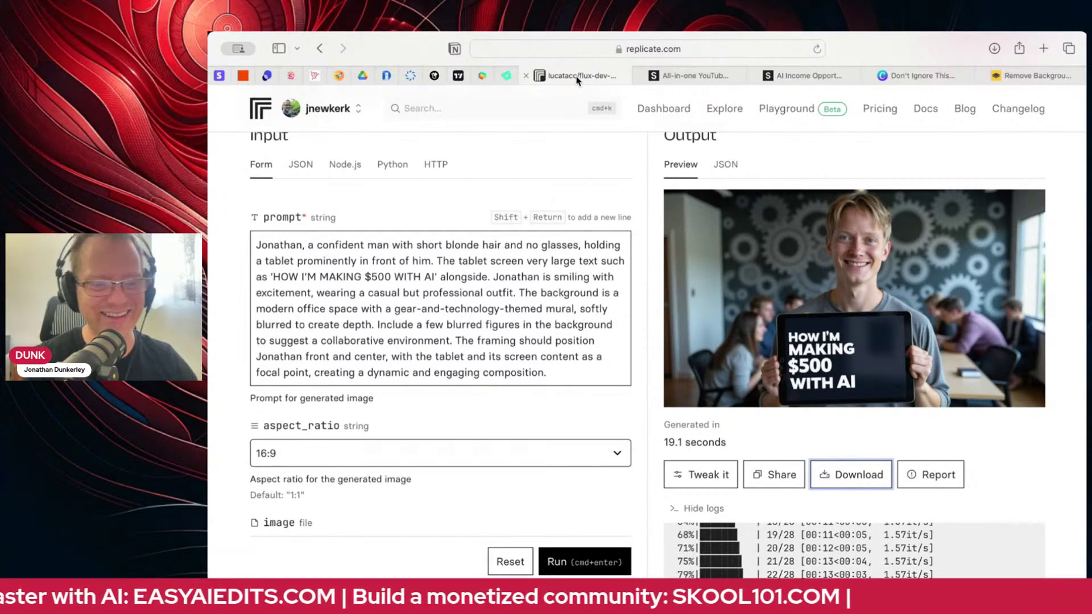
scroll(539, 172, down, 2)
scroll(539, 172, up, 3)
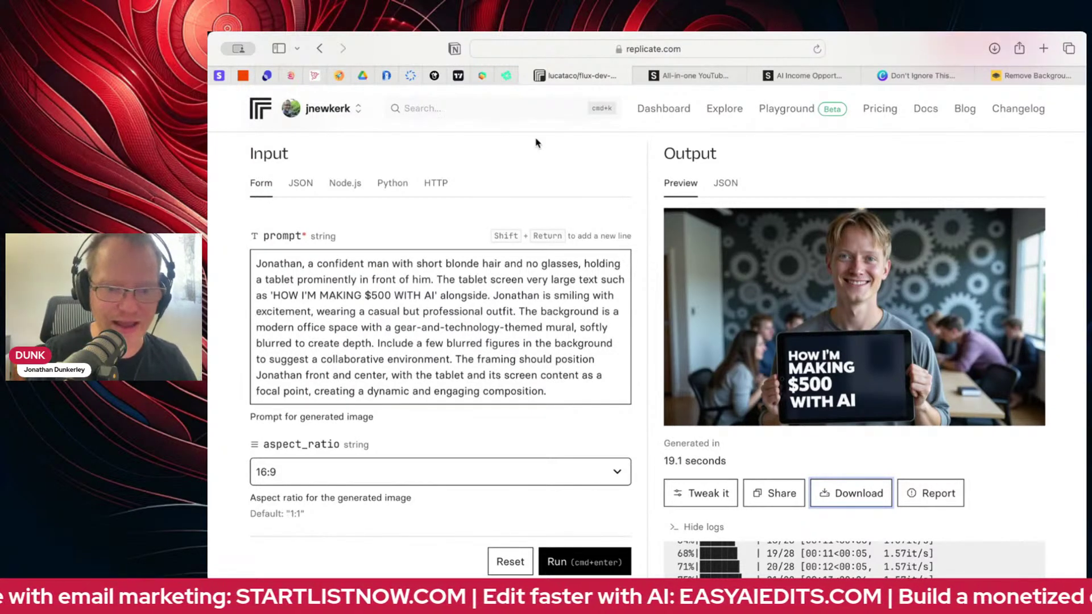
key(super+Tab)
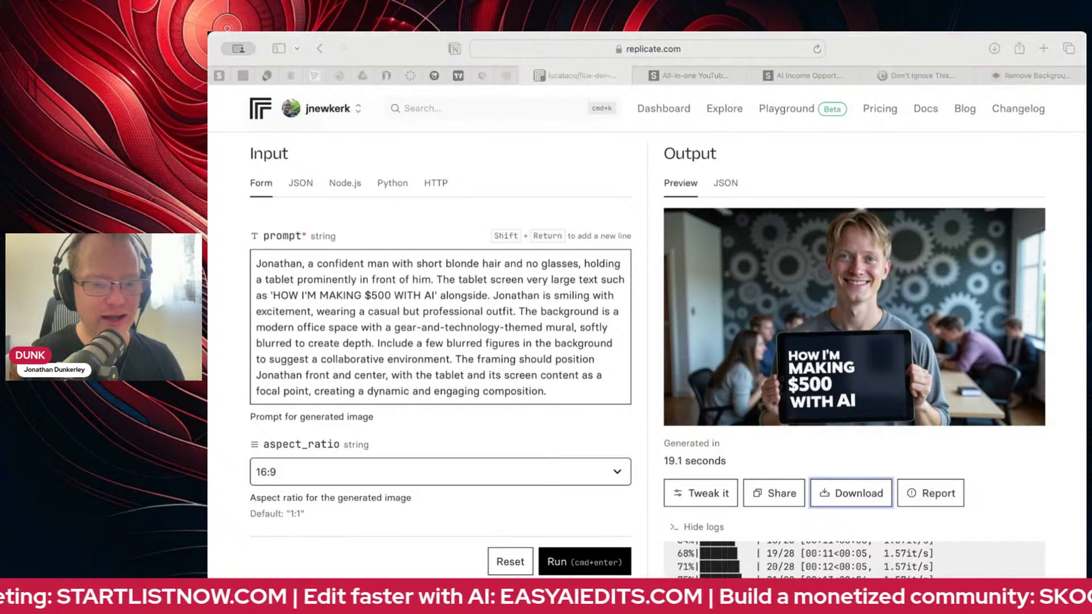